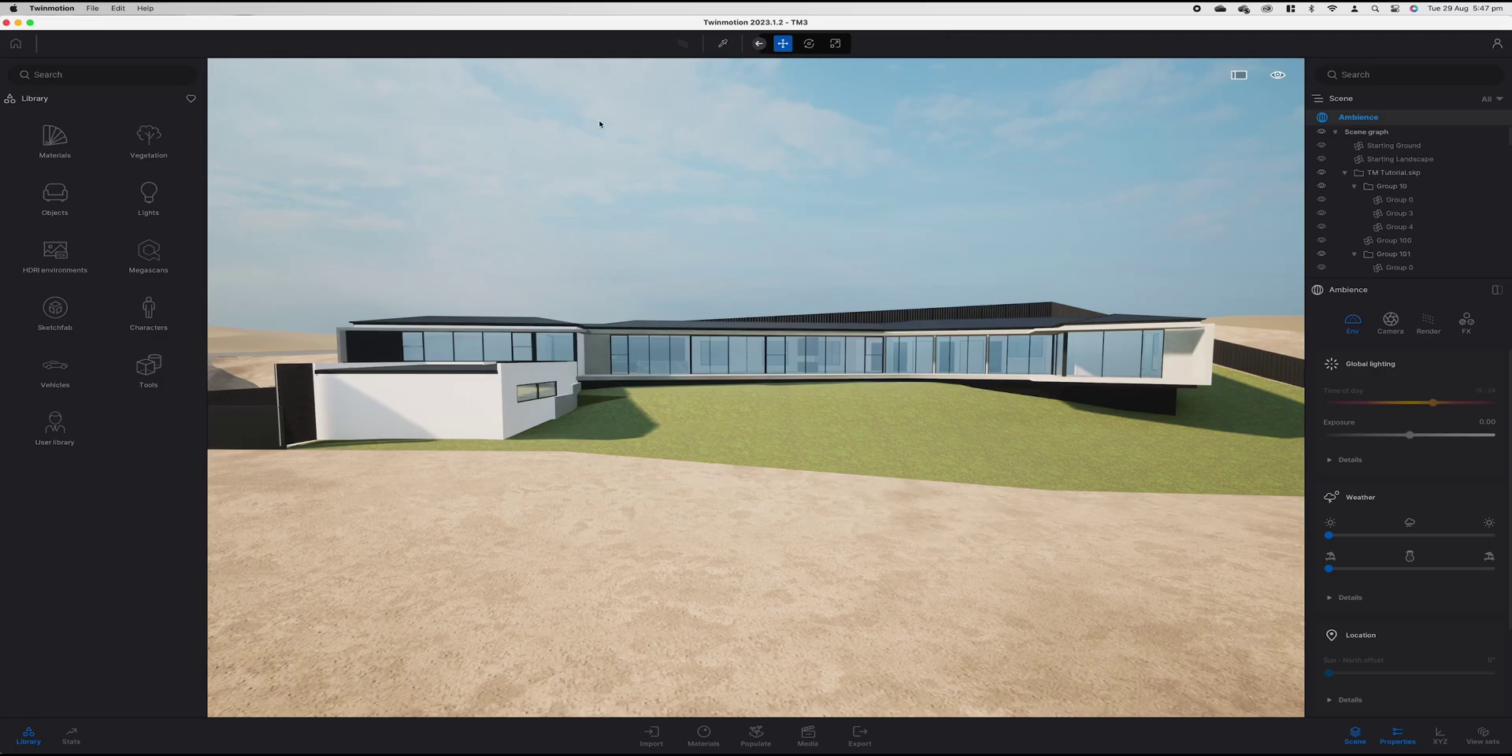
Examine the exterior of the house, its forecourt and the lawn from several low and raised viewpoints
{"action": "key", "text": "a"}
{"action": "right_click_drag", "start_coordinate": [751, 394], "coordinate": [717, 392]}
{"action": "key", "text": "w"}
{"action": "key", "text": "a"}
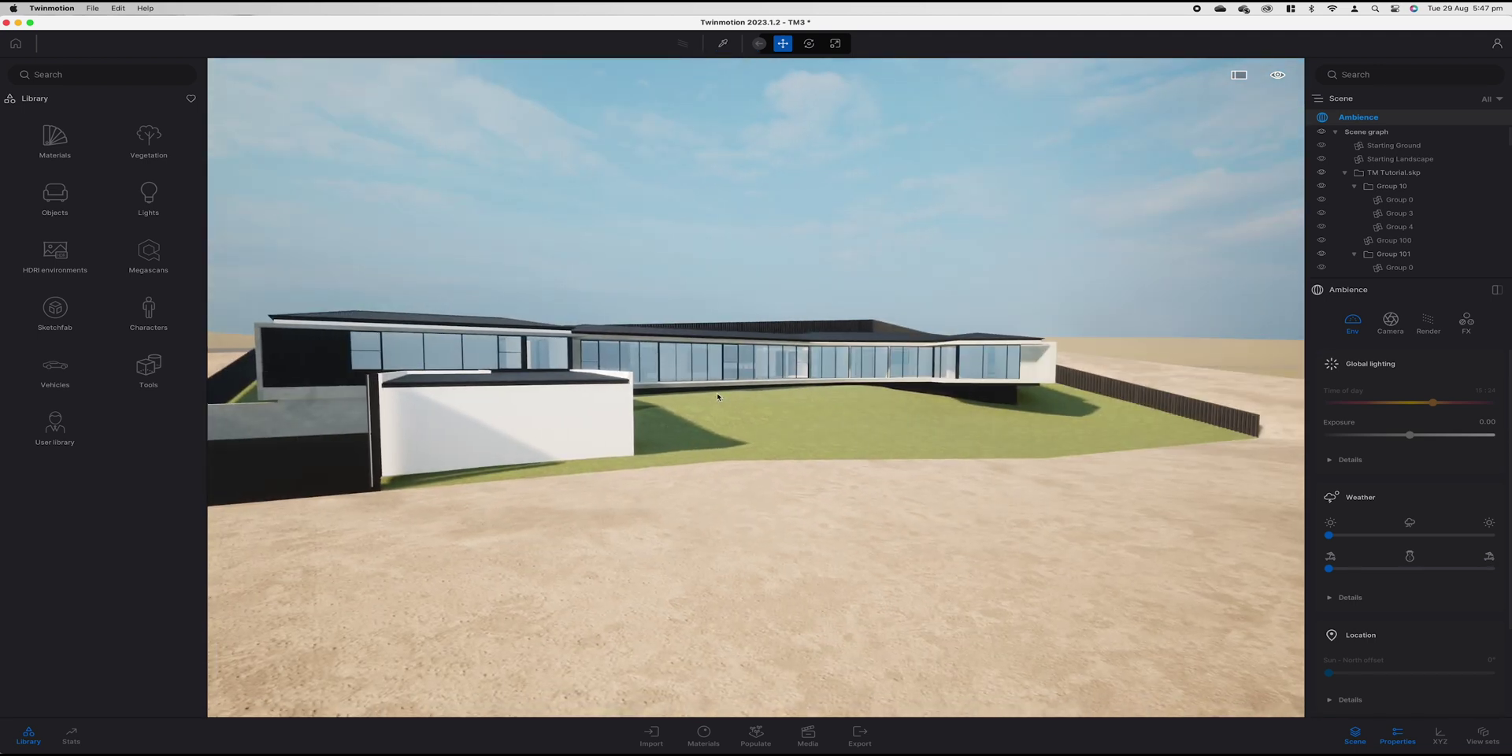
{"action": "key", "text": "a"}
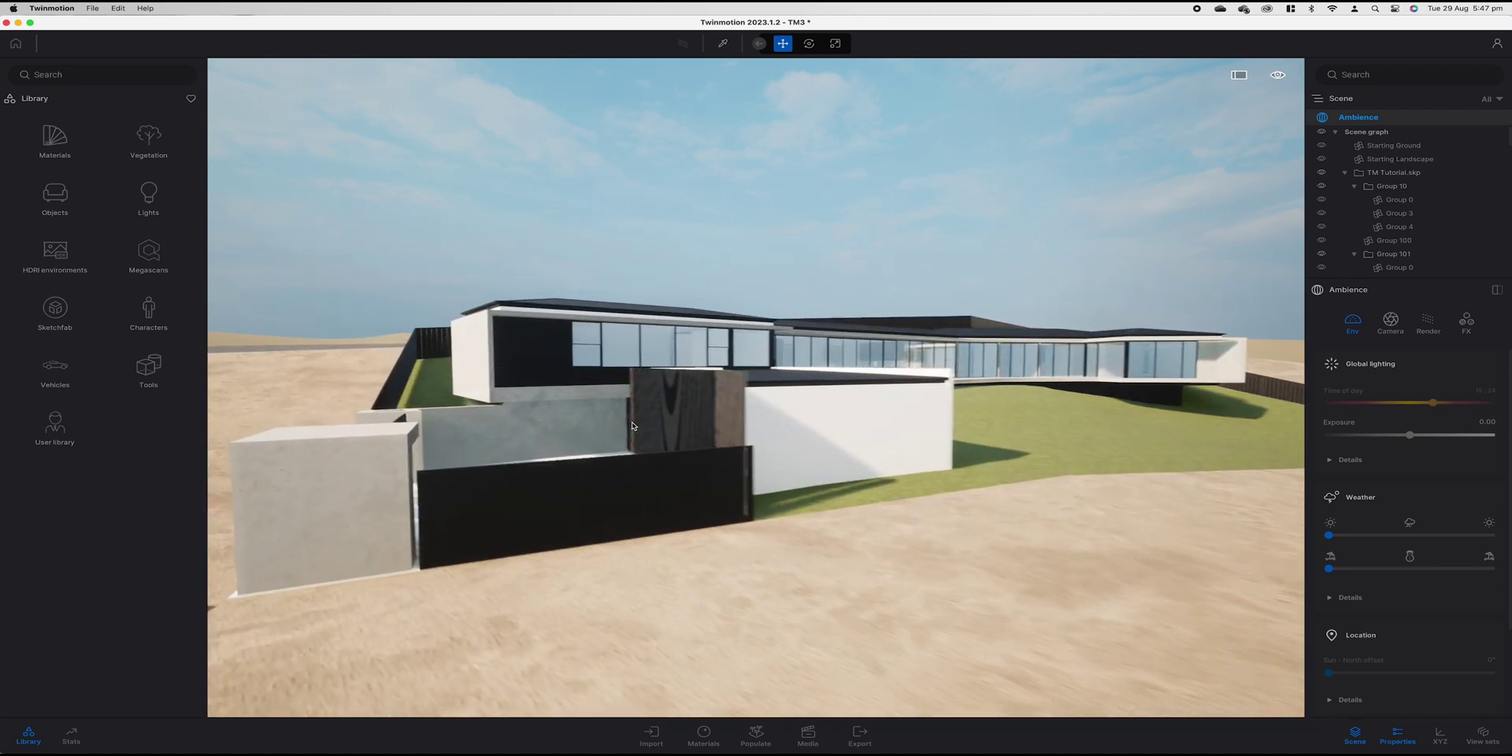
{"action": "key", "text": "a"}
{"action": "key", "text": "e"}
{"action": "key", "text": "d"}
{"action": "key", "text": "w"}
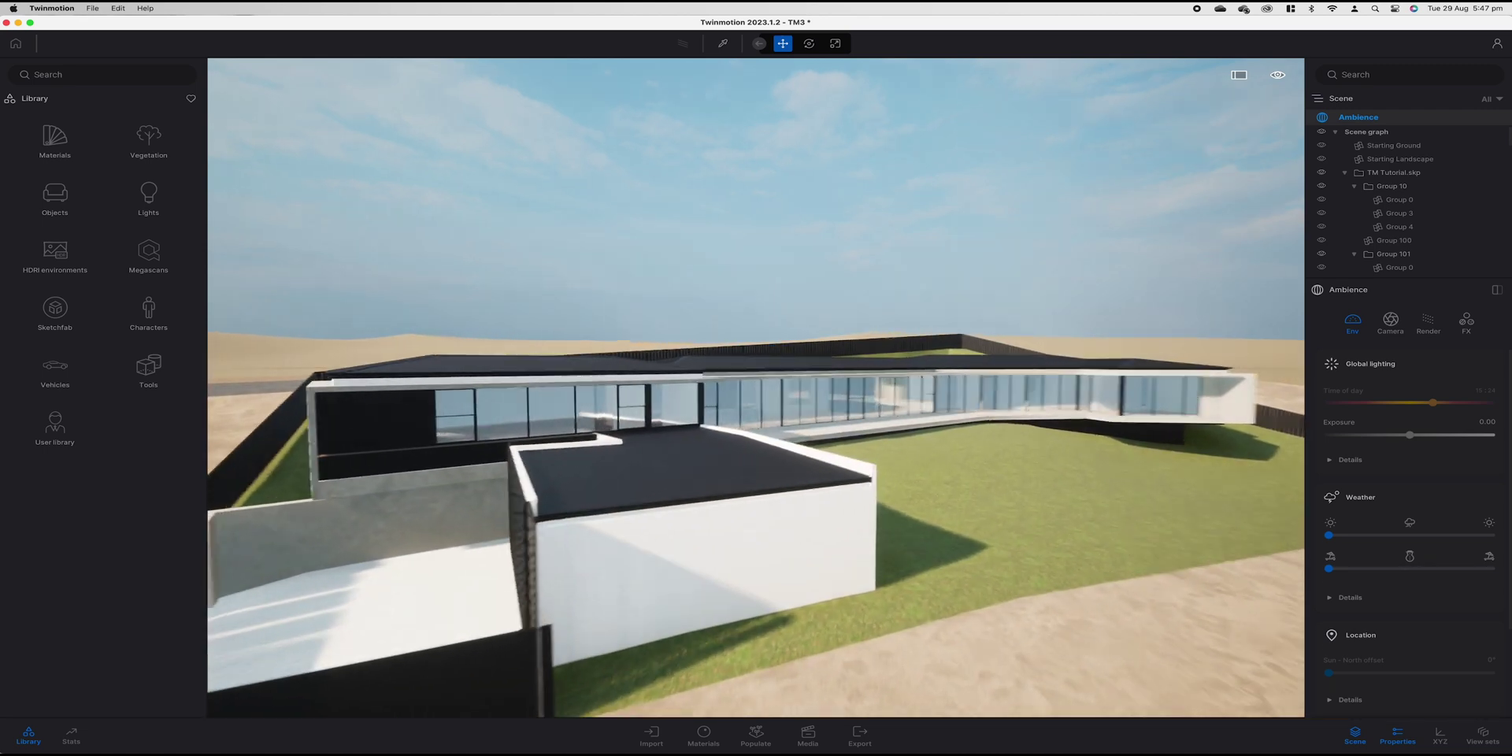
{"action": "key", "text": "d"}
{"action": "key", "text": "s"}
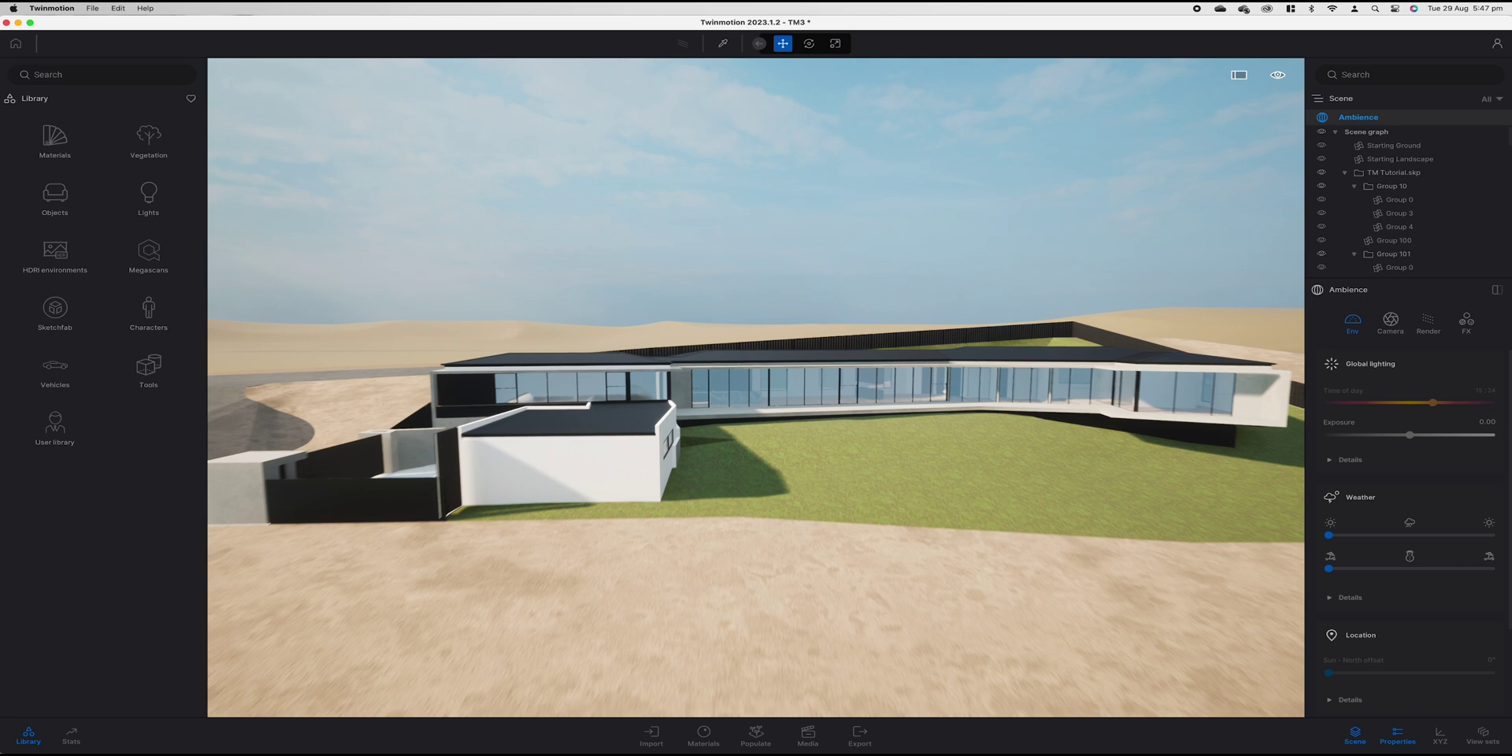
{"action": "key", "text": "q"}
{"action": "key", "text": "d"}
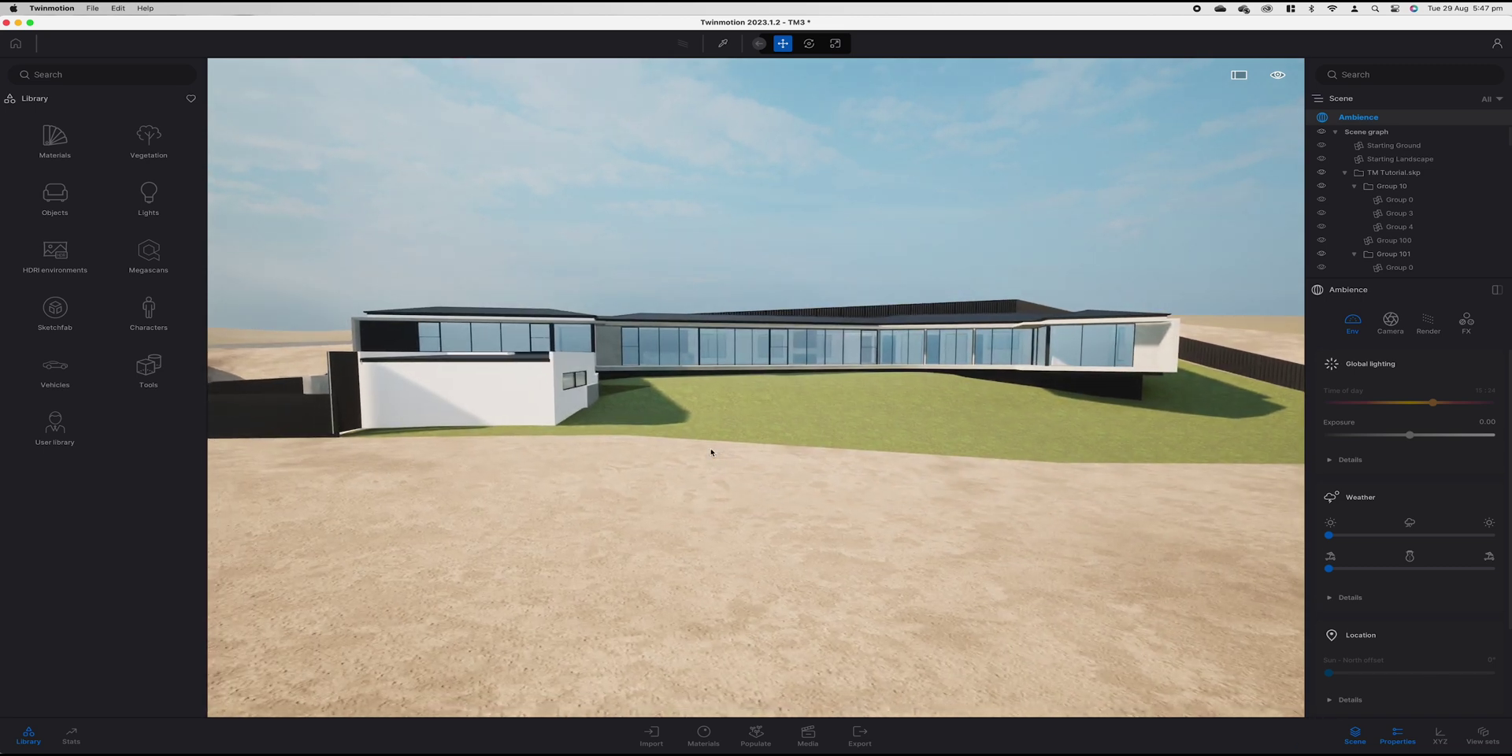
{"action": "left_click_drag", "start_coordinate": [711, 452], "coordinate": [729, 420]}
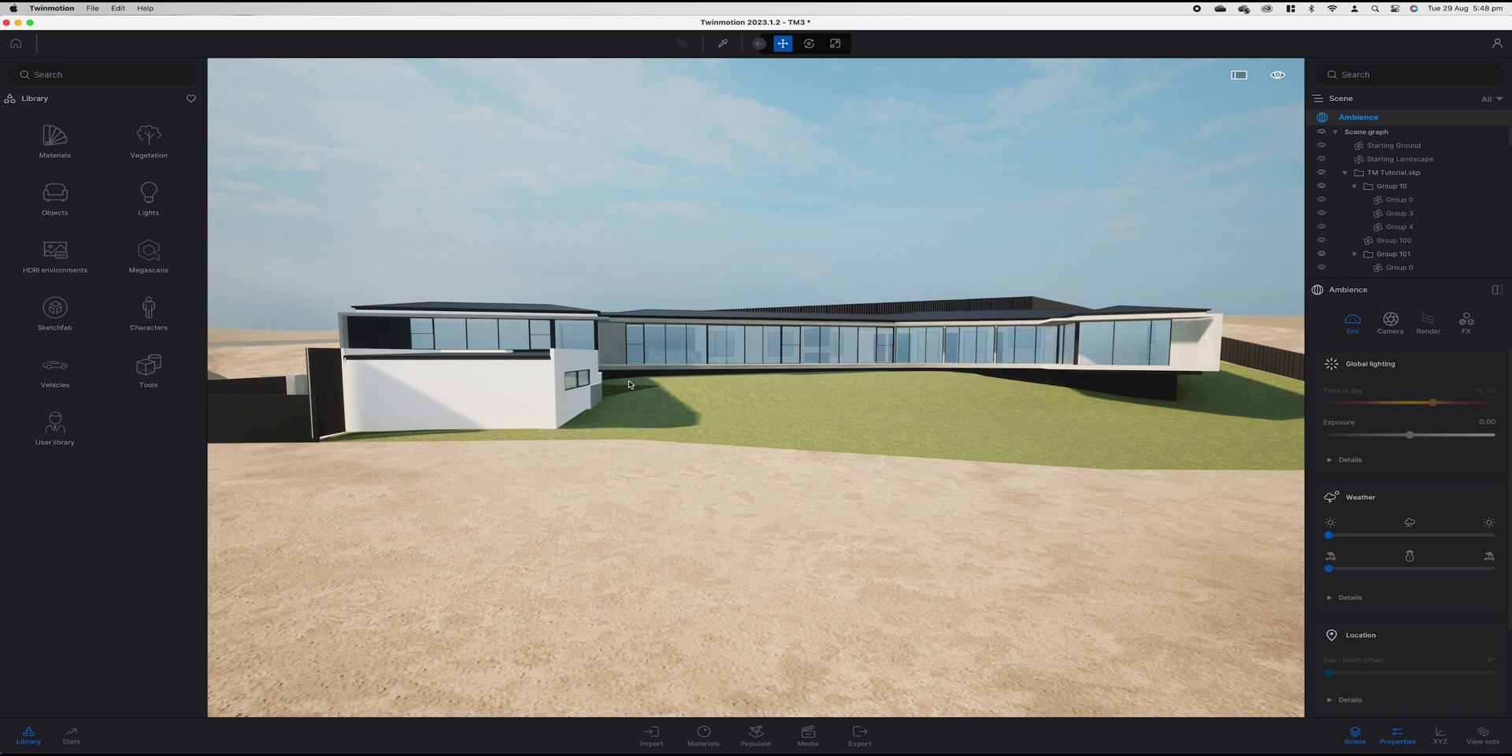
Open the Home category of the library's Objects and enter the house's living area
{"action": "left_click", "coordinate": [55, 196]}
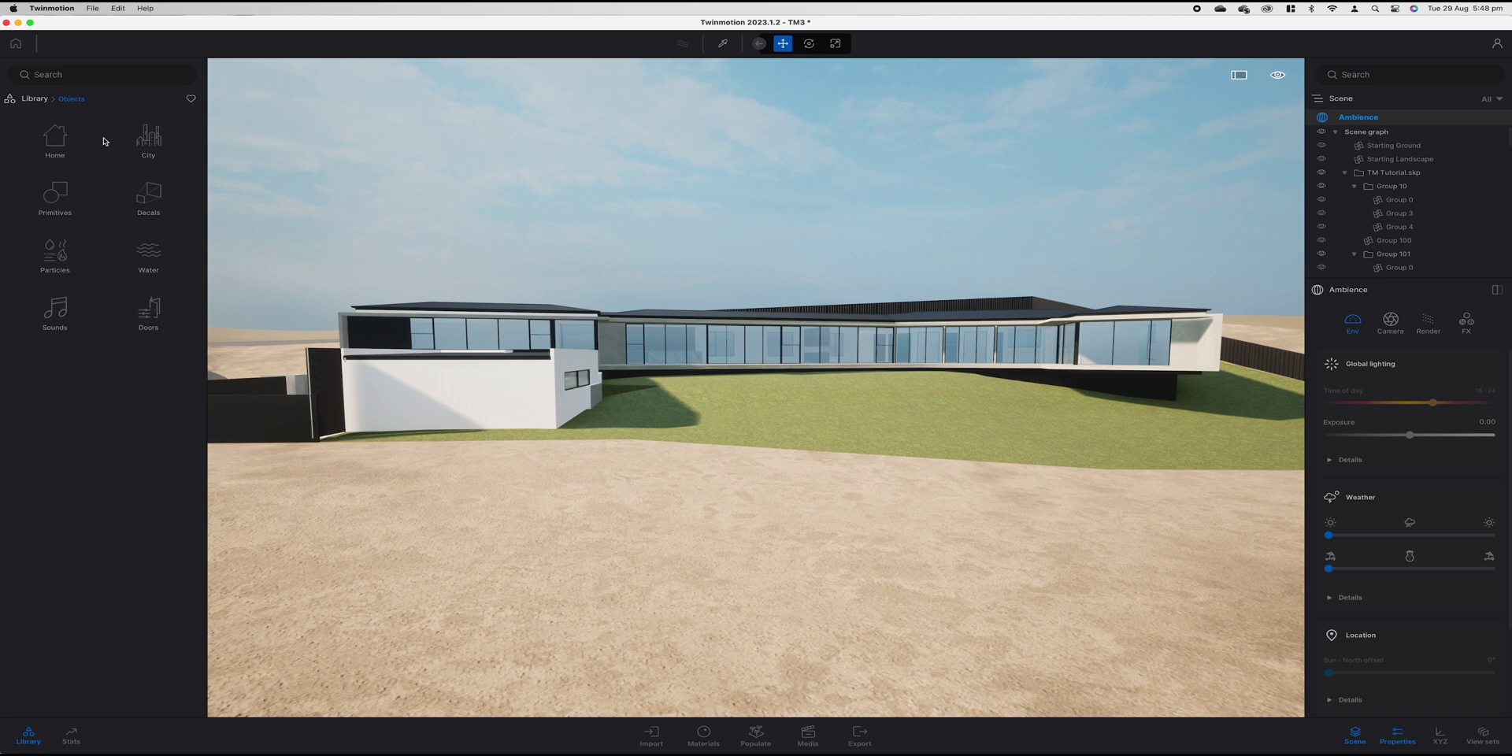
{"action": "left_click", "coordinate": [62, 151]}
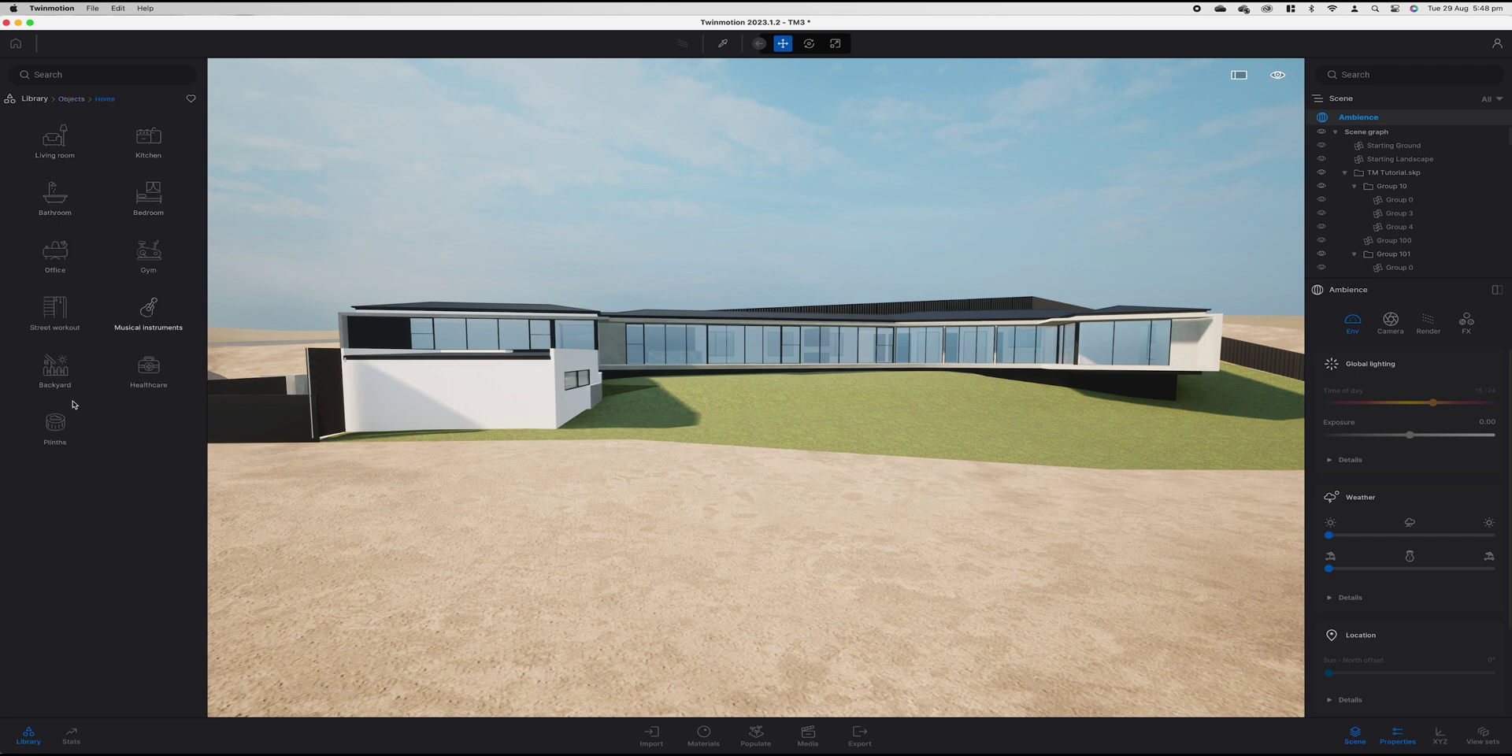
{"action": "key", "text": "w"}
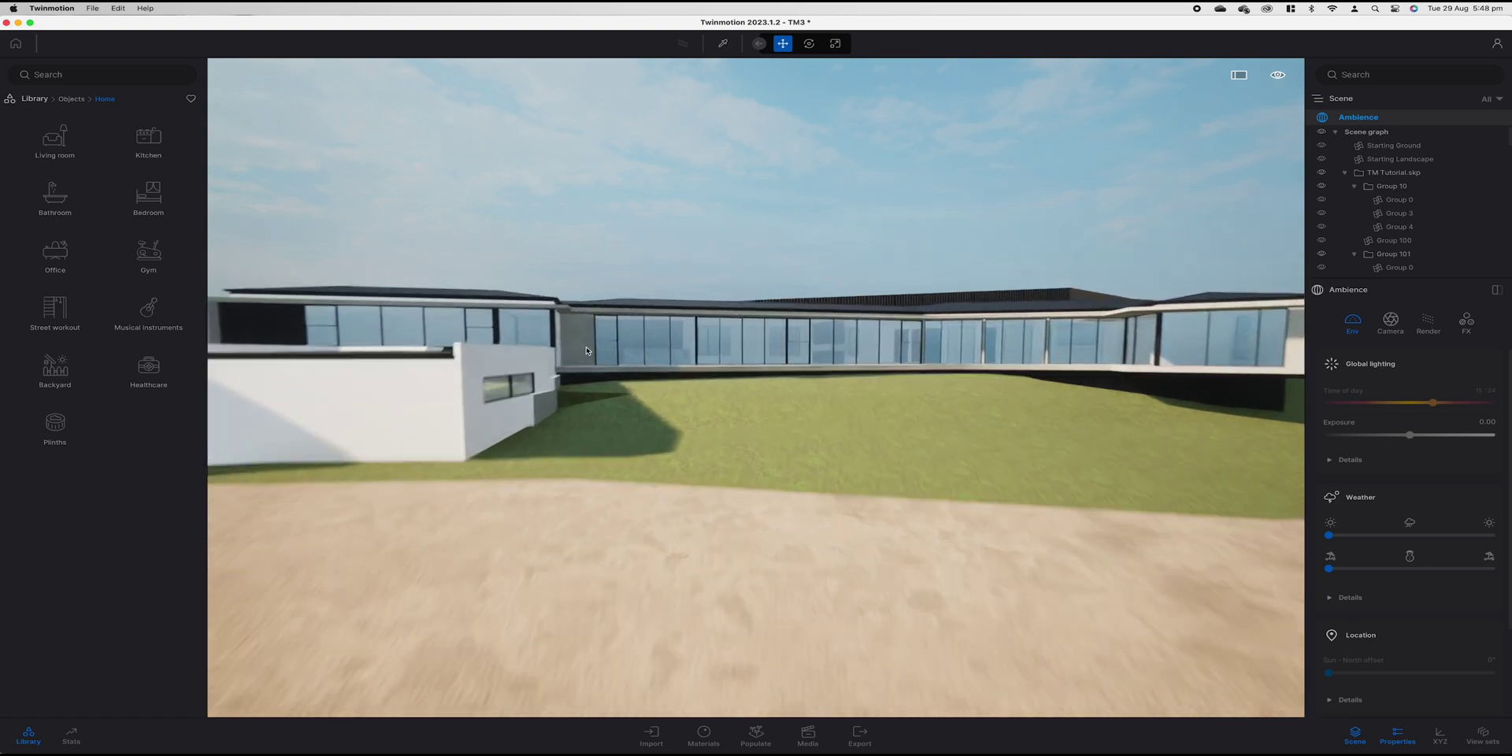
{"action": "right_click_drag", "start_coordinate": [580, 389], "coordinate": [646, 441]}
{"action": "key", "text": "a"}
{"action": "key", "text": "w"}
{"action": "key", "text": "s"}
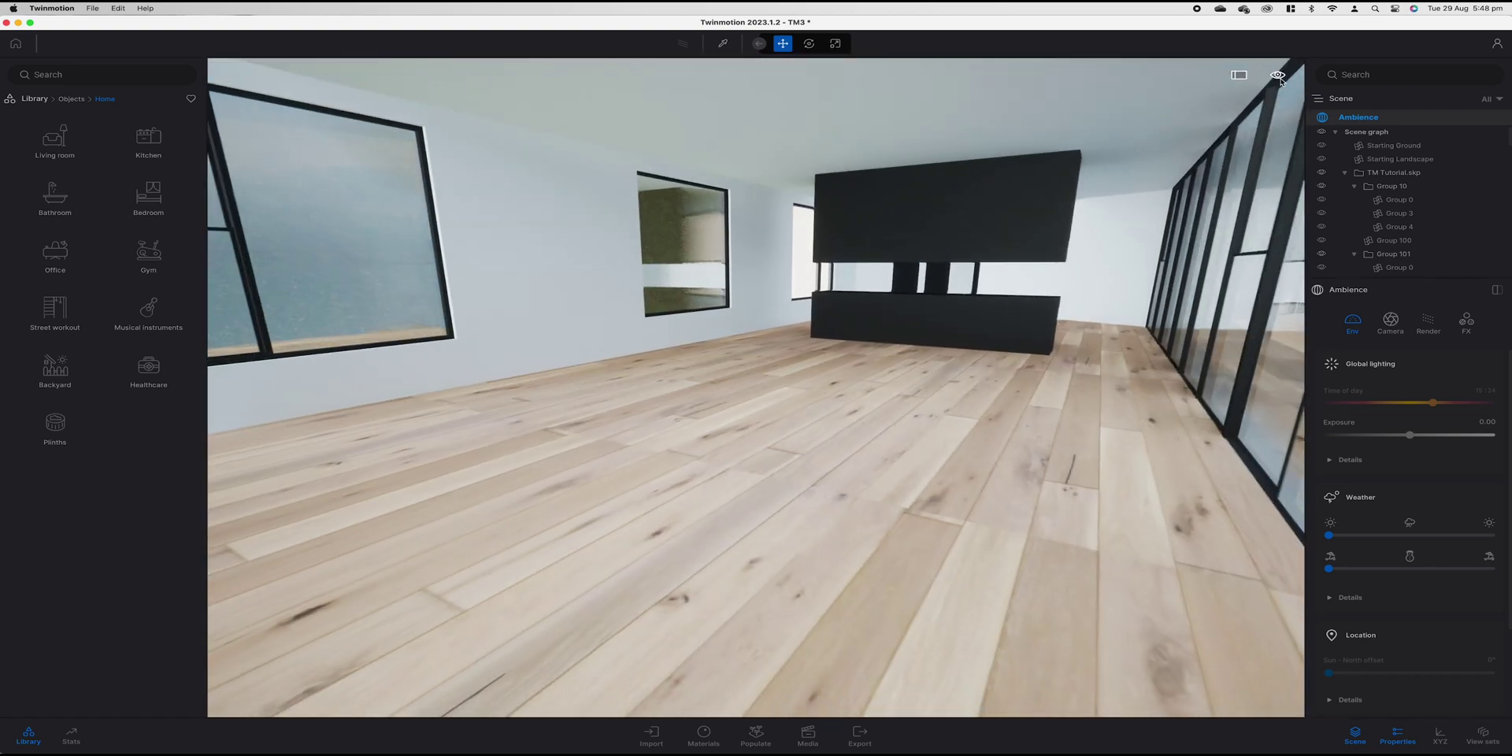
Set the navigation to Pedestrian mode and turn around the living room to face the kitchen island
{"action": "mouse_move", "coordinate": [1277, 75]}
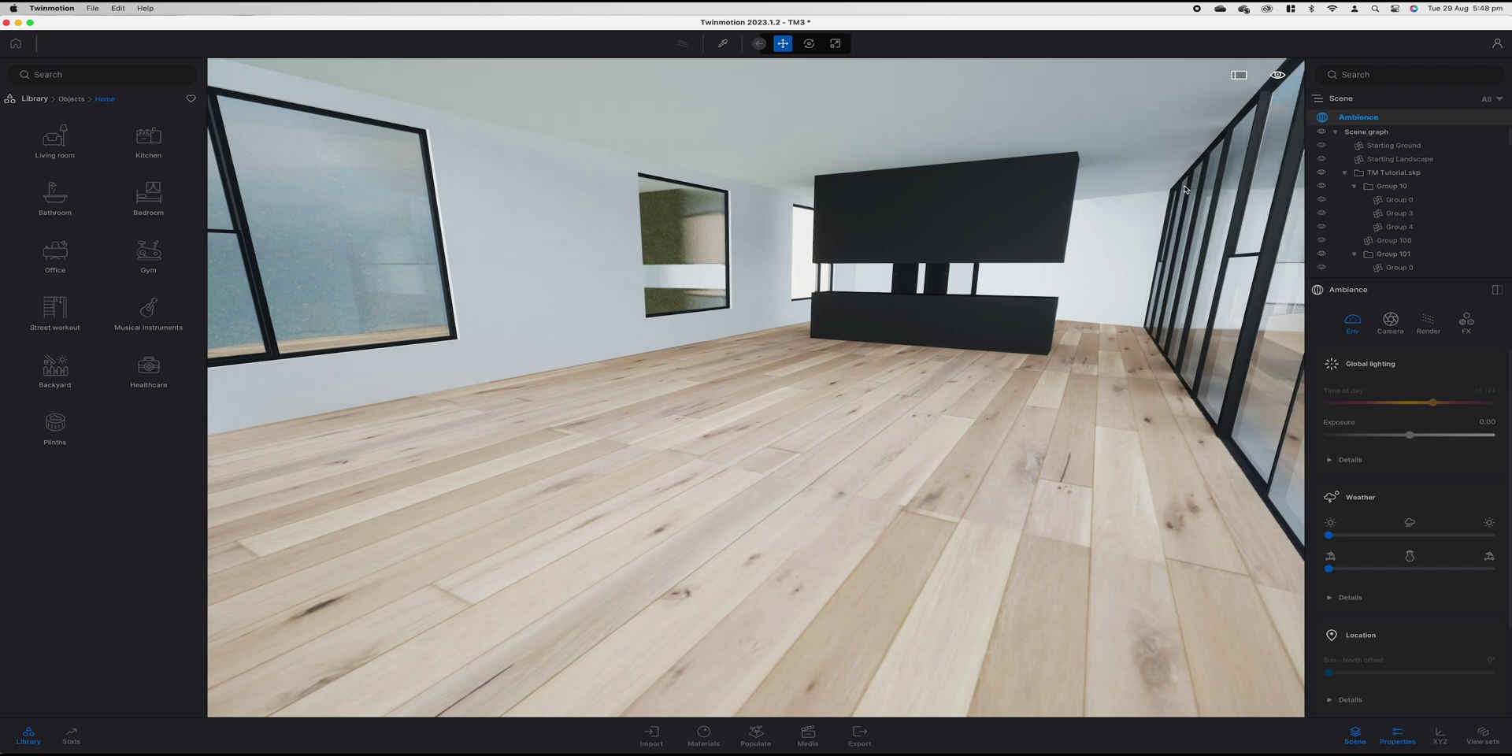
{"action": "mouse_move", "coordinate": [1277, 190]}
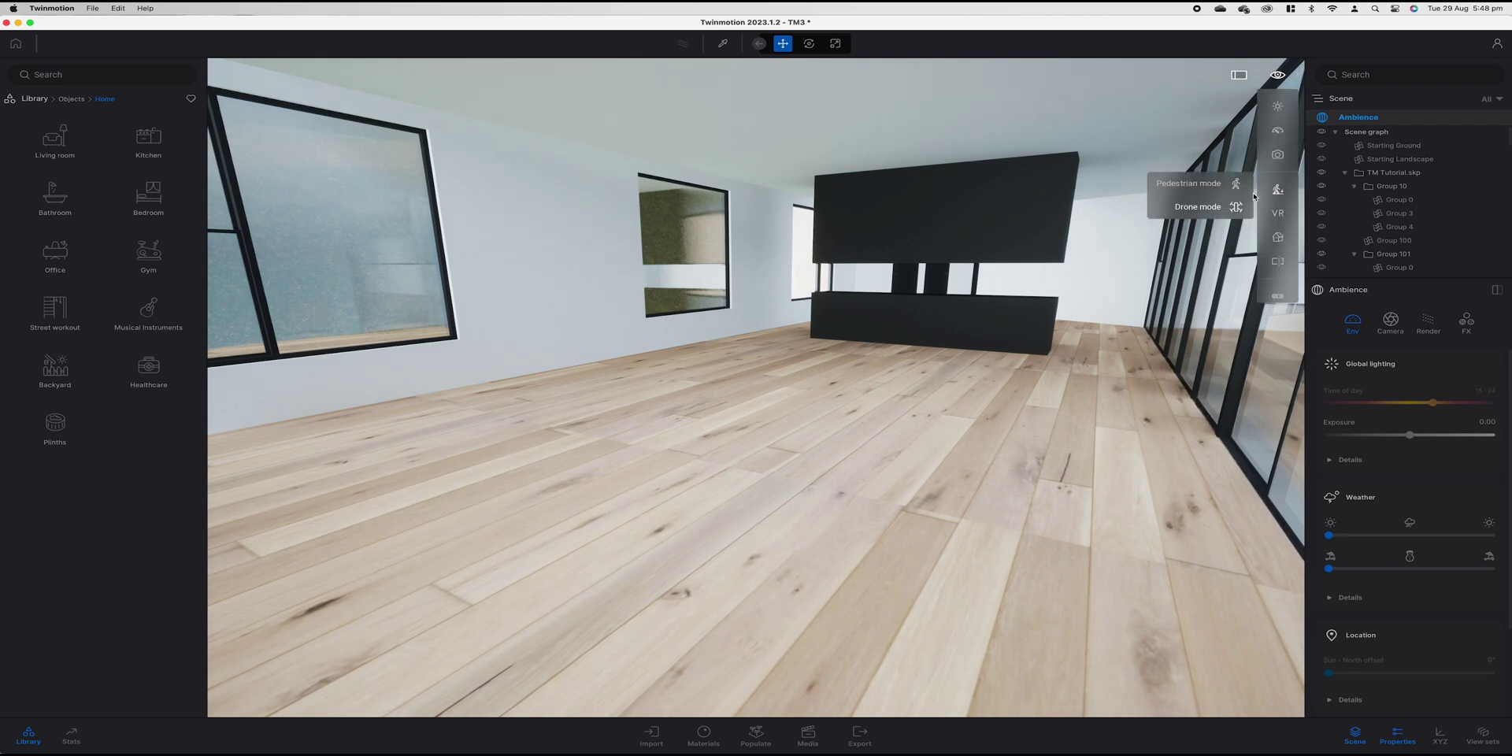
{"action": "left_click", "coordinate": [1190, 185]}
{"action": "right_click_drag", "start_coordinate": [706, 285], "coordinate": [465, 287]}
{"action": "key", "text": "d"}
{"action": "key", "text": "d"}
{"action": "key", "text": "a"}
{"action": "key", "text": "d"}
{"action": "key", "text": "s"}
{"action": "key", "text": "a"}
{"action": "key", "text": "d"}
{"action": "key", "text": "s"}
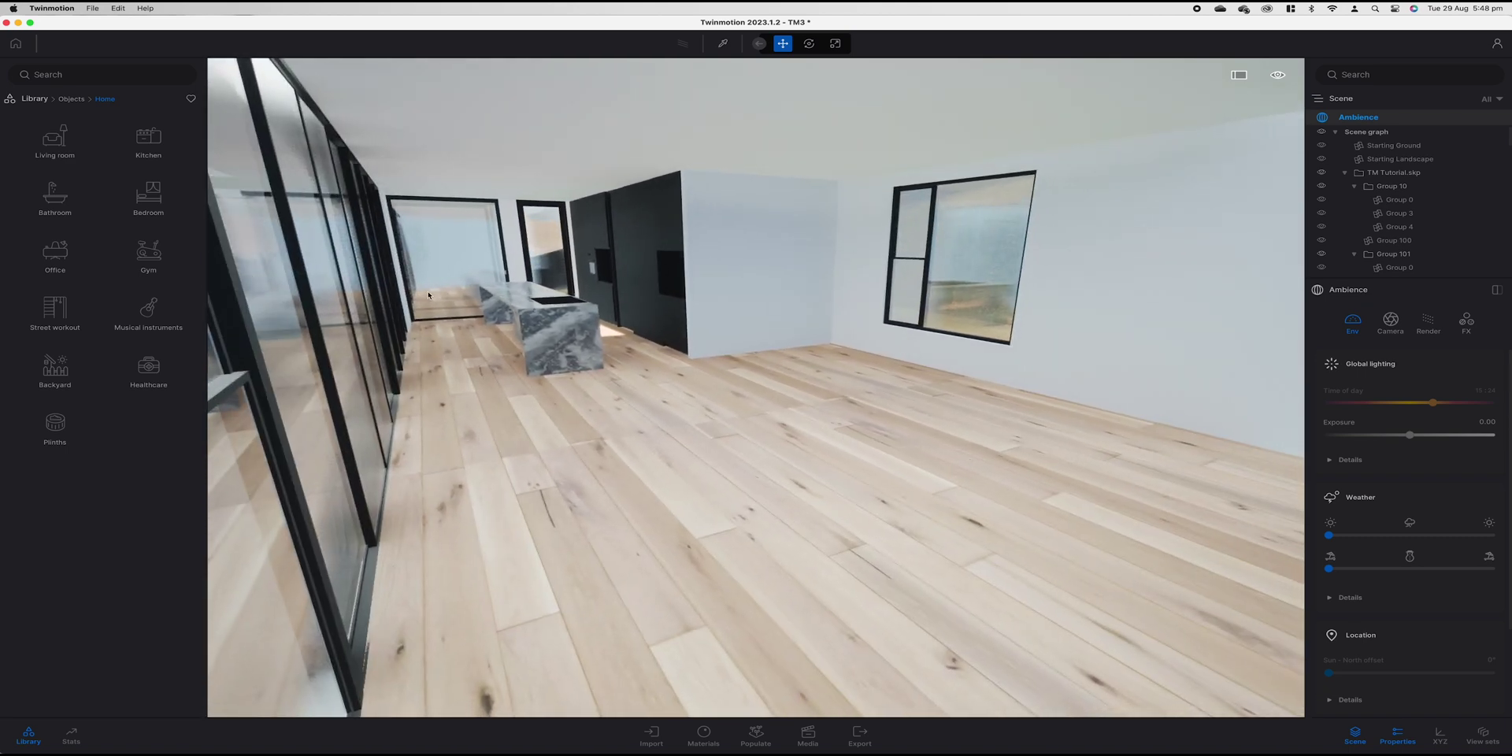
Place one Wall tv 01 from the living room's electronic appliances on the suspended dark wall panel
{"action": "left_click", "coordinate": [55, 140]}
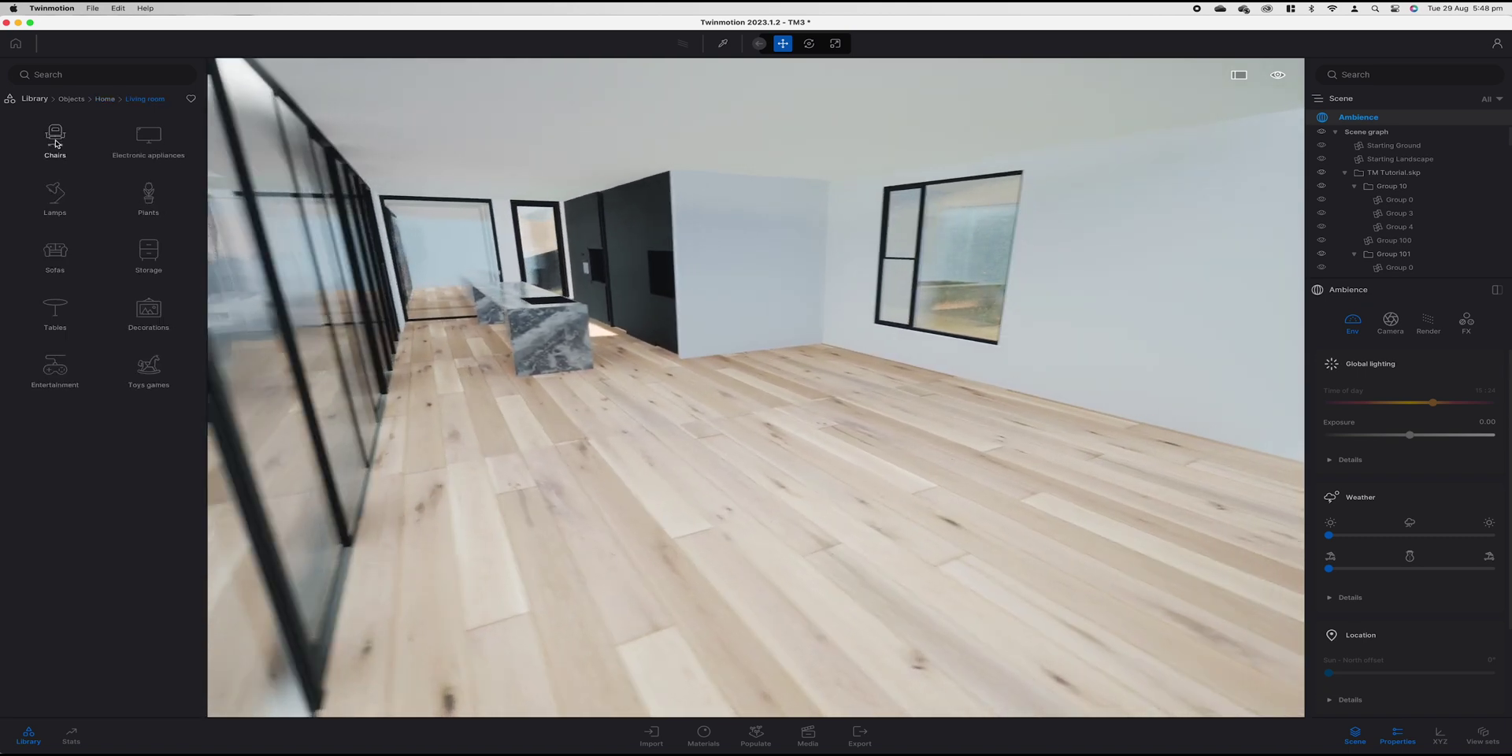
{"action": "key", "text": "w"}
{"action": "right_click_drag", "start_coordinate": [280, 280], "coordinate": [709, 288]}
{"action": "key", "text": "w"}
{"action": "key", "text": "a"}
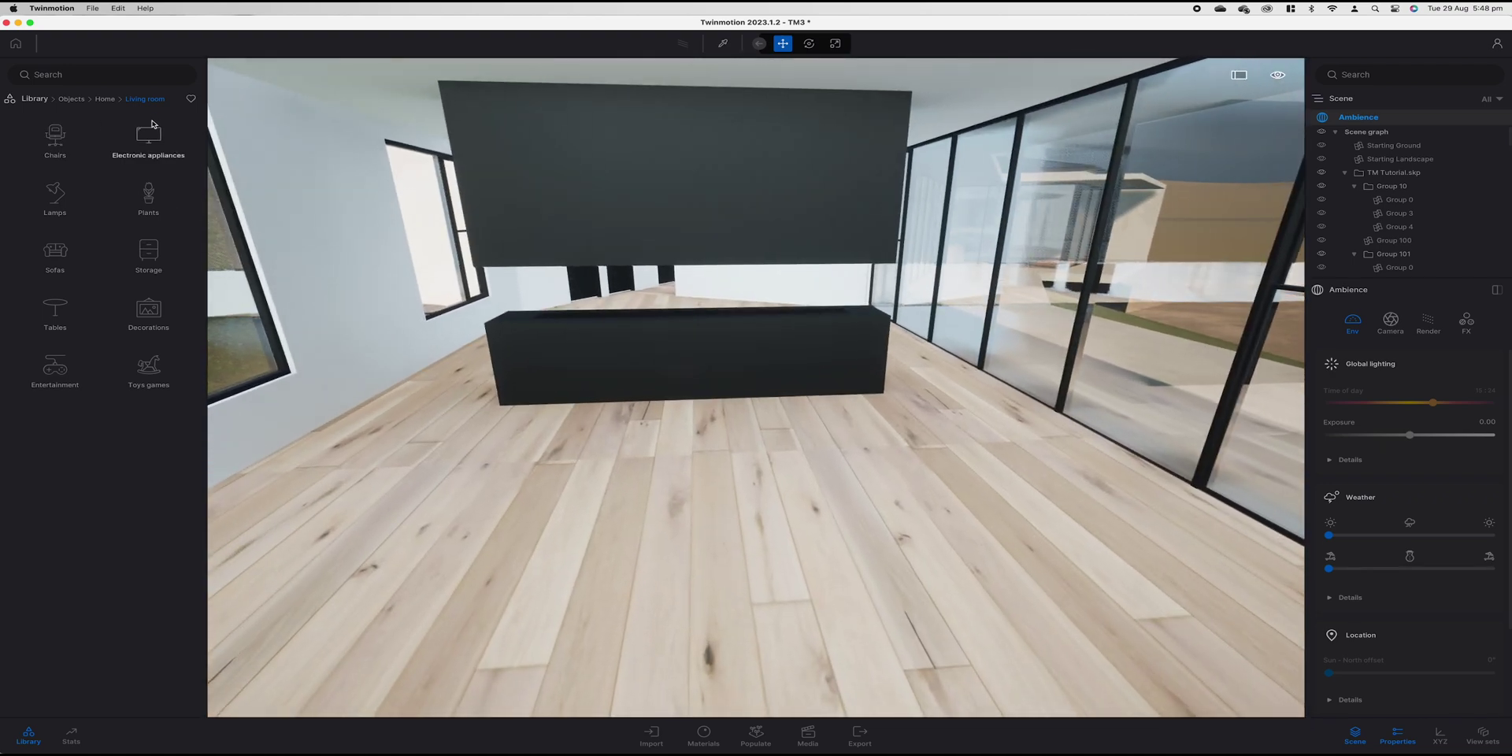
{"action": "left_click", "coordinate": [143, 144]}
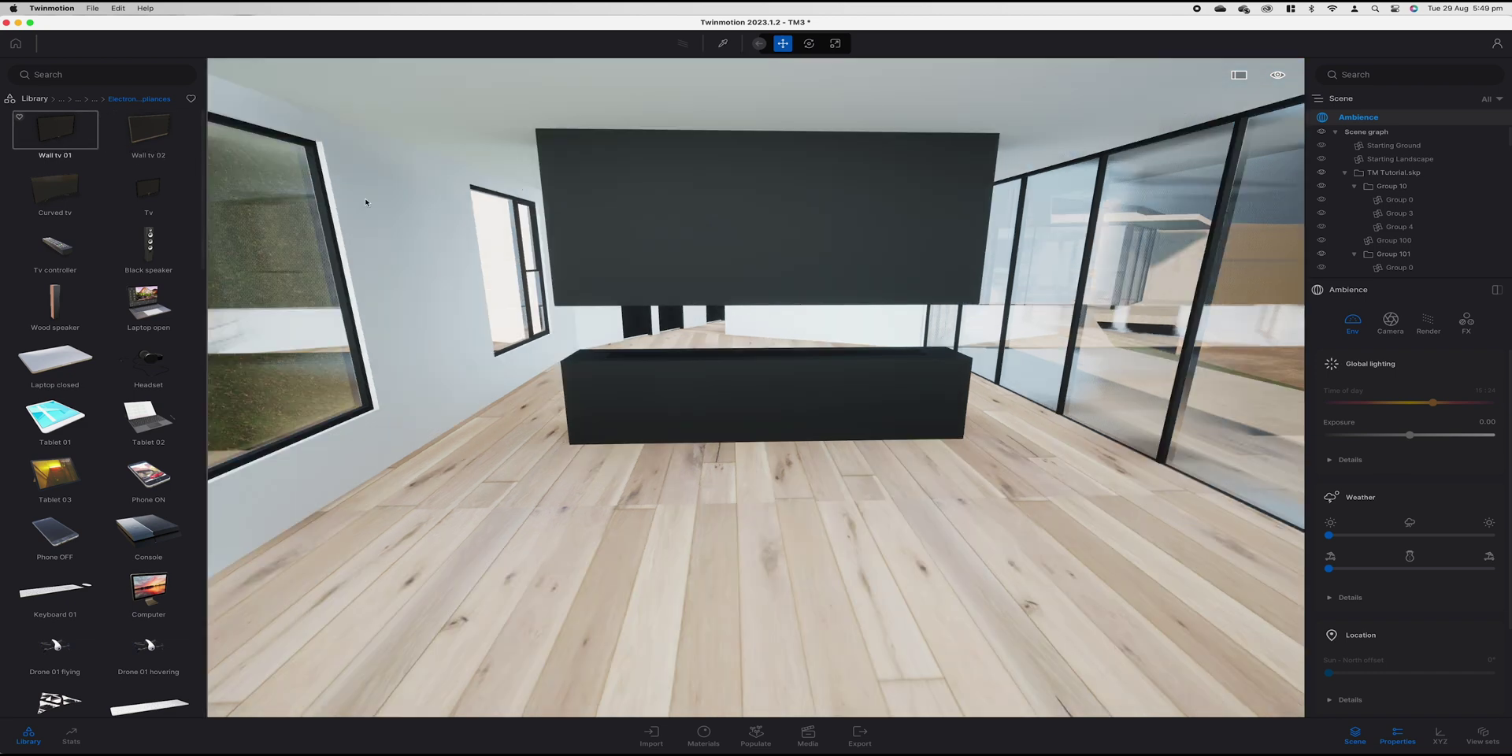
{"action": "left_click_drag", "start_coordinate": [55, 130], "coordinate": [762, 232]}
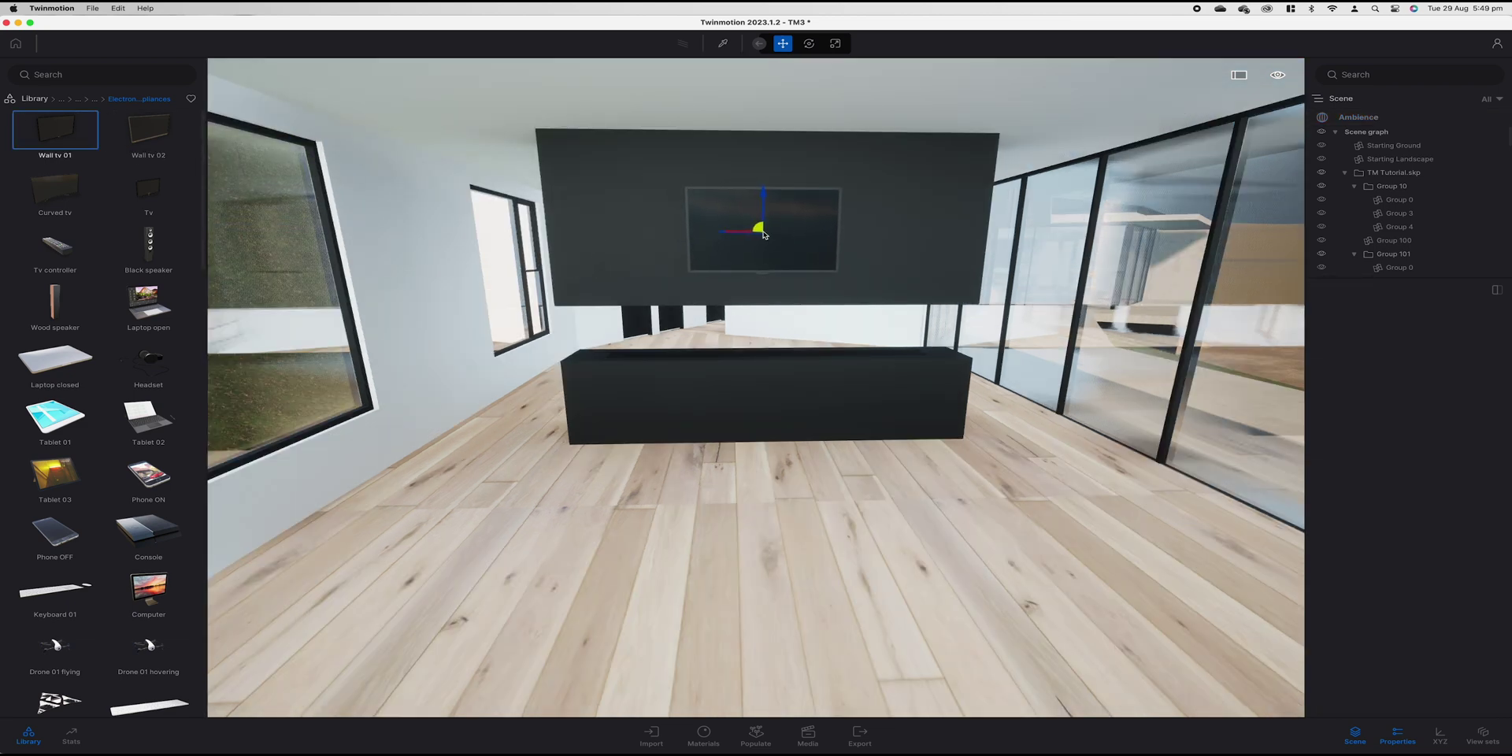
{"action": "left_click", "coordinate": [764, 234]}
{"action": "left_click_drag", "start_coordinate": [770, 372], "coordinate": [768, 371]}
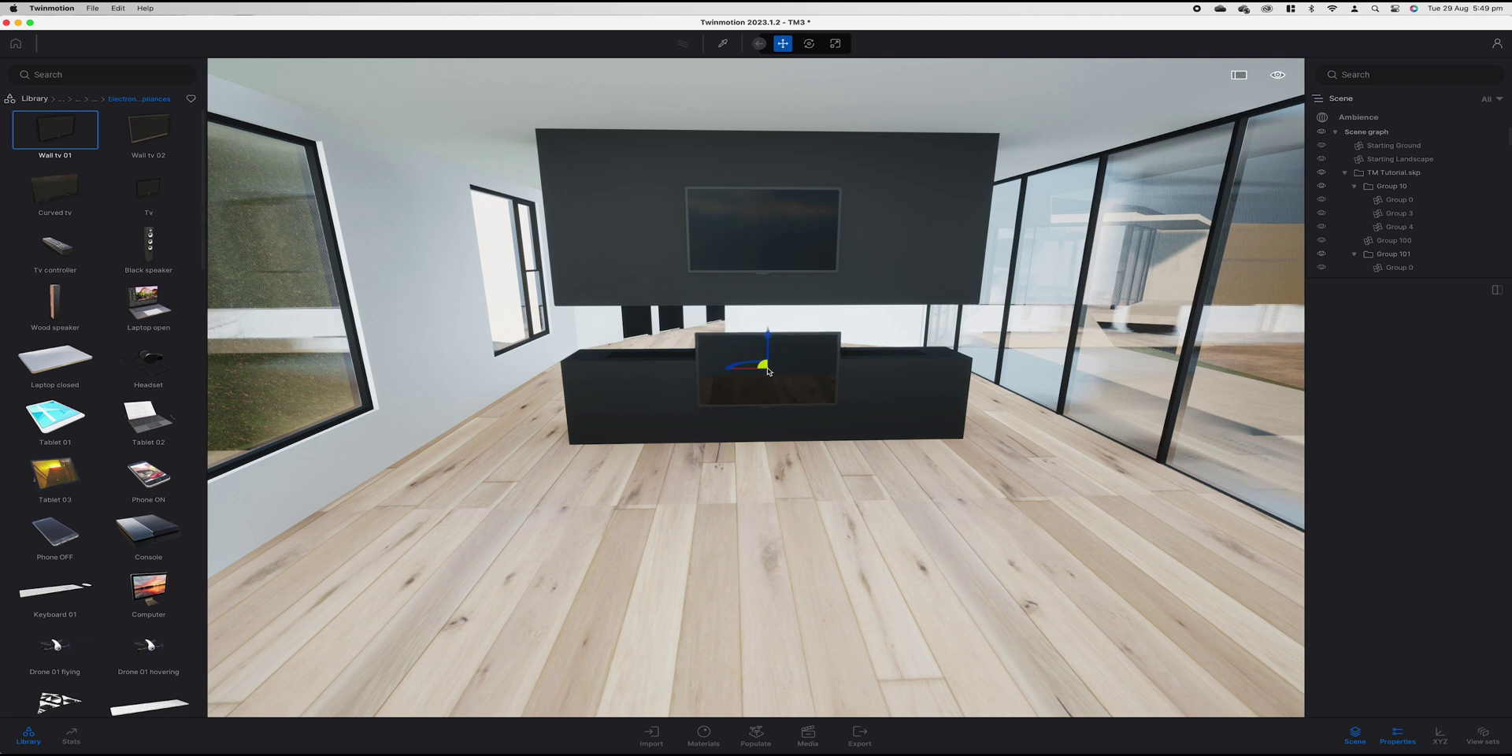
{"action": "key", "text": "Escape"}
{"action": "scroll", "coordinate": [754, 243], "scroll_direction": "up", "scroll_amount": 1}
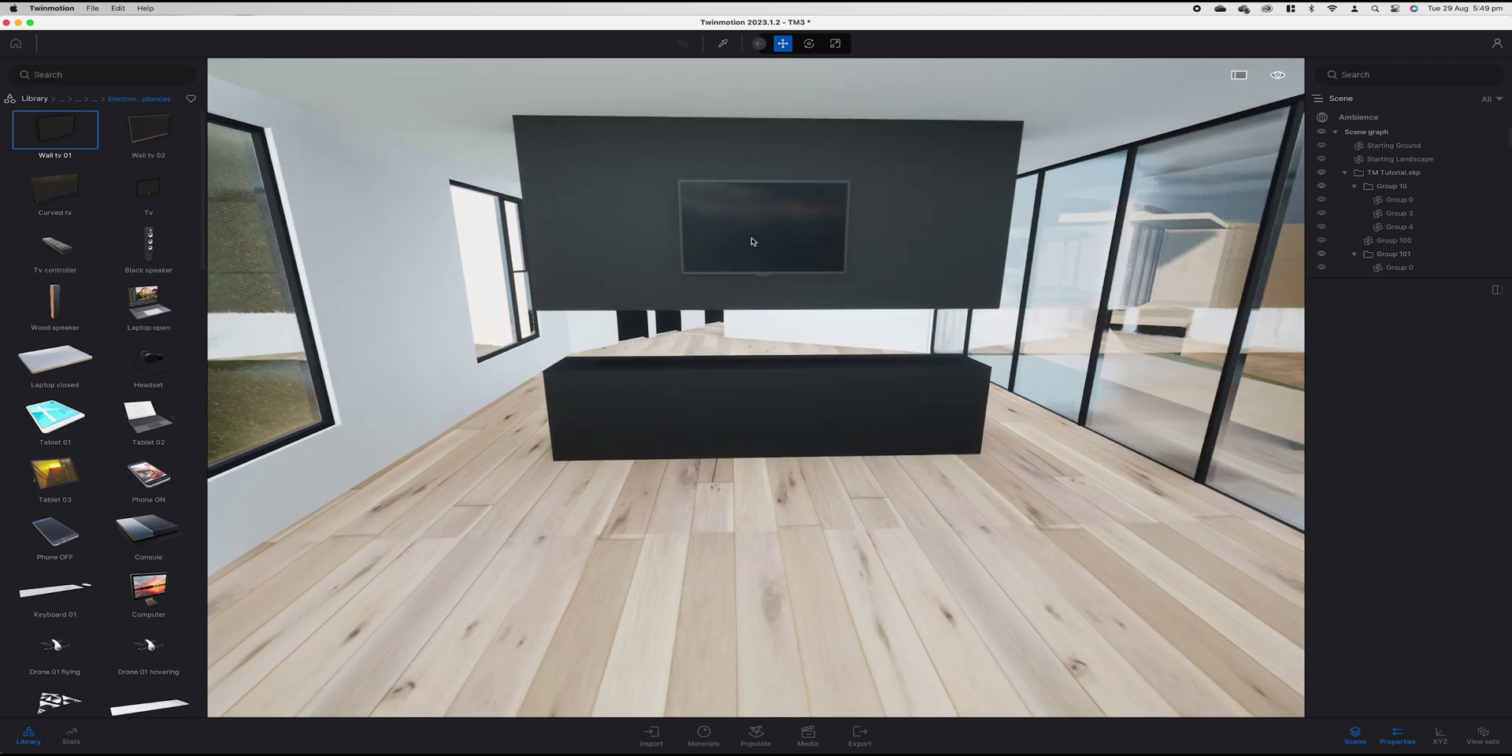
Select the wall TV on the dark panel and set its transform gizmo to scale mode
{"action": "left_click", "coordinate": [756, 234]}
{"action": "key", "text": "w"}
{"action": "right_click_drag", "start_coordinate": [731, 337], "coordinate": [738, 344]}
{"action": "key", "text": "a"}
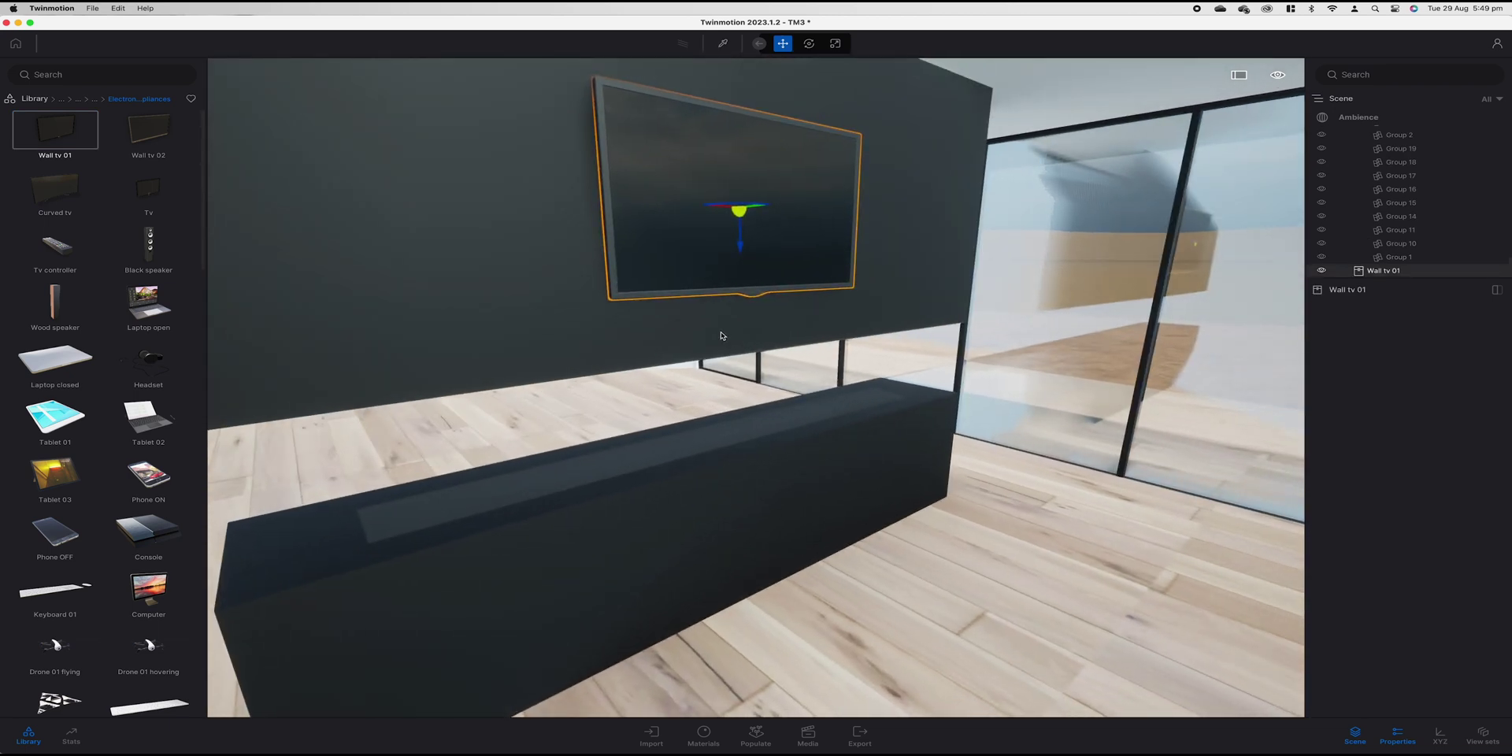
{"action": "key", "text": "e"}
{"action": "key", "text": "space"}
{"action": "key", "text": "space"}
{"action": "key", "text": "space"}
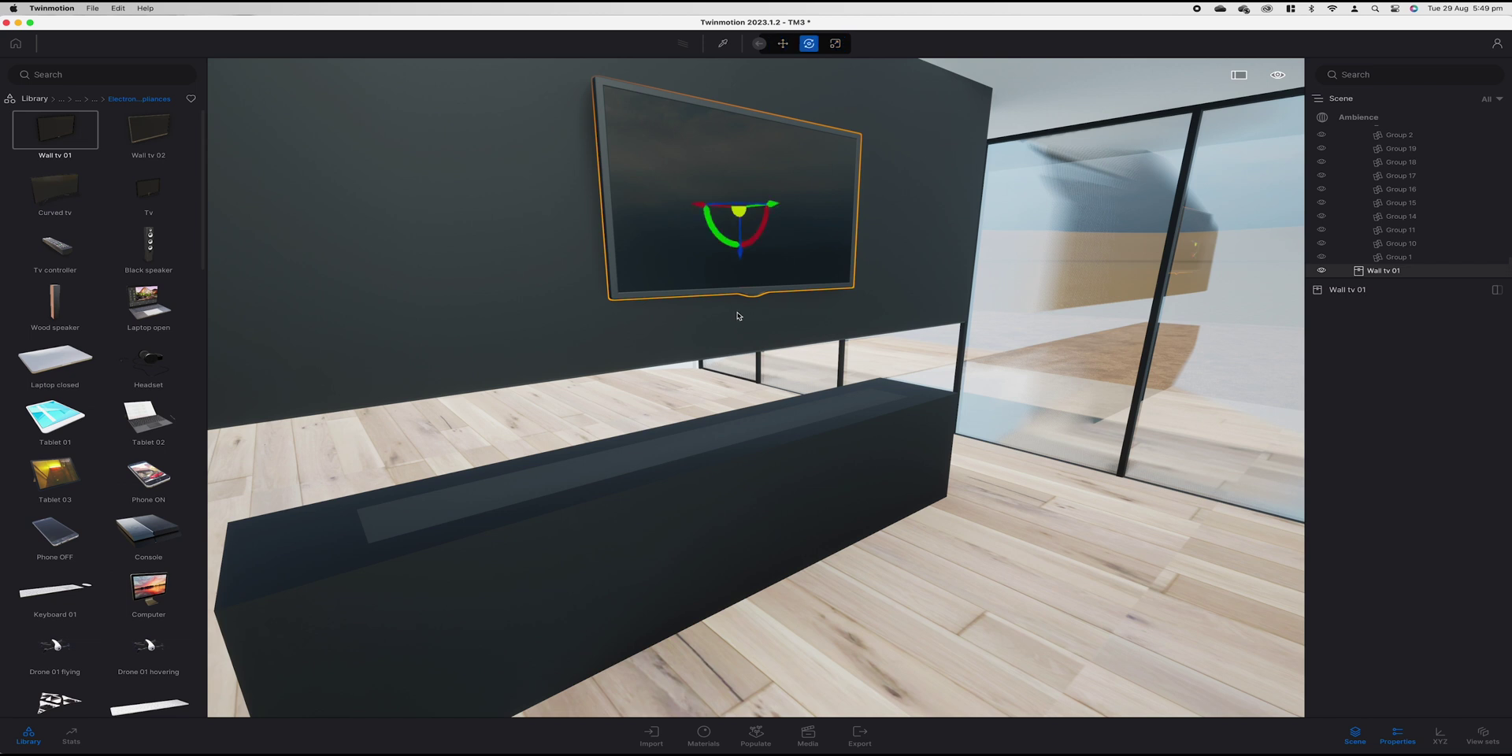
{"action": "key", "text": "space"}
{"action": "scroll", "coordinate": [744, 266], "scroll_direction": "down", "scroll_amount": 3}
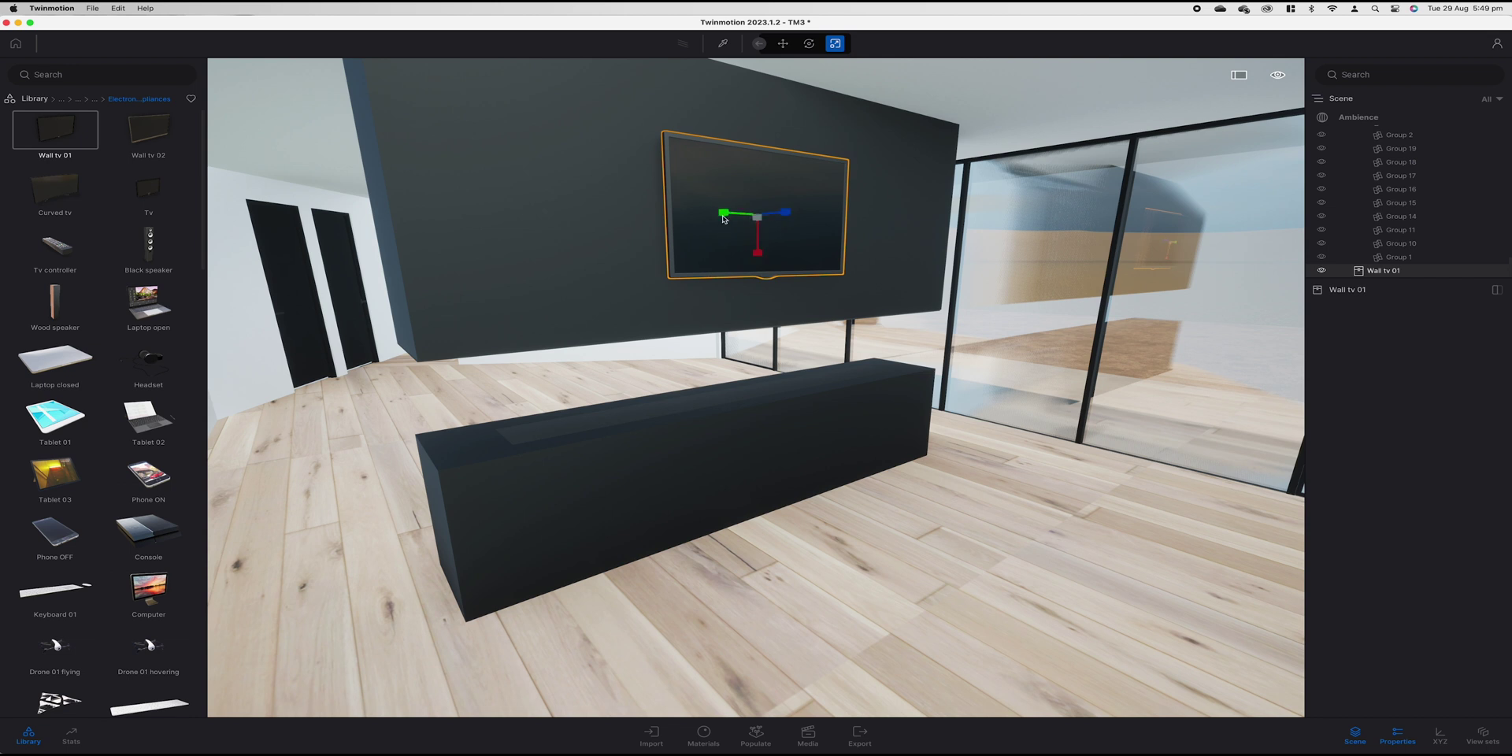
Try stretching the wall TV separately in width and height, and undo both scalings
{"action": "left_click_drag", "start_coordinate": [722, 217], "coordinate": [707, 217]}
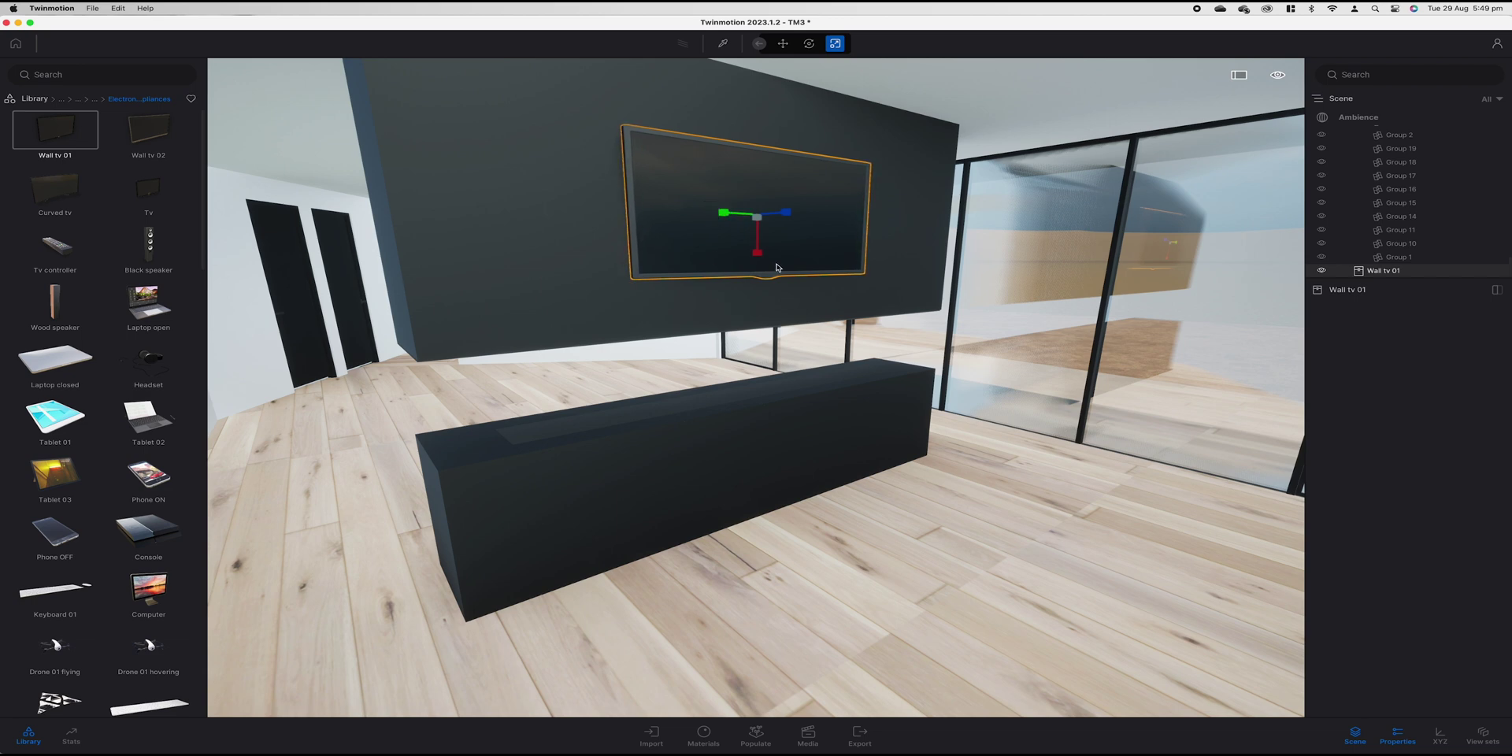
{"action": "left_click_drag", "start_coordinate": [764, 258], "coordinate": [763, 282]}
{"action": "middle_click_drag", "start_coordinate": [822, 301], "coordinate": [677, 302], "text": "shift"}
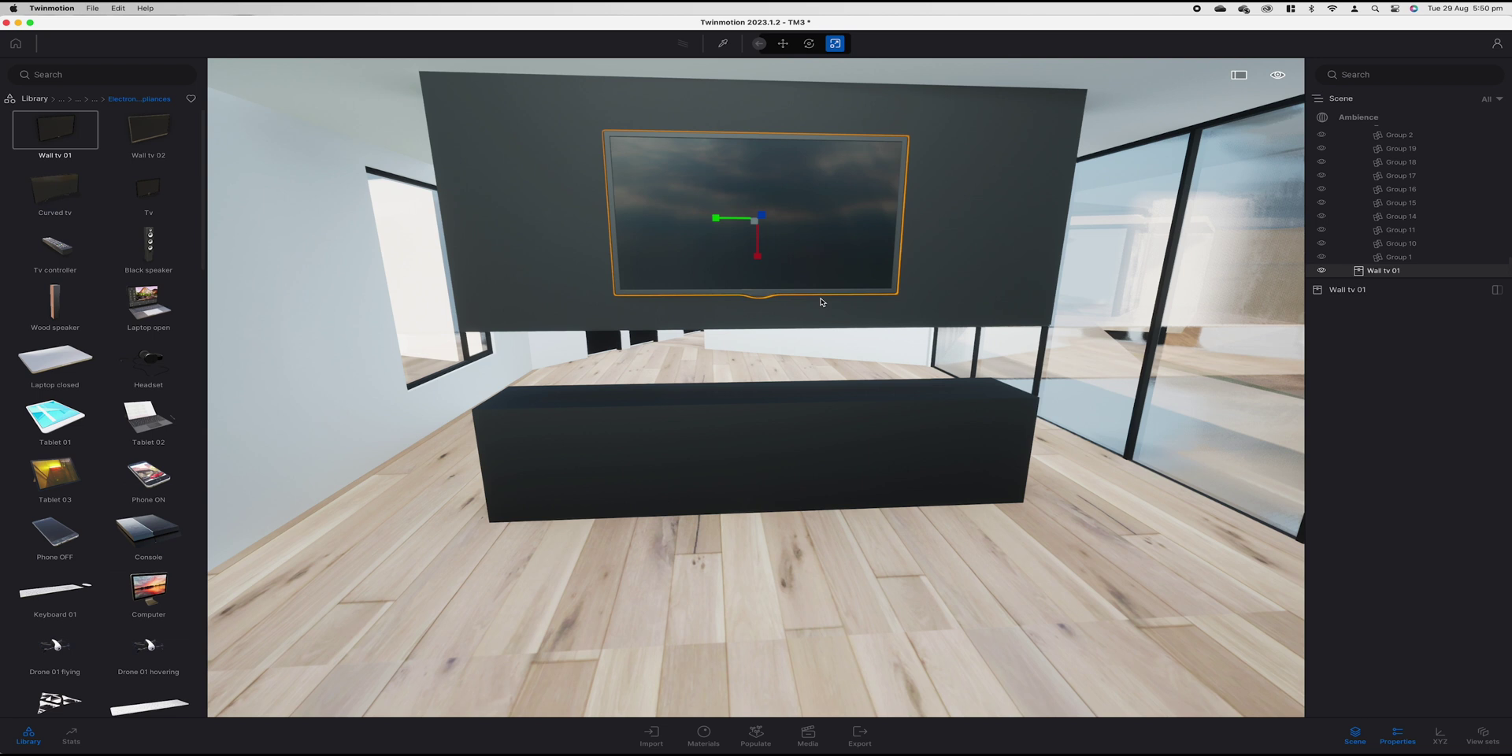
{"action": "key", "text": "super+z"}
{"action": "key", "text": "super+z"}
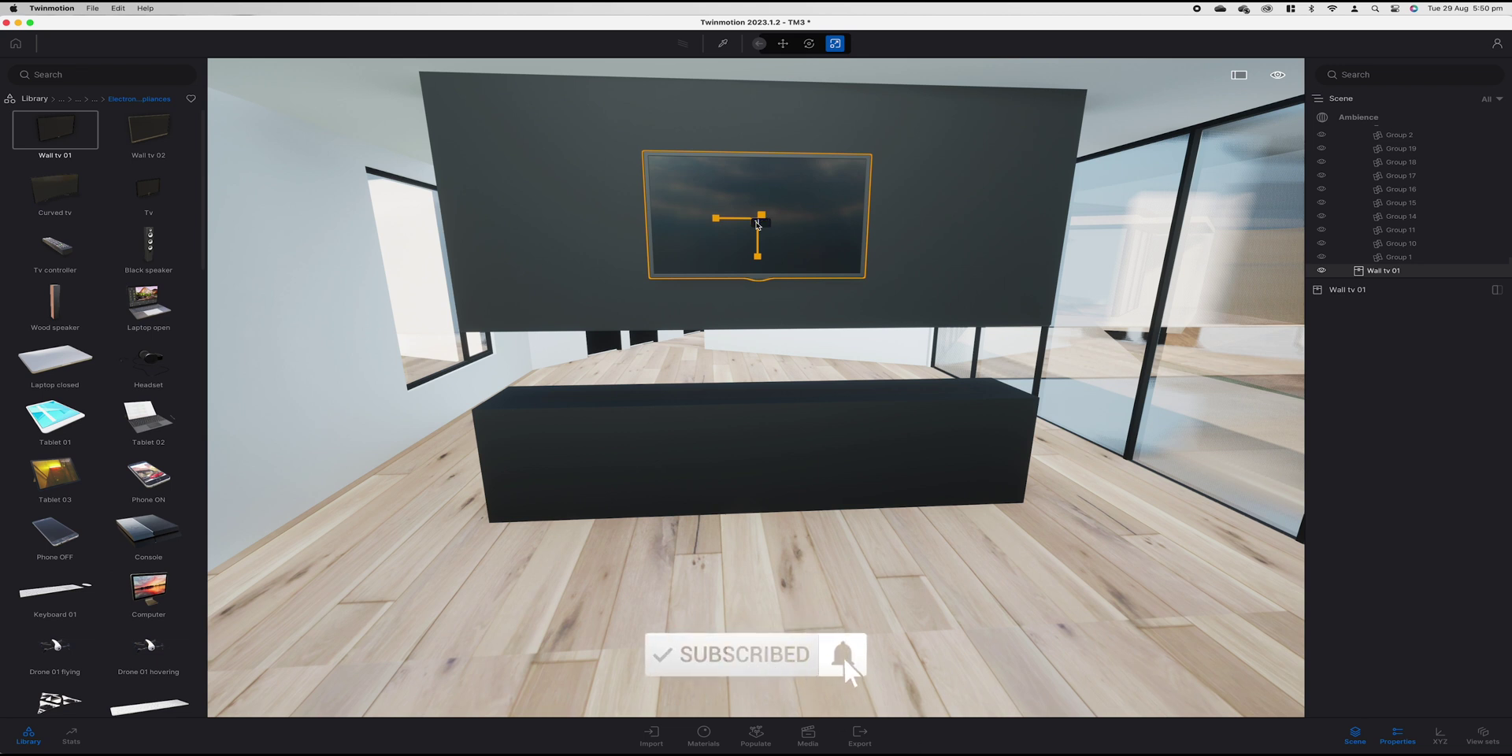
Enlarge the wall TV uniformly and shift it slightly upward on the dark panel
{"action": "type", "text": ".5"}
{"action": "key", "text": "Return"}
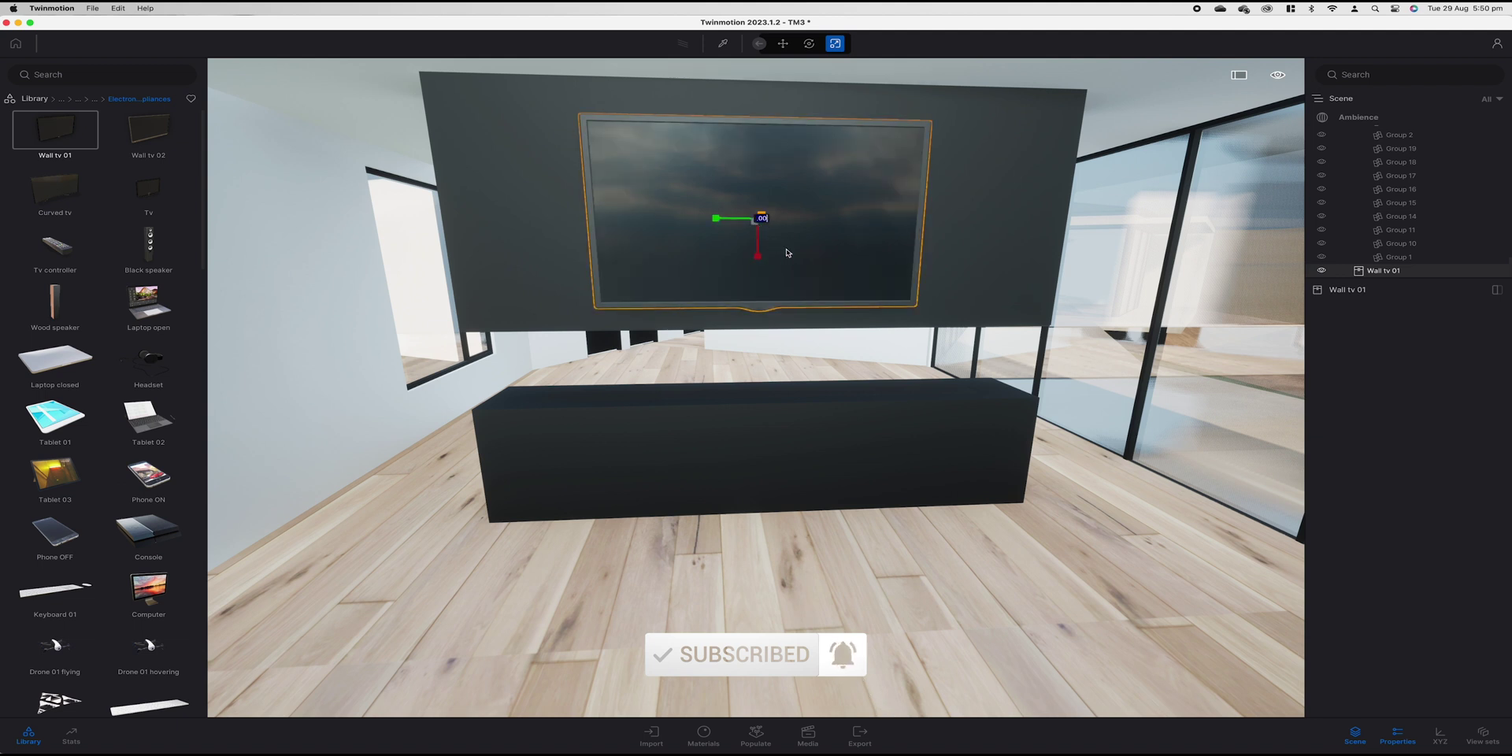
{"action": "key", "text": "w"}
{"action": "key", "text": "e"}
{"action": "left_click_drag", "start_coordinate": [740, 239], "coordinate": [744, 224]}
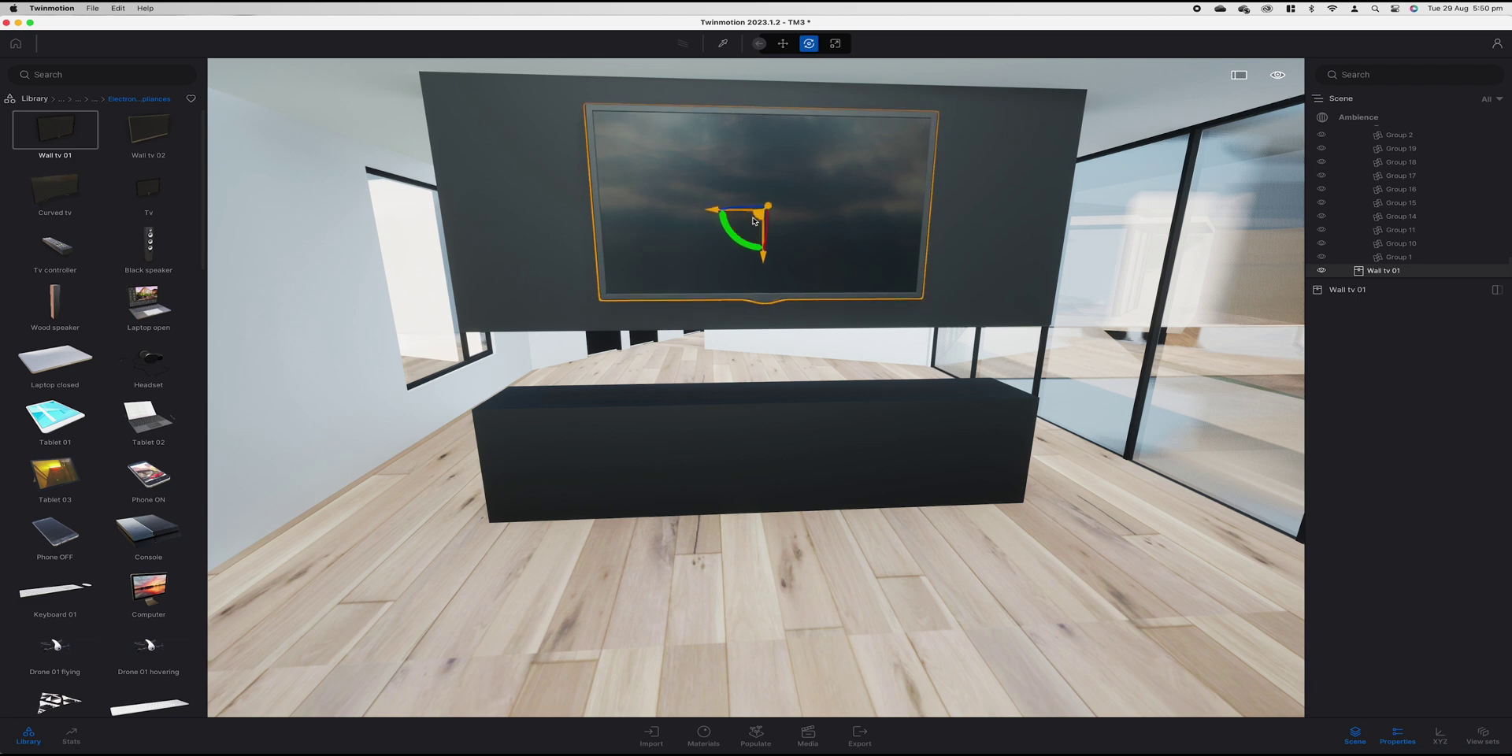
Inspect the enlarged TV's fit against the dark panel from the side and front, and clear the selection
{"action": "key", "text": "w"}
{"action": "key", "text": "a"}
{"action": "right_click_drag", "start_coordinate": [760, 224], "coordinate": [826, 222]}
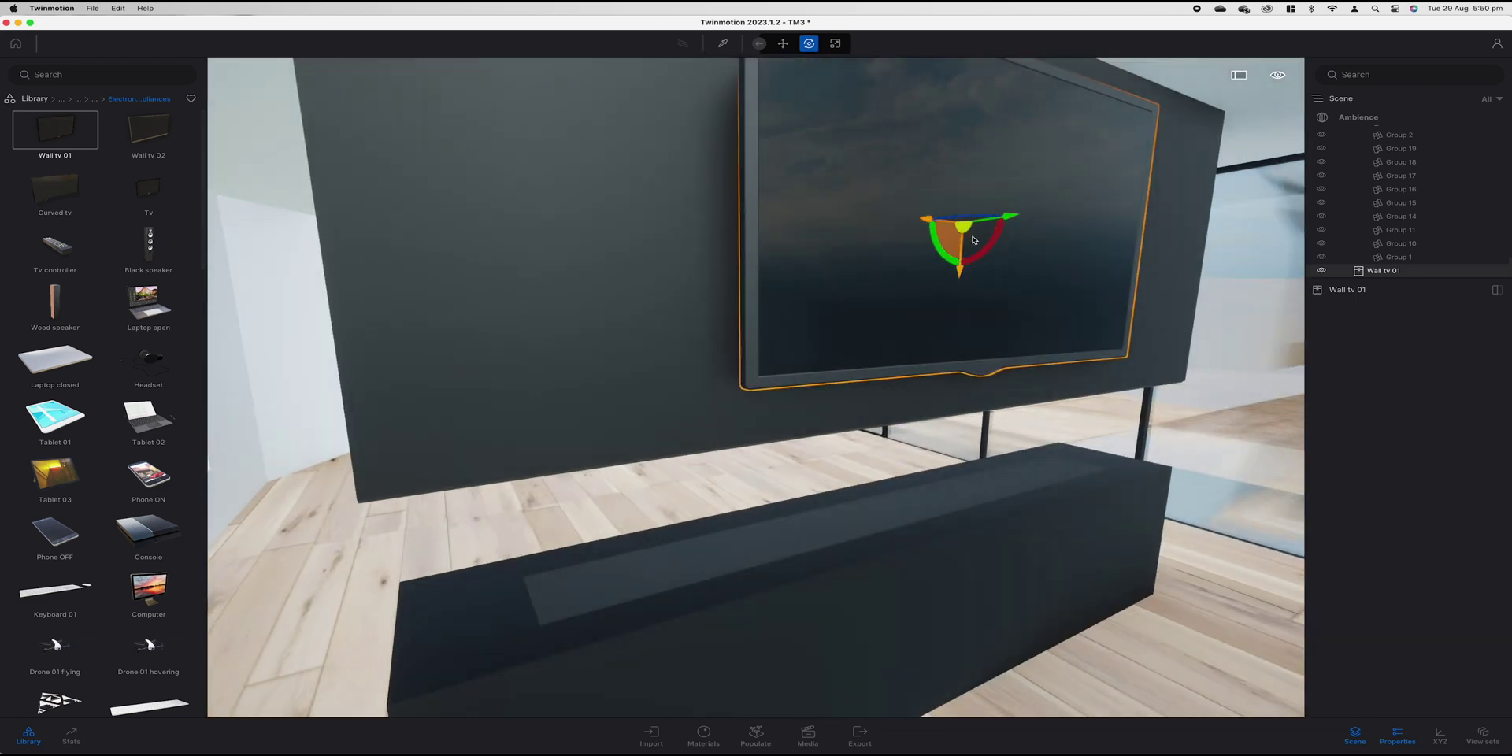
{"action": "key", "text": "d"}
{"action": "key", "text": "s"}
{"action": "right_click_drag", "start_coordinate": [975, 236], "coordinate": [851, 275]}
{"action": "key", "text": "s"}
{"action": "key", "text": "d"}
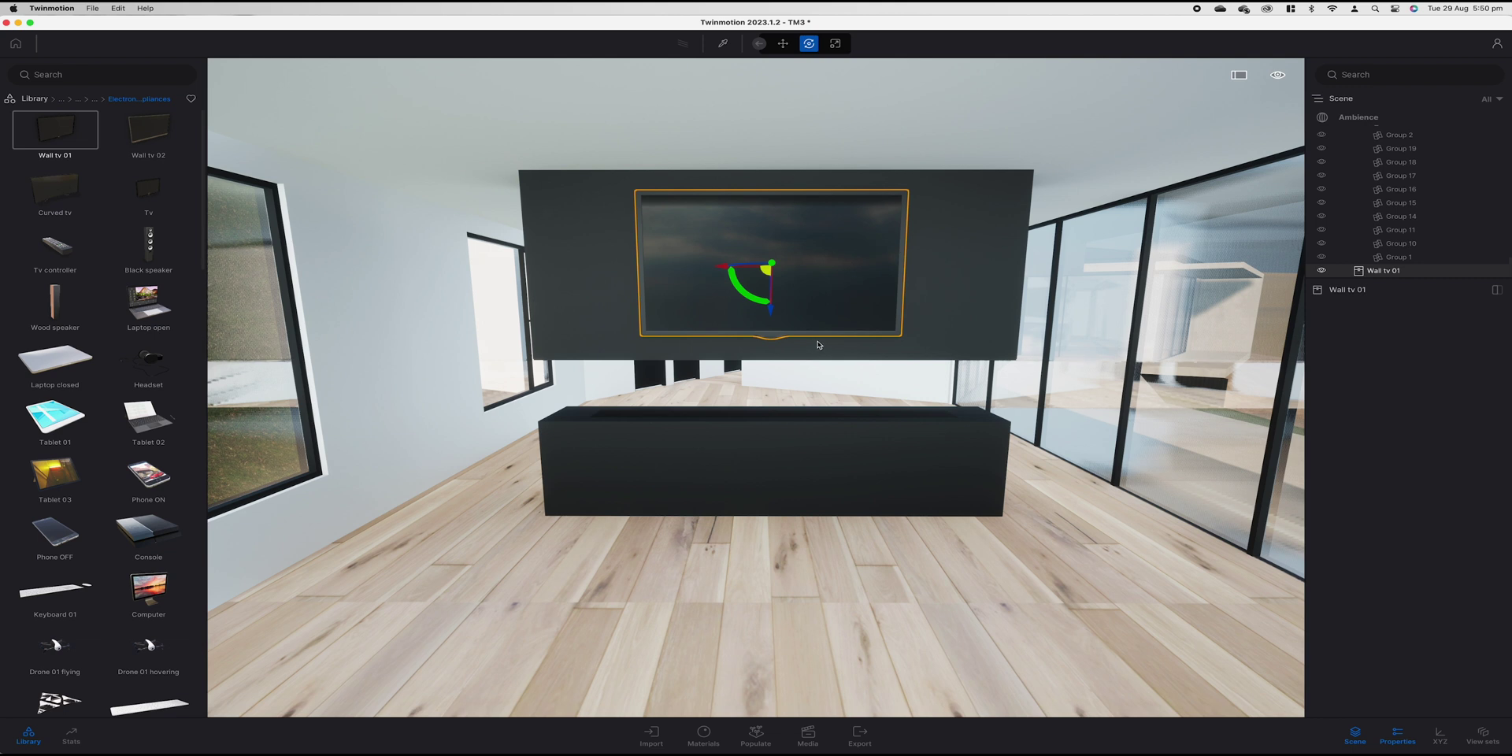
{"action": "key", "text": "Escape"}
Look through the remaining electronic appliances in the library, down to the downloadable TVs, tablets and speakers
{"action": "scroll", "coordinate": [92, 302], "scroll_direction": "down", "scroll_amount": 5}
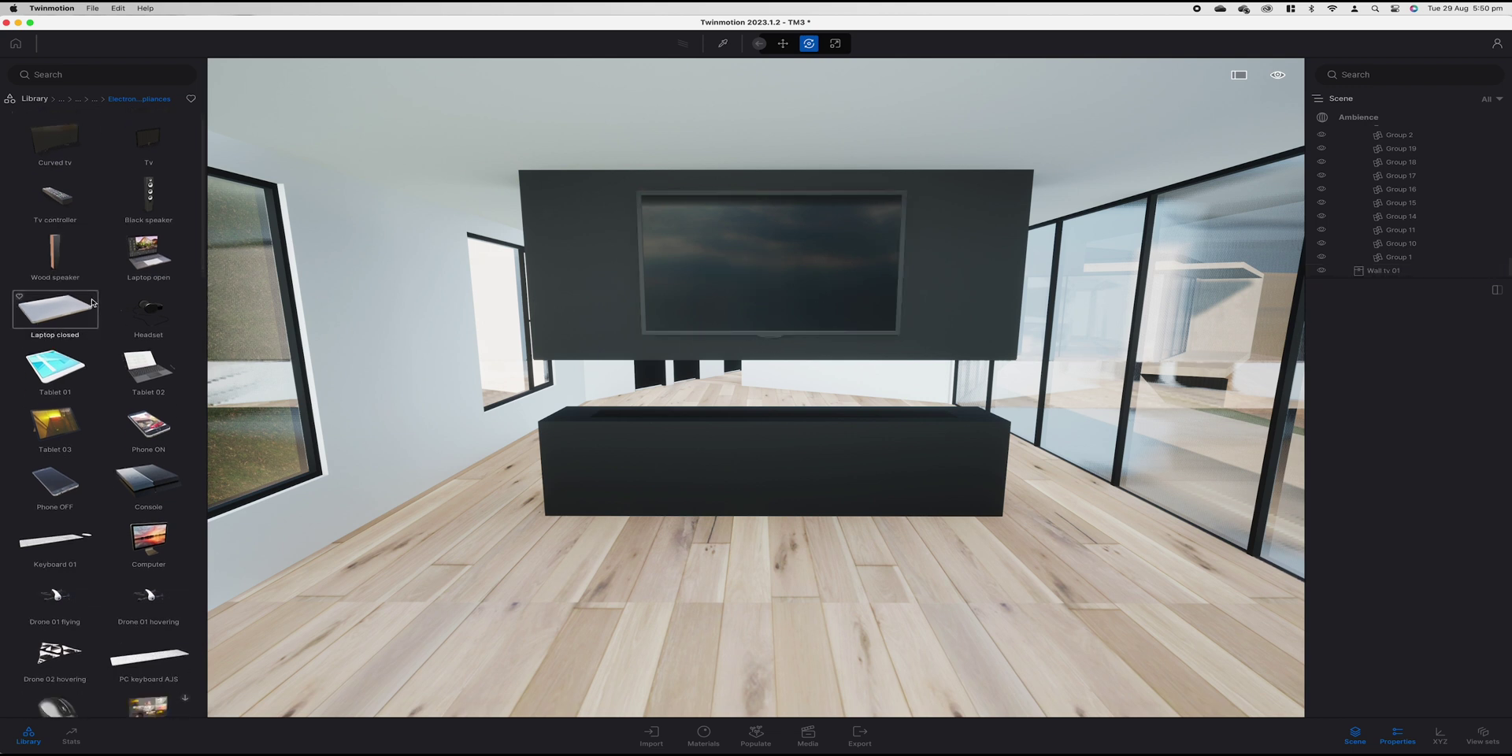
{"action": "scroll", "coordinate": [93, 302], "scroll_direction": "down", "scroll_amount": 4}
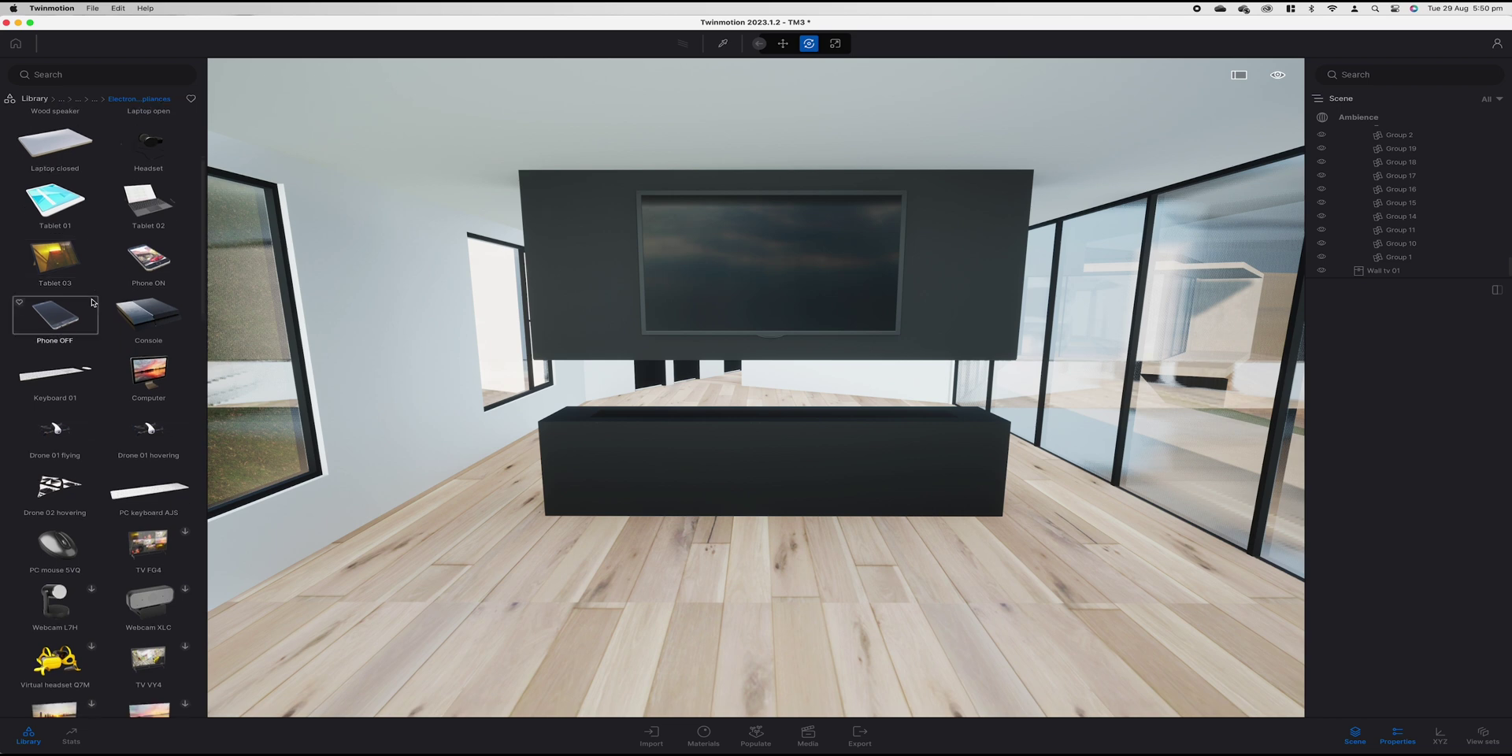
{"action": "scroll", "coordinate": [92, 303], "scroll_direction": "down", "scroll_amount": 1}
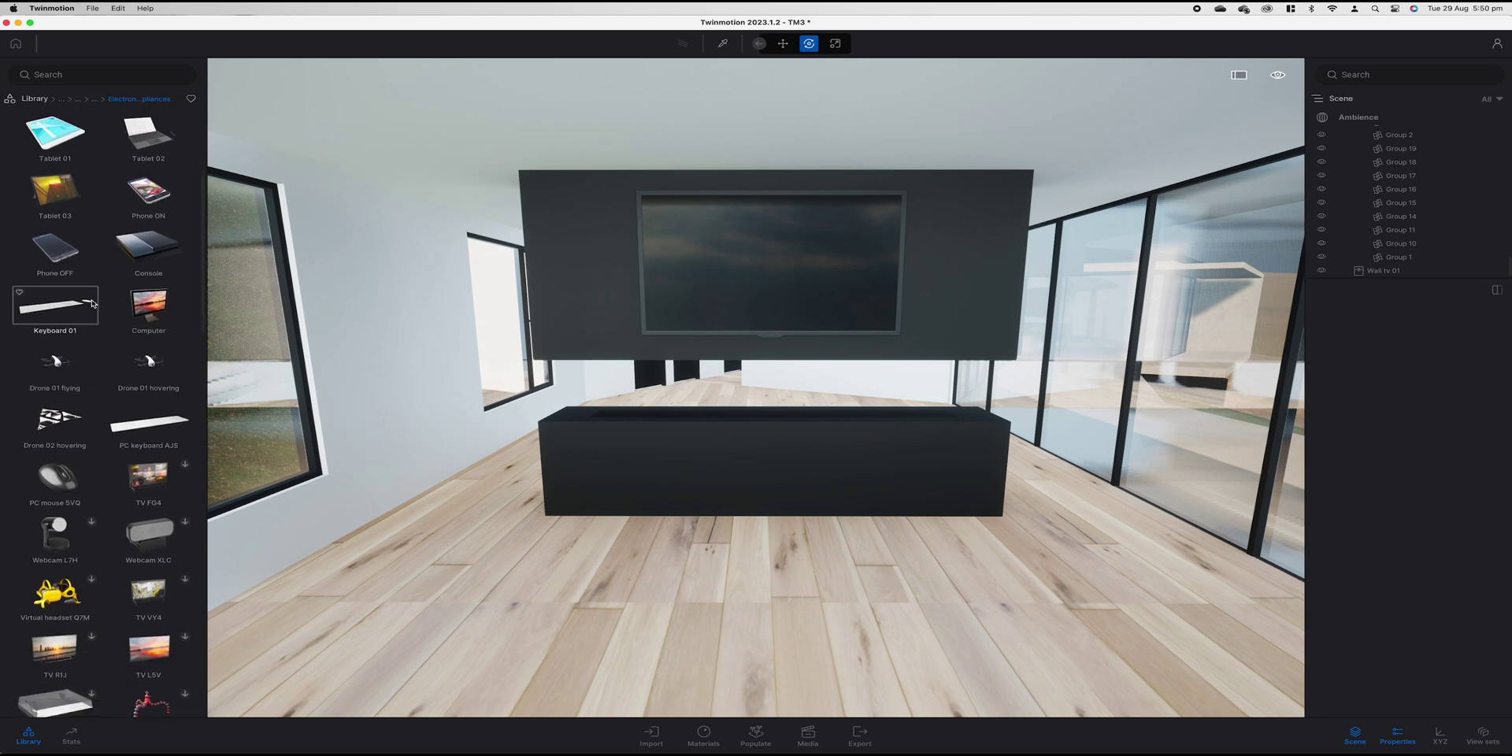
{"action": "scroll", "coordinate": [93, 303], "scroll_direction": "down", "scroll_amount": 3}
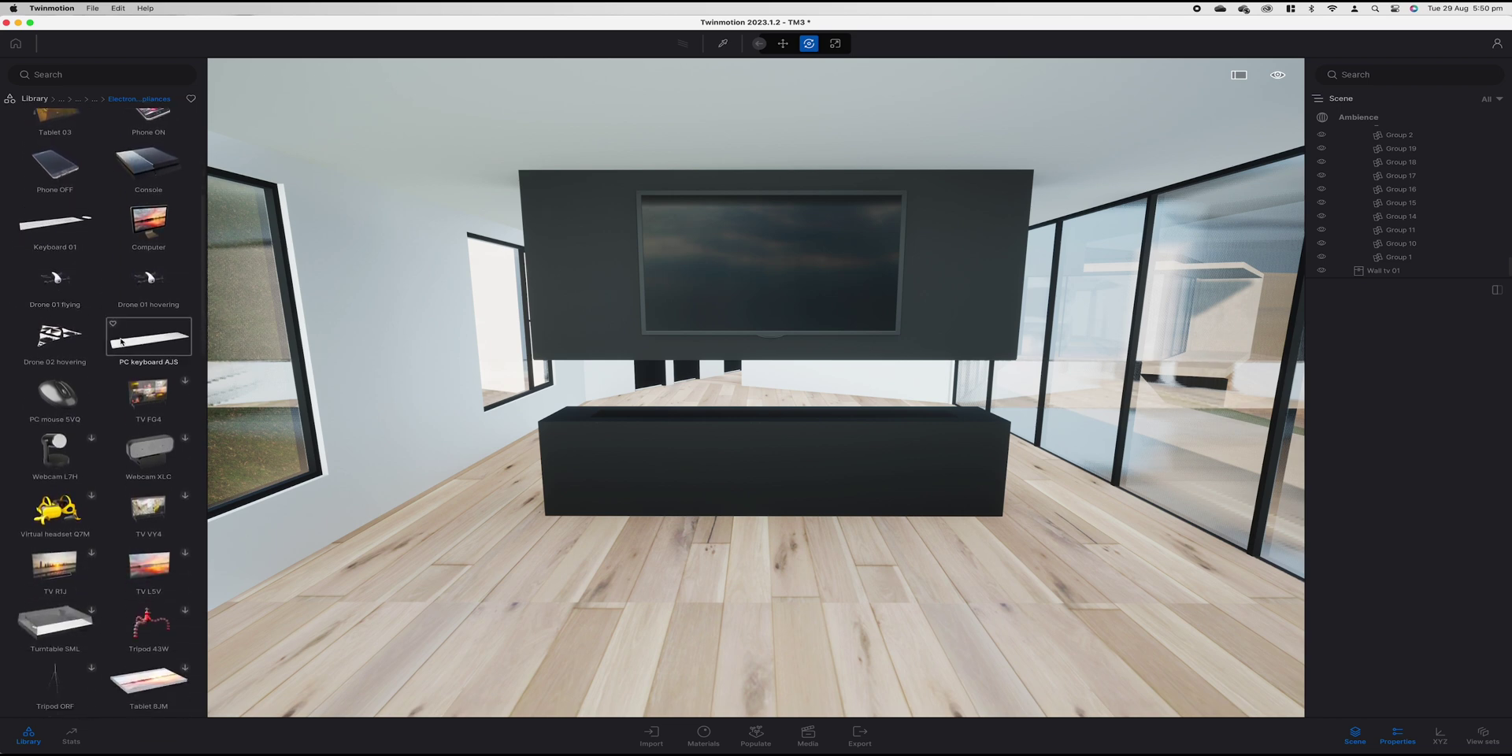
{"action": "scroll", "coordinate": [122, 410], "scroll_direction": "down", "scroll_amount": 4}
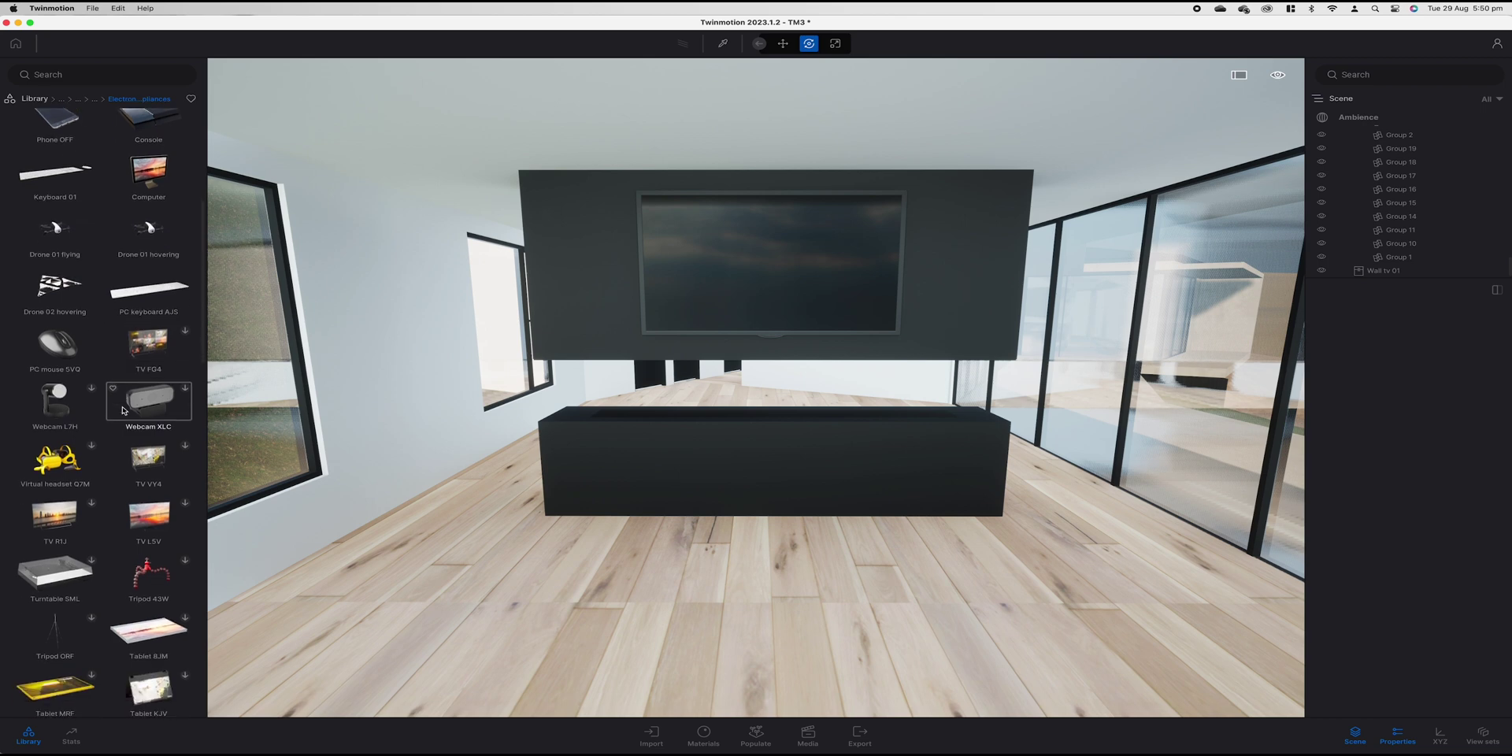
{"action": "scroll", "coordinate": [123, 410], "scroll_direction": "down", "scroll_amount": 3}
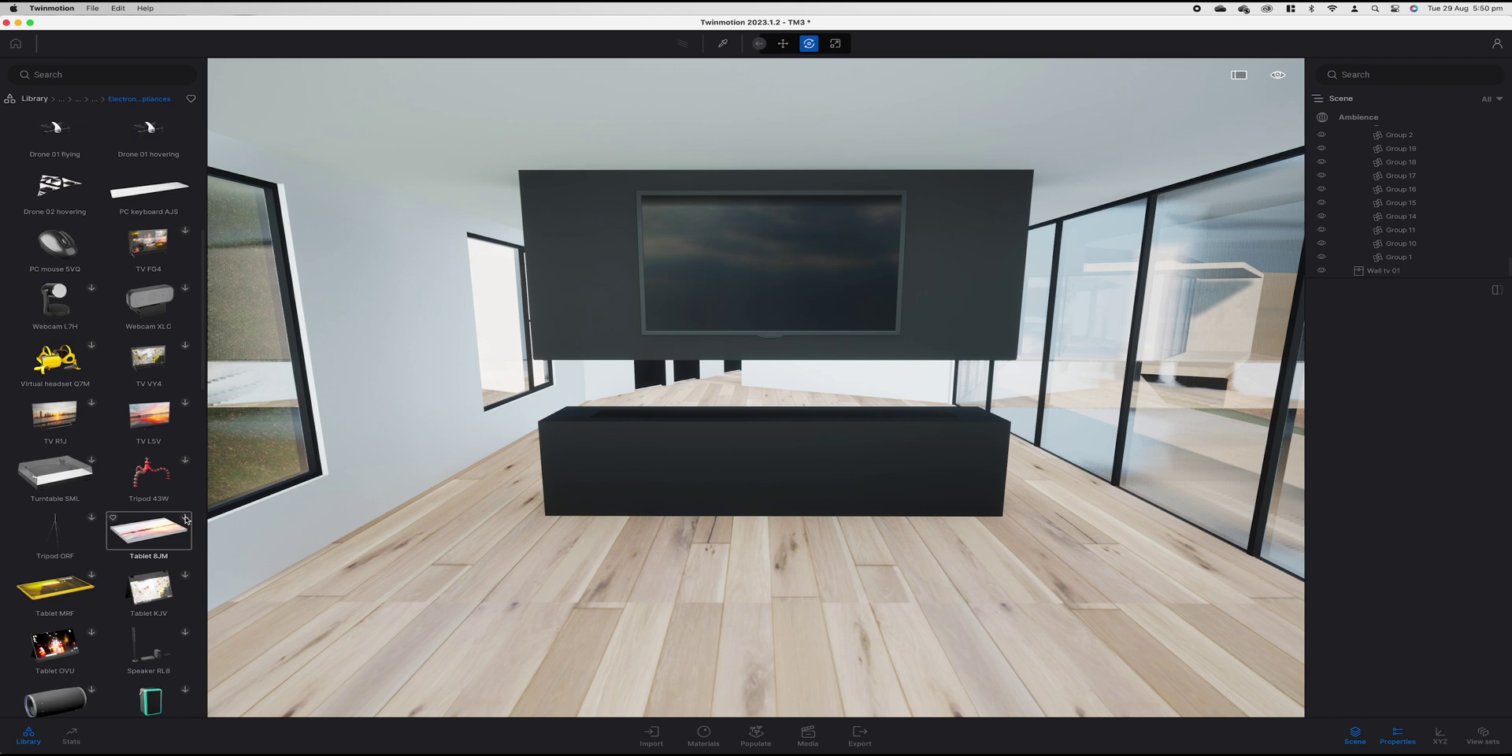
Download Tablet 8JM from the electronic appliances library and place it on the window-side end of the black bench below the TV
{"action": "scroll", "coordinate": [89, 330], "scroll_direction": "down", "scroll_amount": 6}
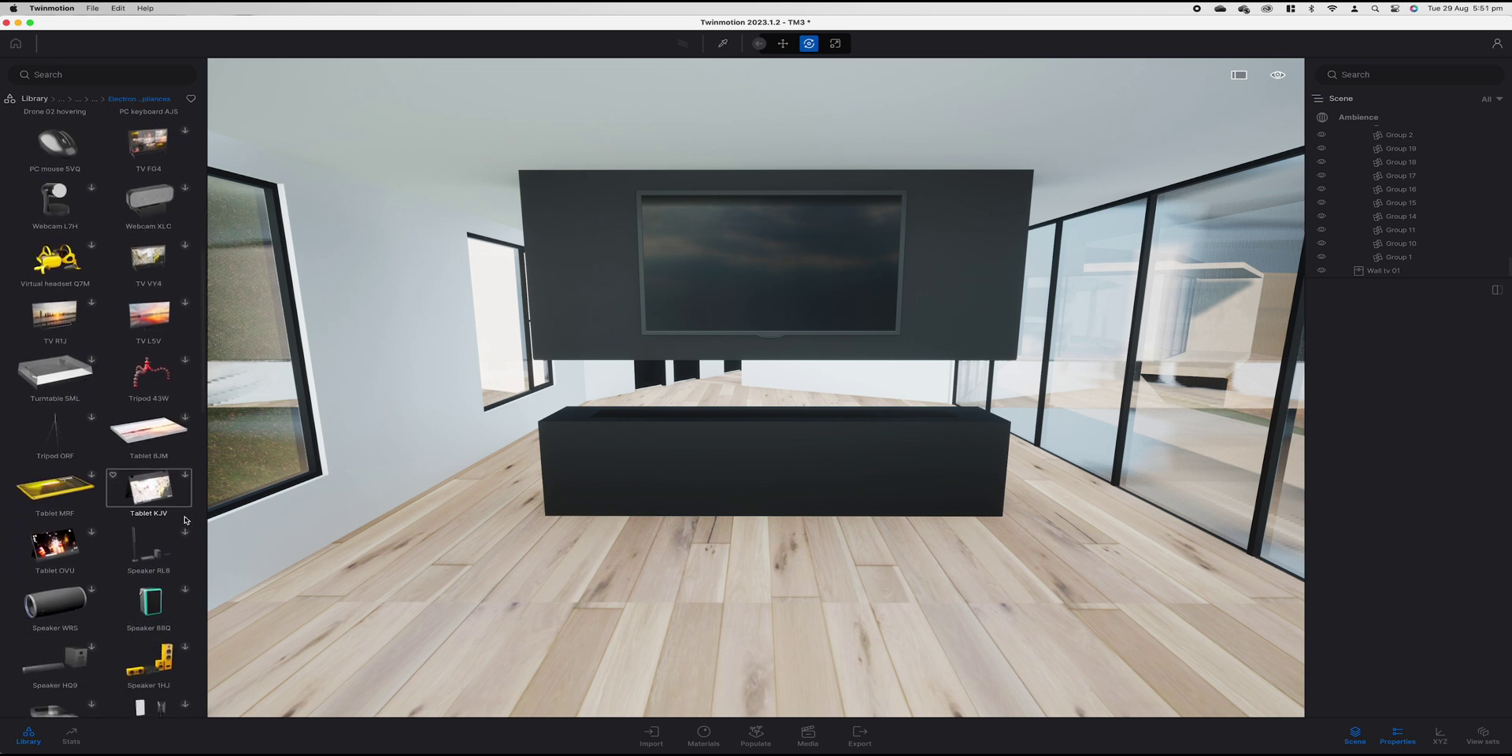
{"action": "scroll", "coordinate": [89, 330], "scroll_direction": "up", "scroll_amount": 1}
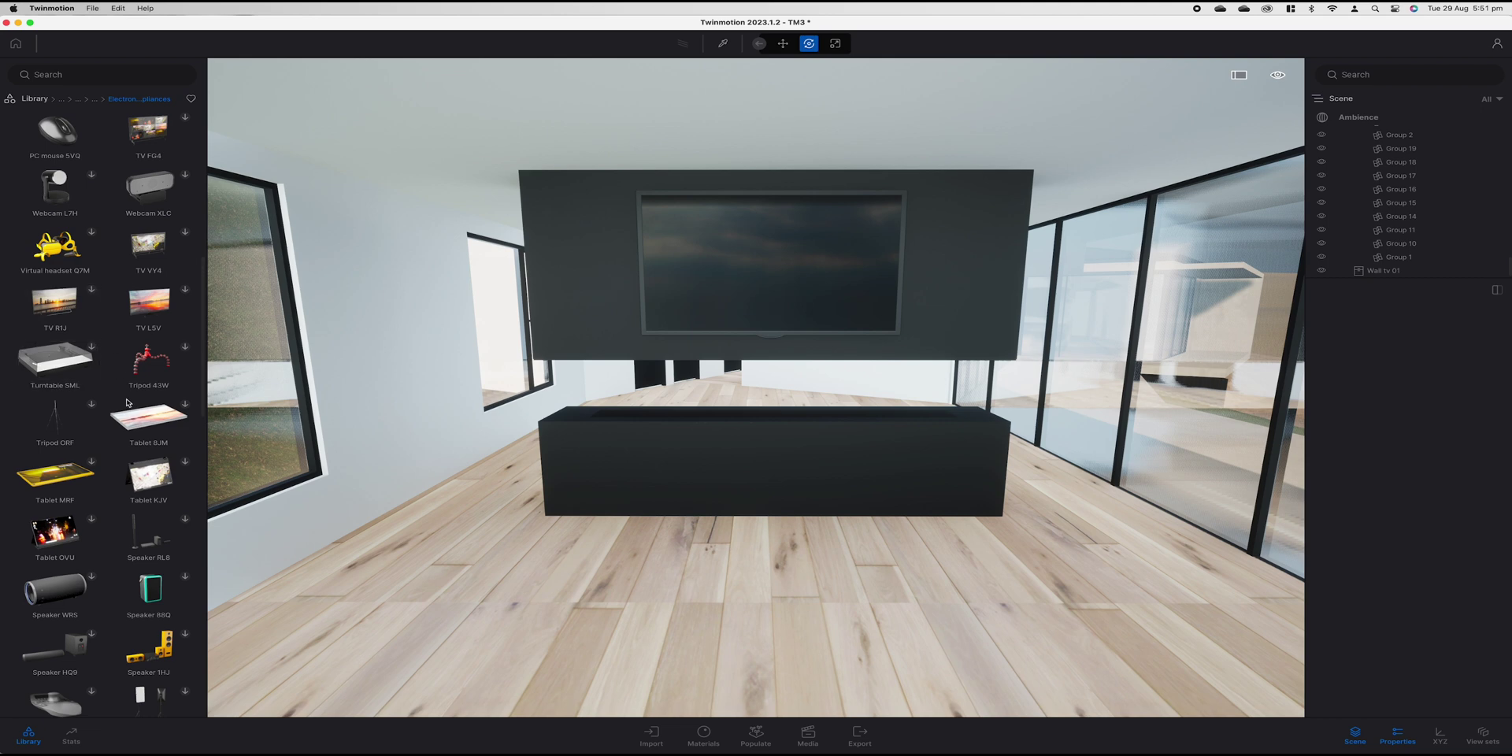
{"action": "scroll", "coordinate": [119, 472], "scroll_direction": "down", "scroll_amount": 3}
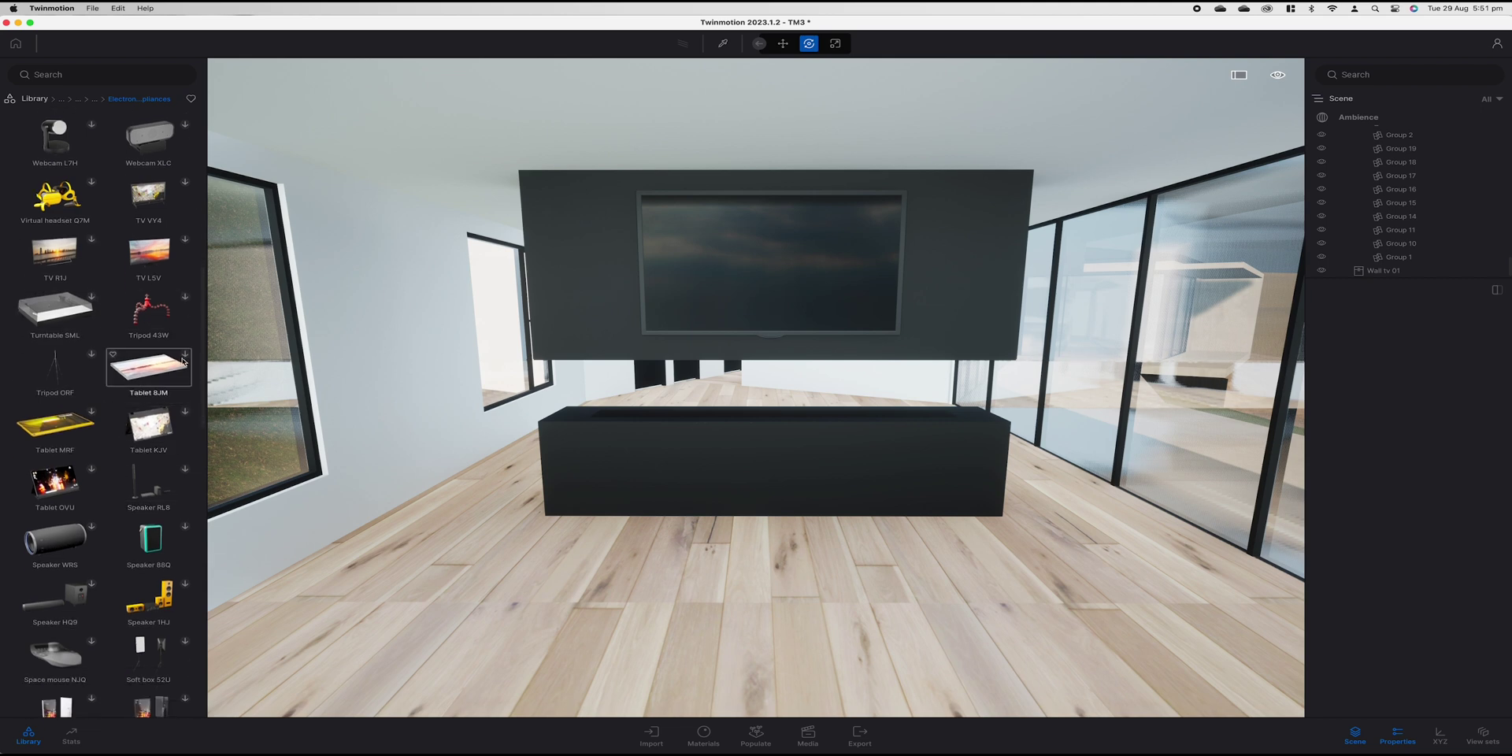
{"action": "left_click", "coordinate": [184, 355]}
{"action": "key", "text": "w"}
{"action": "key", "text": "d"}
{"action": "key", "text": "w"}
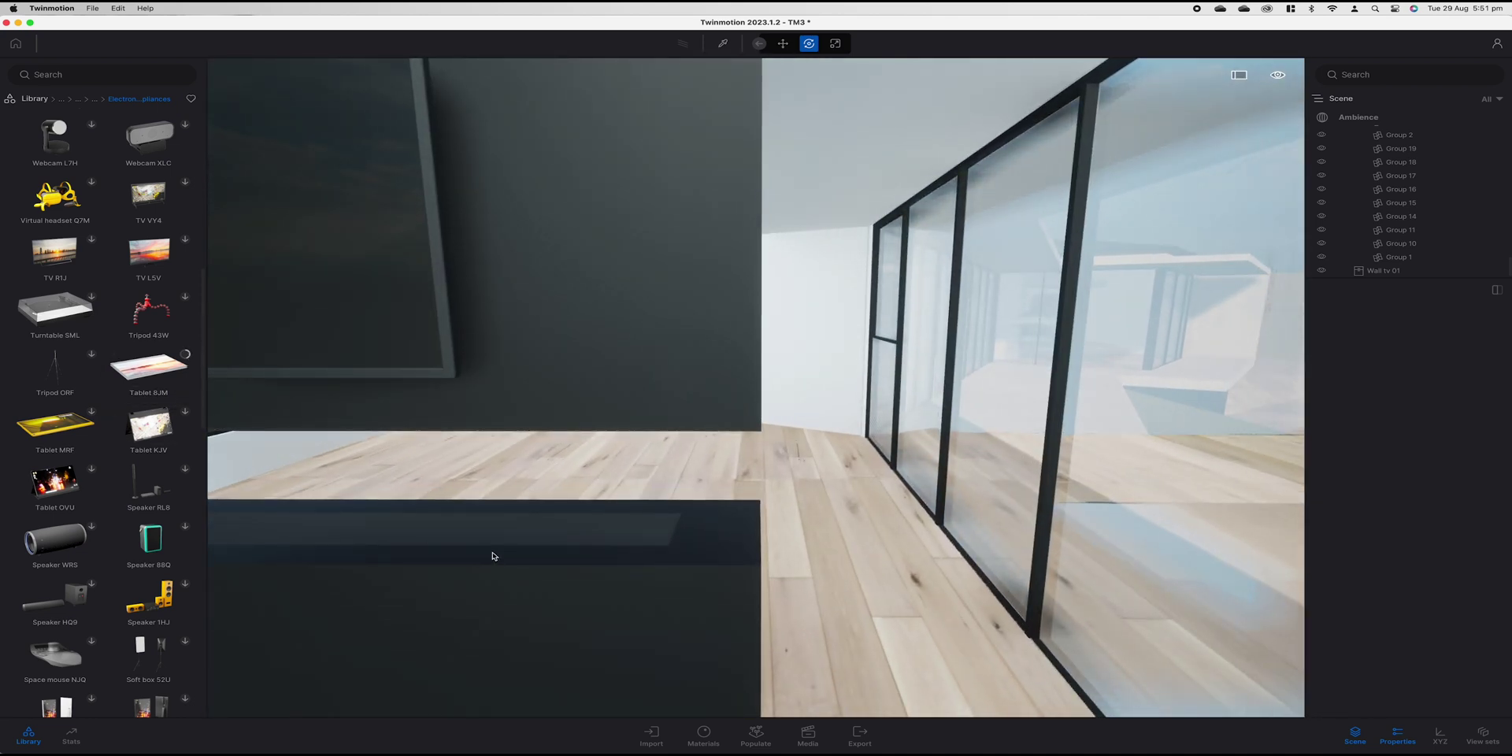
{"action": "left_click_drag", "start_coordinate": [148, 367], "coordinate": [716, 544]}
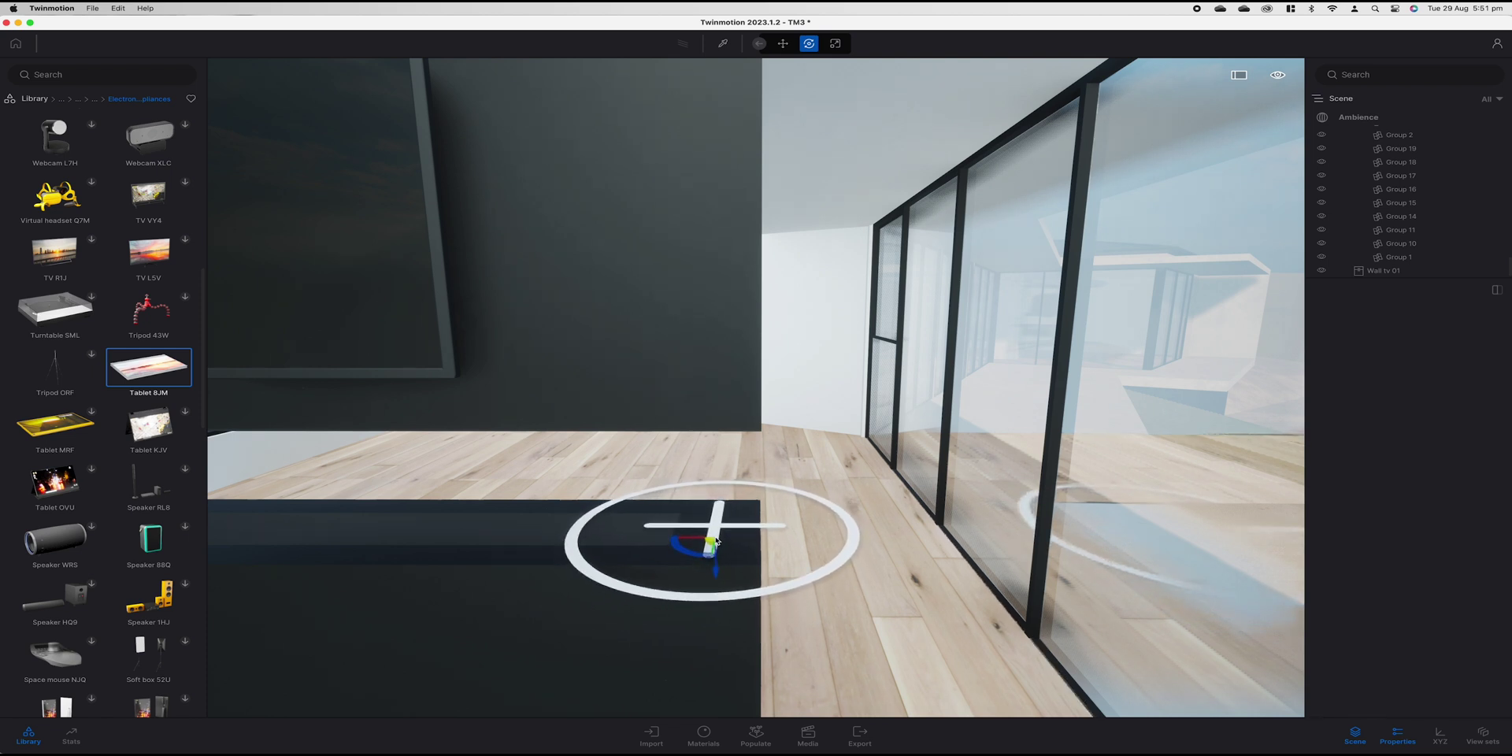
{"action": "left_click", "coordinate": [717, 542]}
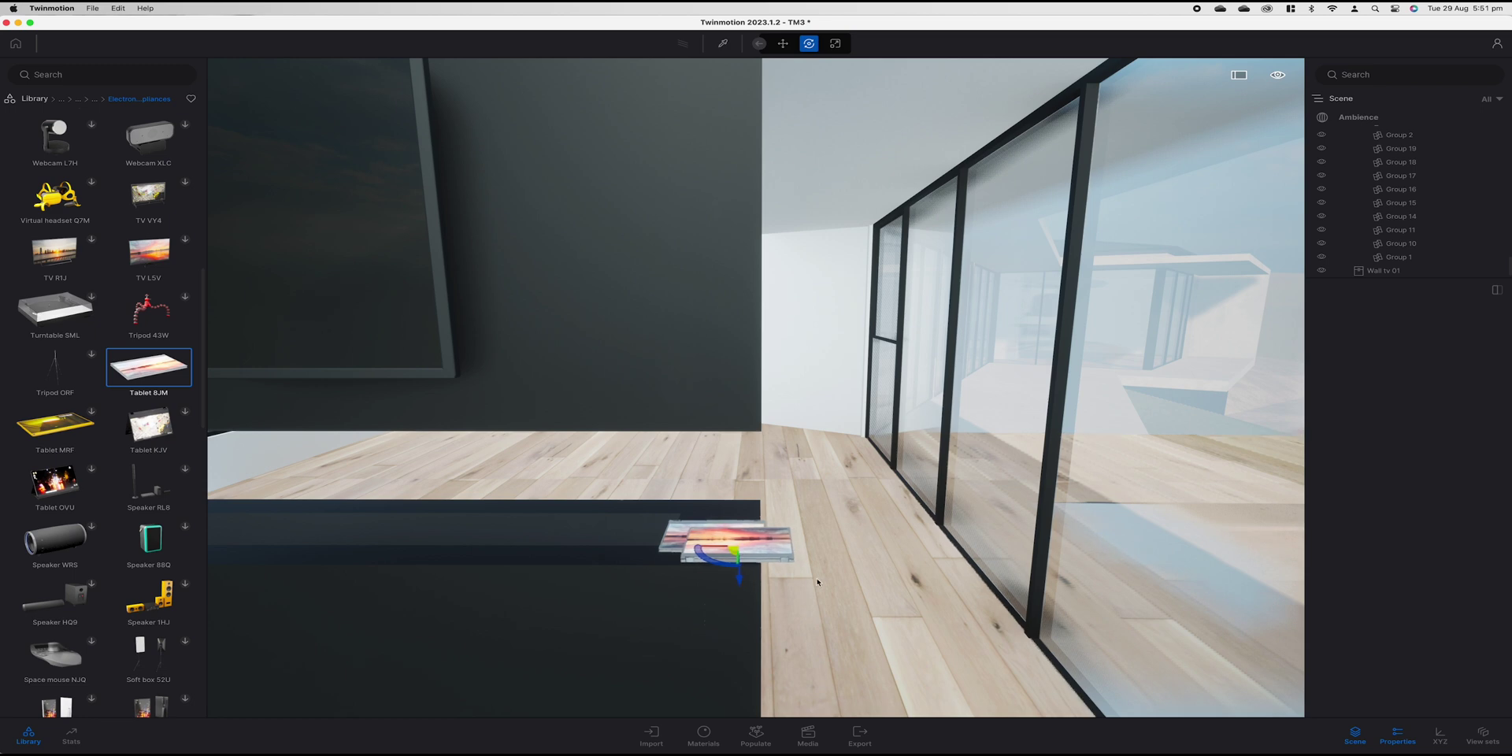
{"action": "key", "text": "Escape"}
Rotate the tablet so it lies at an angle on the bench's corner, and clear the selection
{"action": "right_click_drag", "start_coordinate": [721, 552], "coordinate": [713, 446]}
{"action": "left_click", "coordinate": [714, 446]}
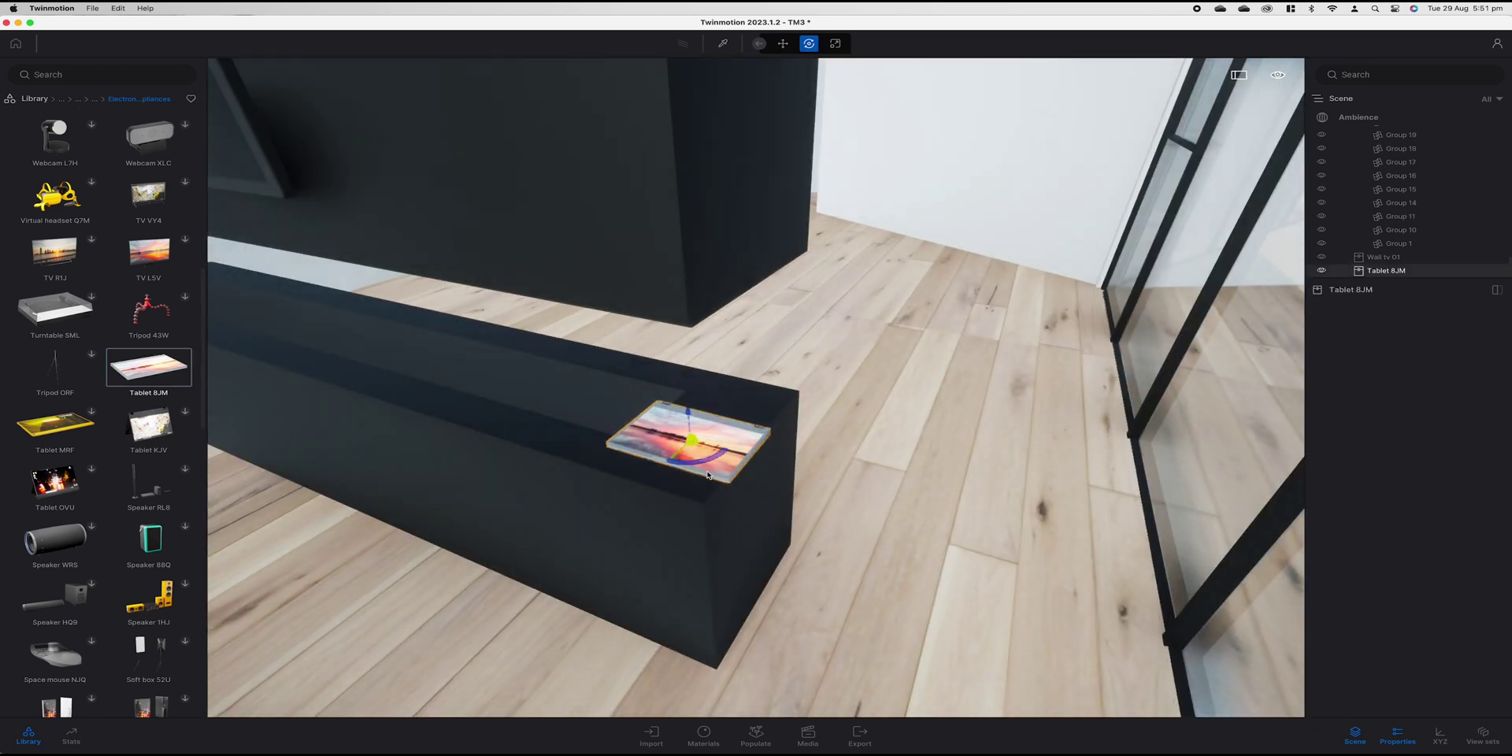
{"action": "left_click_drag", "start_coordinate": [703, 461], "coordinate": [714, 465]}
{"action": "key", "text": "Escape"}
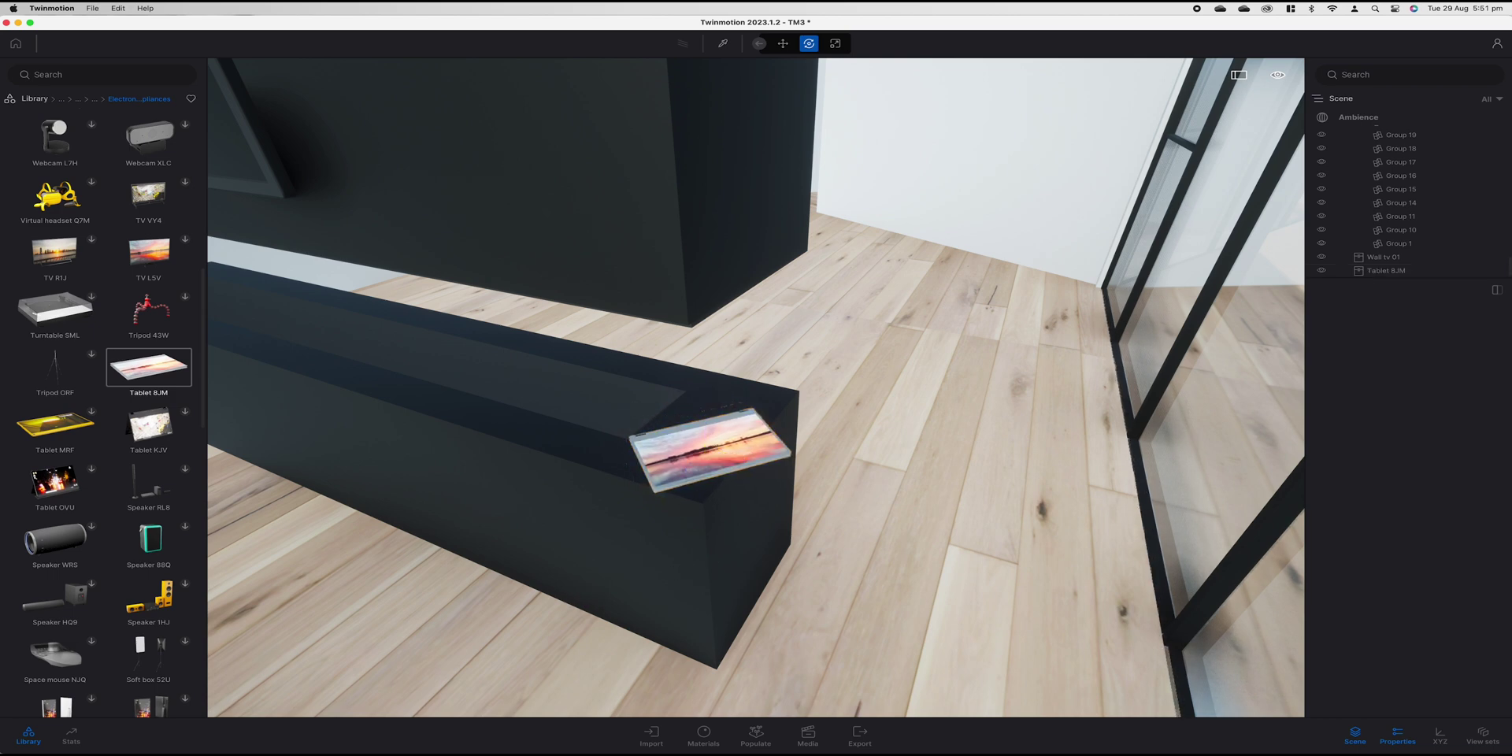
{"action": "right_click_drag", "start_coordinate": [687, 567], "coordinate": [712, 490]}
{"action": "key", "text": "s"}
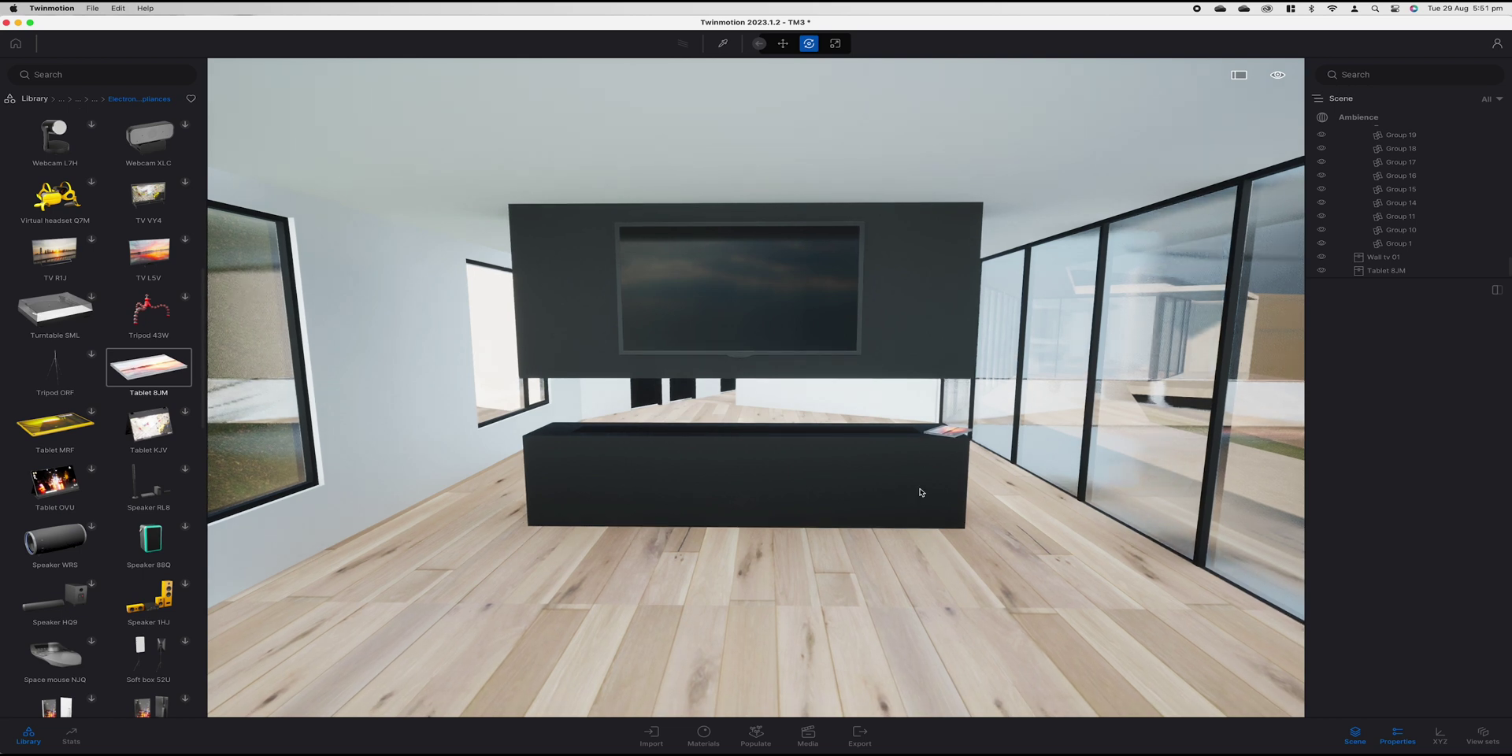
{"action": "scroll", "coordinate": [885, 459], "scroll_direction": "up", "scroll_amount": 2}
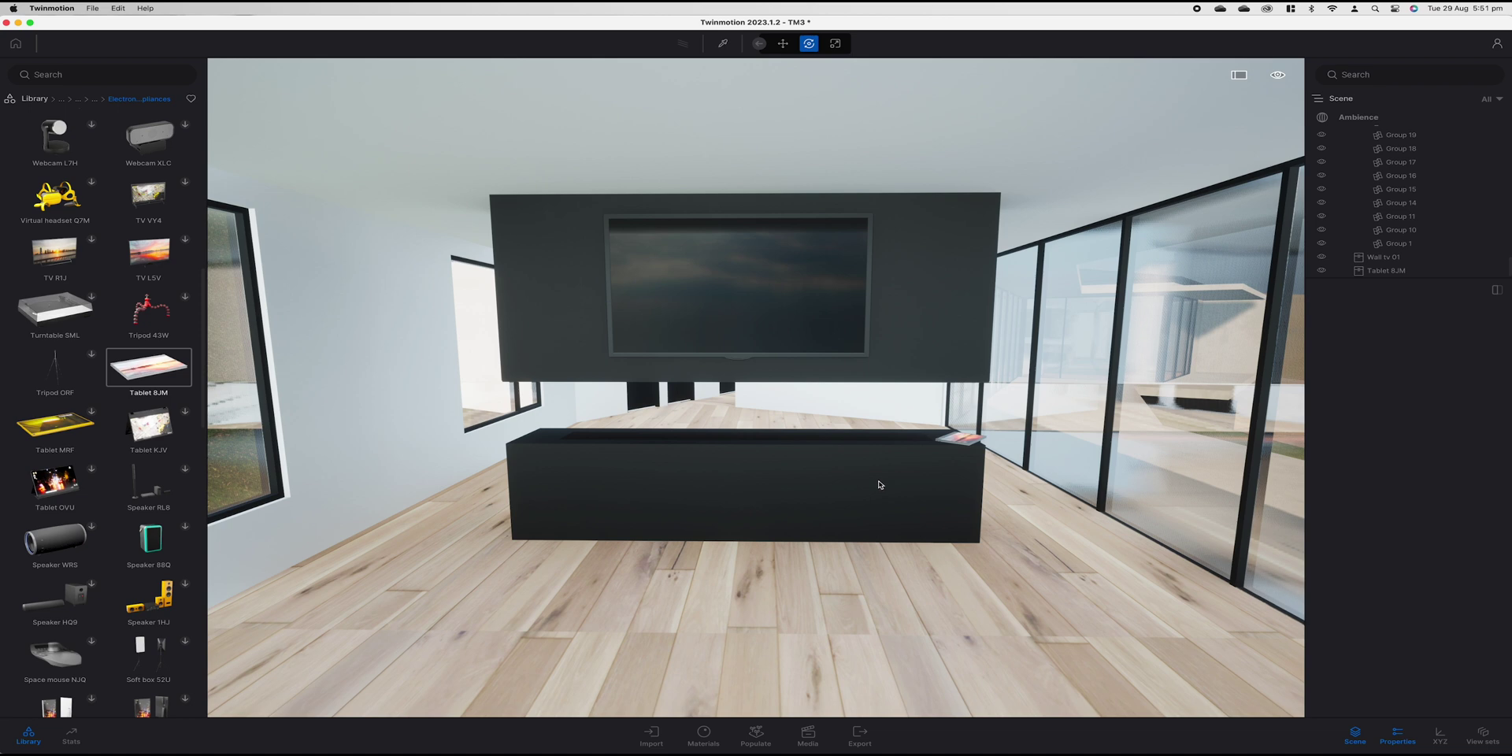
{"action": "scroll", "coordinate": [880, 485], "scroll_direction": "up", "scroll_amount": 2}
Look through the living room library's sofas and toys games categories for furnishings that suit the room
{"action": "left_click", "coordinate": [95, 99]}
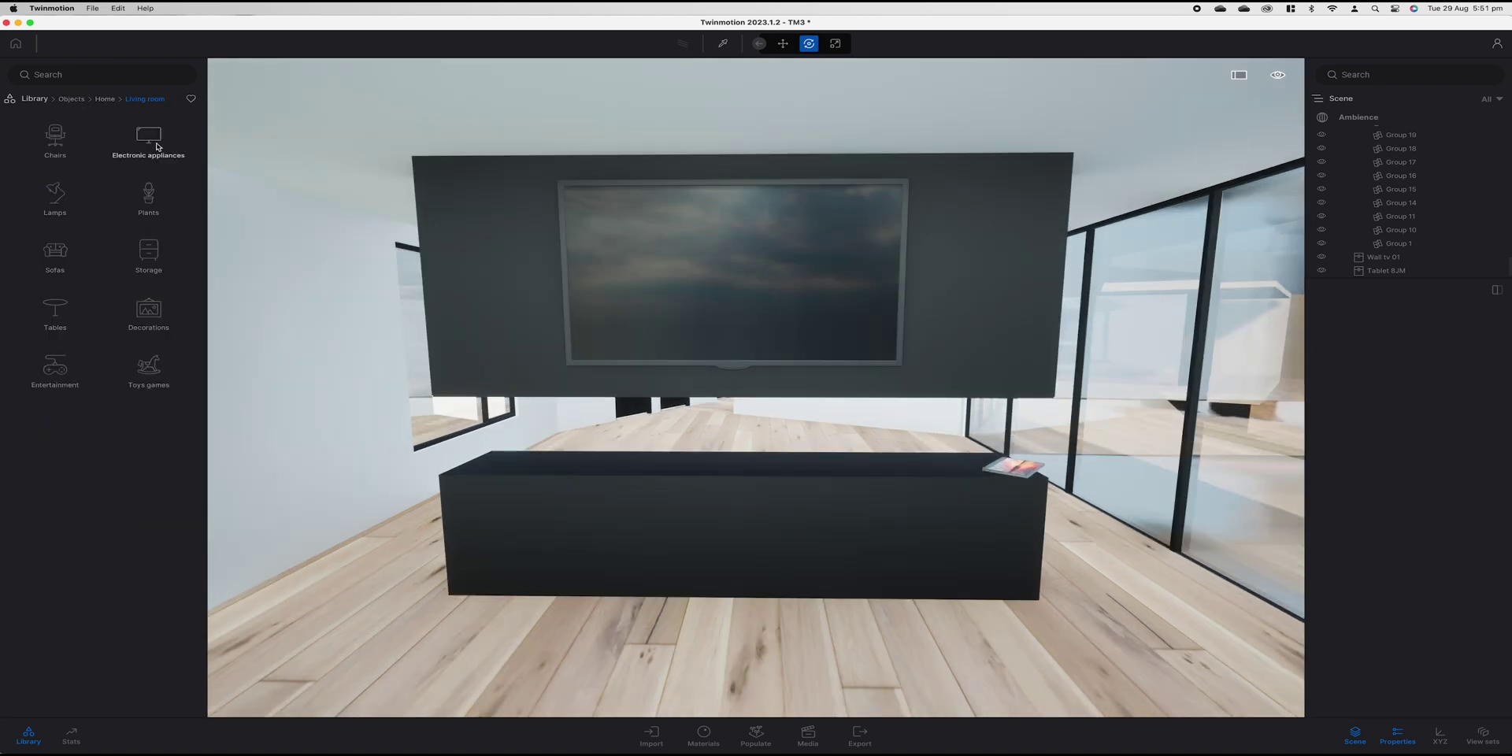
{"action": "scroll", "coordinate": [726, 489], "scroll_direction": "down", "scroll_amount": 3}
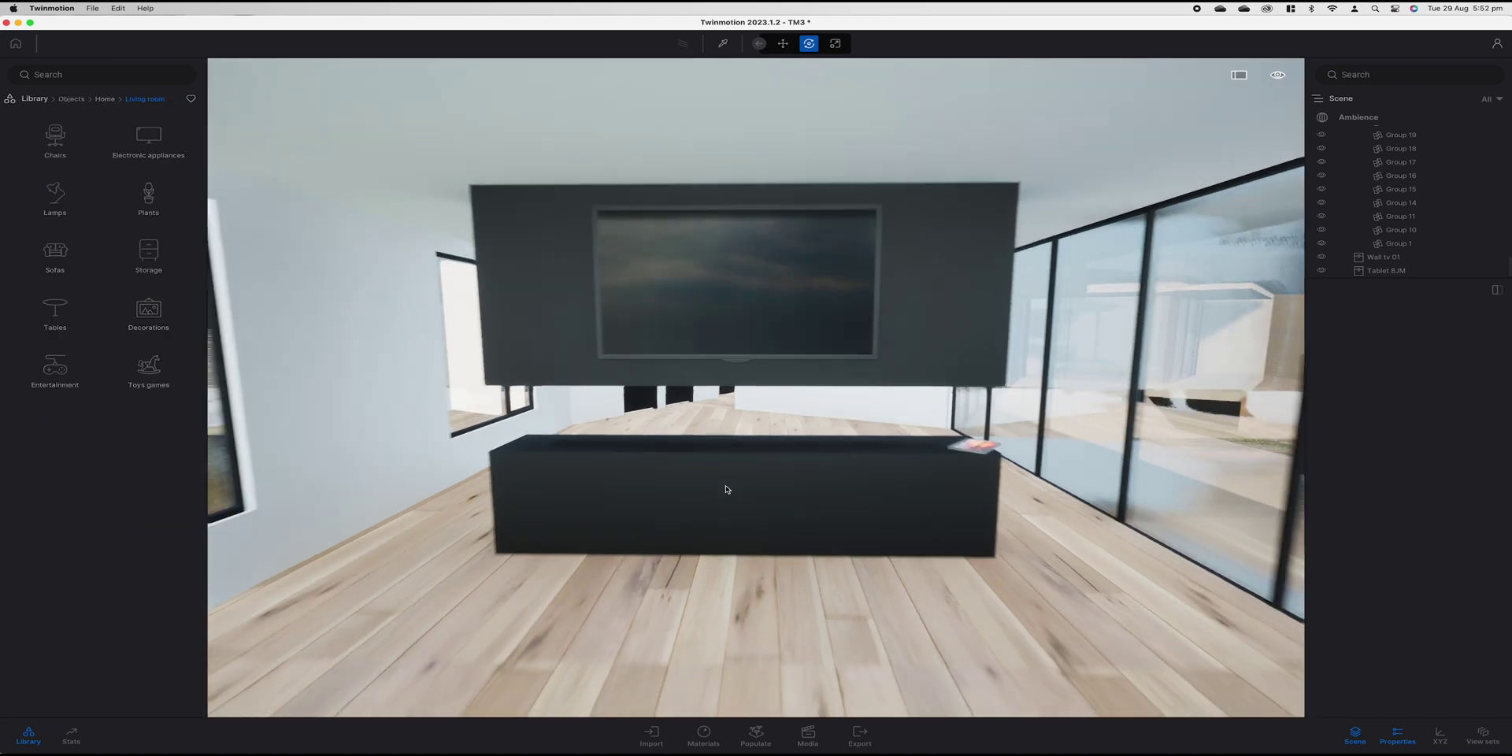
{"action": "scroll", "coordinate": [726, 489], "scroll_direction": "down", "scroll_amount": 3}
{"action": "scroll", "coordinate": [484, 423], "scroll_direction": "down", "scroll_amount": 3}
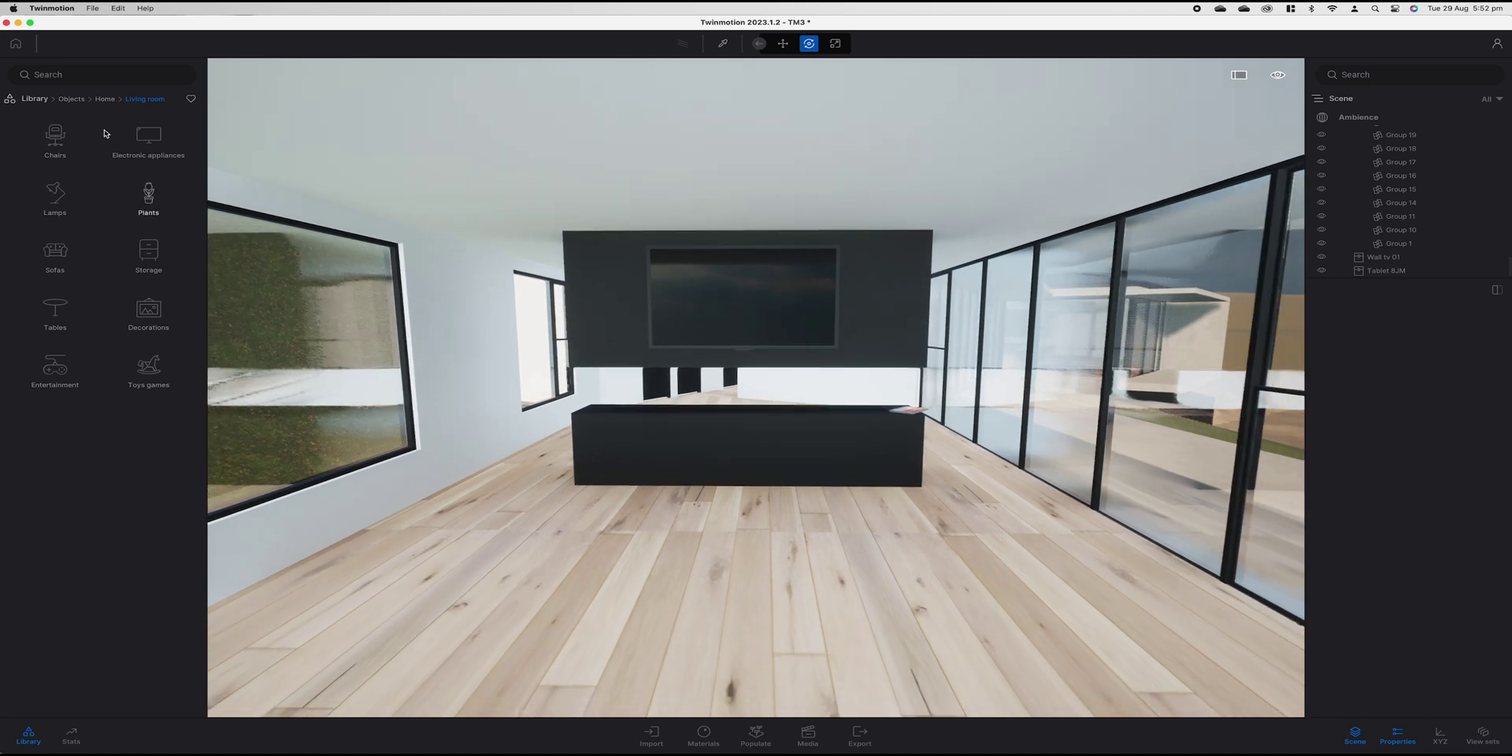
{"action": "left_click", "coordinate": [55, 252]}
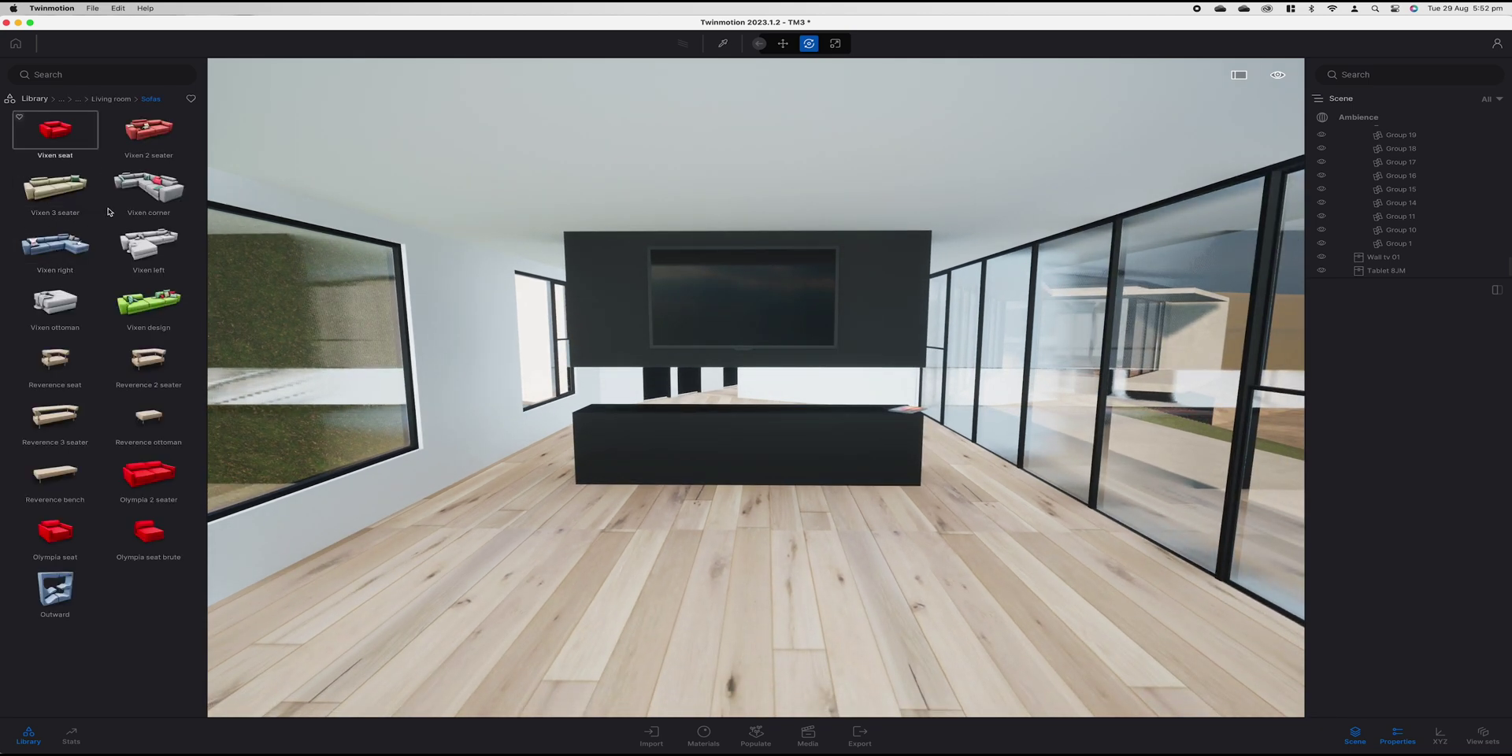
{"action": "right_click_drag", "start_coordinate": [757, 386], "coordinate": [504, 533]}
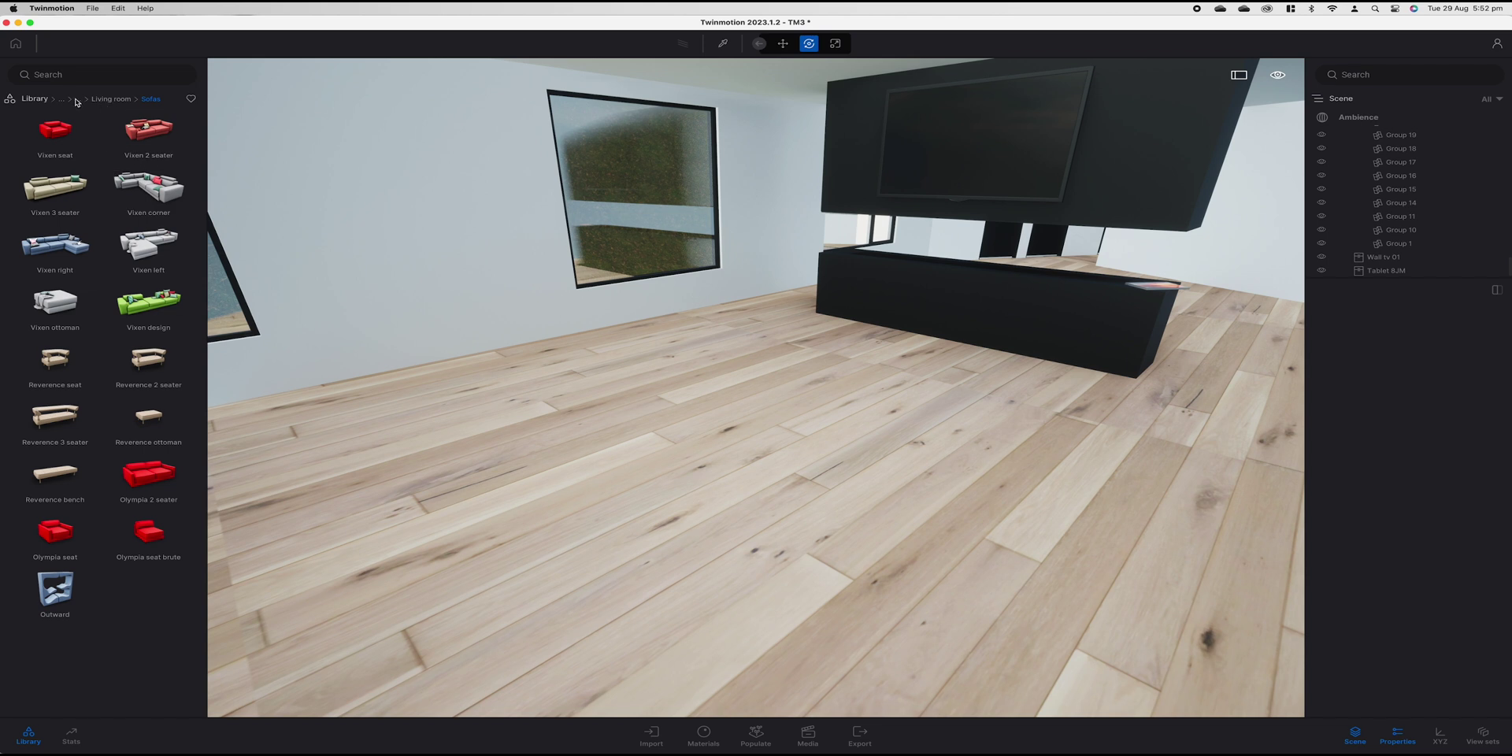
{"action": "left_click", "coordinate": [104, 100]}
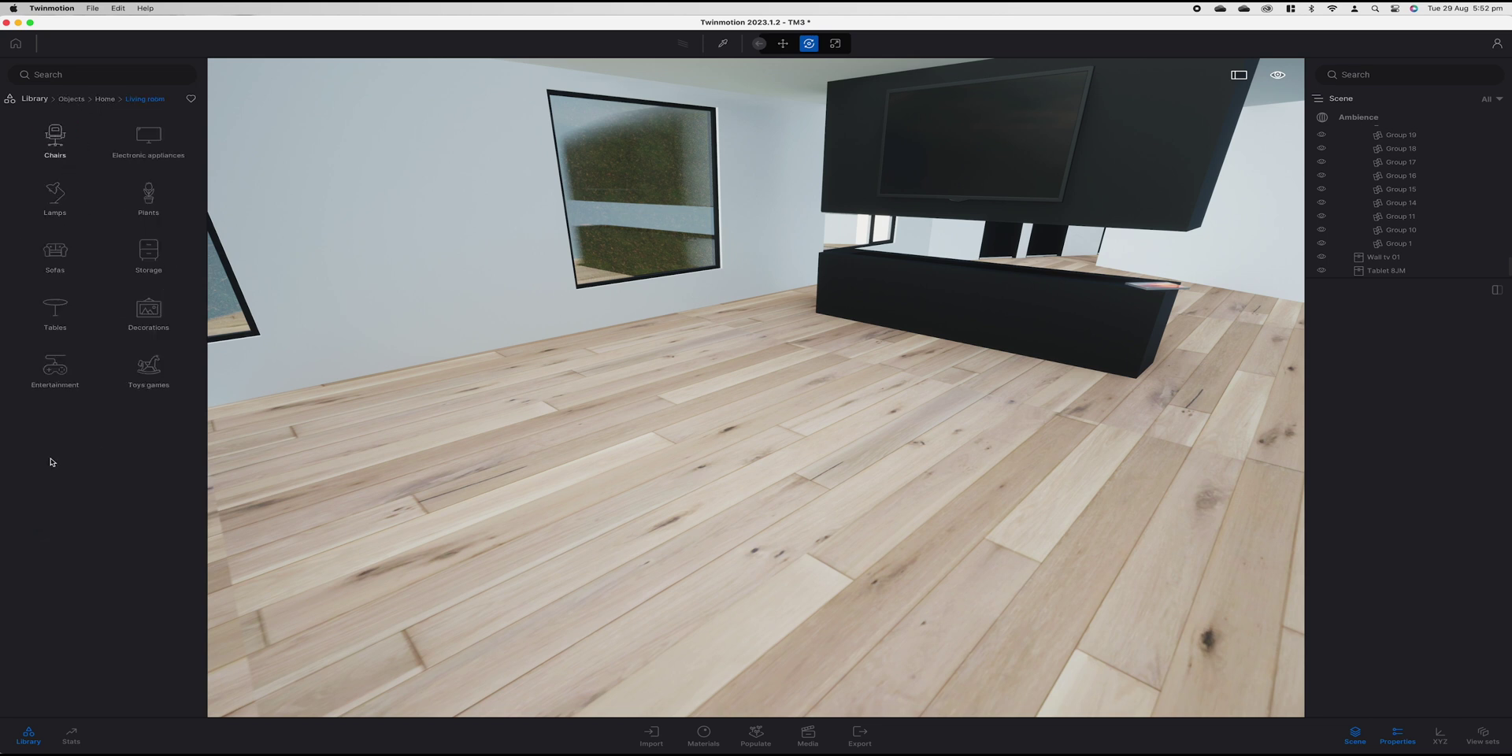
{"action": "left_click", "coordinate": [148, 367]}
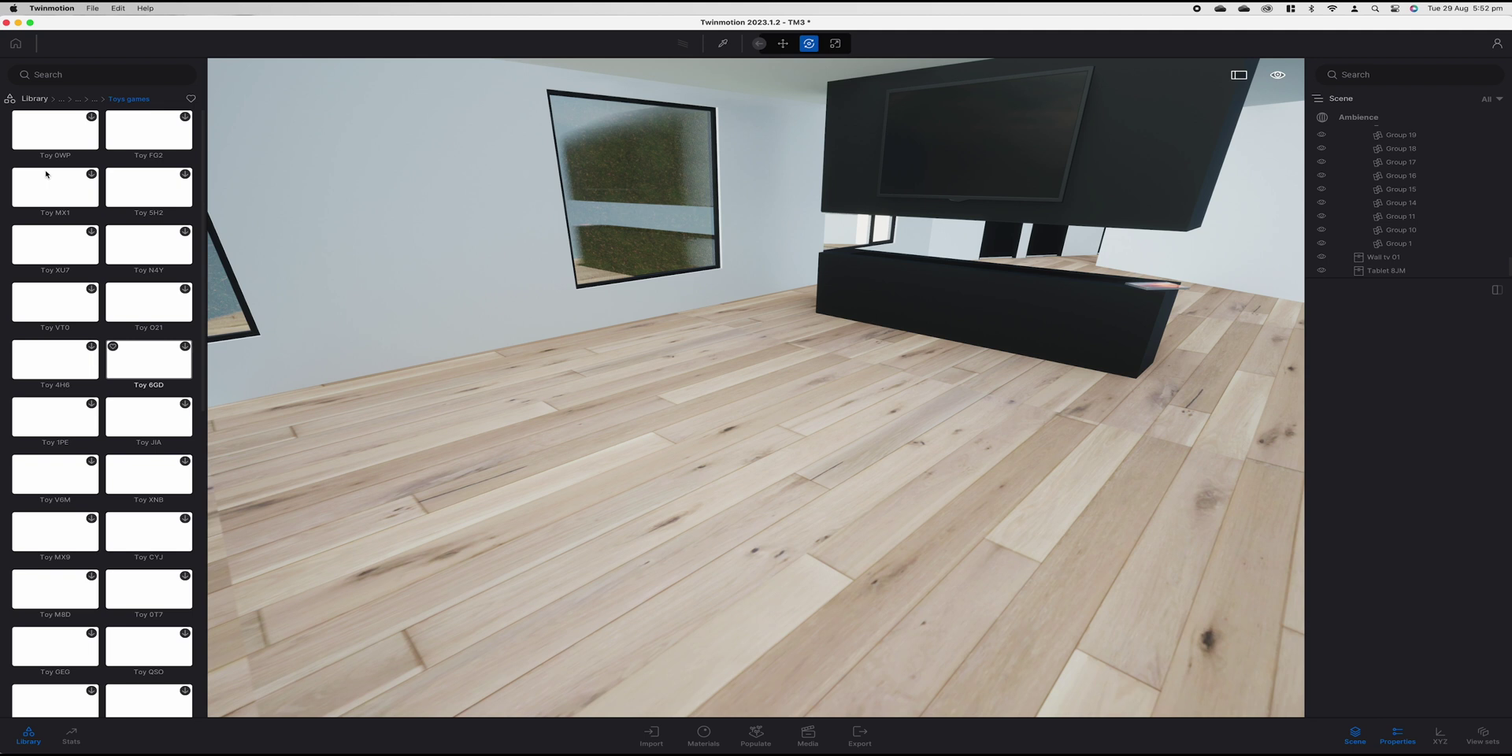
{"action": "left_click", "coordinate": [96, 99]}
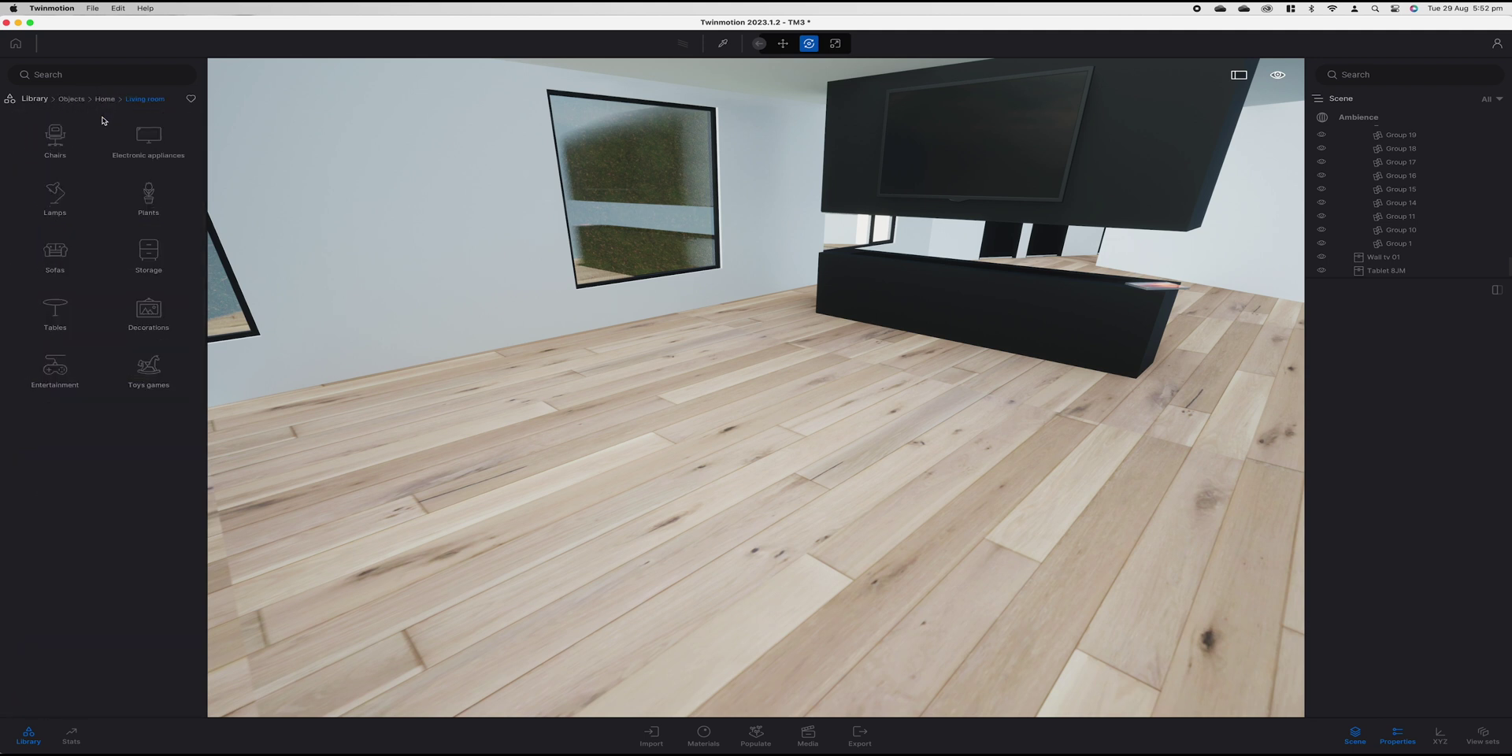
Place Pool Table YZI from the living room entertainment library on the wooden floor behind the TV wall
{"action": "left_click", "coordinate": [55, 367]}
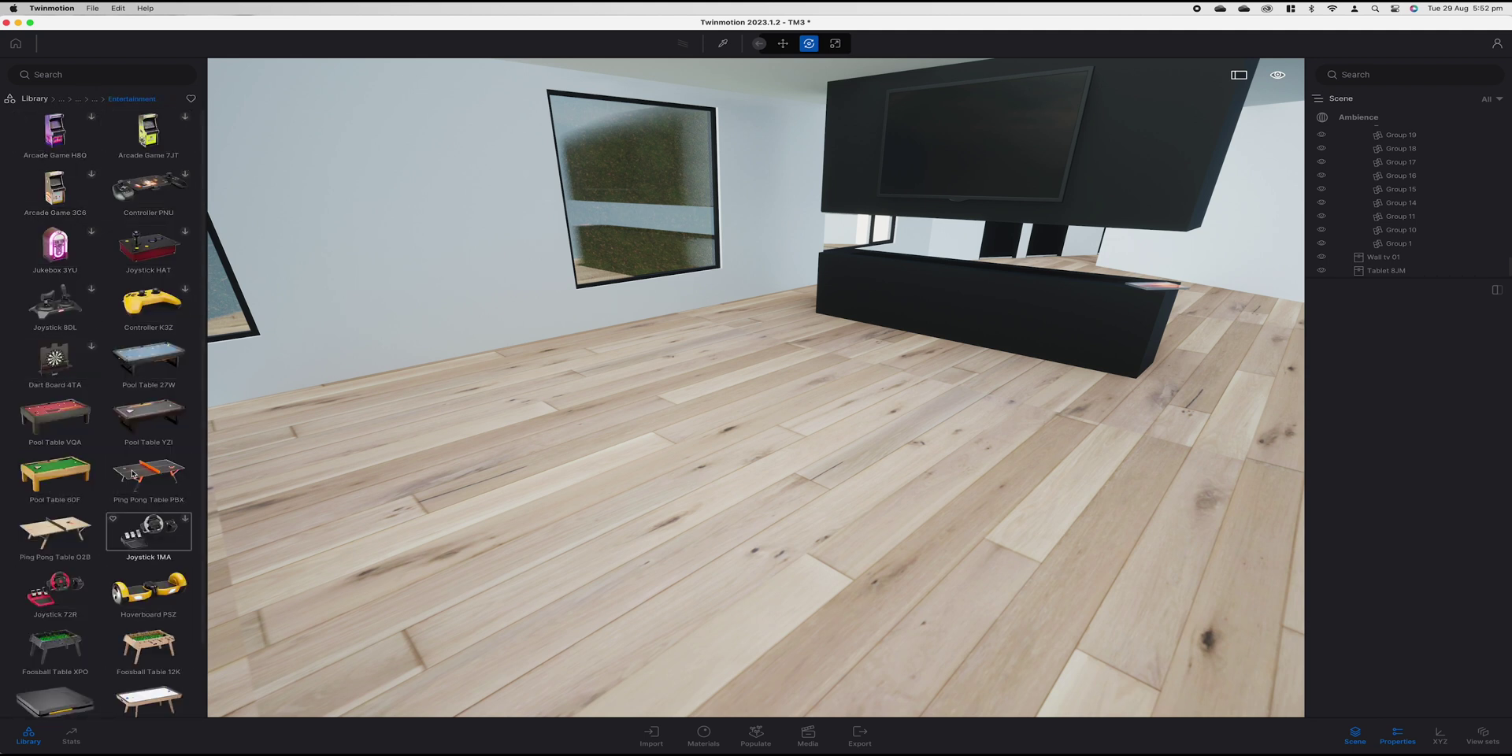
{"action": "right_click_drag", "start_coordinate": [513, 480], "coordinate": [275, 441]}
{"action": "key", "text": "w"}
{"action": "key", "text": "s"}
{"action": "key", "text": "d"}
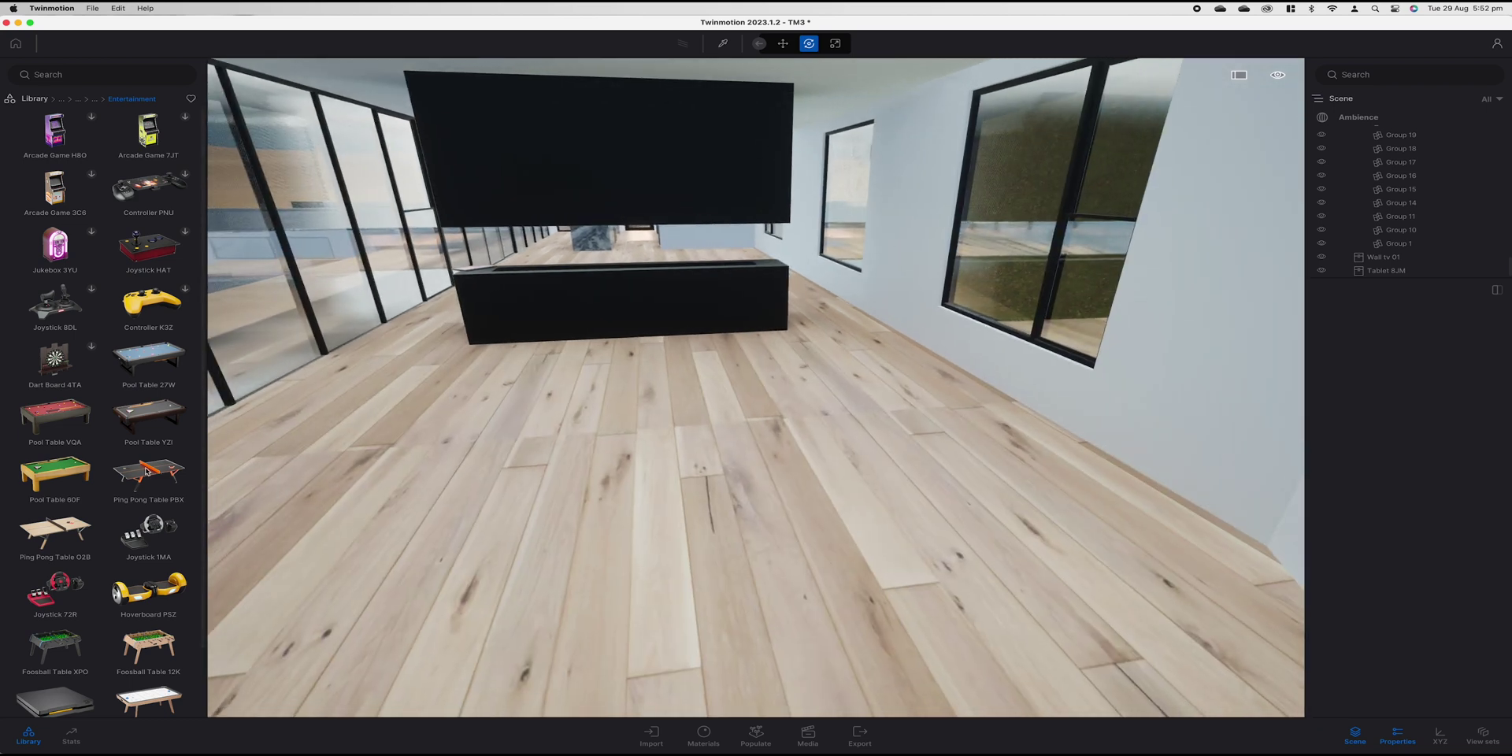
{"action": "scroll", "coordinate": [96, 434], "scroll_direction": "down", "scroll_amount": 2}
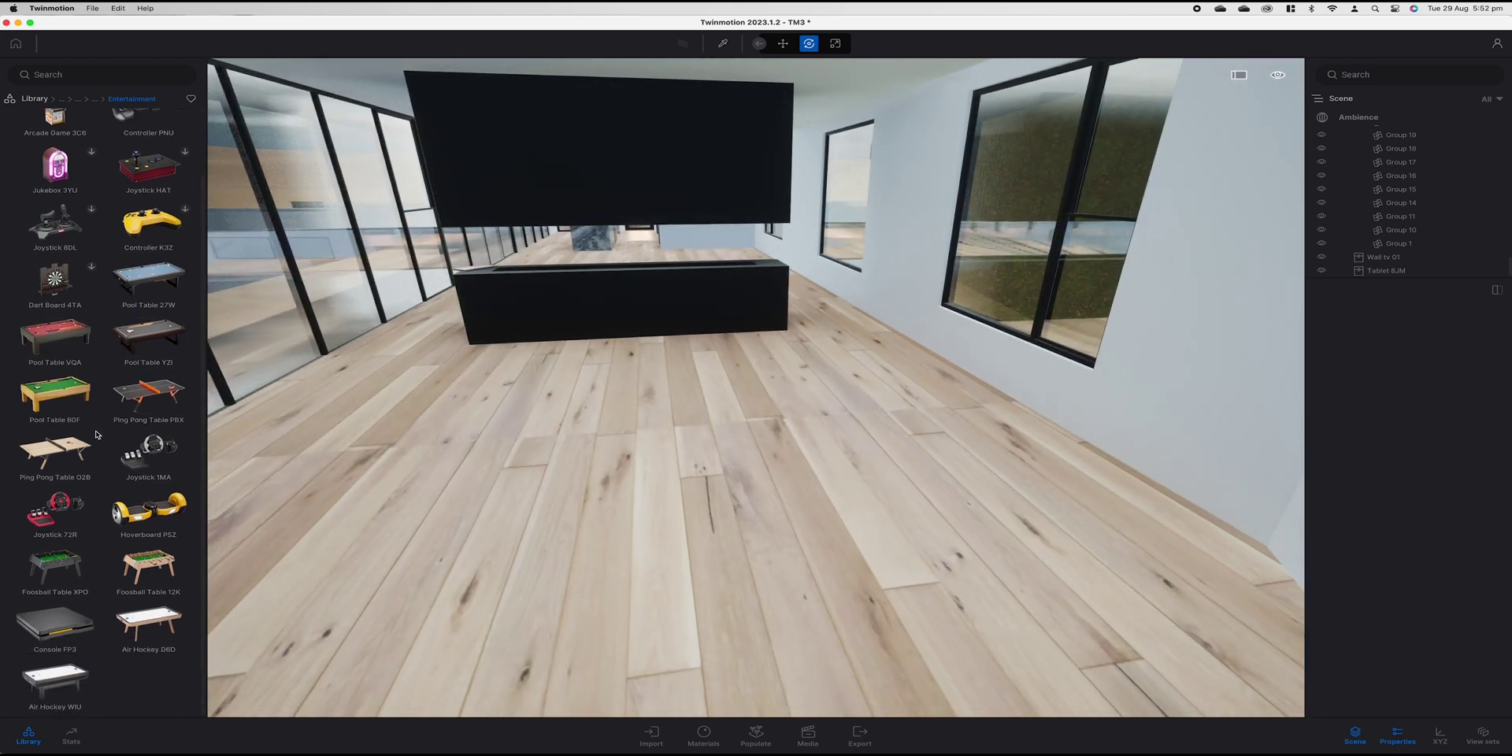
{"action": "scroll", "coordinate": [96, 434], "scroll_direction": "up", "scroll_amount": 2}
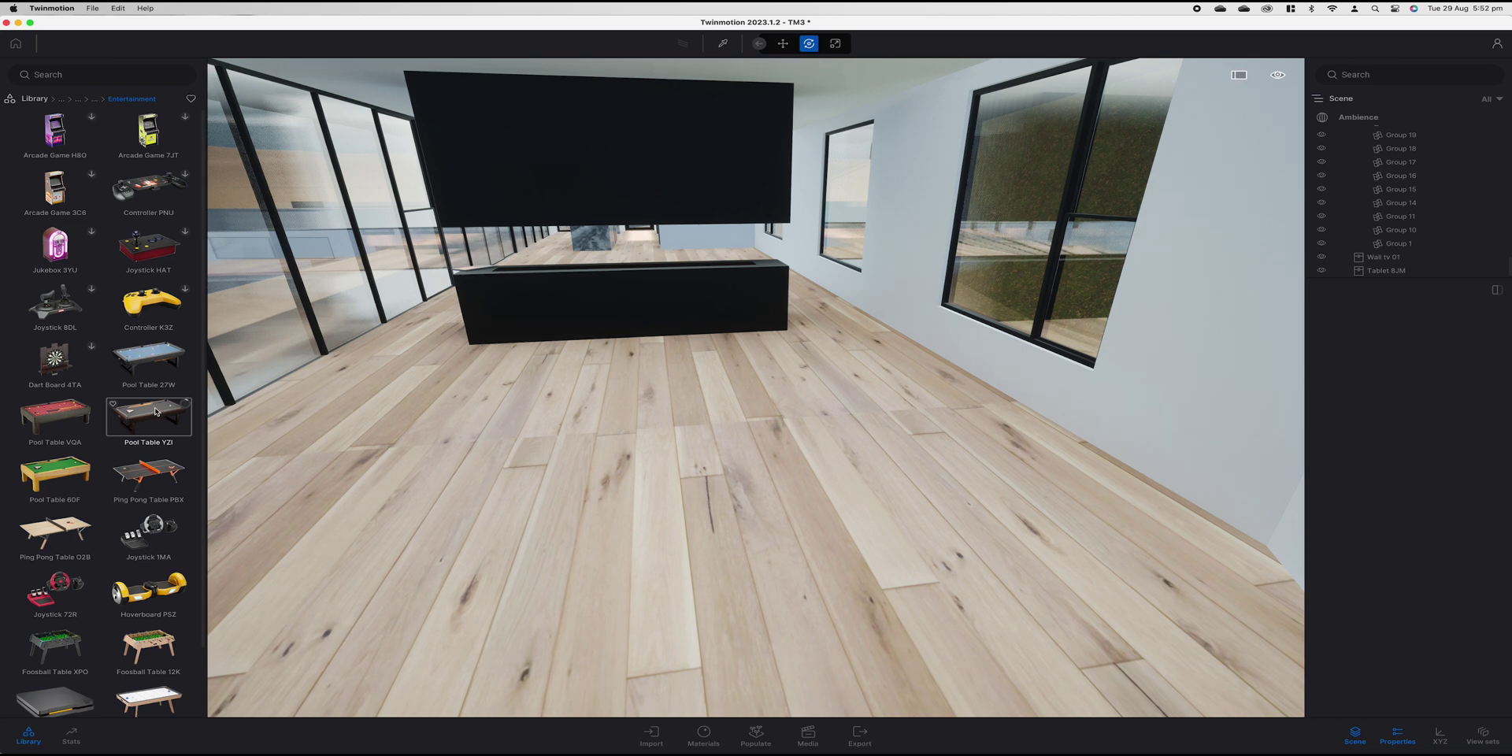
{"action": "left_click_drag", "start_coordinate": [155, 411], "coordinate": [750, 473]}
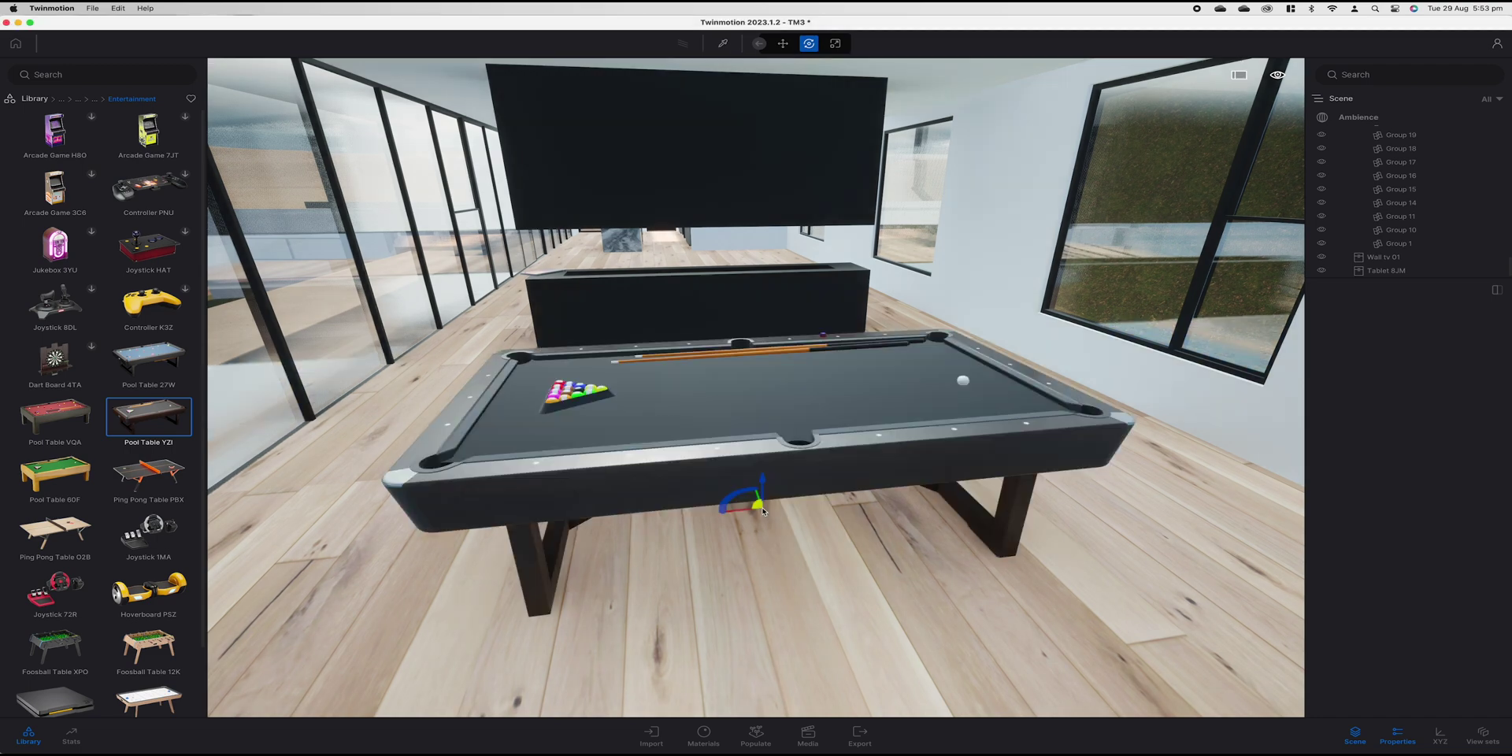
Move the pool table closer to the back of the TV wall, shift it slightly sideways, and clear the selection
{"action": "right_click_drag", "start_coordinate": [648, 453], "coordinate": [922, 461]}
{"action": "left_click", "coordinate": [754, 501]}
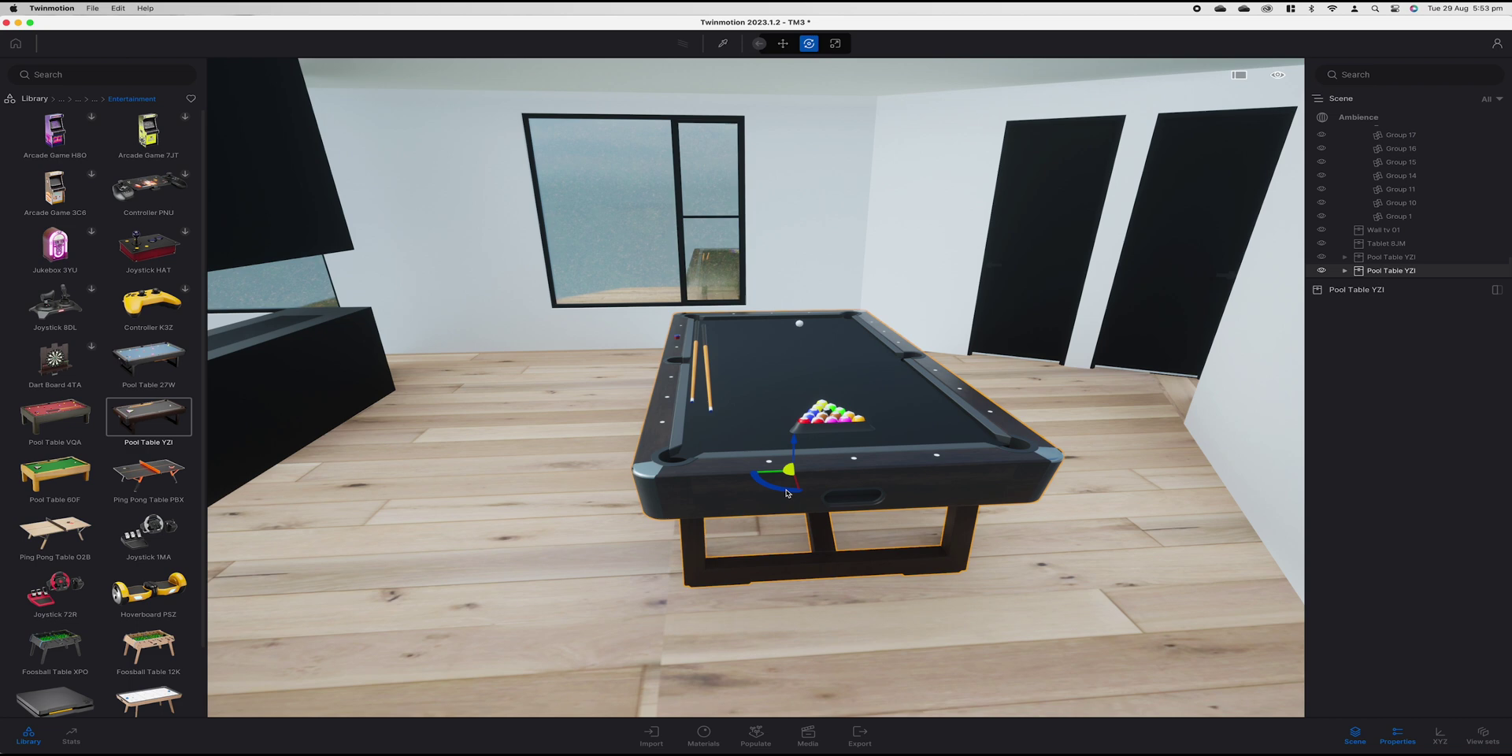
{"action": "left_click_drag", "start_coordinate": [776, 480], "coordinate": [630, 489]}
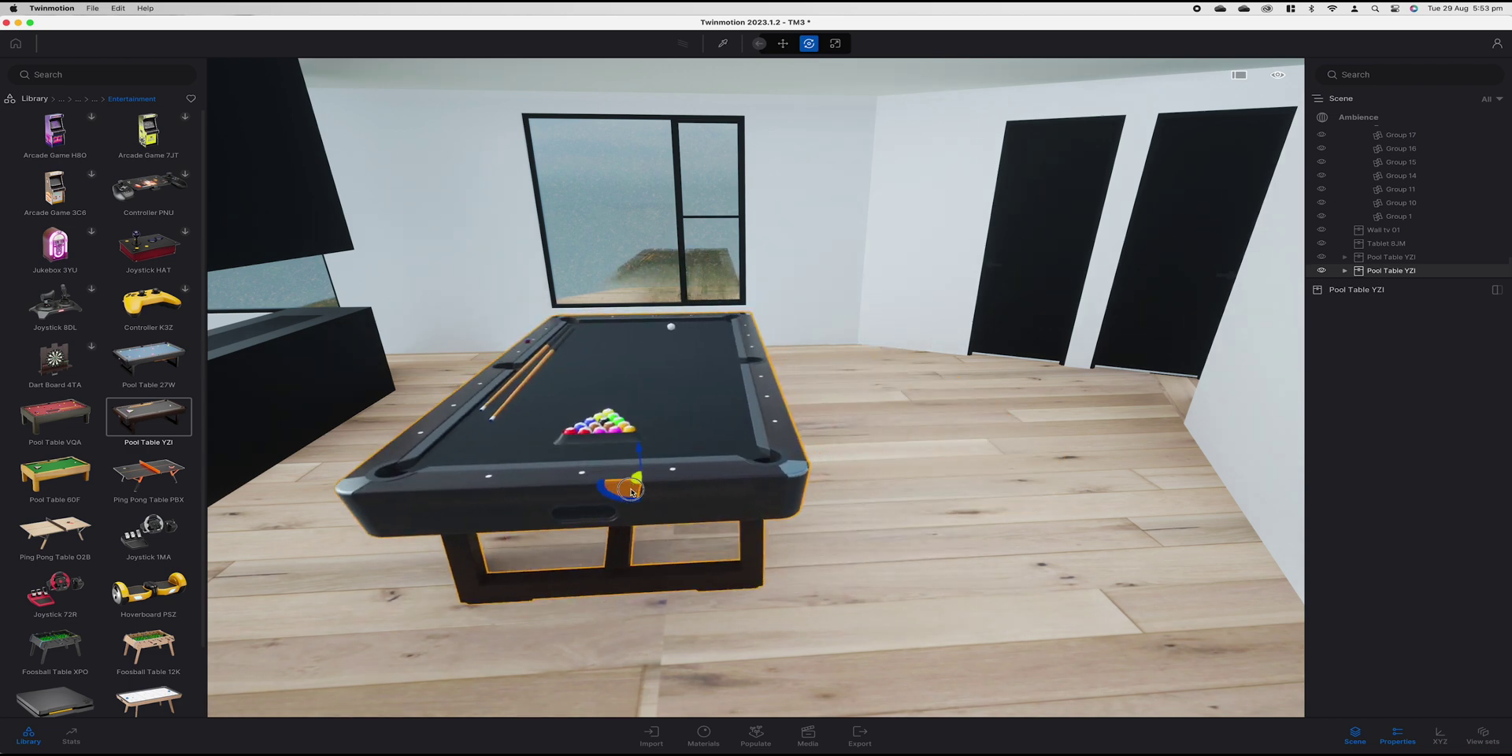
{"action": "right_click_drag", "start_coordinate": [630, 488], "coordinate": [693, 426]}
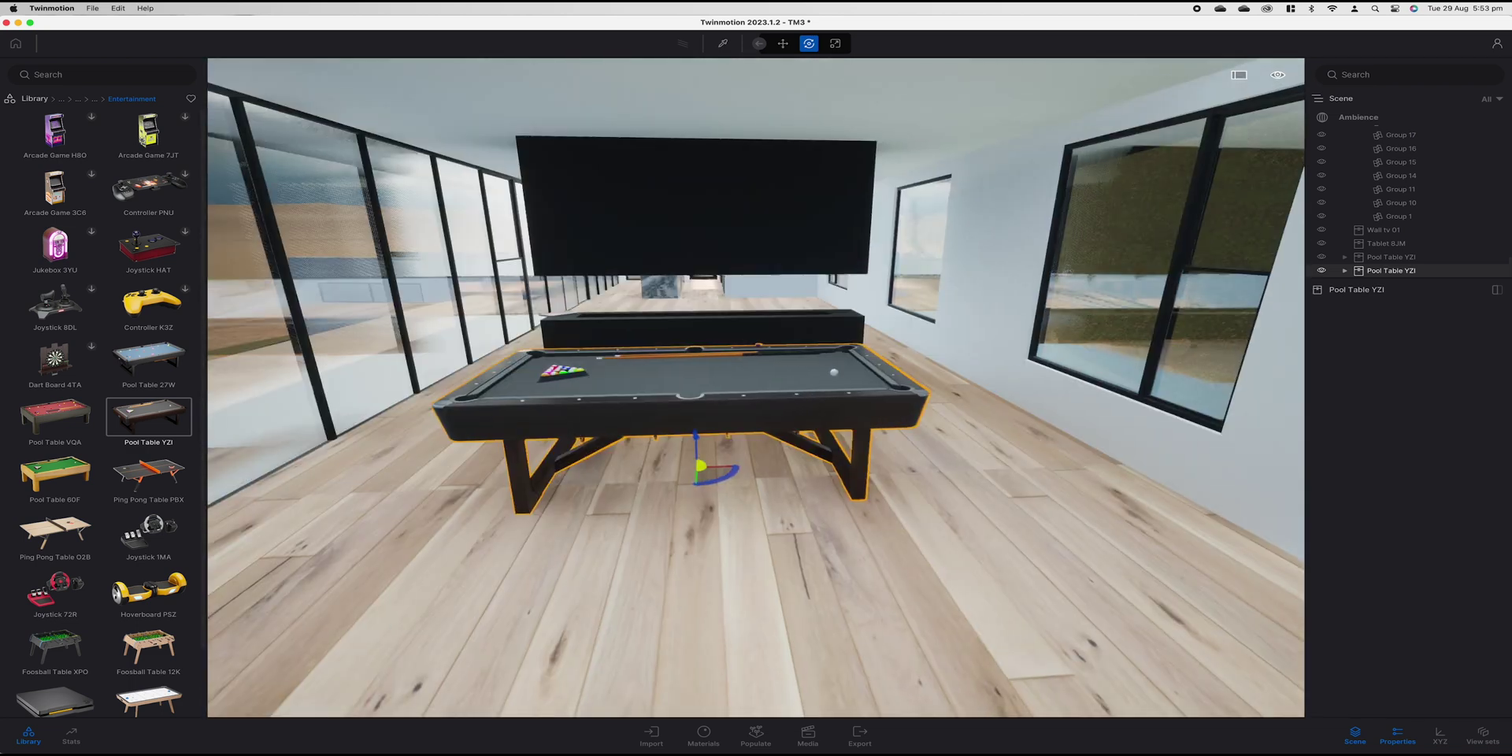
{"action": "left_click_drag", "start_coordinate": [706, 477], "coordinate": [713, 478]}
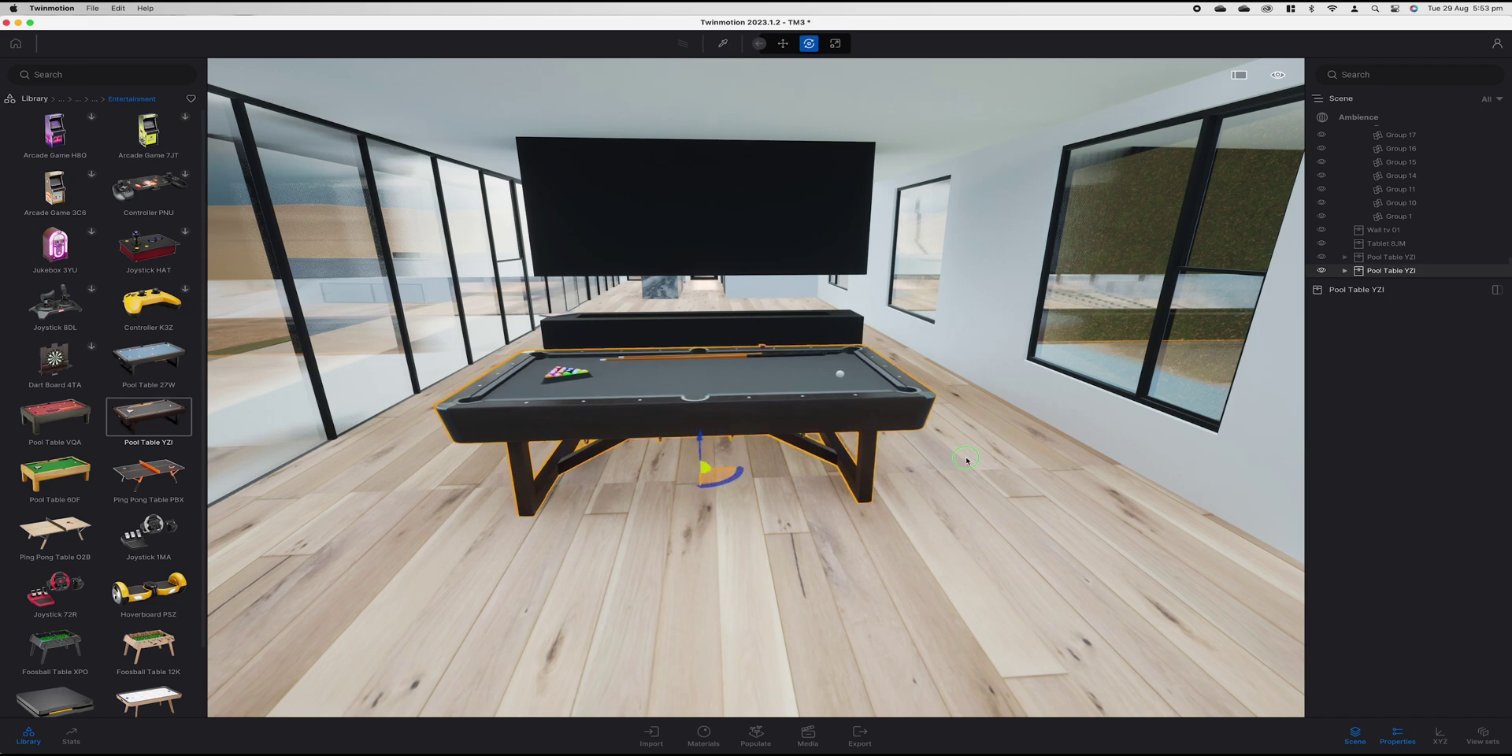
{"action": "right_click_drag", "start_coordinate": [713, 478], "coordinate": [536, 472]}
{"action": "key", "text": "s"}
{"action": "right_click_drag", "start_coordinate": [774, 476], "coordinate": [878, 466]}
{"action": "key", "text": "Escape"}
{"action": "key", "text": "w"}
{"action": "key", "text": "w"}
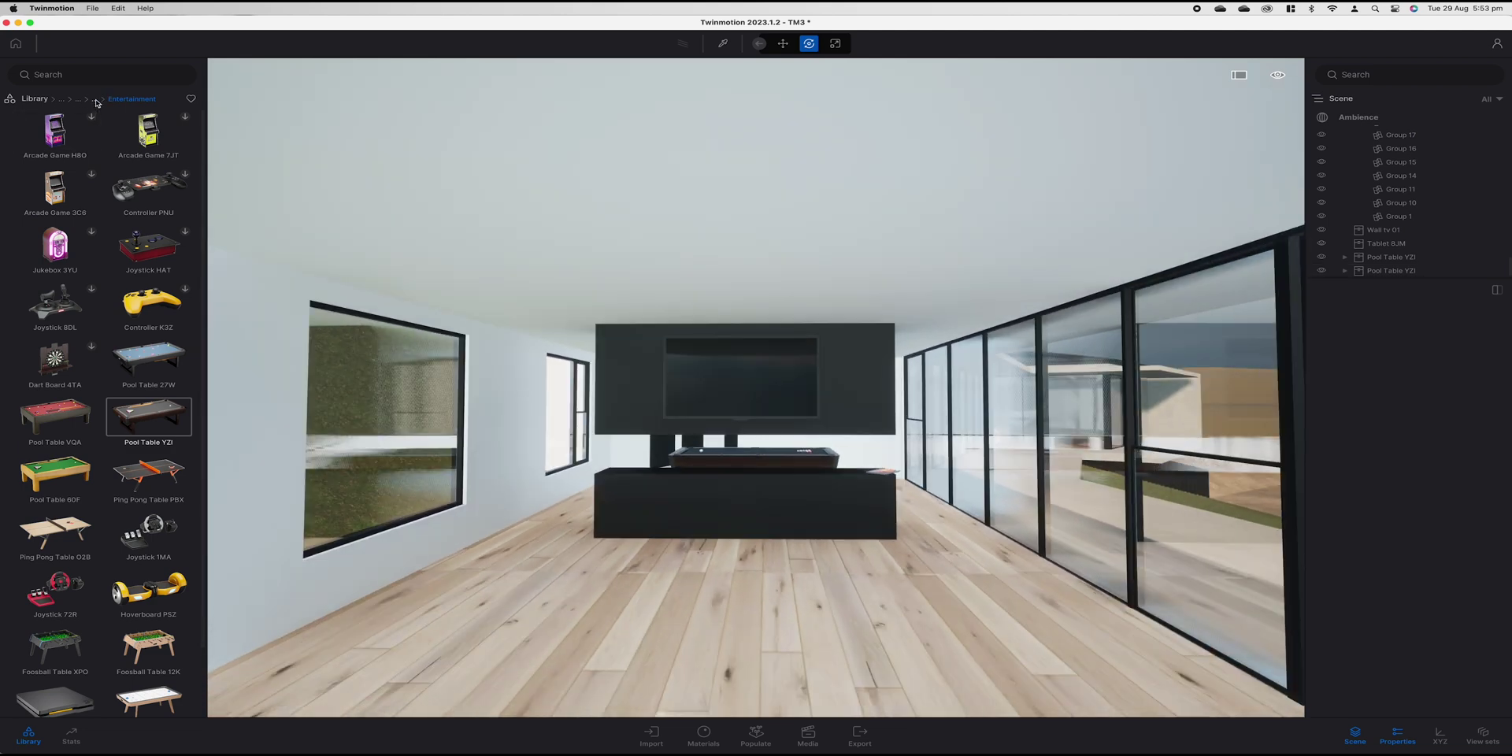
Browse Sketchfab's Furniture & Home category in the library and search it for Sofa
{"action": "left_click", "coordinate": [96, 101]}
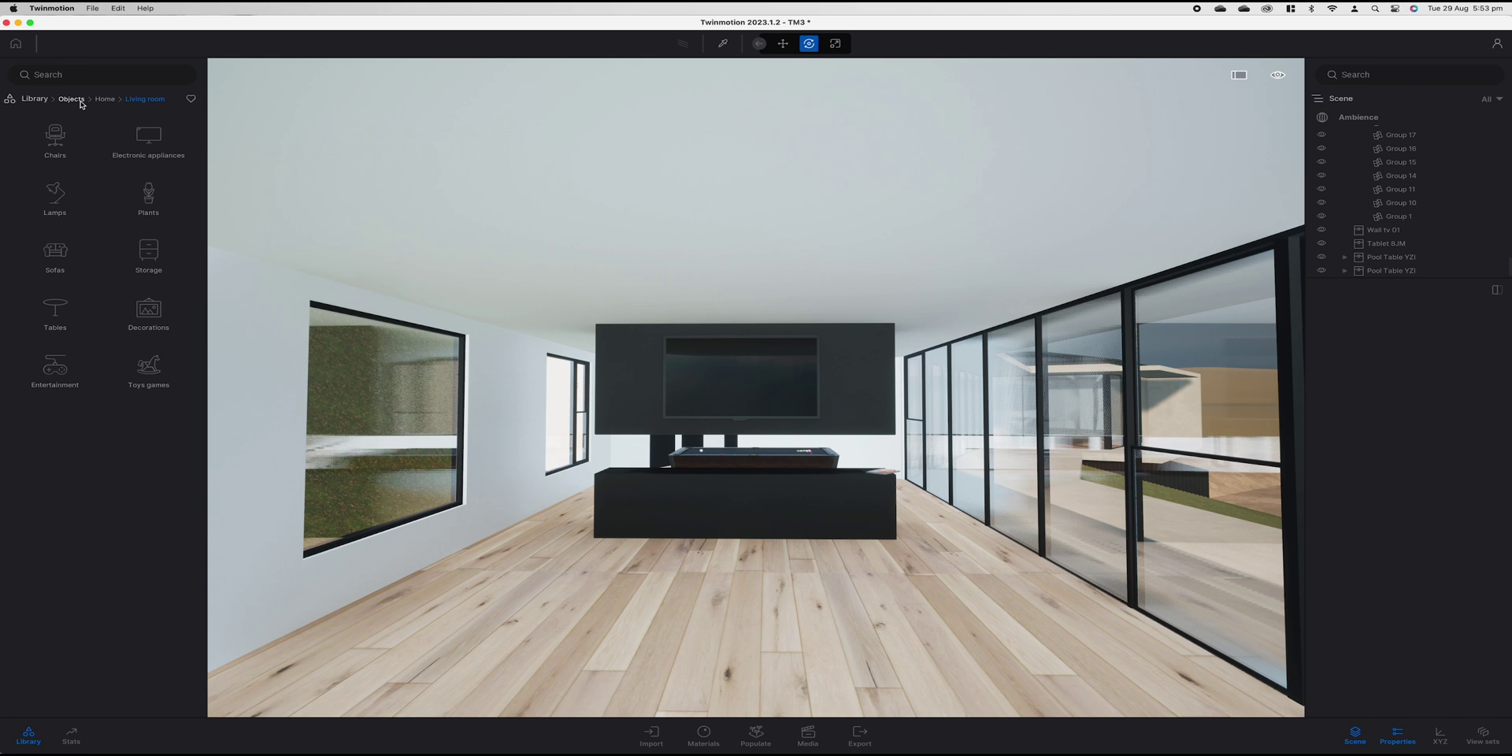
{"action": "left_click", "coordinate": [79, 103]}
{"action": "left_click", "coordinate": [45, 101]}
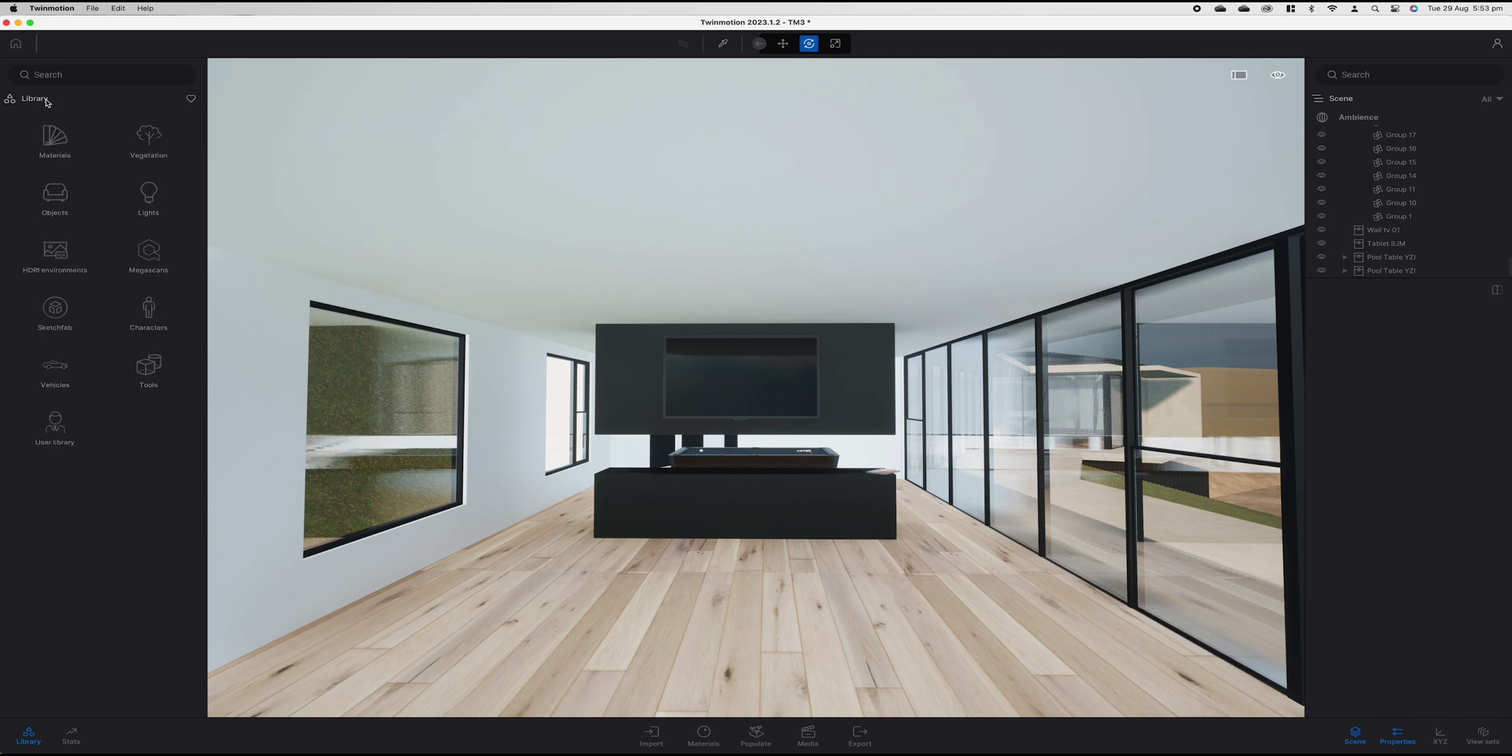
{"action": "left_click", "coordinate": [55, 308]}
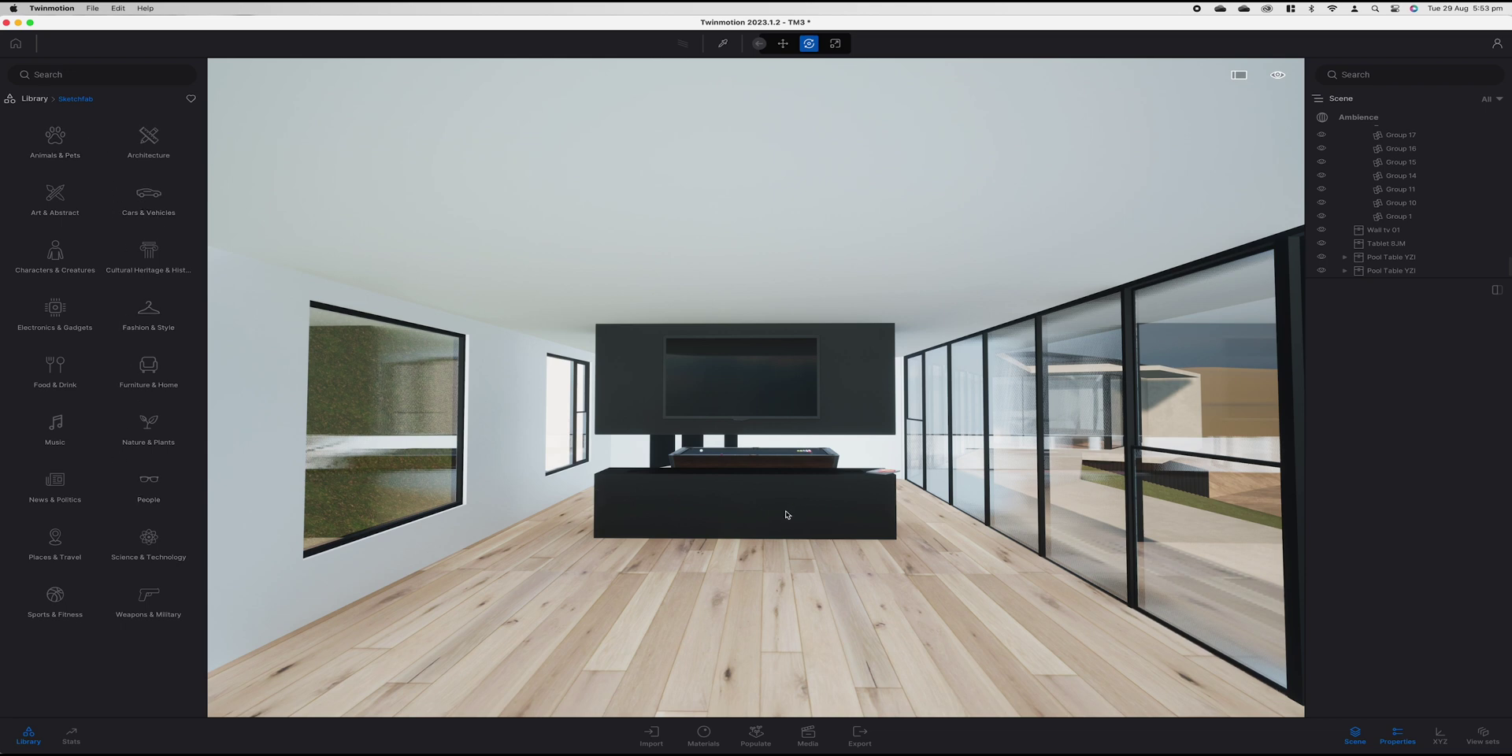
{"action": "right_click_drag", "start_coordinate": [786, 514], "coordinate": [706, 574]}
{"action": "left_click", "coordinate": [148, 368]}
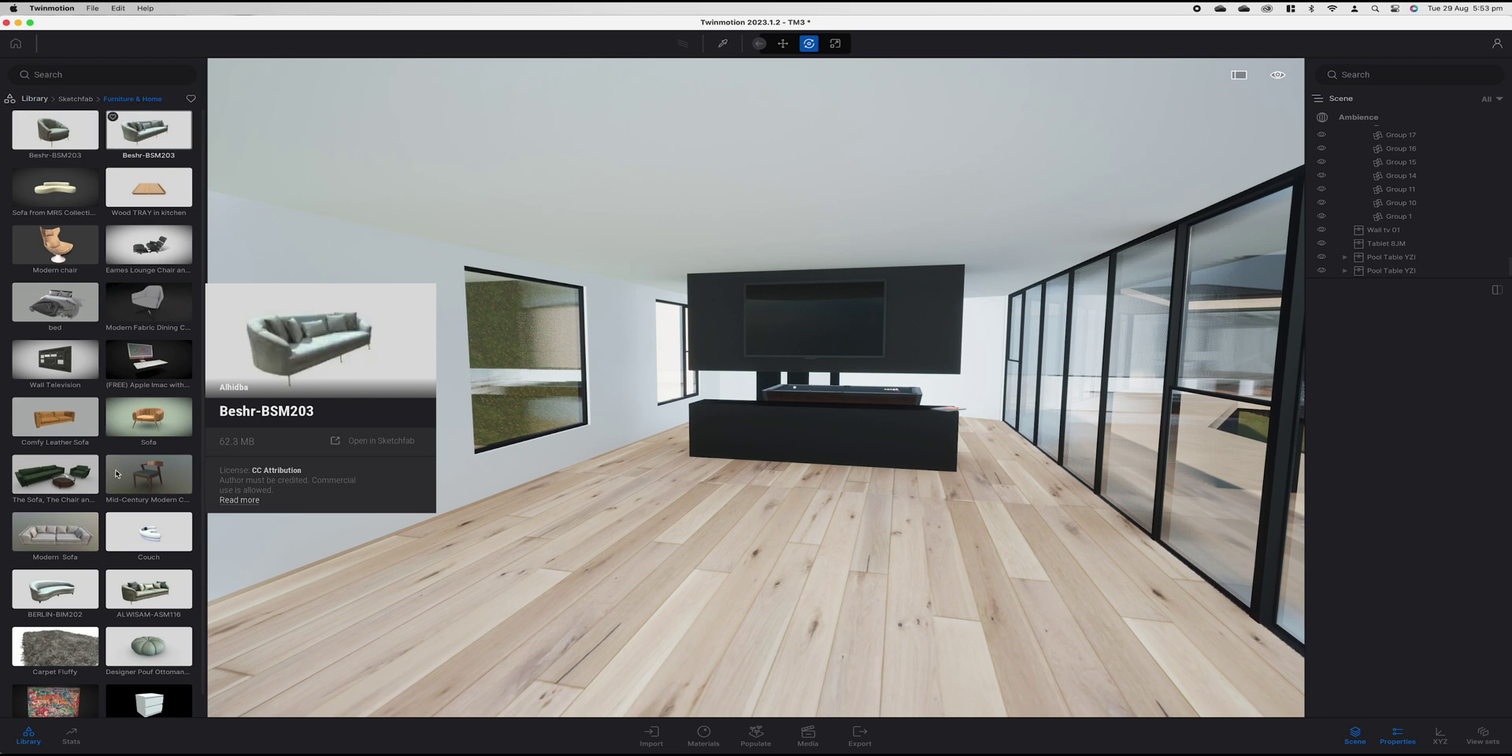
{"action": "scroll", "coordinate": [124, 569], "scroll_direction": "down", "scroll_amount": 10}
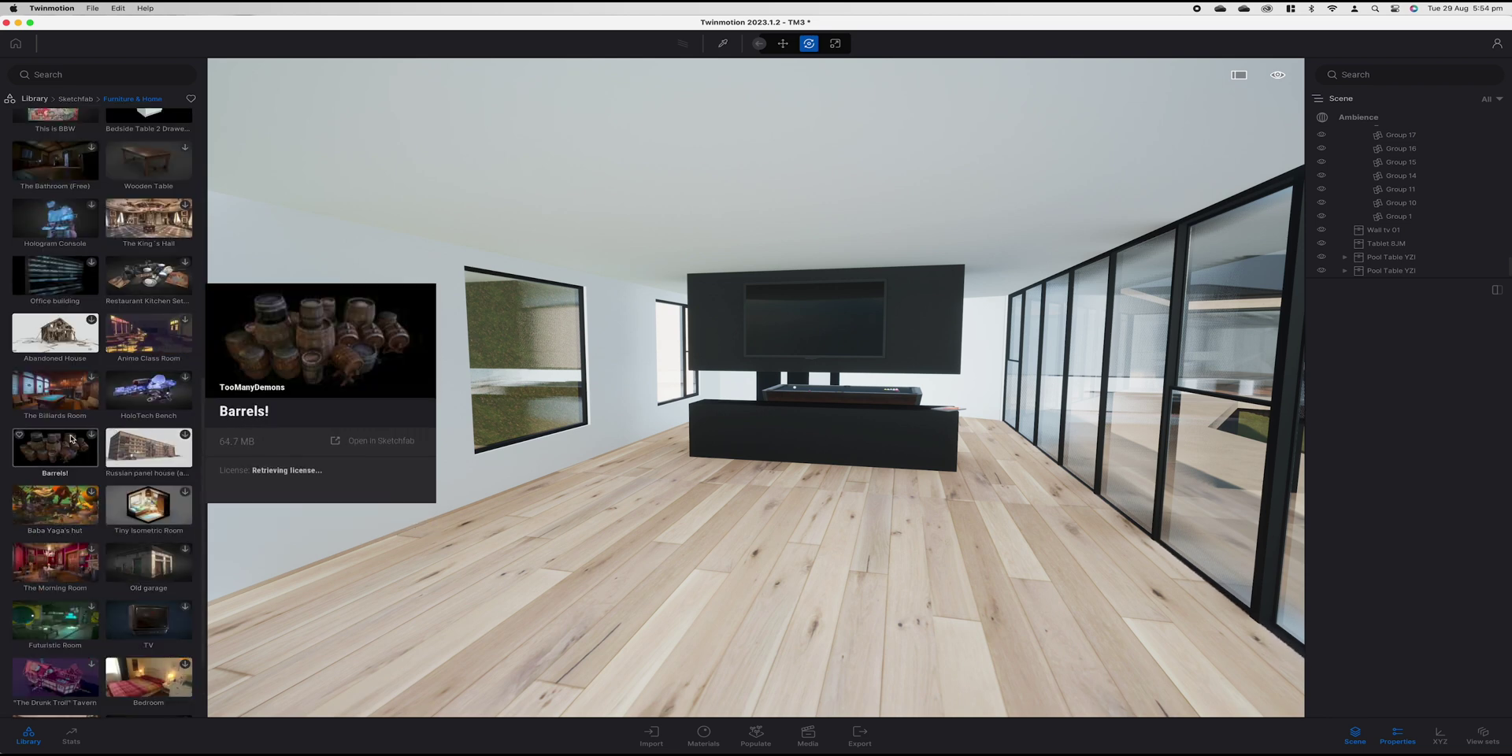
{"action": "scroll", "coordinate": [86, 488], "scroll_direction": "up", "scroll_amount": 8}
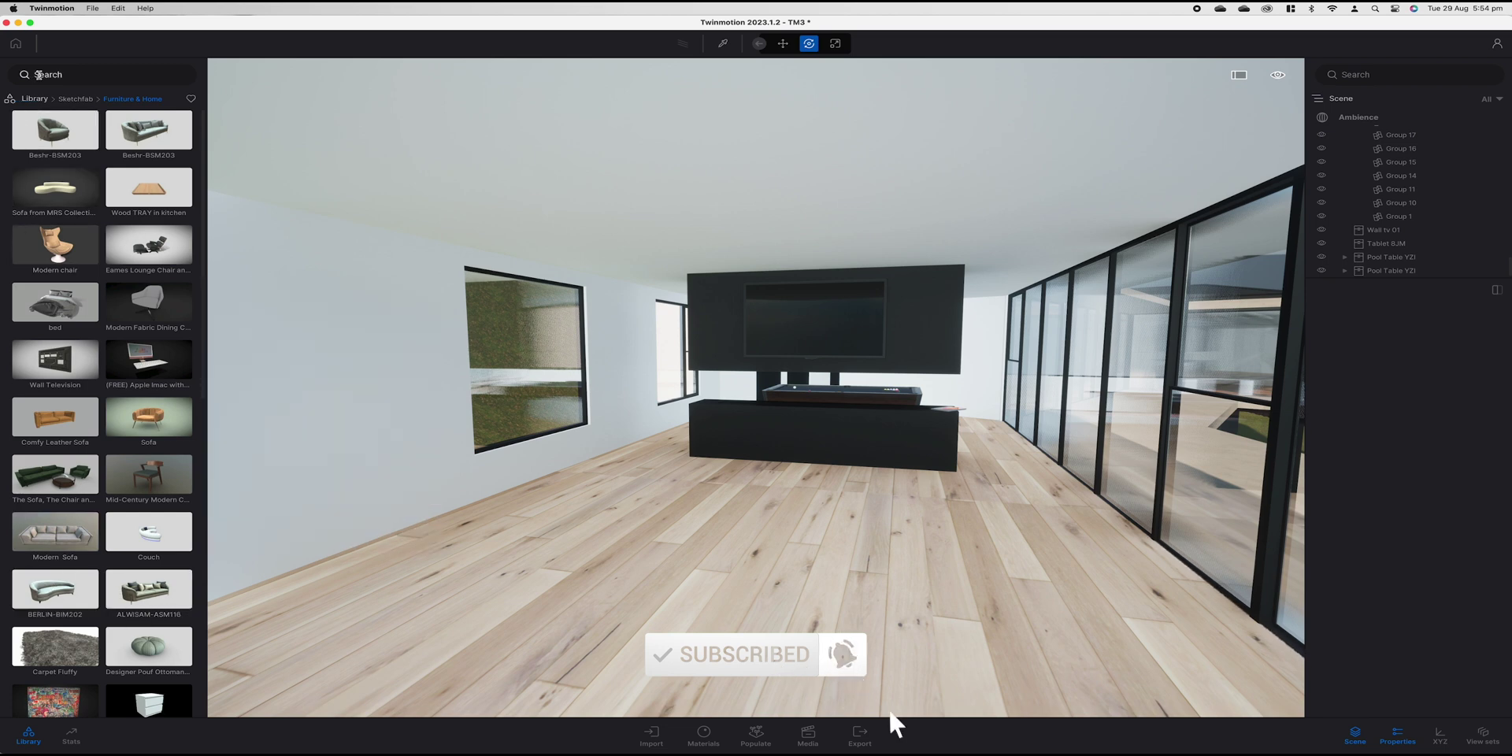
{"action": "left_click", "coordinate": [39, 74]}
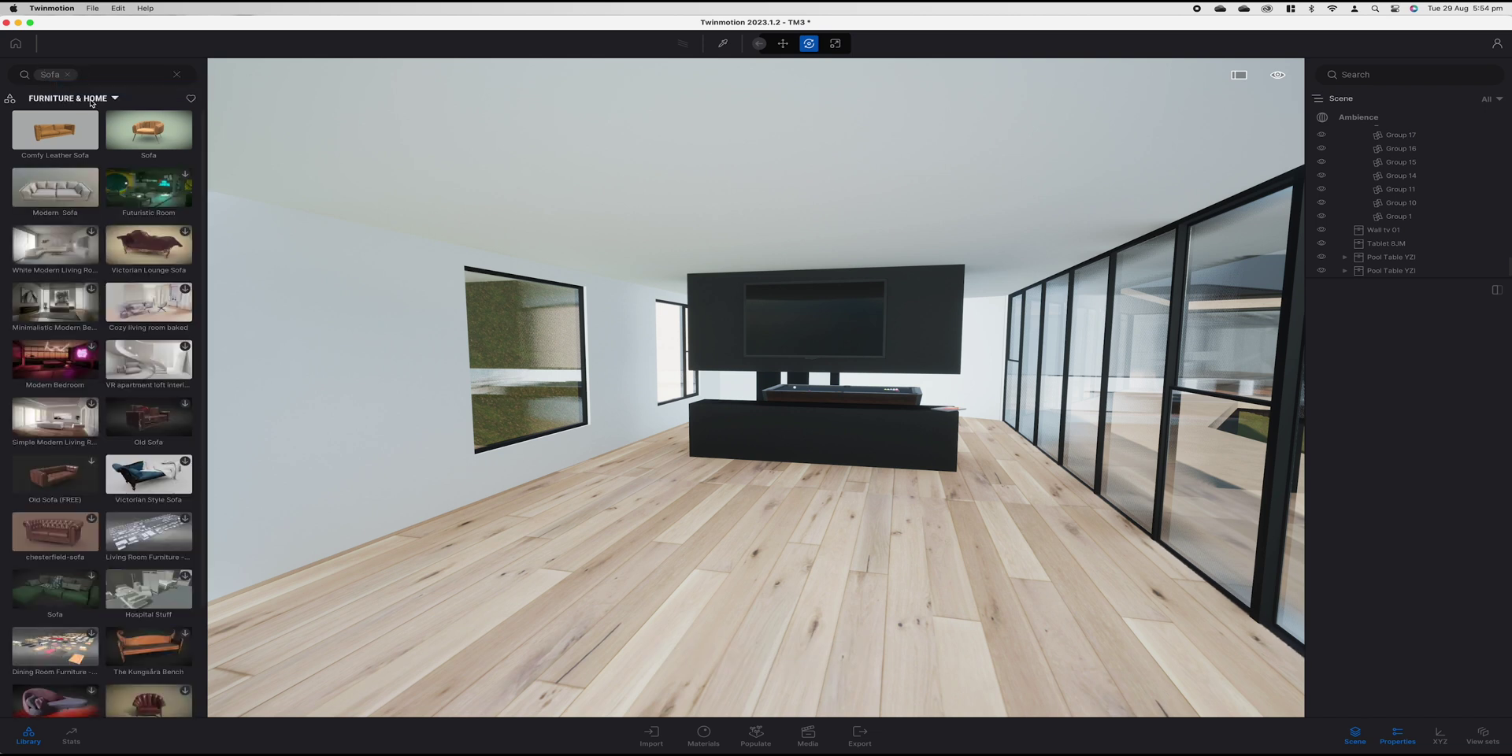
Look through the Sketchfab sofa search results for a sofa that suits the living room
{"action": "mouse_move", "coordinate": [95, 201]}
{"action": "scroll", "coordinate": [102, 250], "scroll_direction": "down", "scroll_amount": 5}
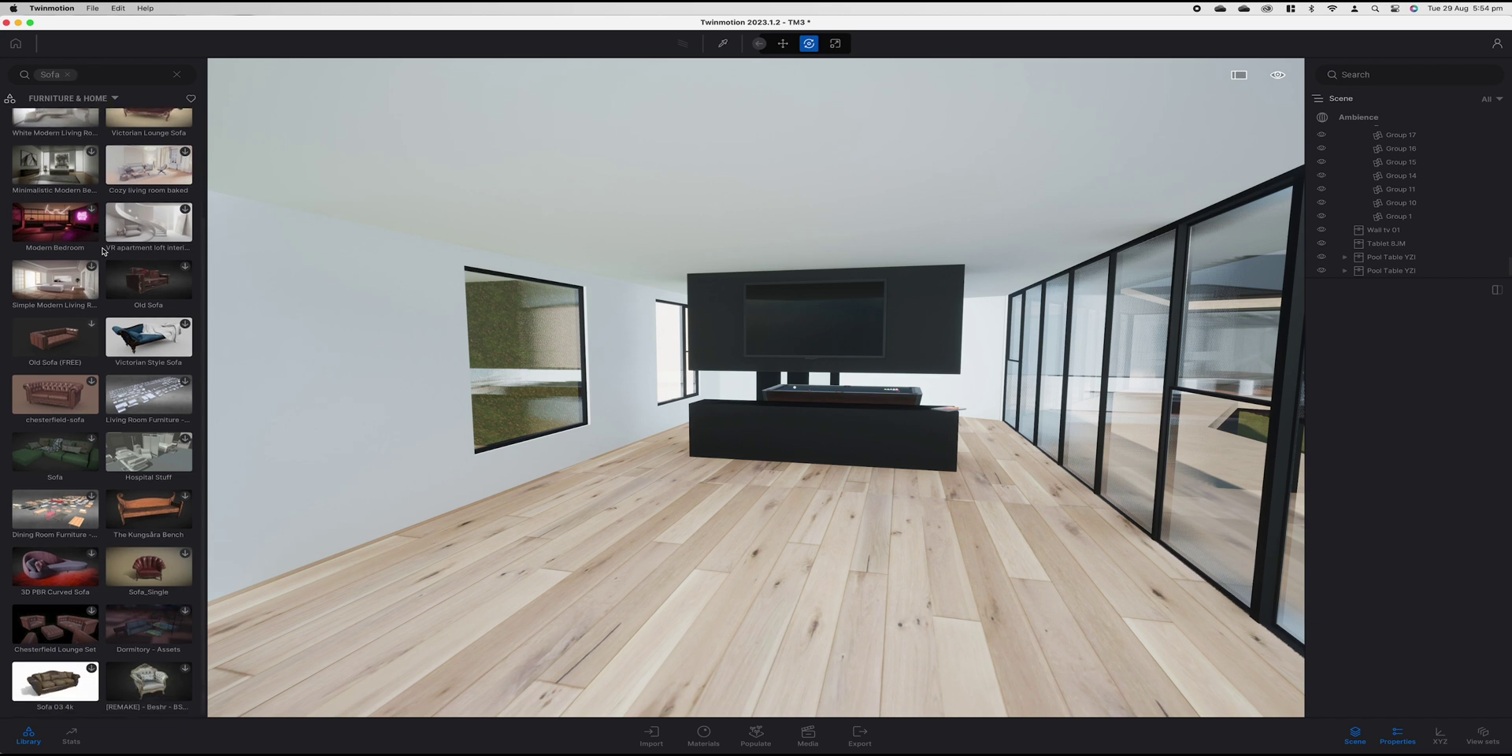
{"action": "mouse_move", "coordinate": [121, 399]}
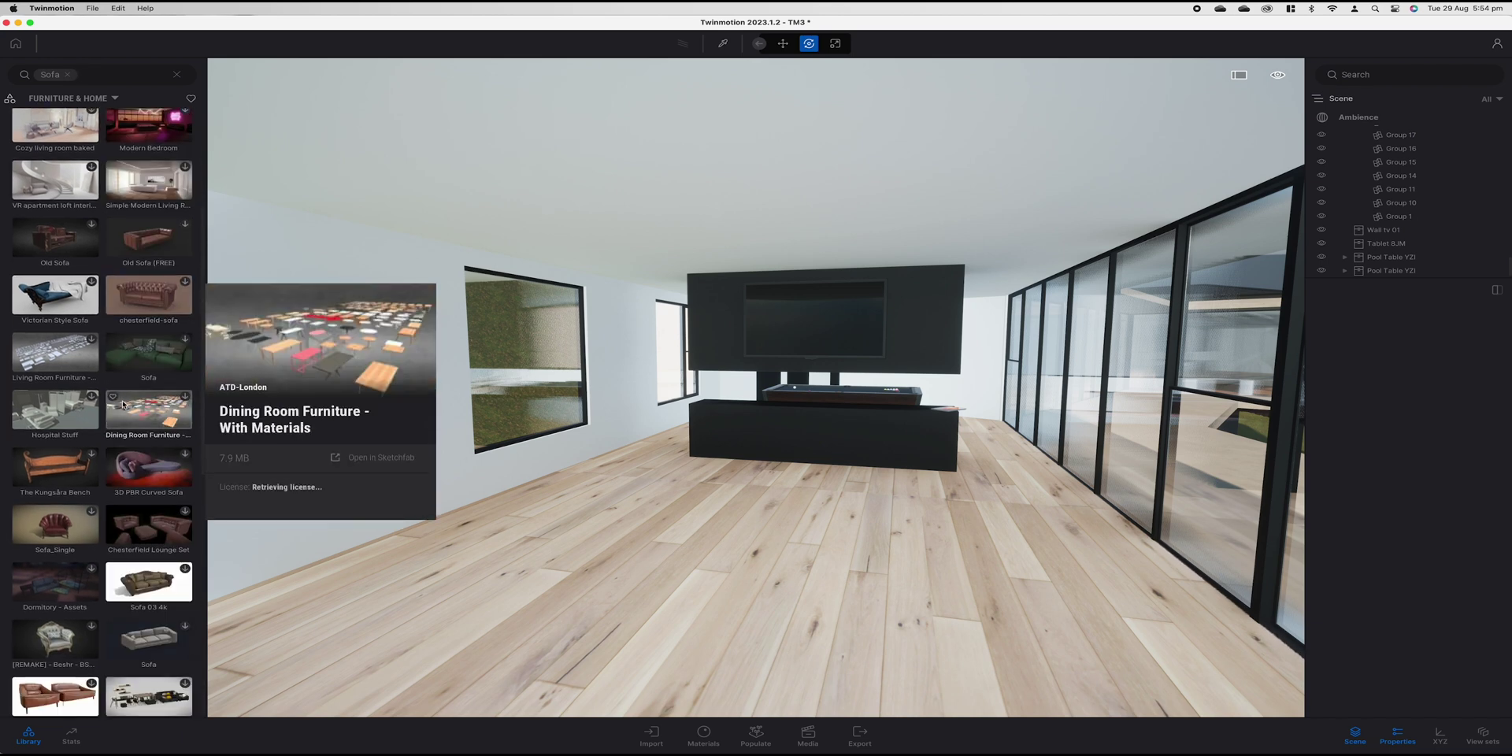
{"action": "scroll", "coordinate": [122, 402], "scroll_direction": "down", "scroll_amount": 5}
{"action": "mouse_move", "coordinate": [139, 481]}
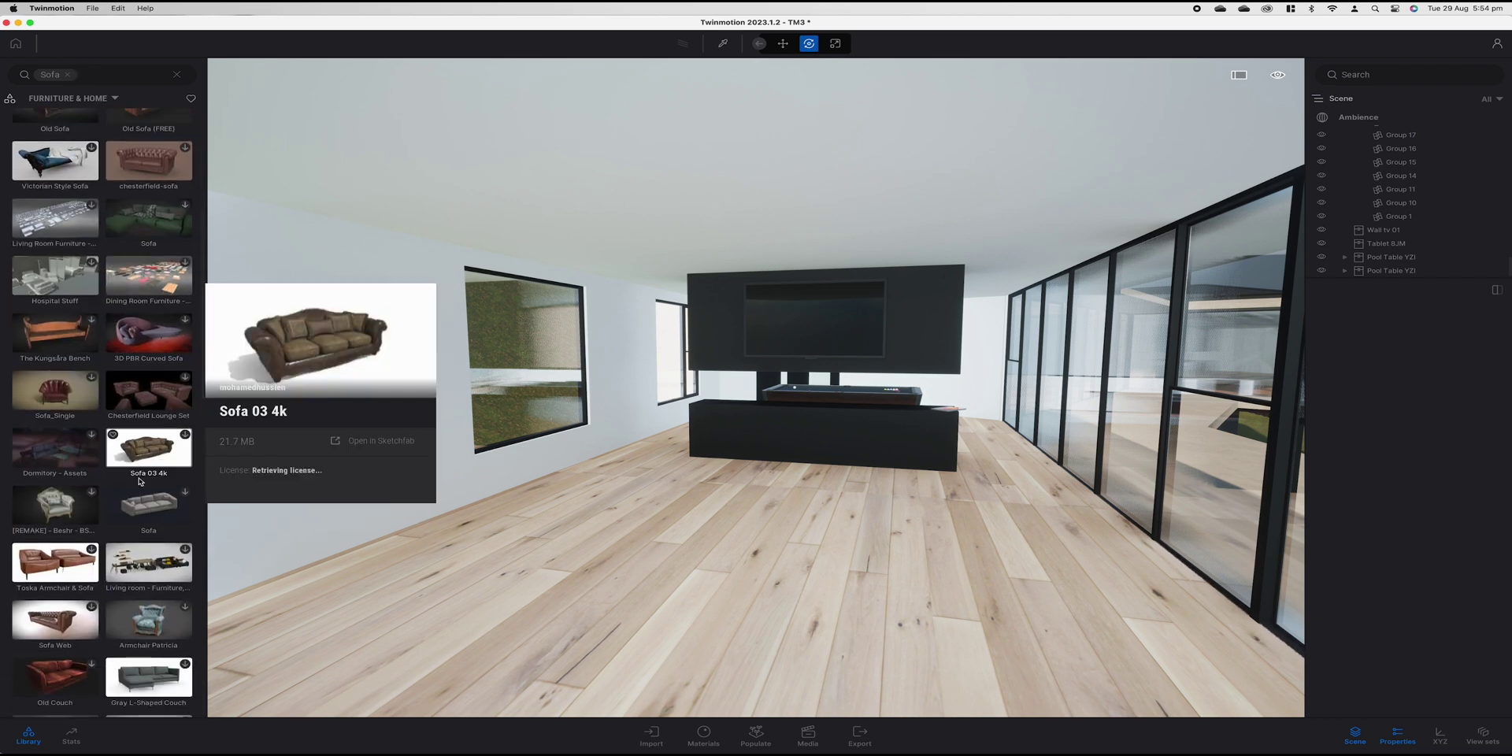
{"action": "scroll", "coordinate": [134, 485], "scroll_direction": "down", "scroll_amount": 1}
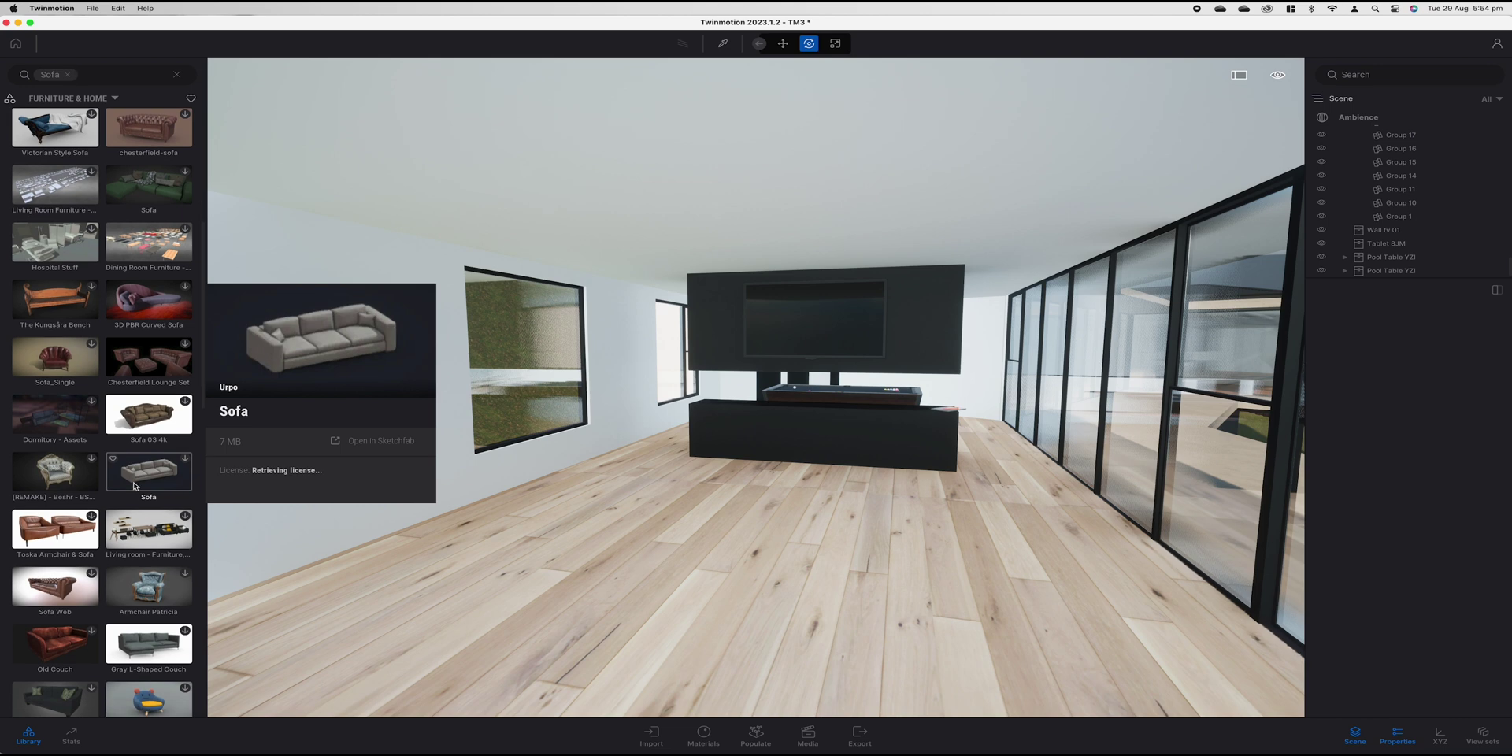
{"action": "scroll", "coordinate": [134, 486], "scroll_direction": "down", "scroll_amount": 5}
{"action": "mouse_move", "coordinate": [84, 580]}
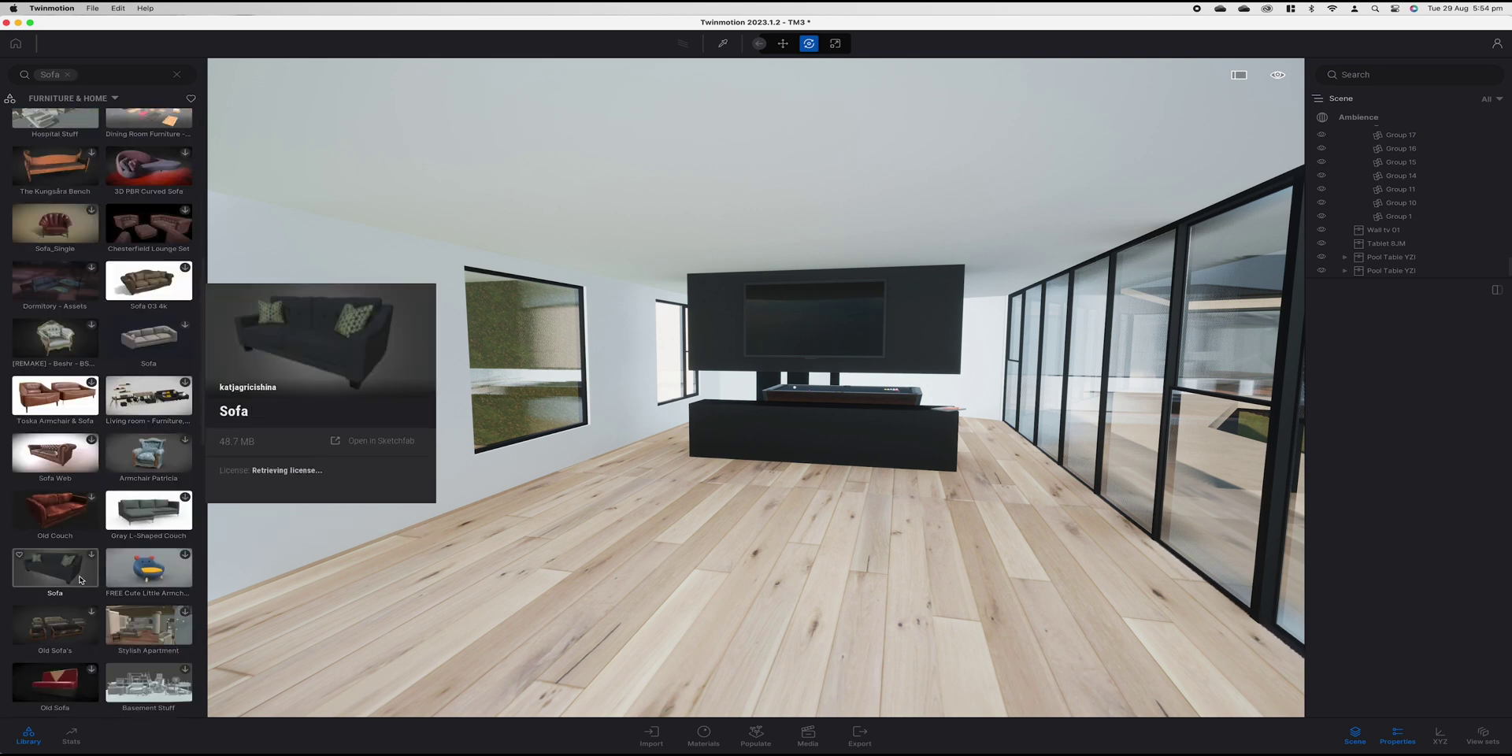
{"action": "scroll", "coordinate": [79, 571], "scroll_direction": "down", "scroll_amount": 3}
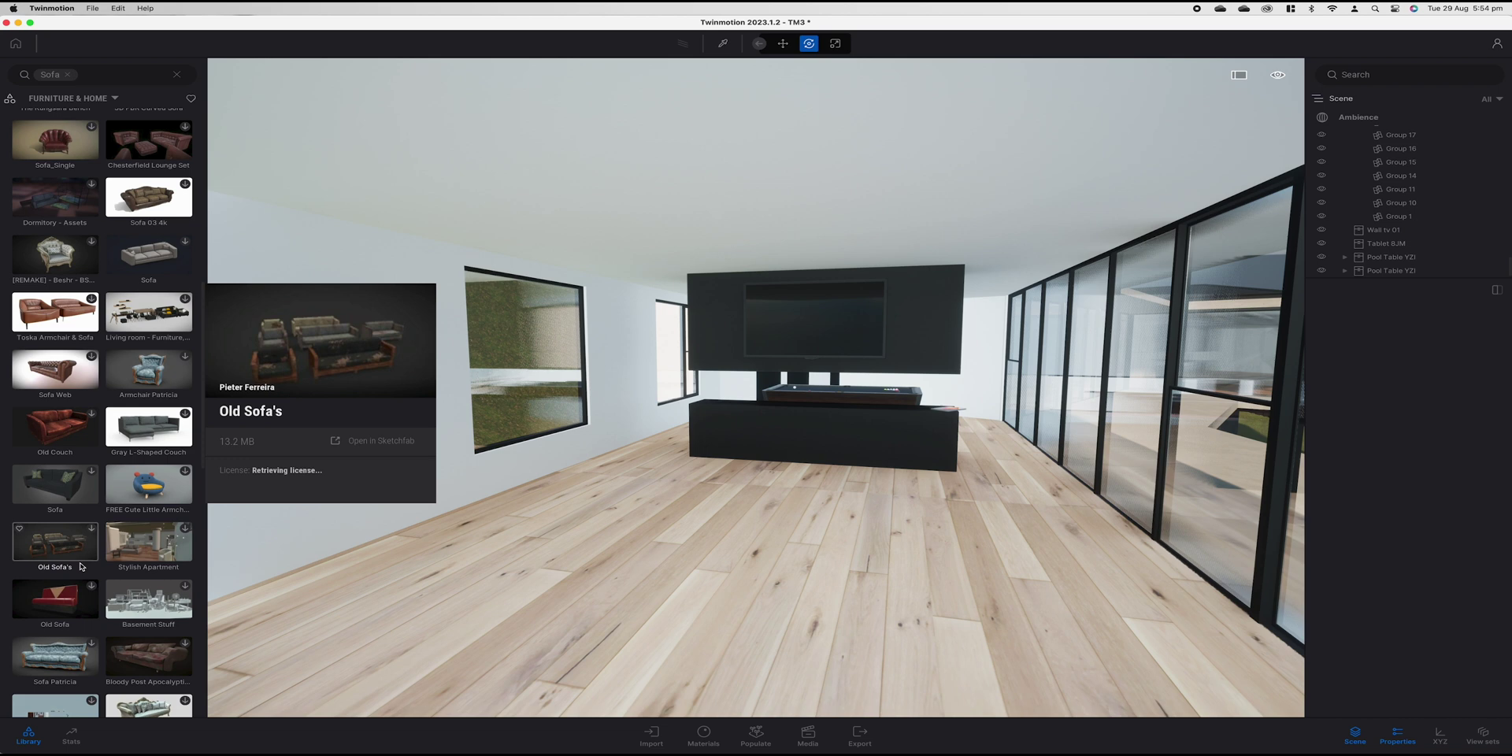
{"action": "scroll", "coordinate": [79, 566], "scroll_direction": "down", "scroll_amount": 4}
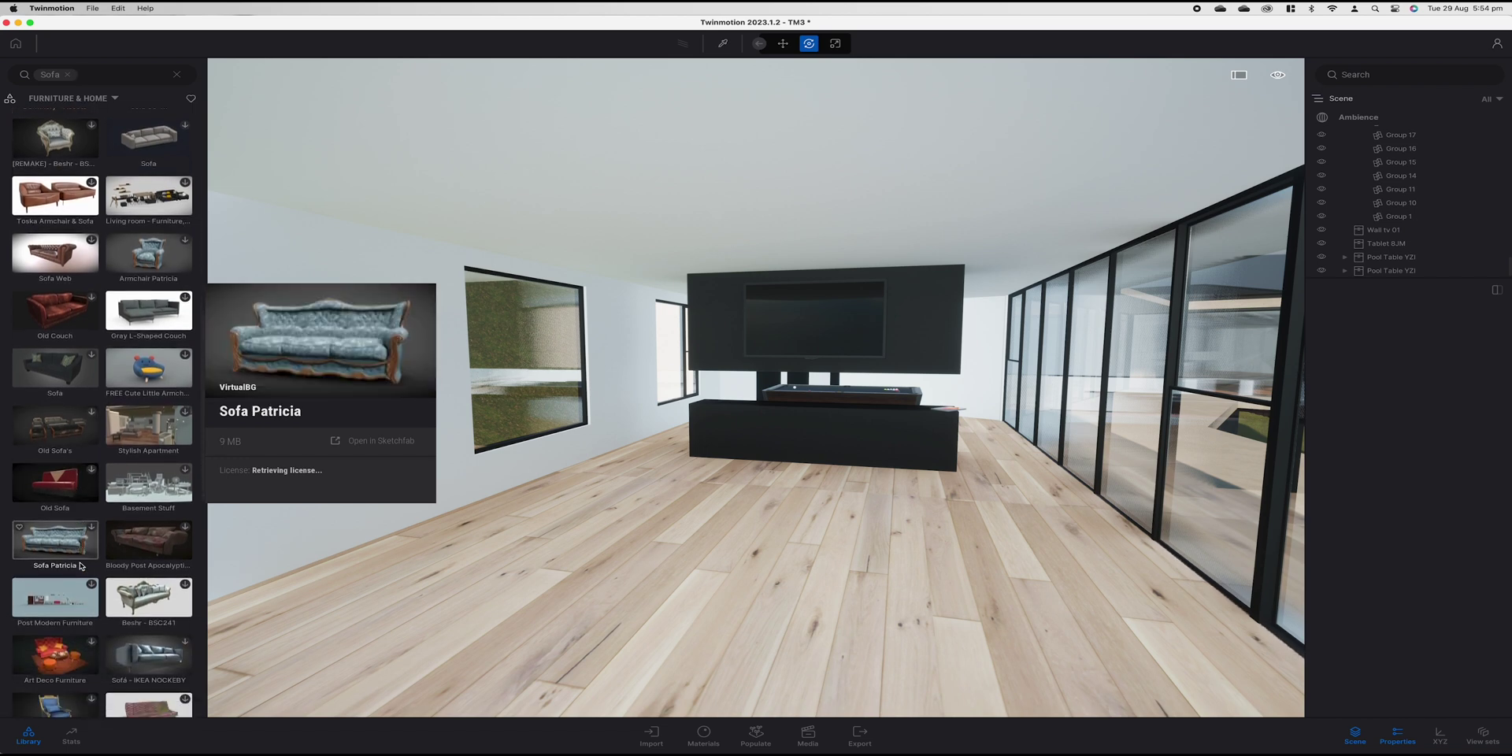
{"action": "scroll", "coordinate": [79, 565], "scroll_direction": "down", "scroll_amount": 1}
{"action": "scroll", "coordinate": [80, 565], "scroll_direction": "down", "scroll_amount": 5}
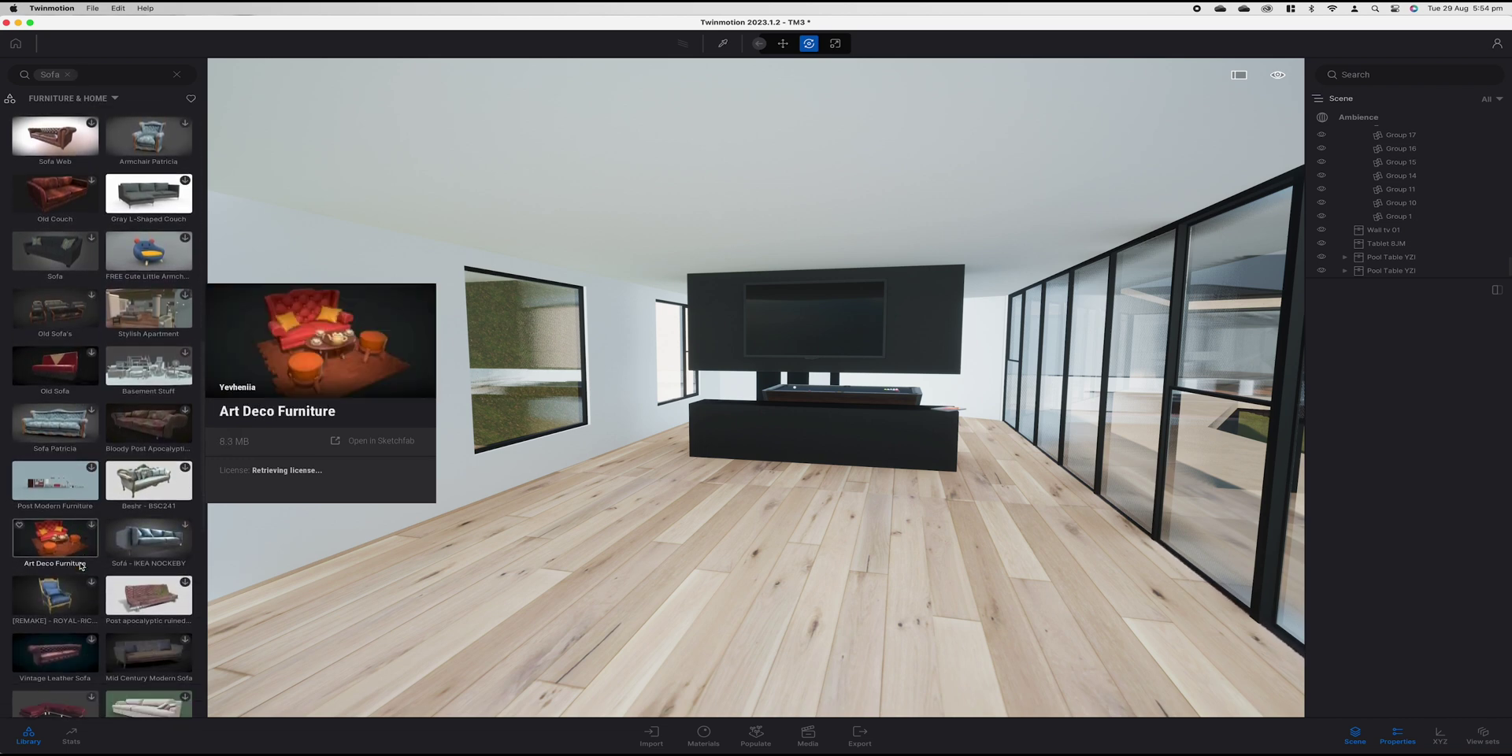
{"action": "scroll", "coordinate": [80, 565], "scroll_direction": "down", "scroll_amount": 1}
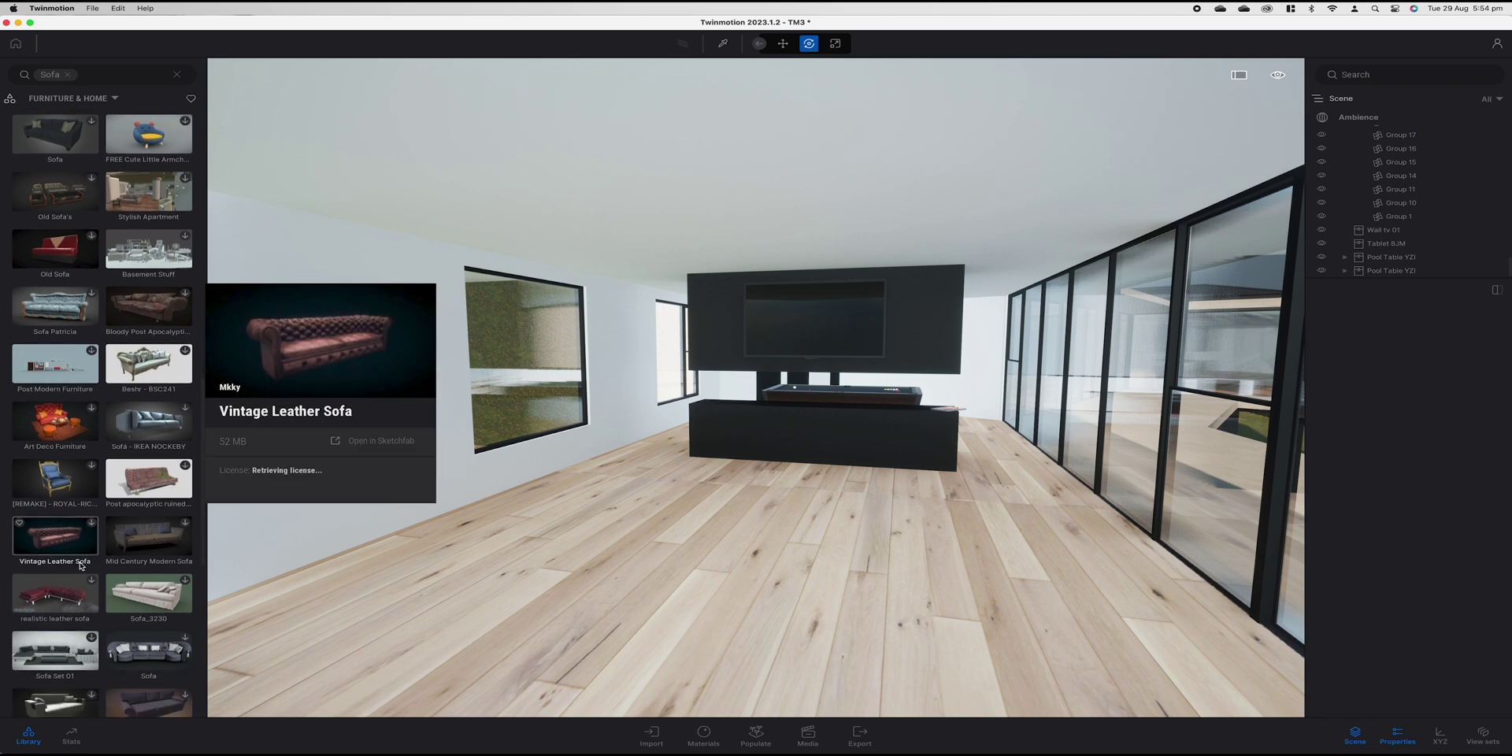
{"action": "scroll", "coordinate": [80, 564], "scroll_direction": "down", "scroll_amount": 5}
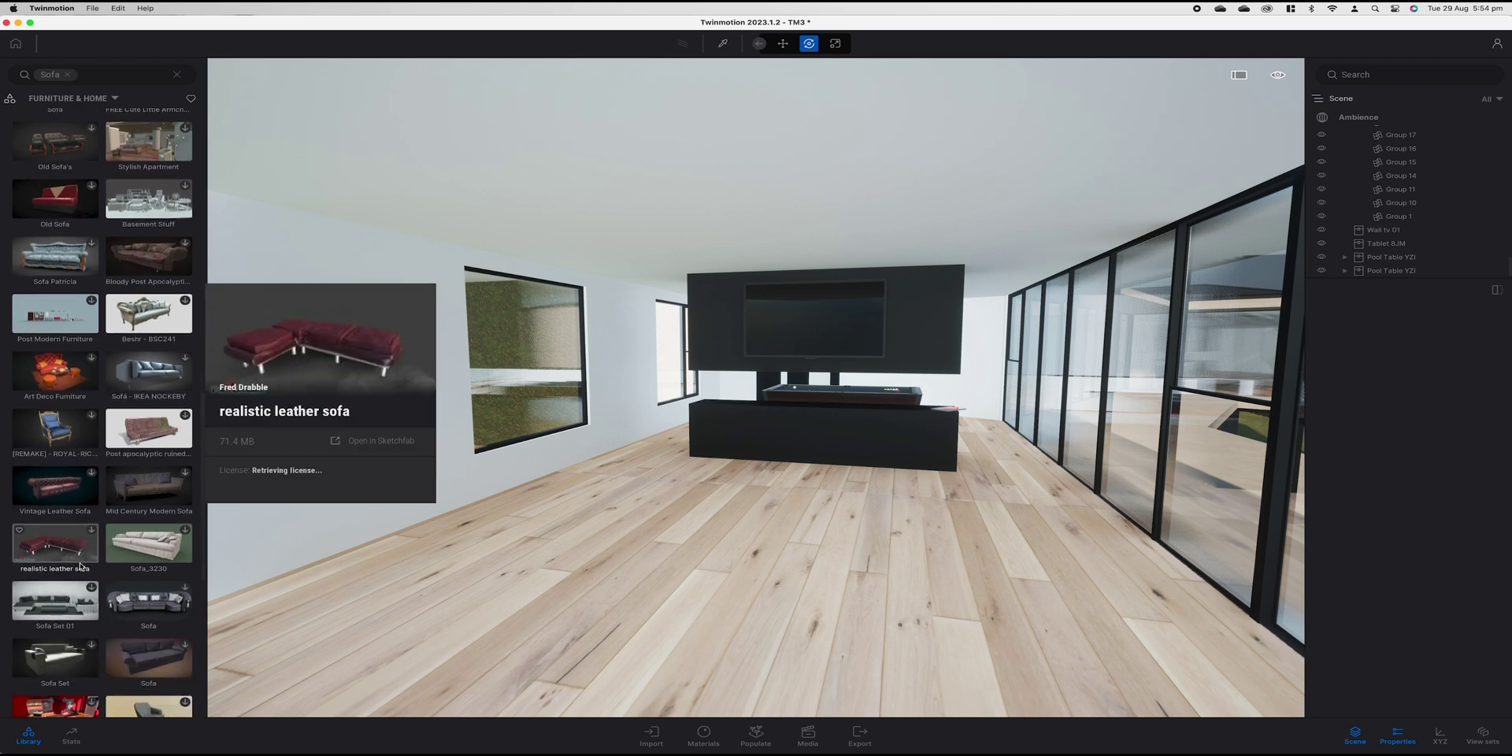
{"action": "scroll", "coordinate": [80, 565], "scroll_direction": "down", "scroll_amount": 10}
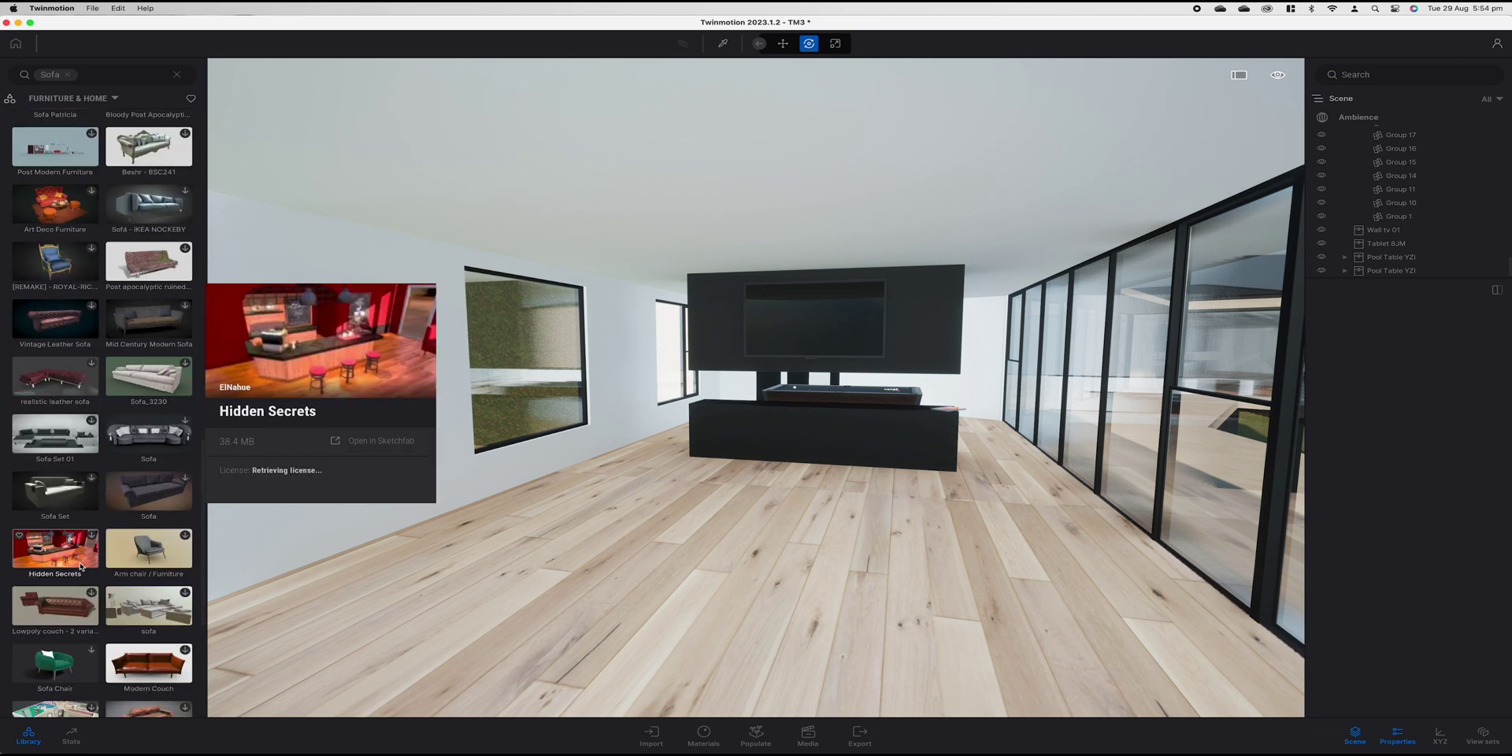
{"action": "scroll", "coordinate": [84, 484], "scroll_direction": "down", "scroll_amount": 5}
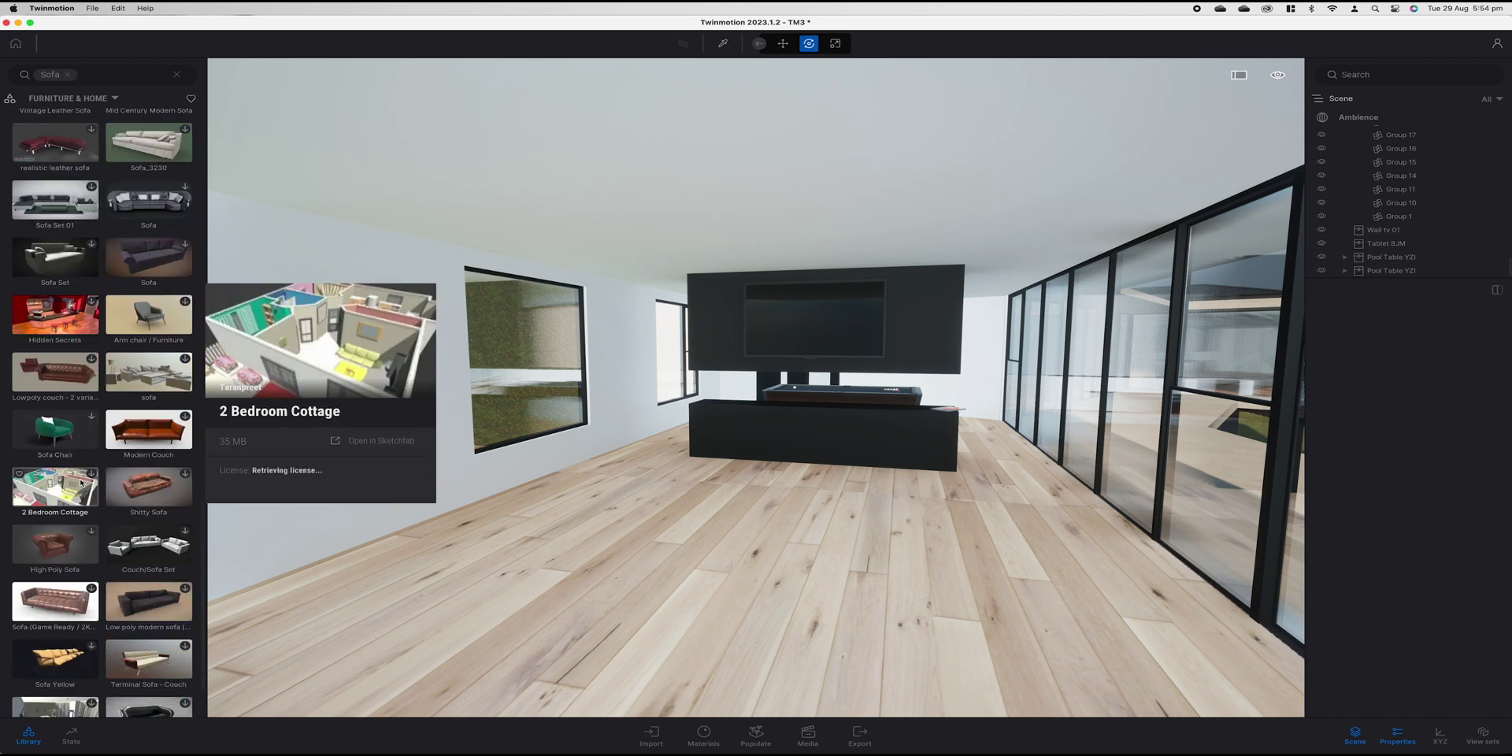
{"action": "scroll", "coordinate": [84, 483], "scroll_direction": "down", "scroll_amount": 2}
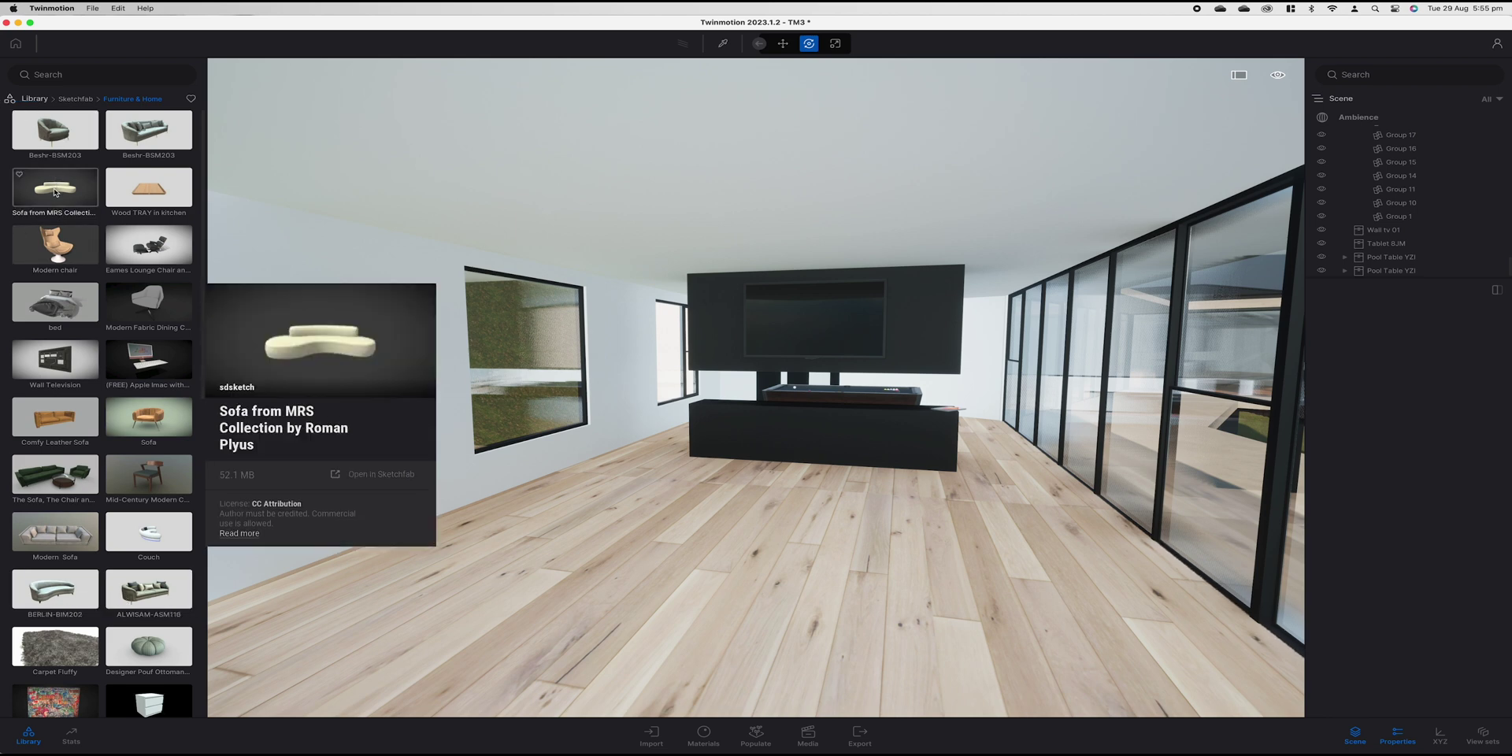
Place Sofa from MRS Collection from Sketchfab's Furniture & Home category on the wooden floor in front of the TV wall and select it
{"action": "left_click_drag", "start_coordinate": [54, 192], "coordinate": [746, 526]}
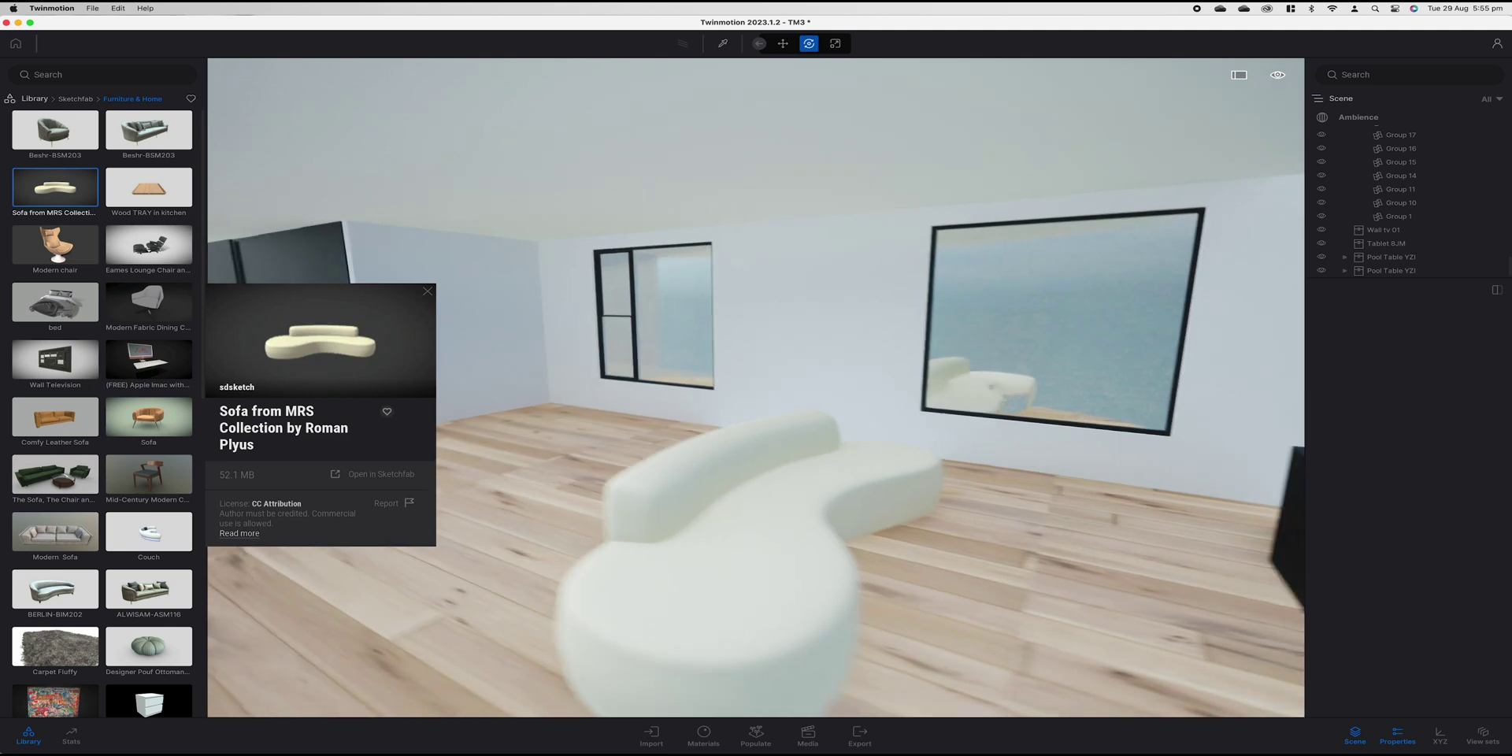
{"action": "right_click_drag", "start_coordinate": [746, 526], "coordinate": [693, 499]}
{"action": "left_click", "coordinate": [741, 505]}
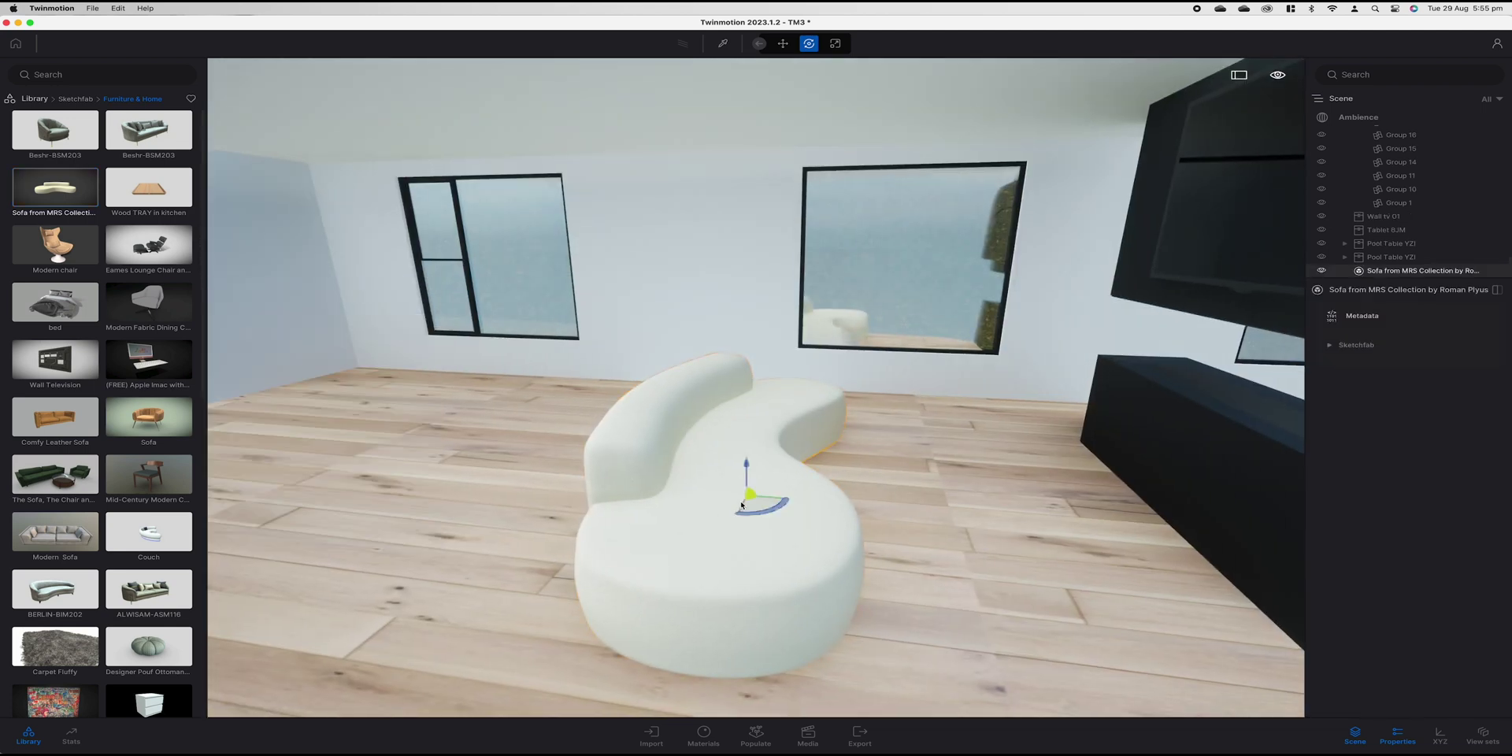
Duplicate the curved sofa sideways, away from the TV wall, as one independent copy with 1.46 m spacing
{"action": "left_click", "coordinate": [799, 503]}
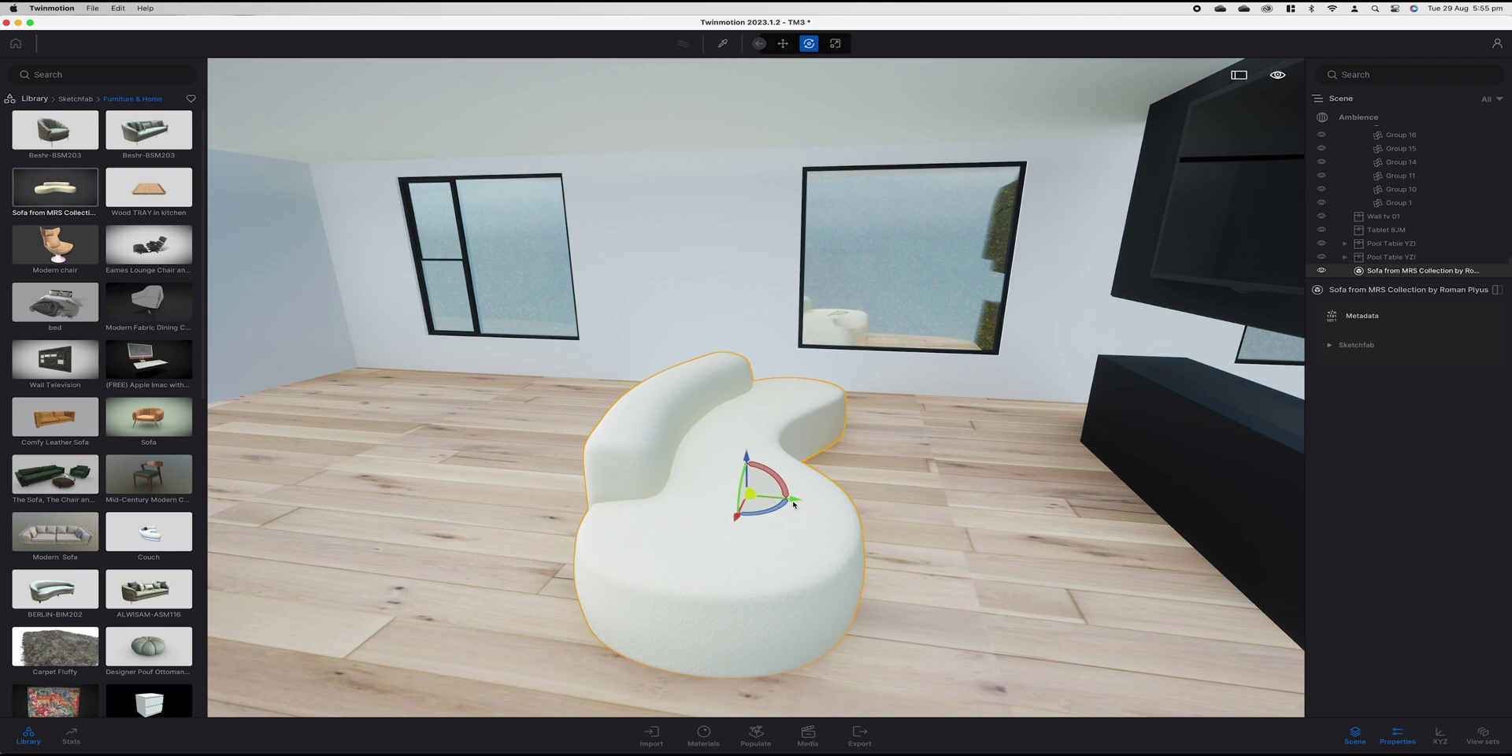
{"action": "left_click_drag", "start_coordinate": [794, 505], "coordinate": [577, 489], "text": "alt"}
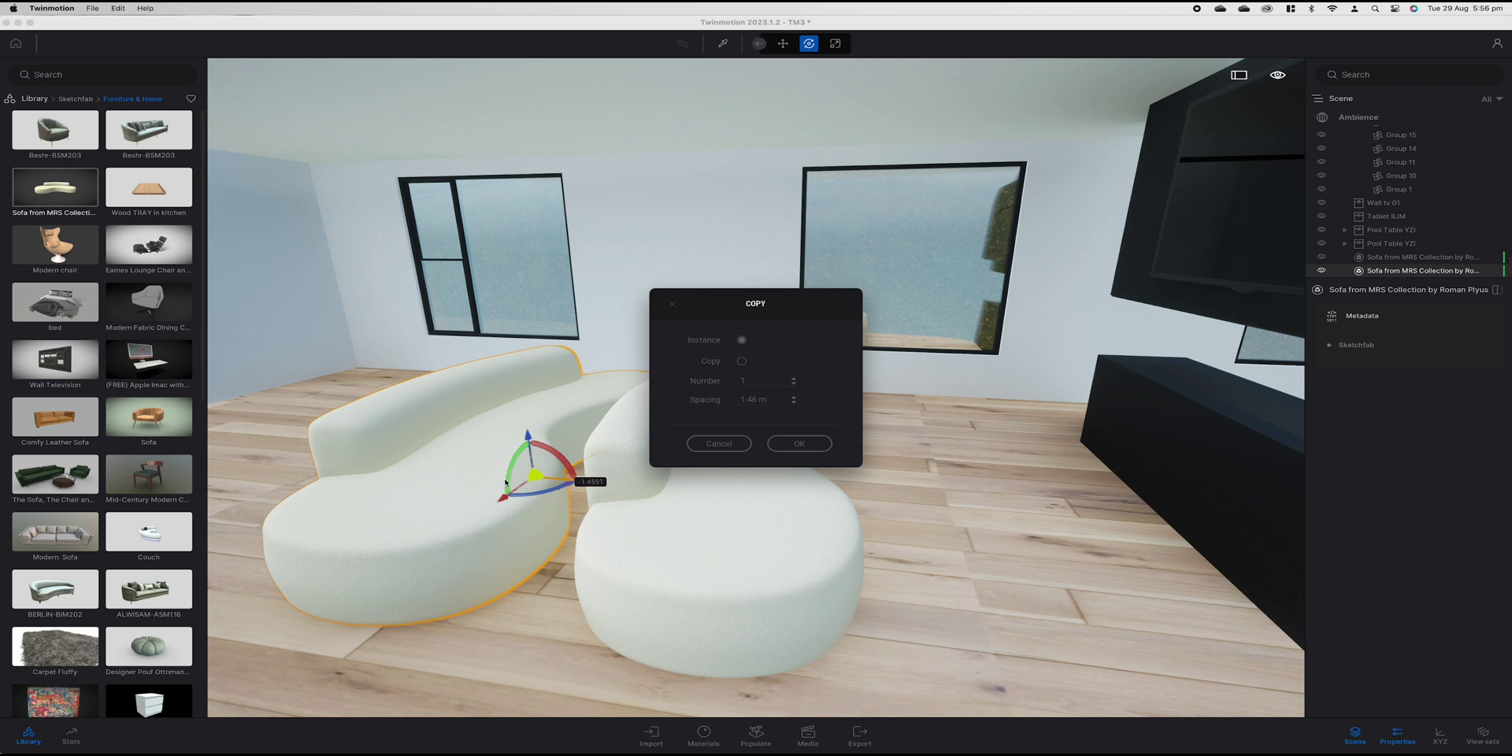
{"action": "left_click", "coordinate": [742, 361]}
{"action": "left_click", "coordinate": [805, 443]}
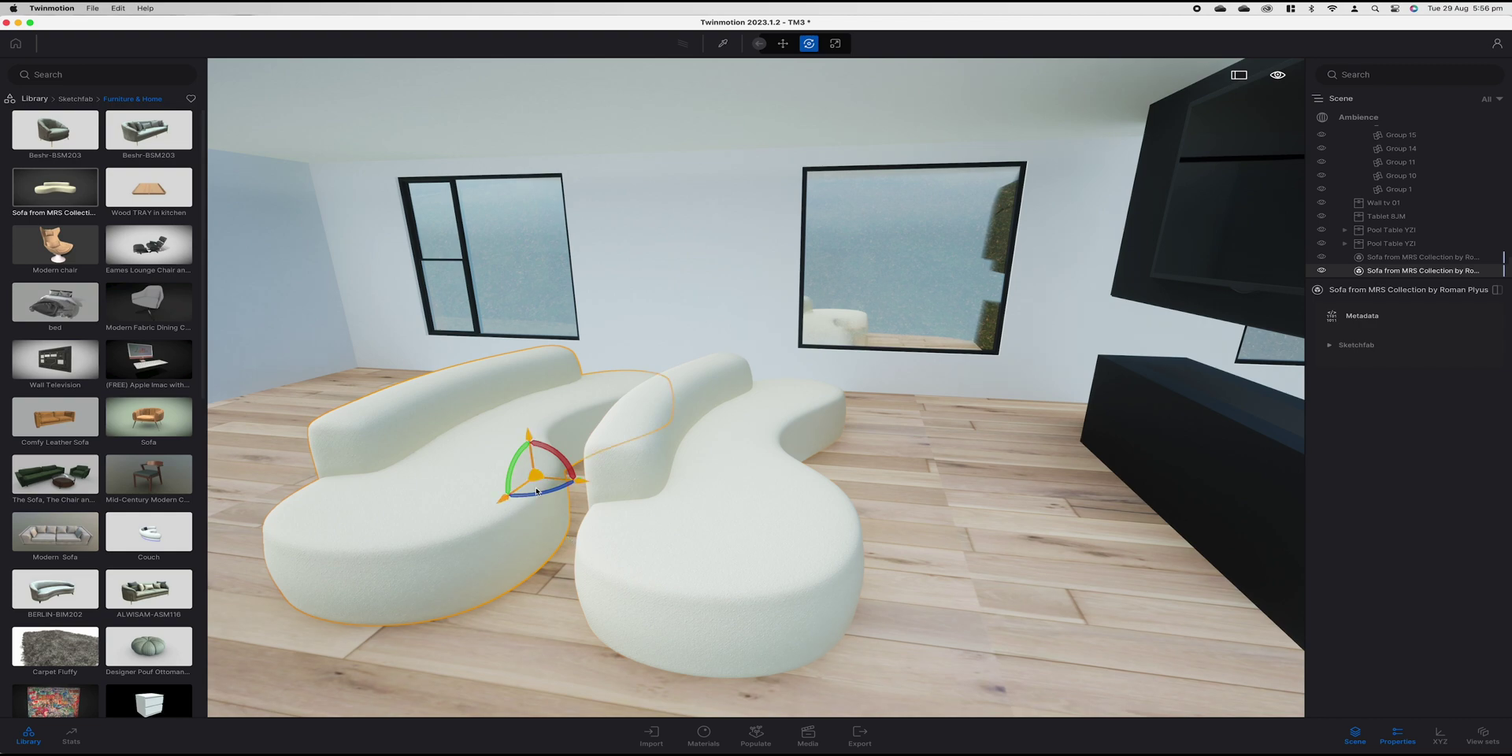
Rotate the copied sofa to face away from the original and shift it so the two stand back to back
{"action": "left_click_drag", "start_coordinate": [537, 497], "coordinate": [541, 557]}
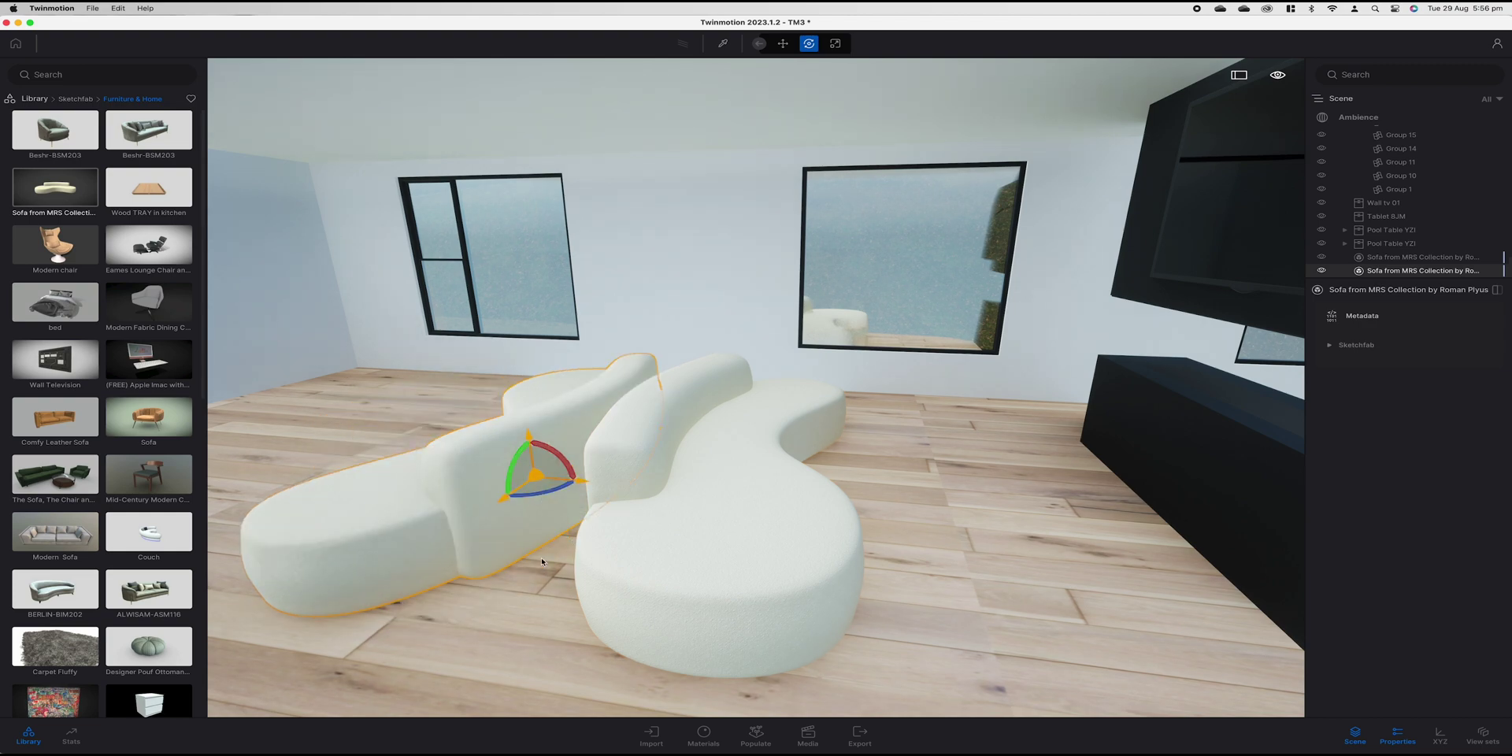
{"action": "right_click_drag", "start_coordinate": [541, 558], "coordinate": [811, 536]}
{"action": "right_click_drag", "start_coordinate": [295, 523], "coordinate": [506, 499]}
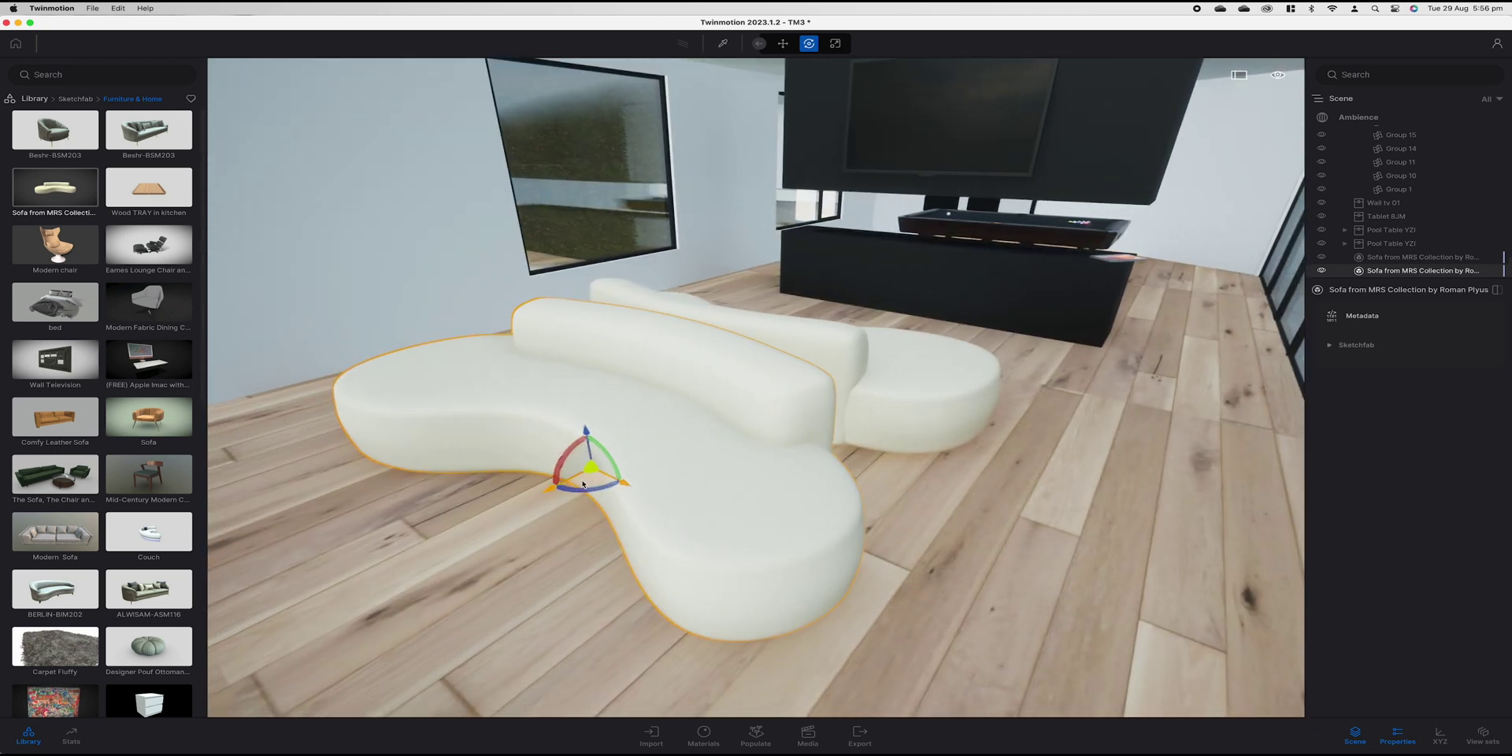
{"action": "left_click_drag", "start_coordinate": [591, 476], "coordinate": [699, 490]}
Select both sofas and move them together across the floor to reposition them in front of the TV wall
{"action": "right_click_drag", "start_coordinate": [772, 505], "coordinate": [441, 520]}
{"action": "left_click", "coordinate": [811, 359], "text": "super"}
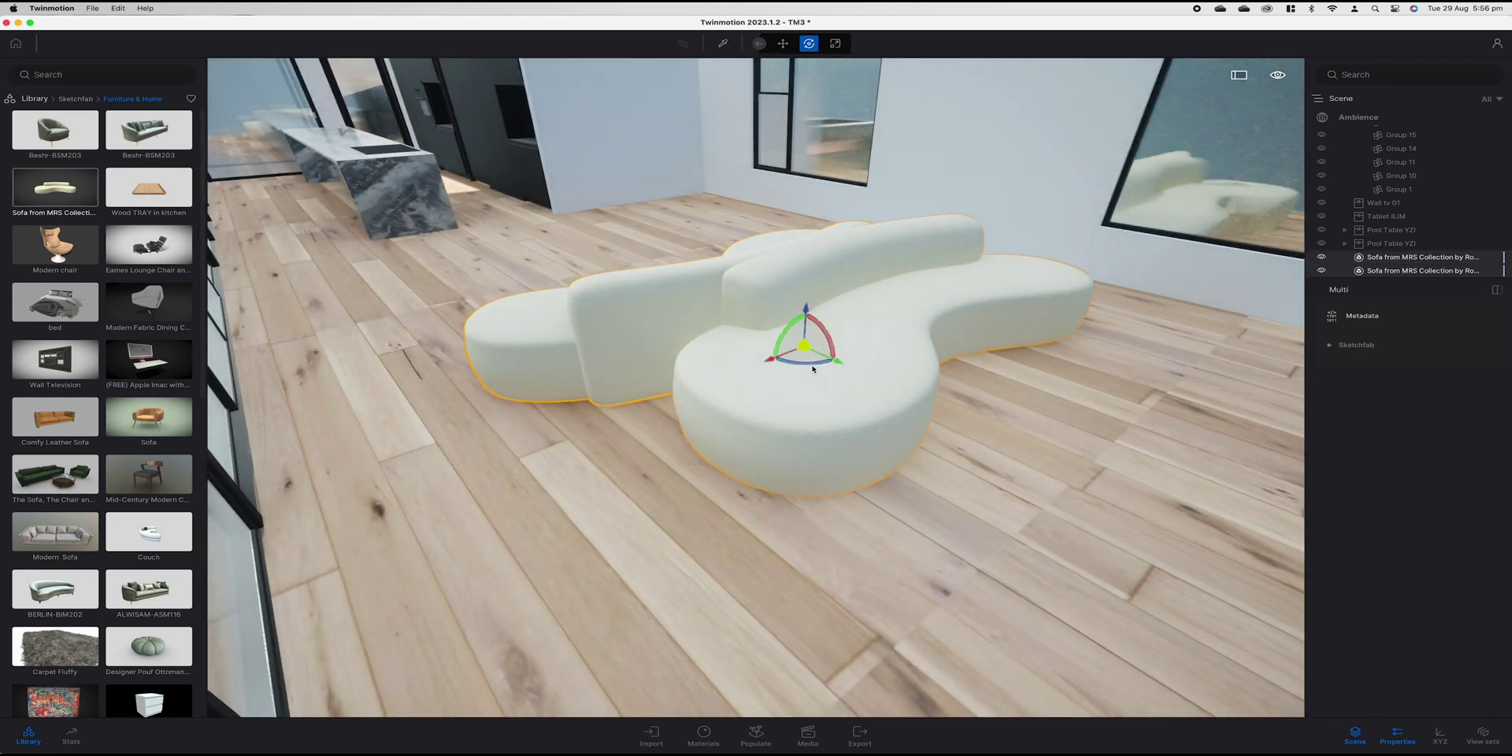
{"action": "mouse_move", "coordinate": [811, 359]}
{"action": "left_mouse_down"}
{"action": "mouse_move", "coordinate": [890, 412]}
{"action": "mouse_move", "coordinate": [808, 368]}
{"action": "left_mouse_up"}
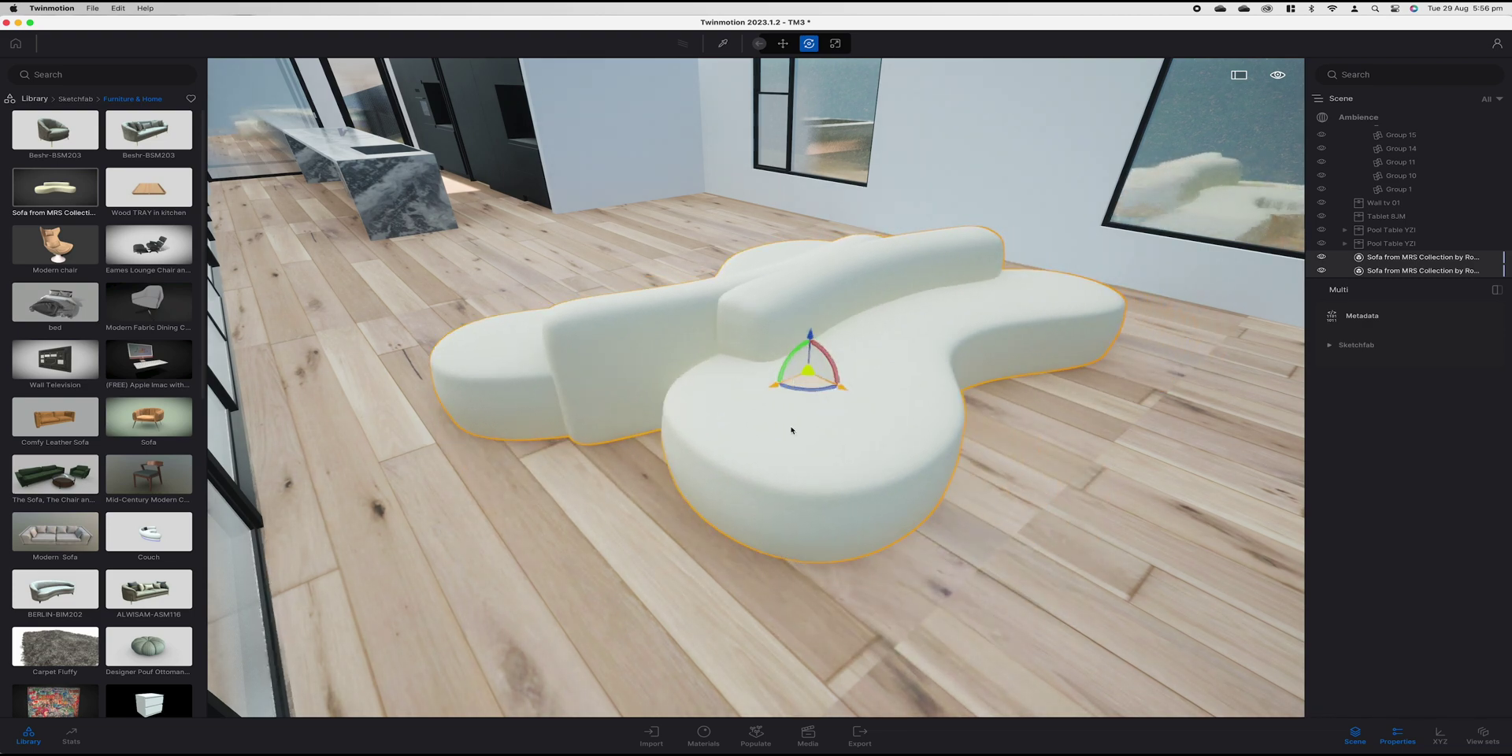
{"action": "right_click_drag", "start_coordinate": [792, 431], "coordinate": [1103, 433]}
{"action": "key", "text": "s"}
{"action": "right_click_drag", "start_coordinate": [866, 354], "coordinate": [734, 355]}
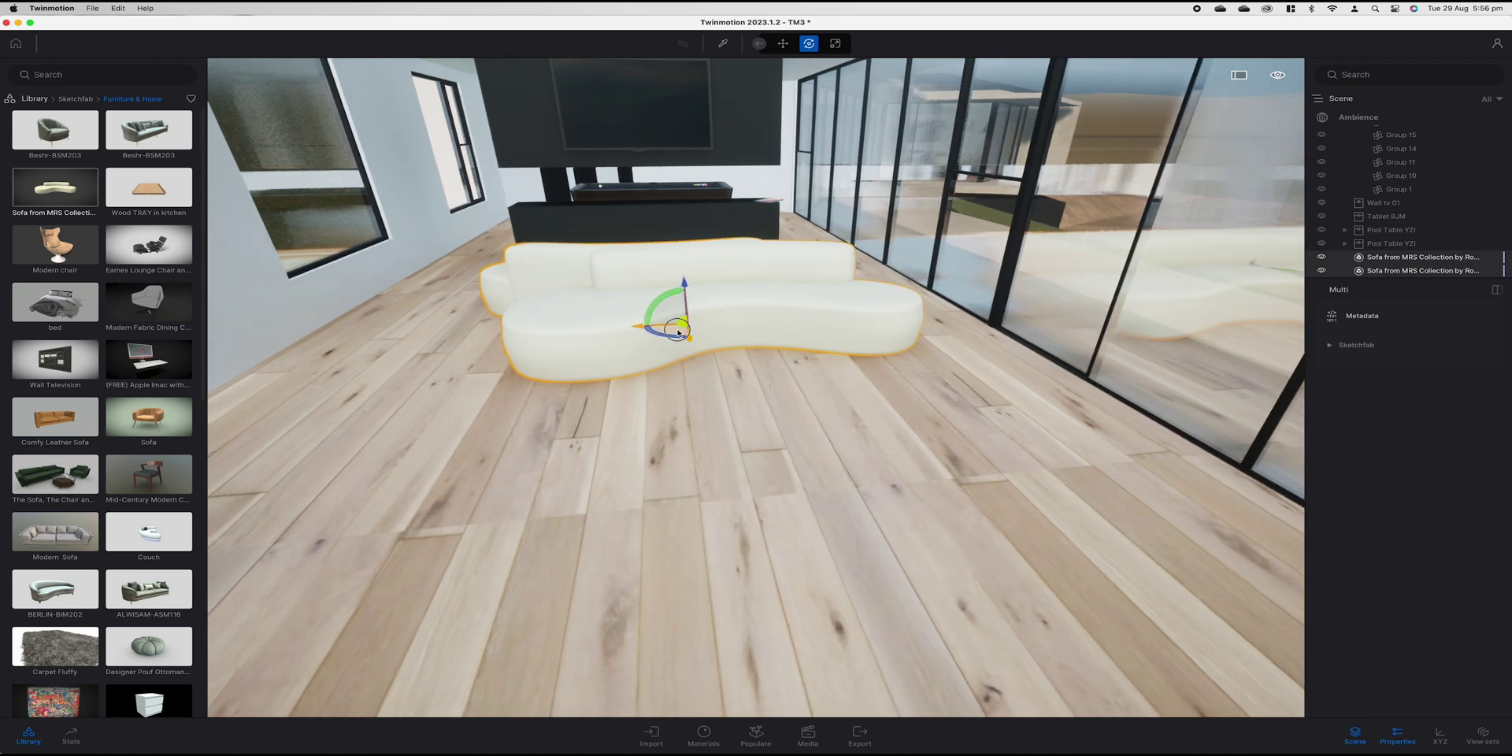
{"action": "left_click_drag", "start_coordinate": [679, 322], "coordinate": [646, 343]}
Search the whole Sketchfab library for coffee table
{"action": "left_click", "coordinate": [74, 77]}
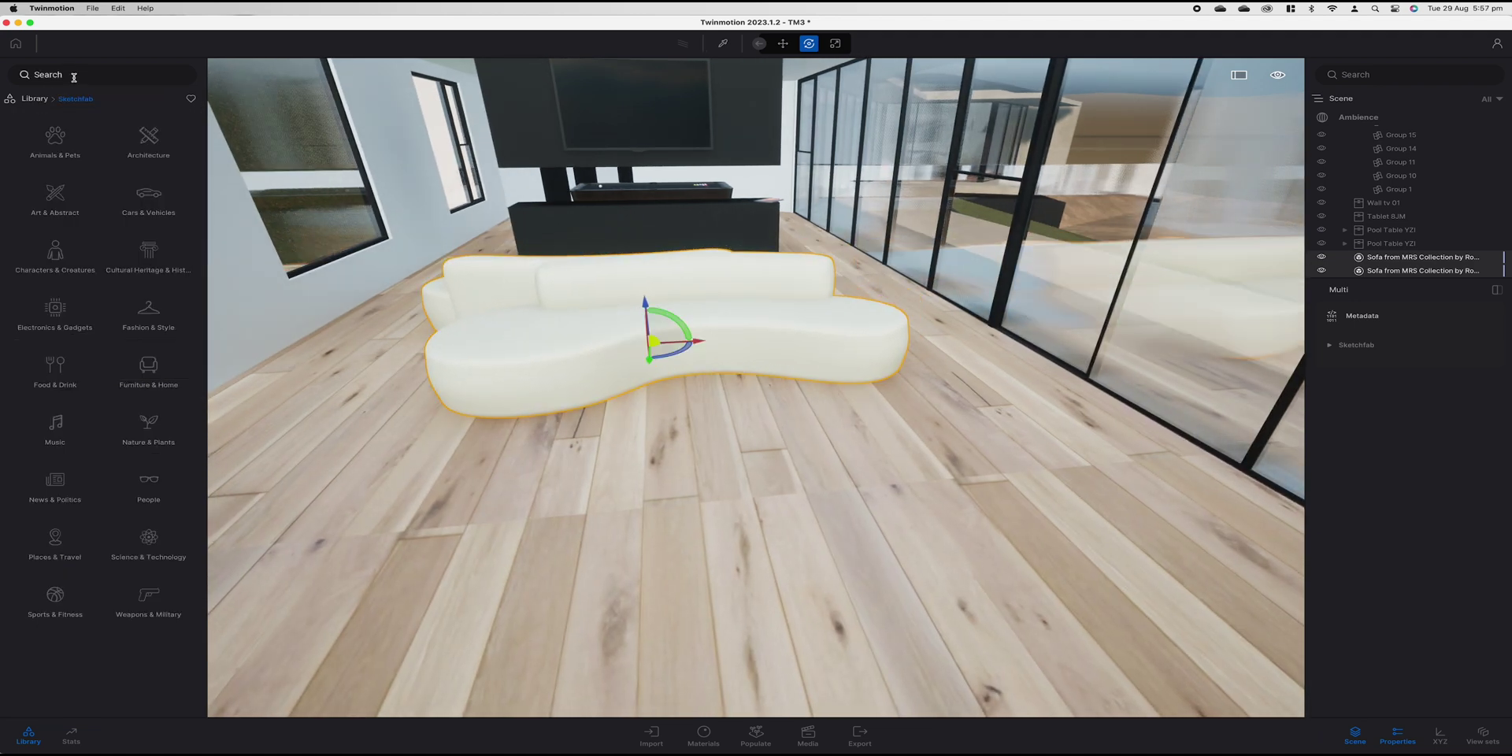
{"action": "type", "text": "cofee"}
{"action": "key", "text": "BackSpace"}
{"action": "key", "text": "BackSpace"}
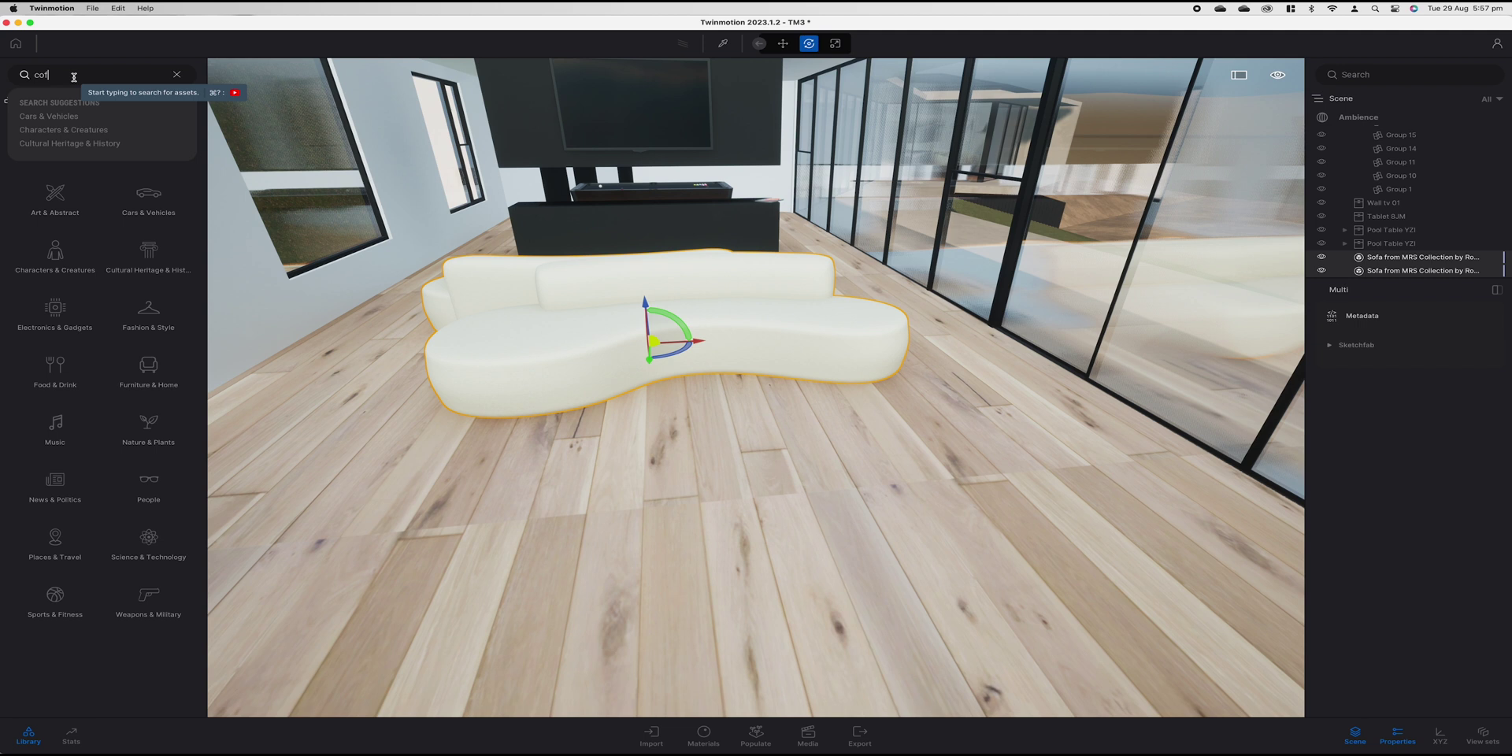
{"action": "type", "text": "fee table"}
{"action": "key", "text": "Return"}
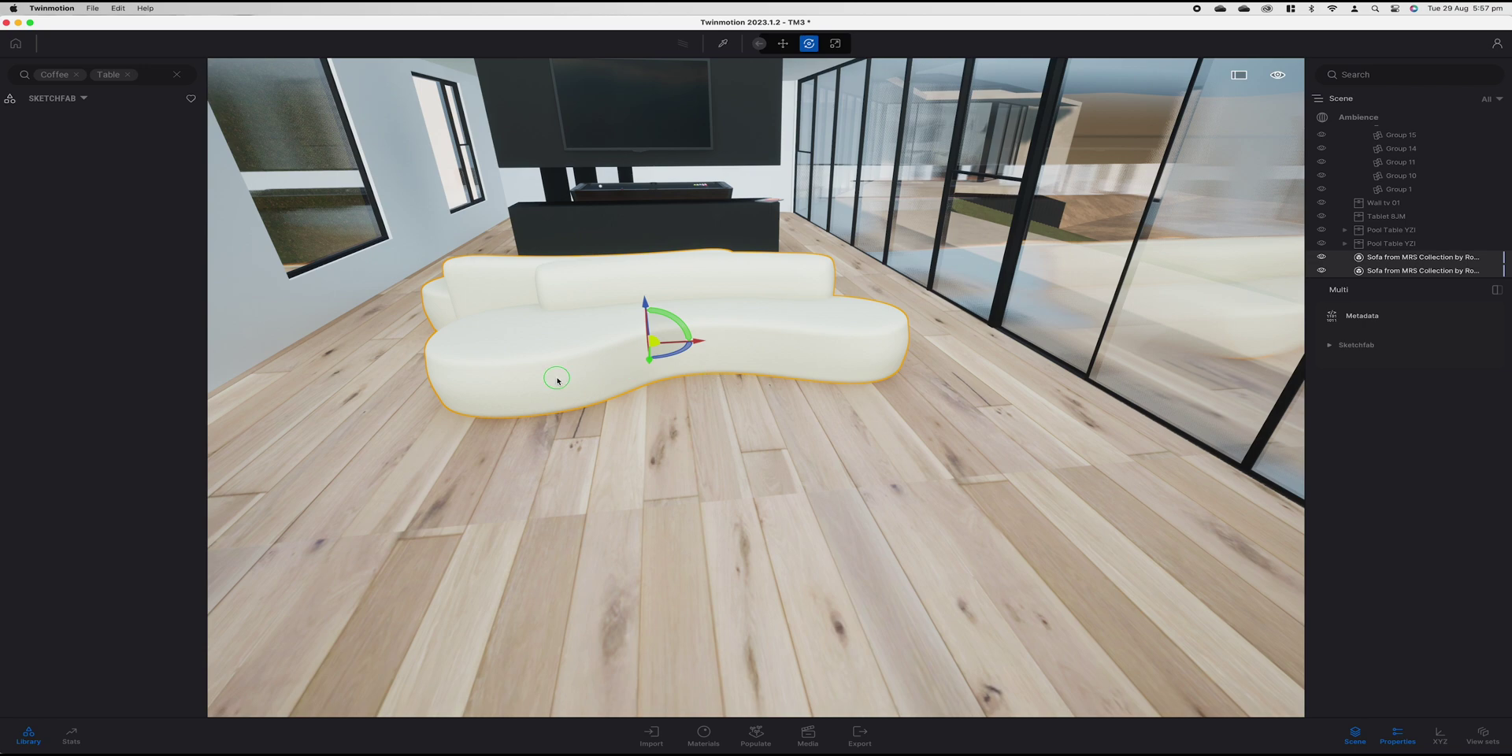
Browse the coffee table results for one to go between the sofas and TV wall, and download Noguchi Coffee Table
{"action": "key", "text": "d"}
{"action": "right_click_drag", "start_coordinate": [555, 377], "coordinate": [339, 402]}
{"action": "key", "text": "d"}
{"action": "key", "text": "a"}
{"action": "key", "text": "s"}
{"action": "key", "text": "w"}
{"action": "mouse_move", "coordinate": [160, 418]}
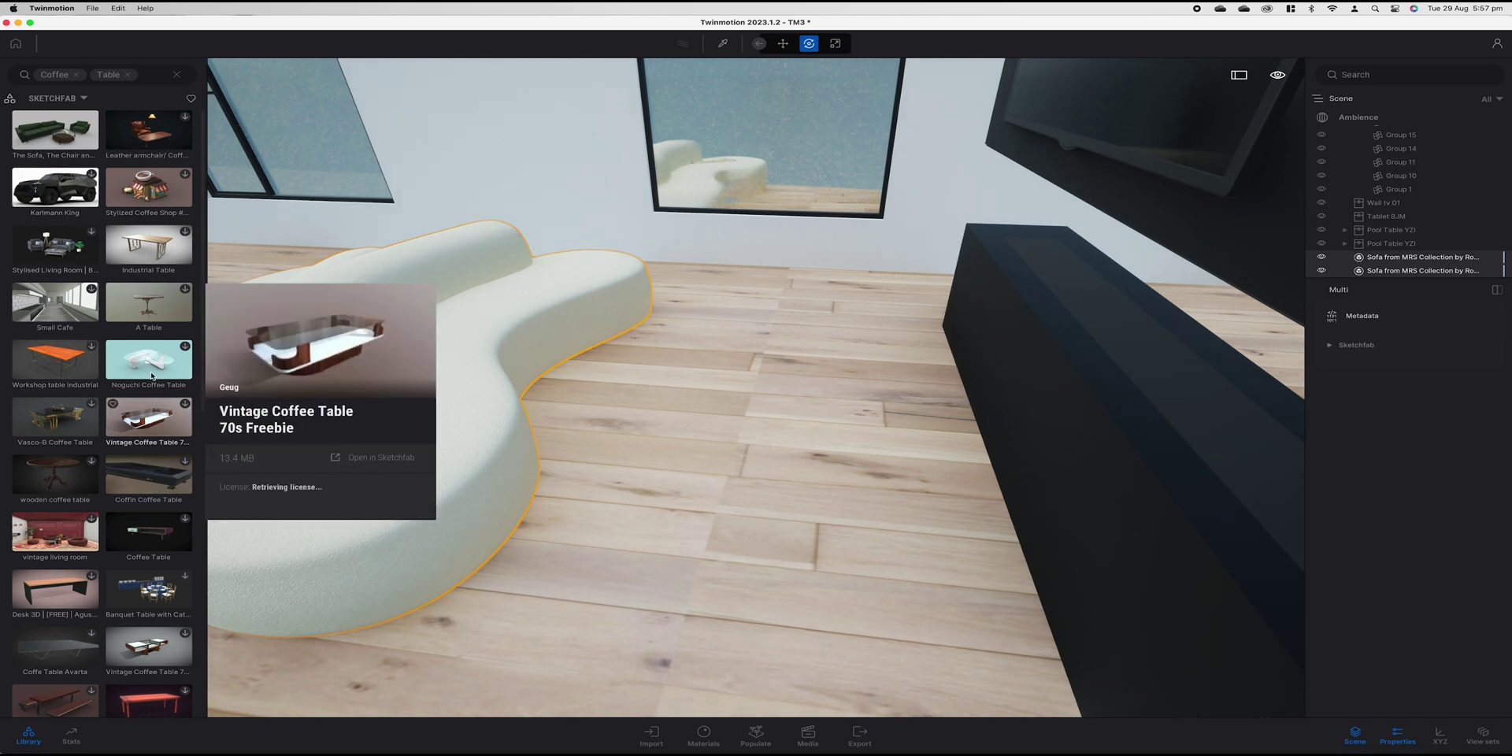
{"action": "scroll", "coordinate": [128, 476], "scroll_direction": "down", "scroll_amount": 3}
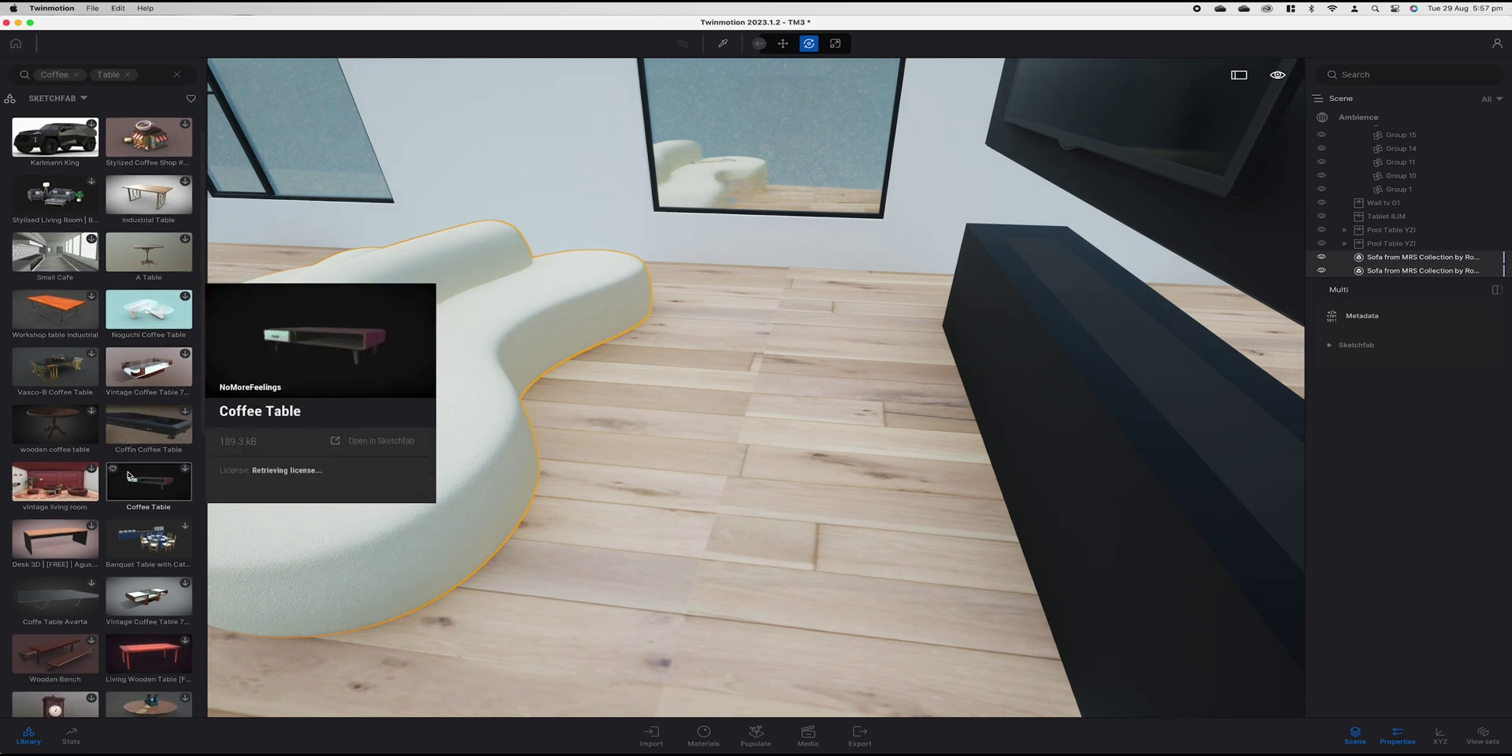
{"action": "scroll", "coordinate": [129, 476], "scroll_direction": "down", "scroll_amount": 10}
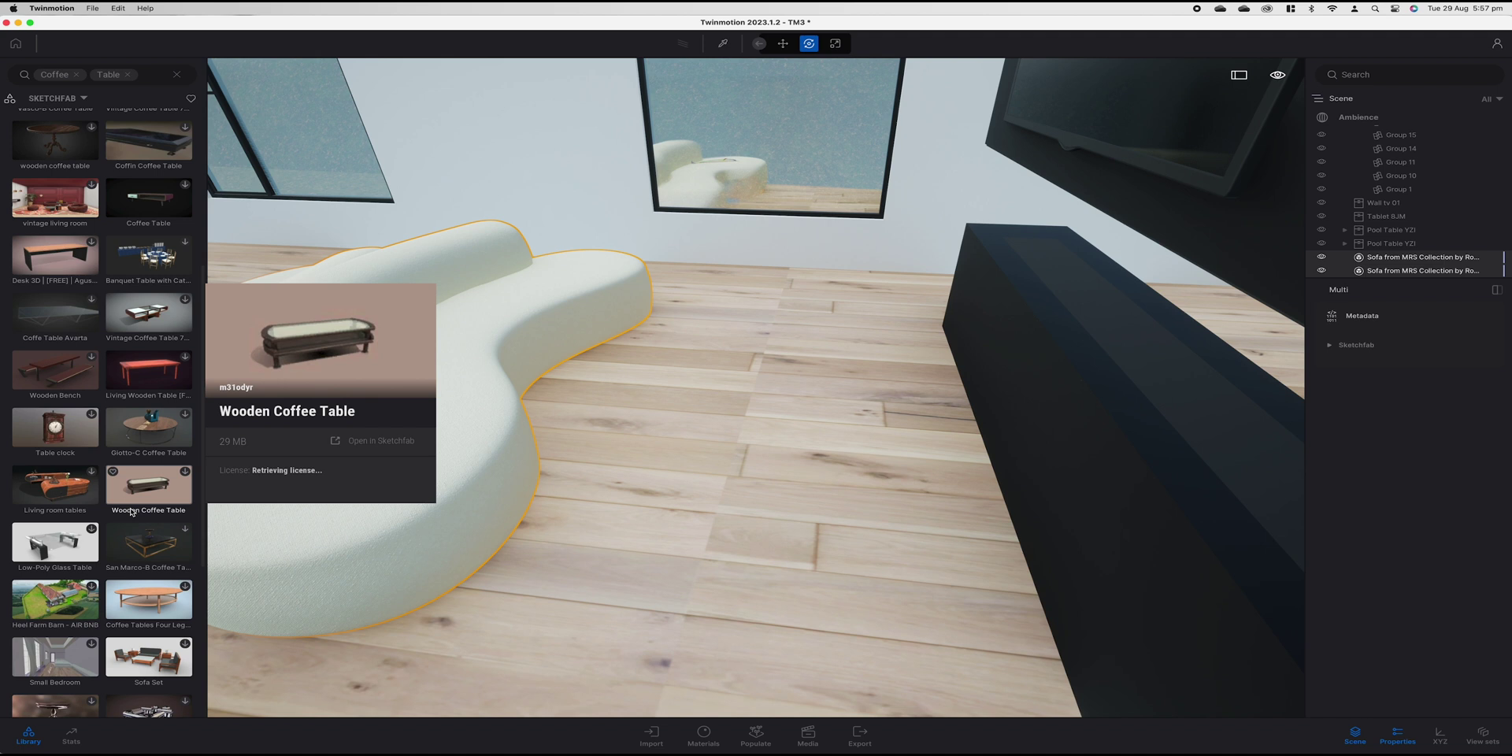
{"action": "scroll", "coordinate": [131, 512], "scroll_direction": "down", "scroll_amount": 3}
{"action": "scroll", "coordinate": [131, 512], "scroll_direction": "down", "scroll_amount": 8}
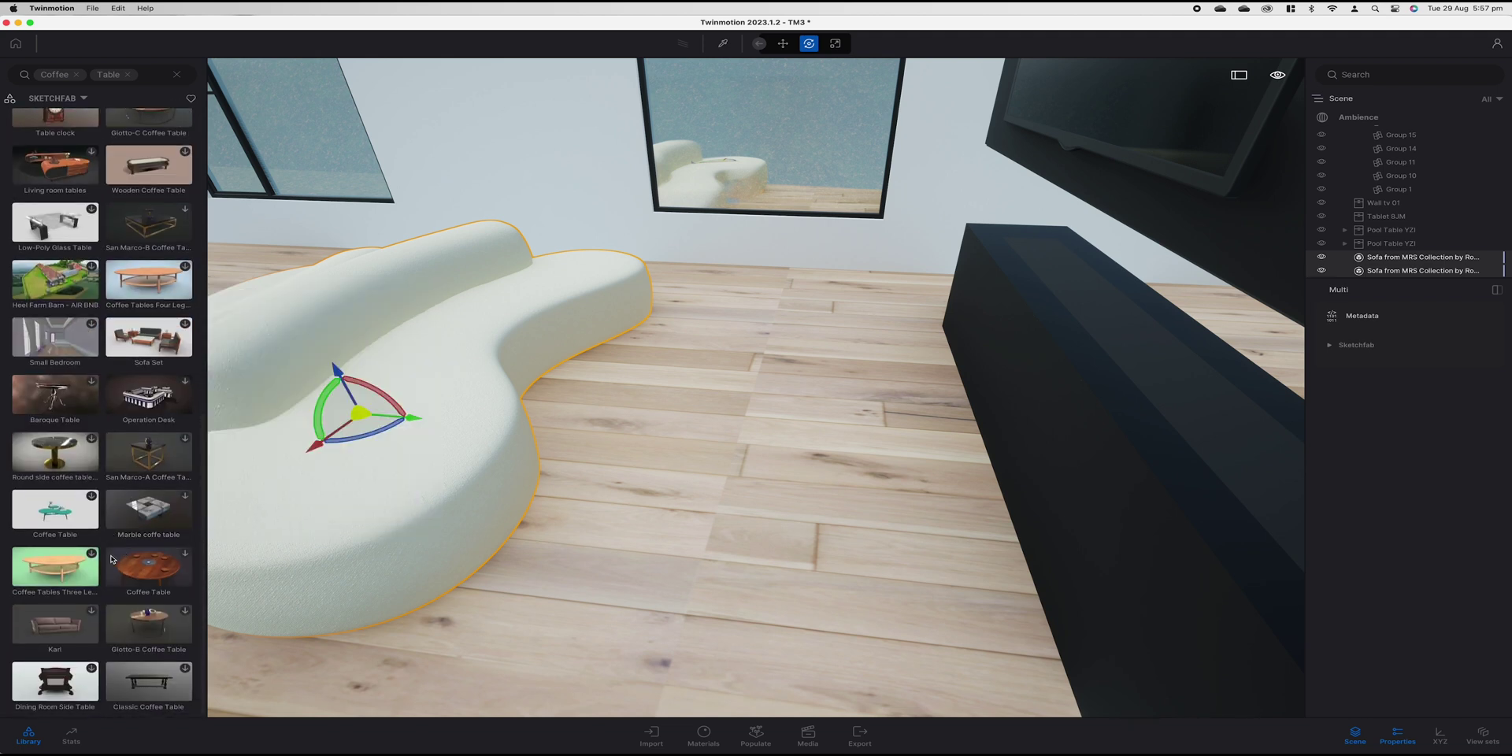
{"action": "mouse_move", "coordinate": [90, 557]}
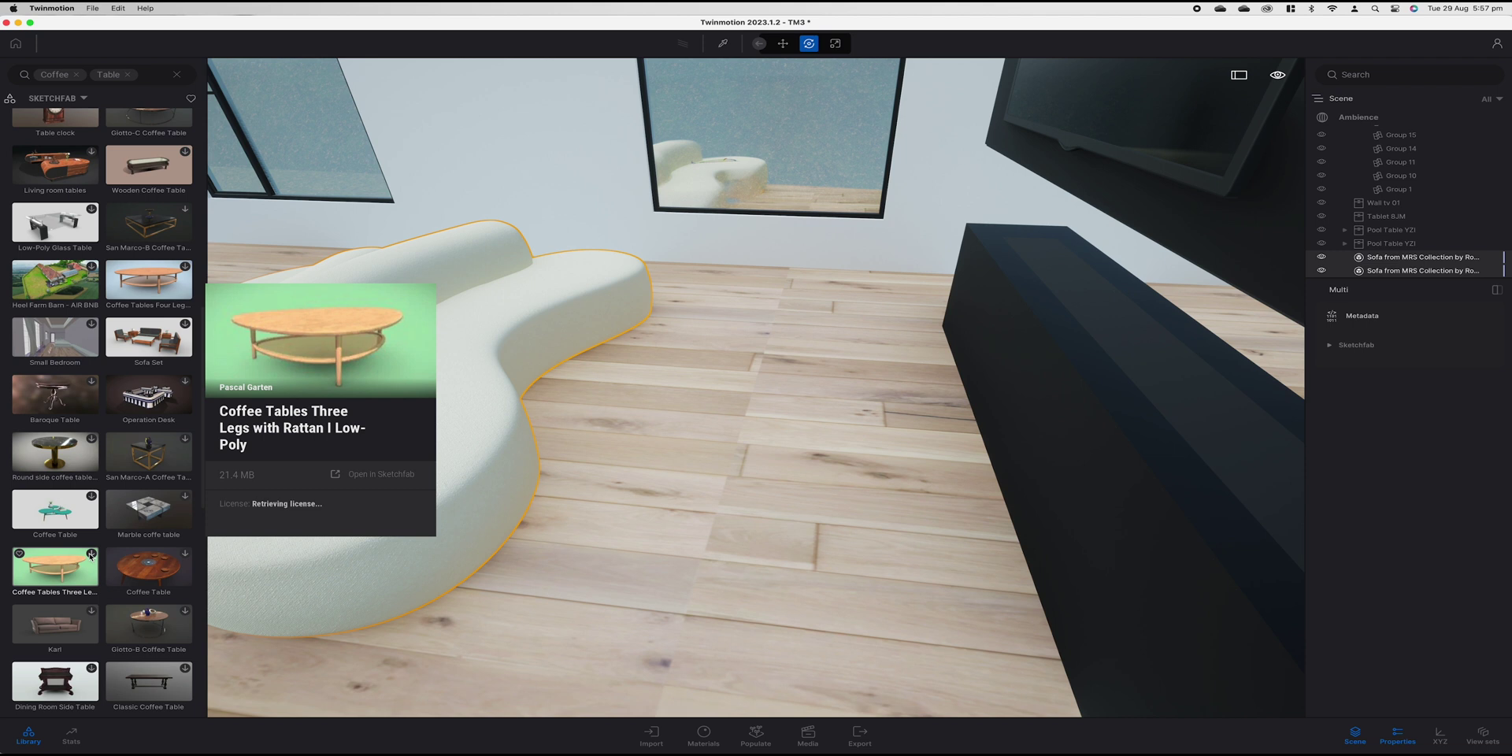
{"action": "scroll", "coordinate": [55, 520], "scroll_direction": "down", "scroll_amount": 20}
{"action": "mouse_move", "coordinate": [188, 356]}
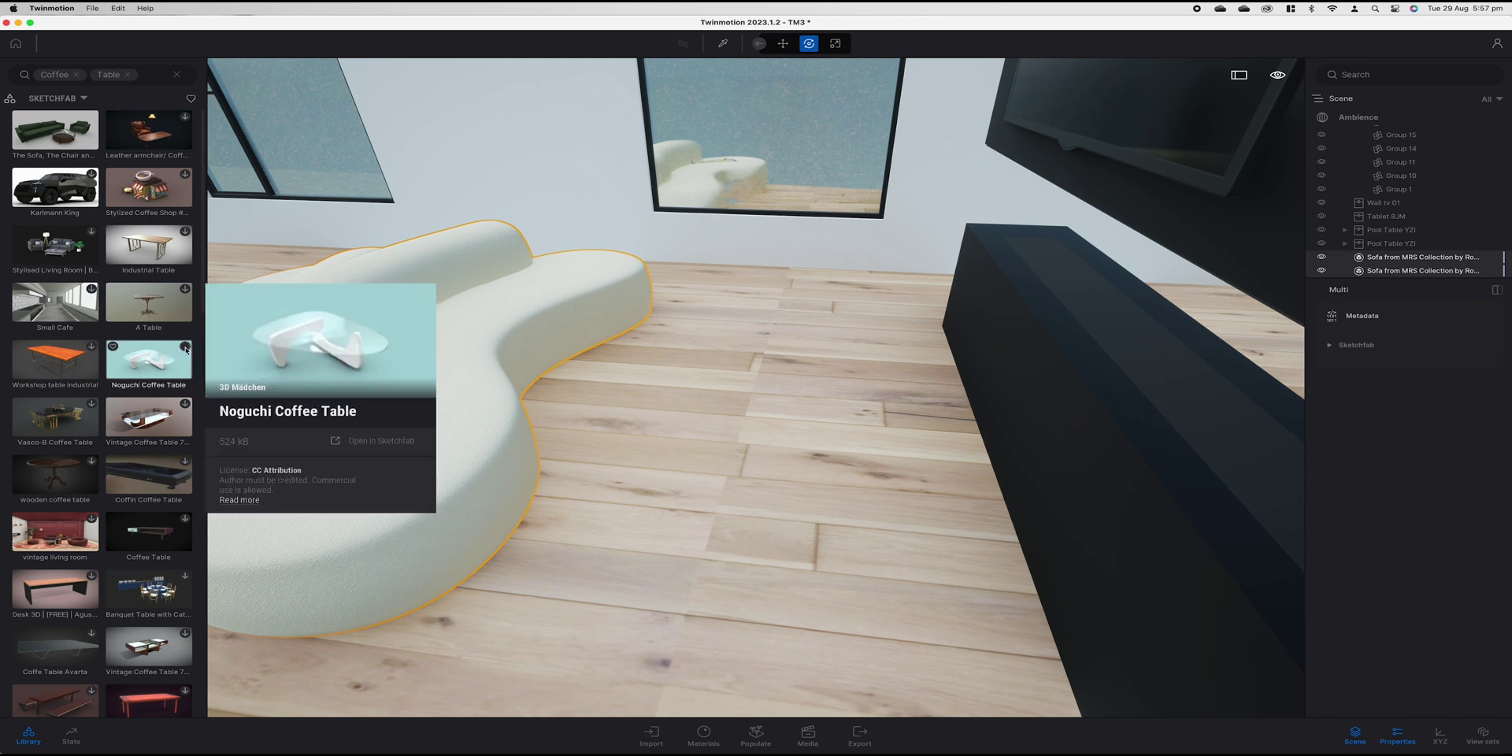
{"action": "left_click", "coordinate": [185, 346]}
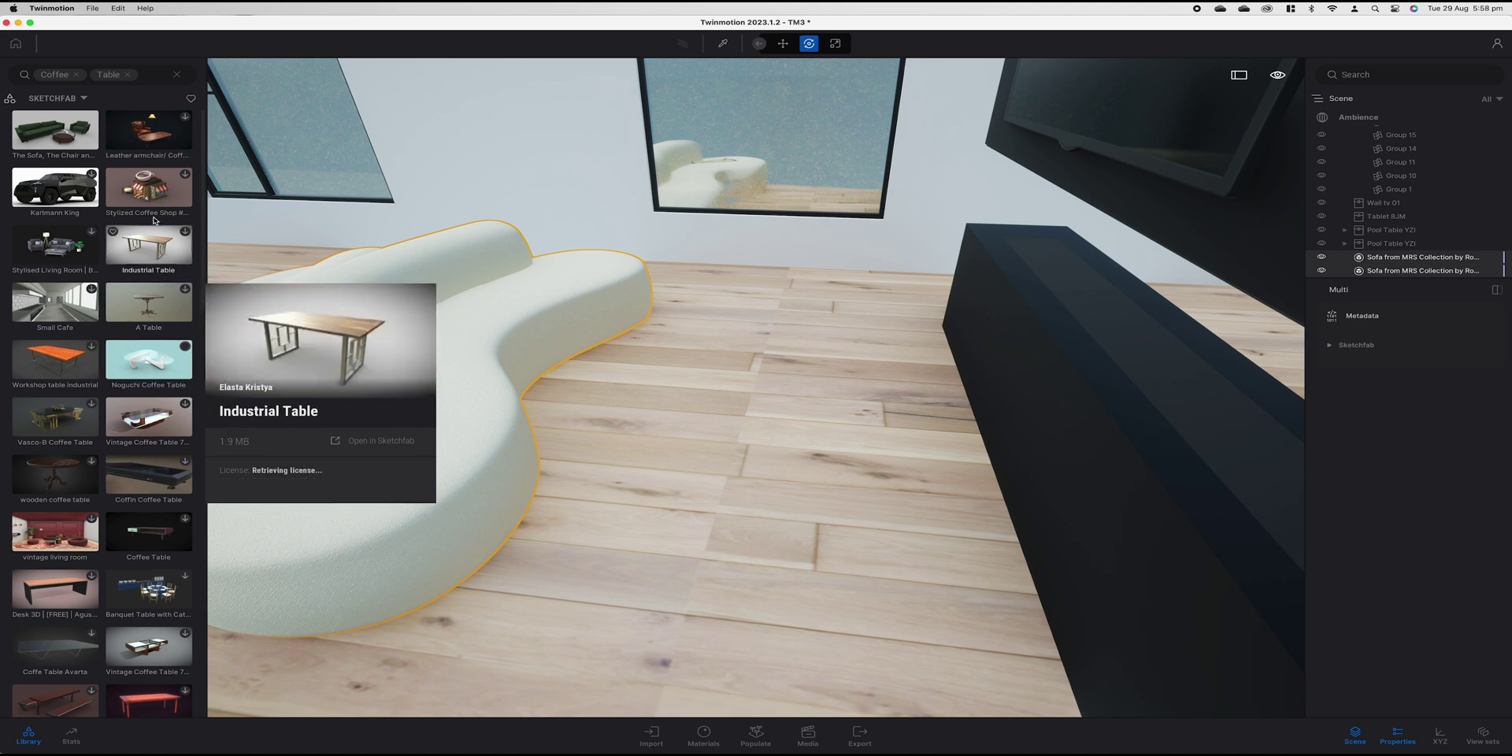
Browse further coffee table results and place Coffee Tables Four Legs with Rattan I Low-Poly between the sofas and TV wall
{"action": "scroll", "coordinate": [134, 500], "scroll_direction": "down", "scroll_amount": 3}
{"action": "scroll", "coordinate": [134, 499], "scroll_direction": "down", "scroll_amount": 5}
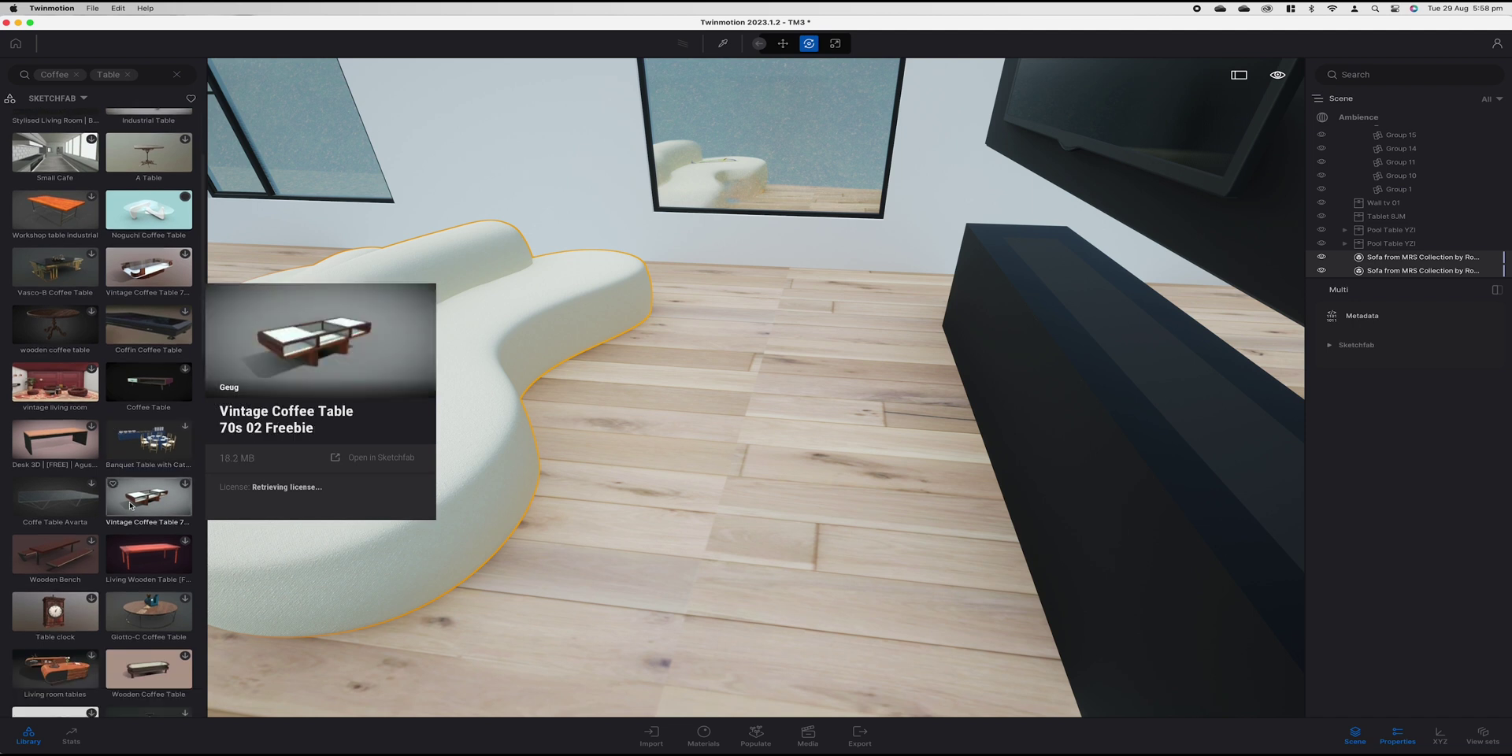
{"action": "scroll", "coordinate": [133, 494], "scroll_direction": "down", "scroll_amount": 6}
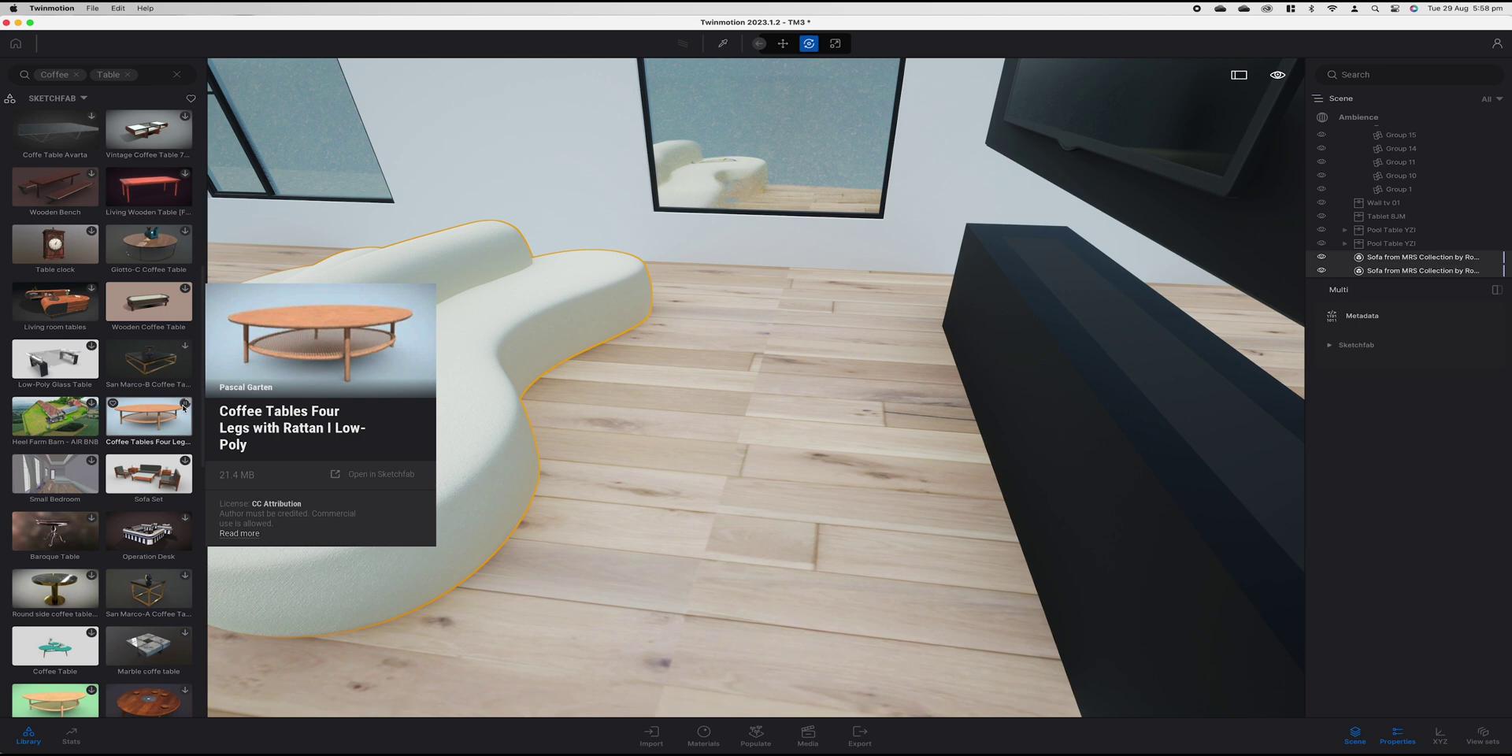
{"action": "scroll", "coordinate": [159, 273], "scroll_direction": "up", "scroll_amount": 13}
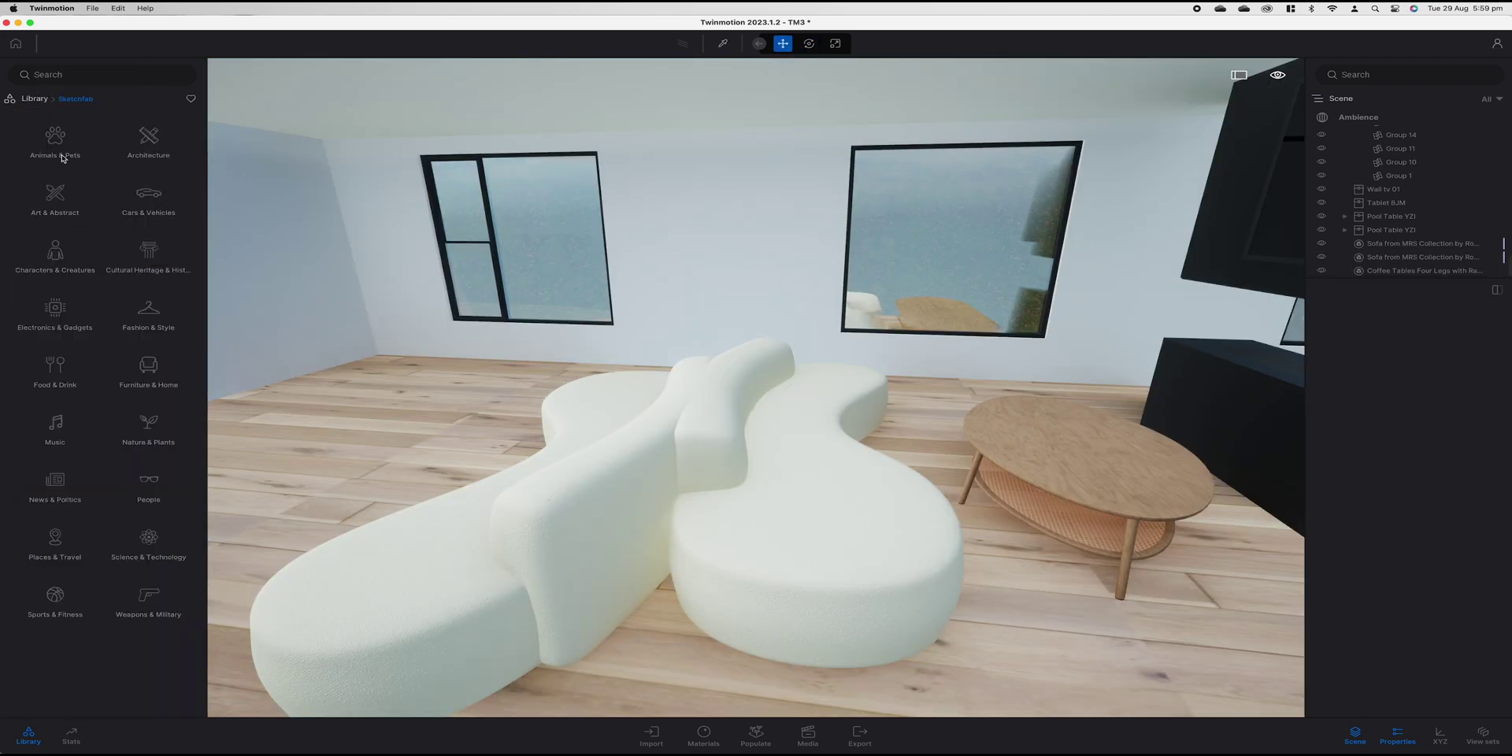
Look through the animated humans among the library's characters, then return to the library's main categories
{"action": "left_click", "coordinate": [36, 98]}
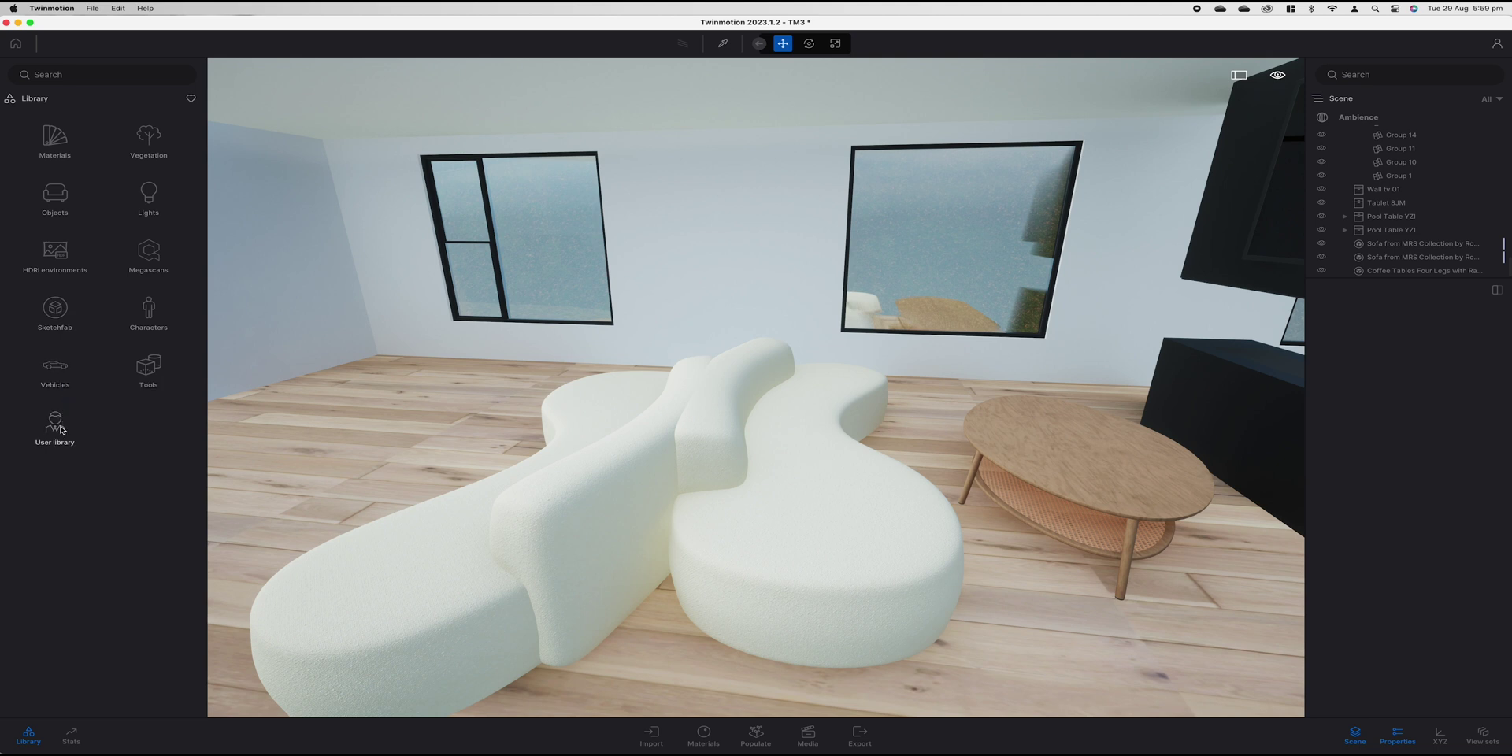
{"action": "left_click", "coordinate": [151, 312]}
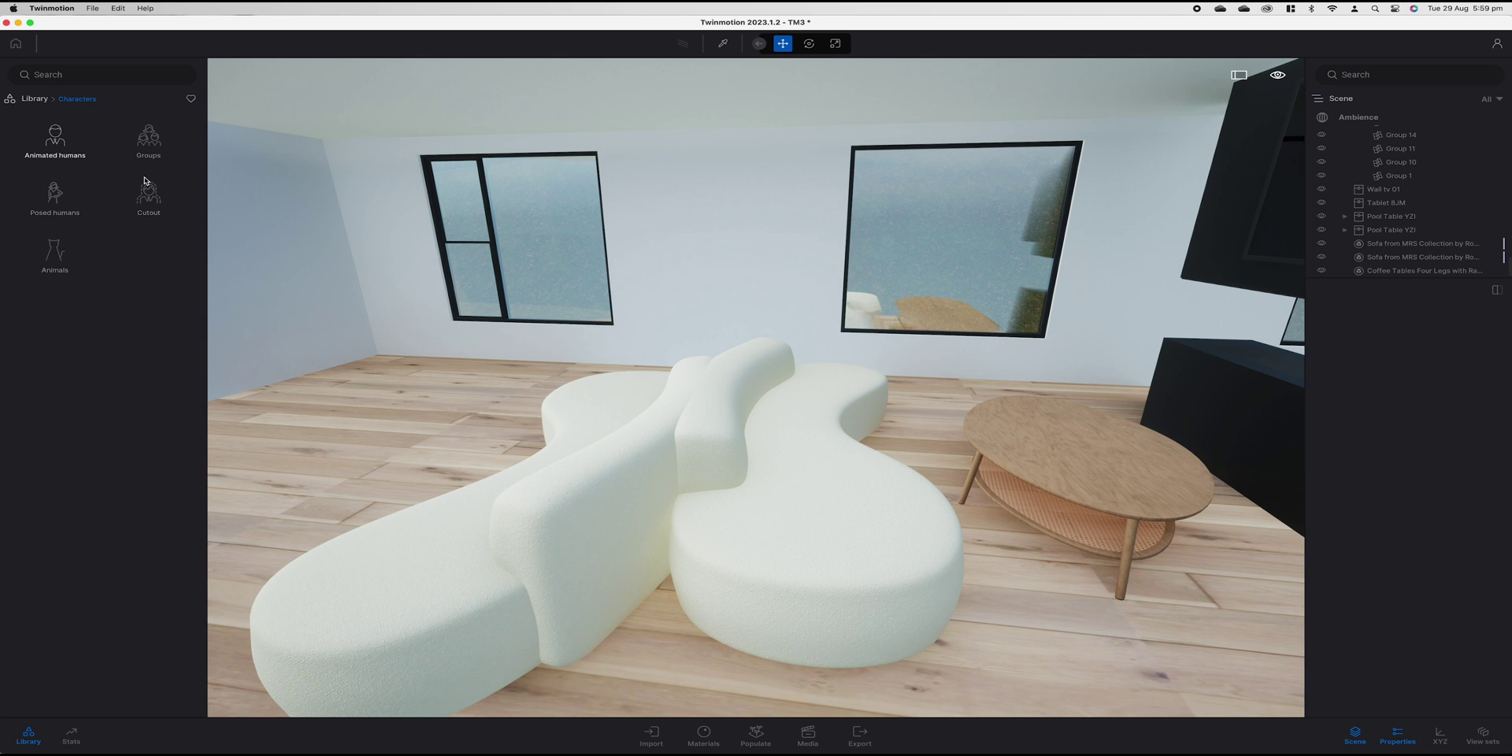
{"action": "left_click", "coordinate": [55, 141]}
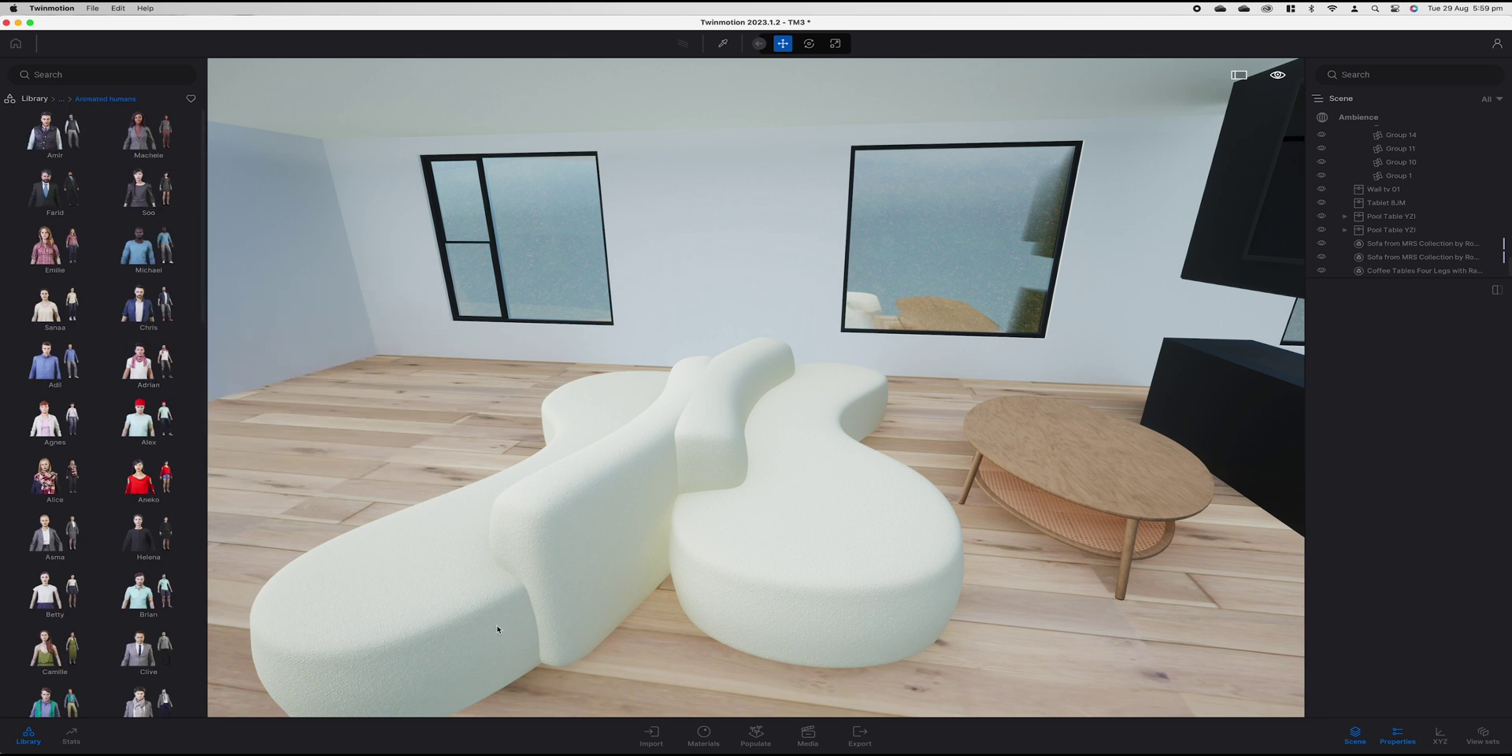
{"action": "left_click", "coordinate": [61, 99]}
{"action": "left_click", "coordinate": [35, 98]}
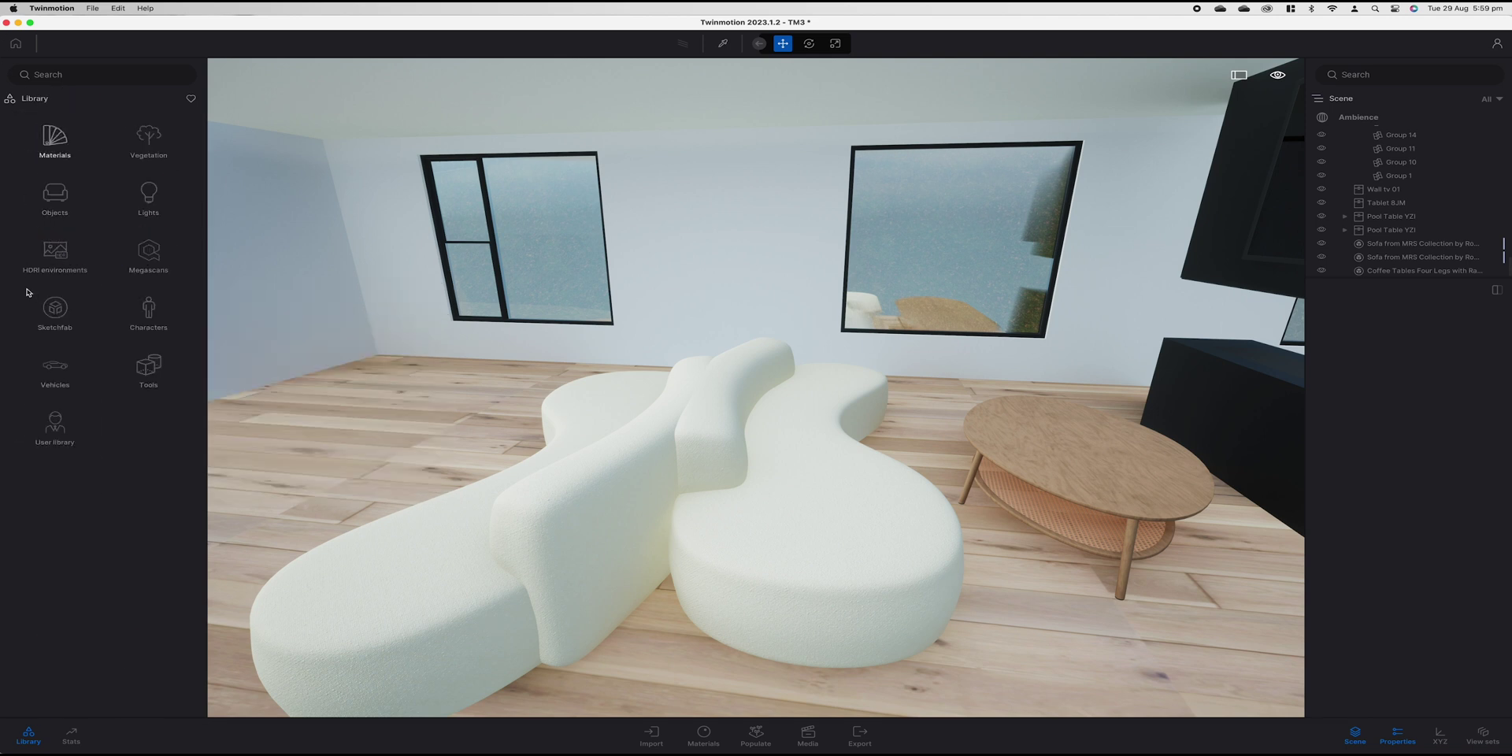
Look through the car models among the library's own vehicles
{"action": "left_click", "coordinate": [64, 368]}
{"action": "left_click", "coordinate": [57, 146]}
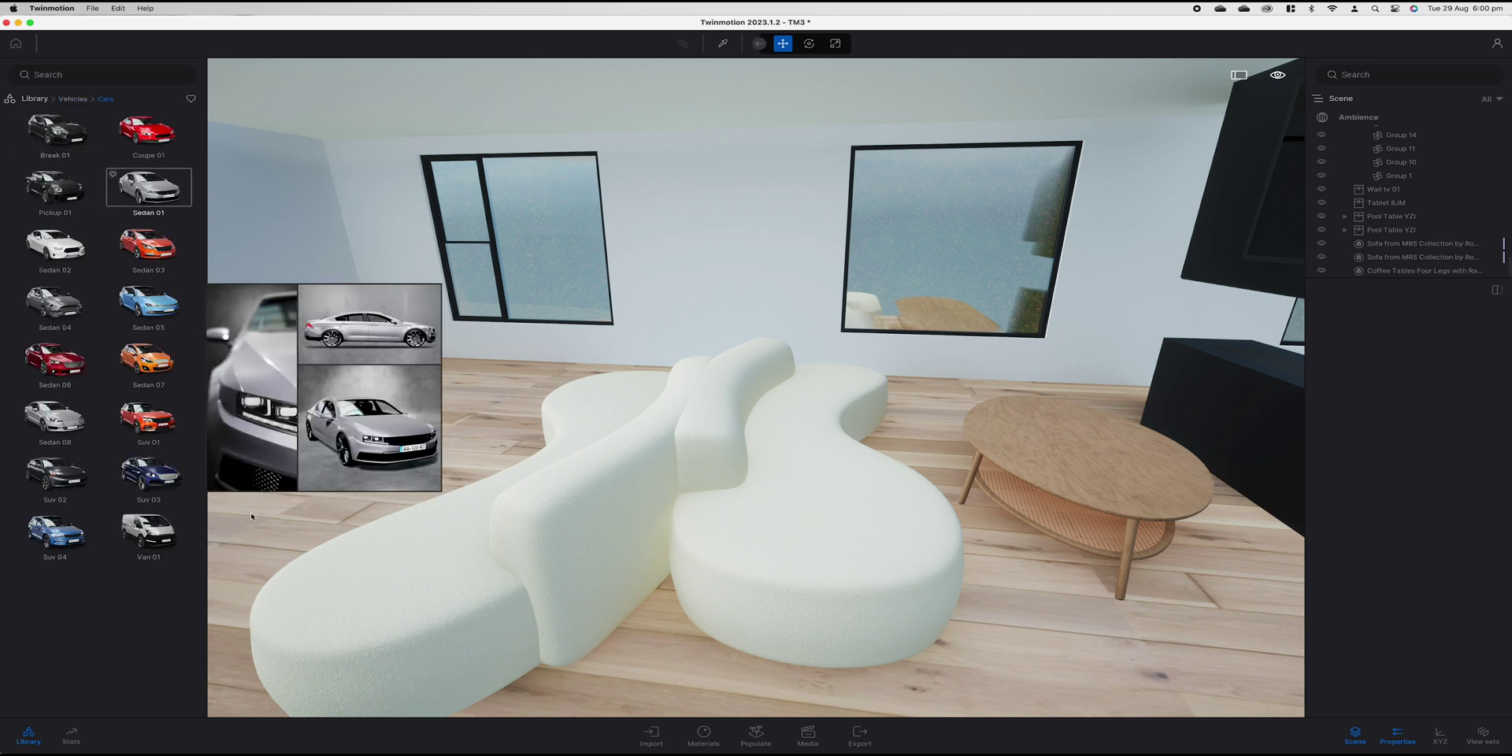
{"action": "left_click", "coordinate": [74, 101]}
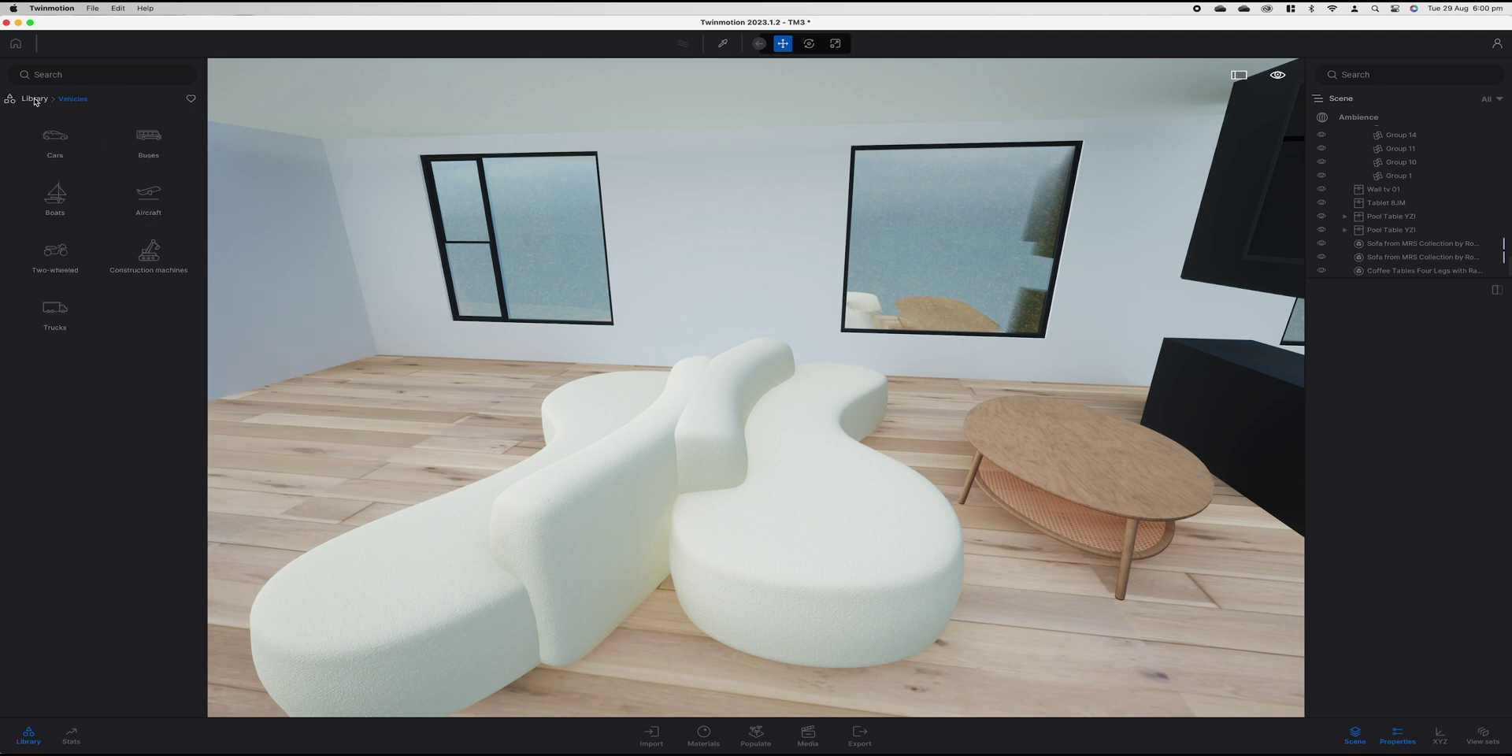
Examine the Sketchfab models in the Cars & Vehicles category
{"action": "left_click", "coordinate": [34, 100]}
{"action": "left_click", "coordinate": [55, 313]}
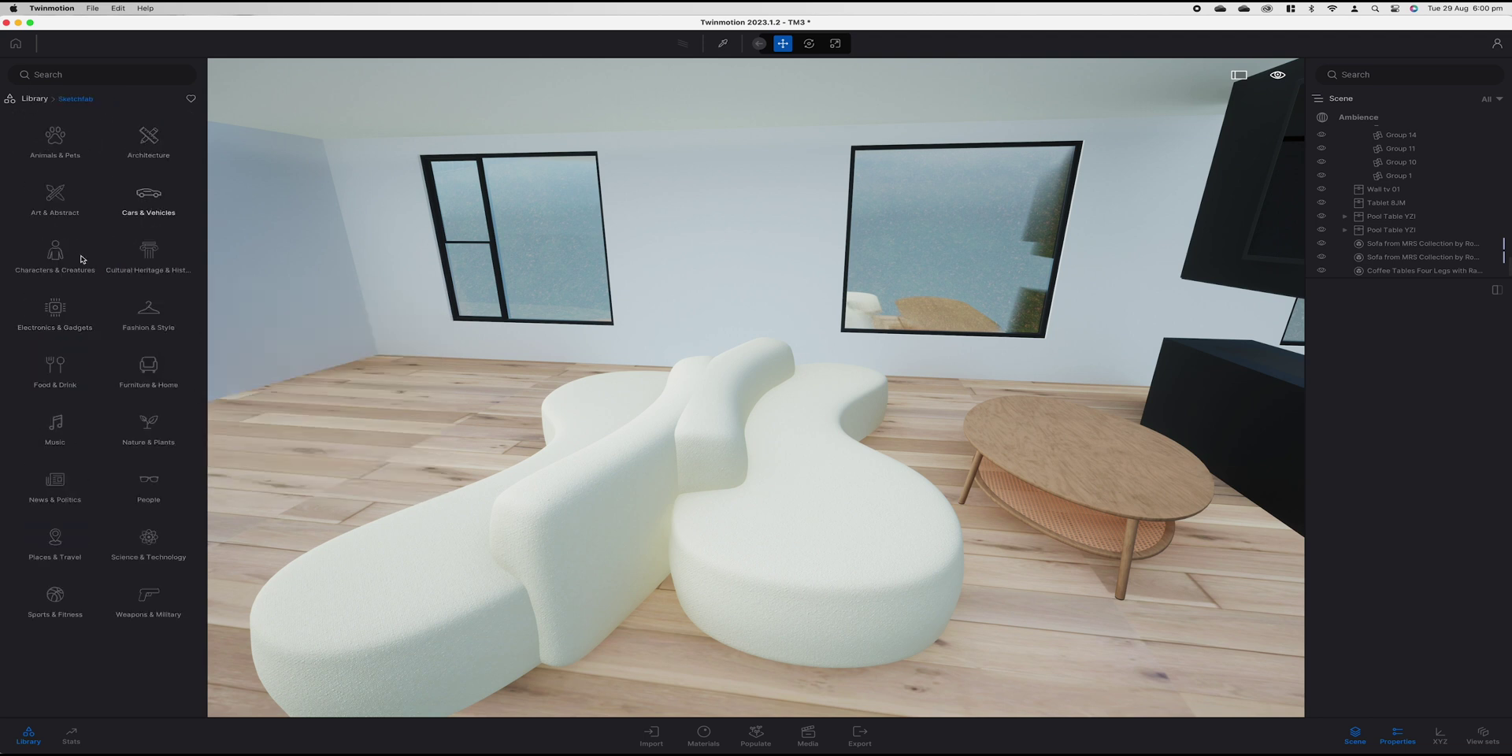
{"action": "left_click", "coordinate": [149, 203]}
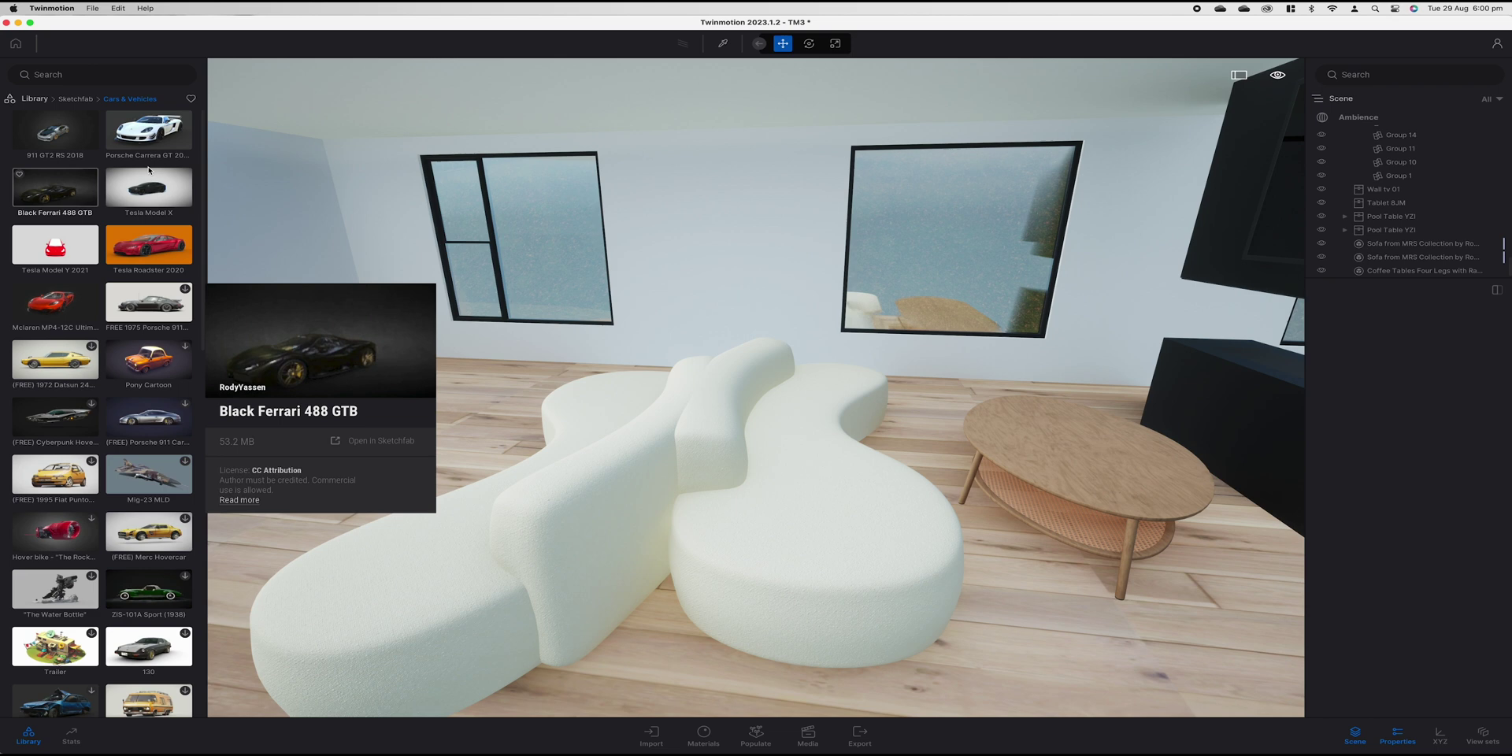
{"action": "mouse_move", "coordinate": [159, 193]}
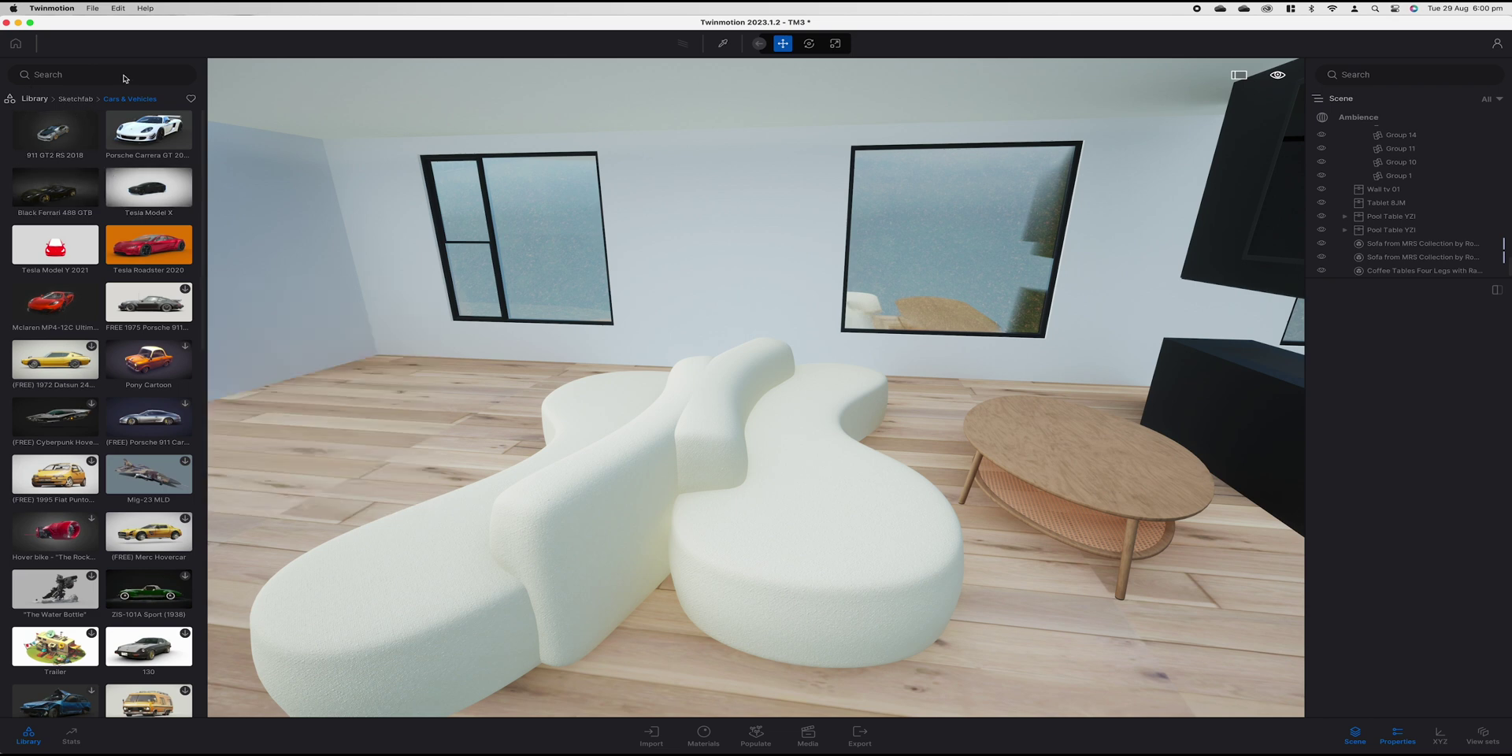
{"action": "left_click", "coordinate": [69, 99]}
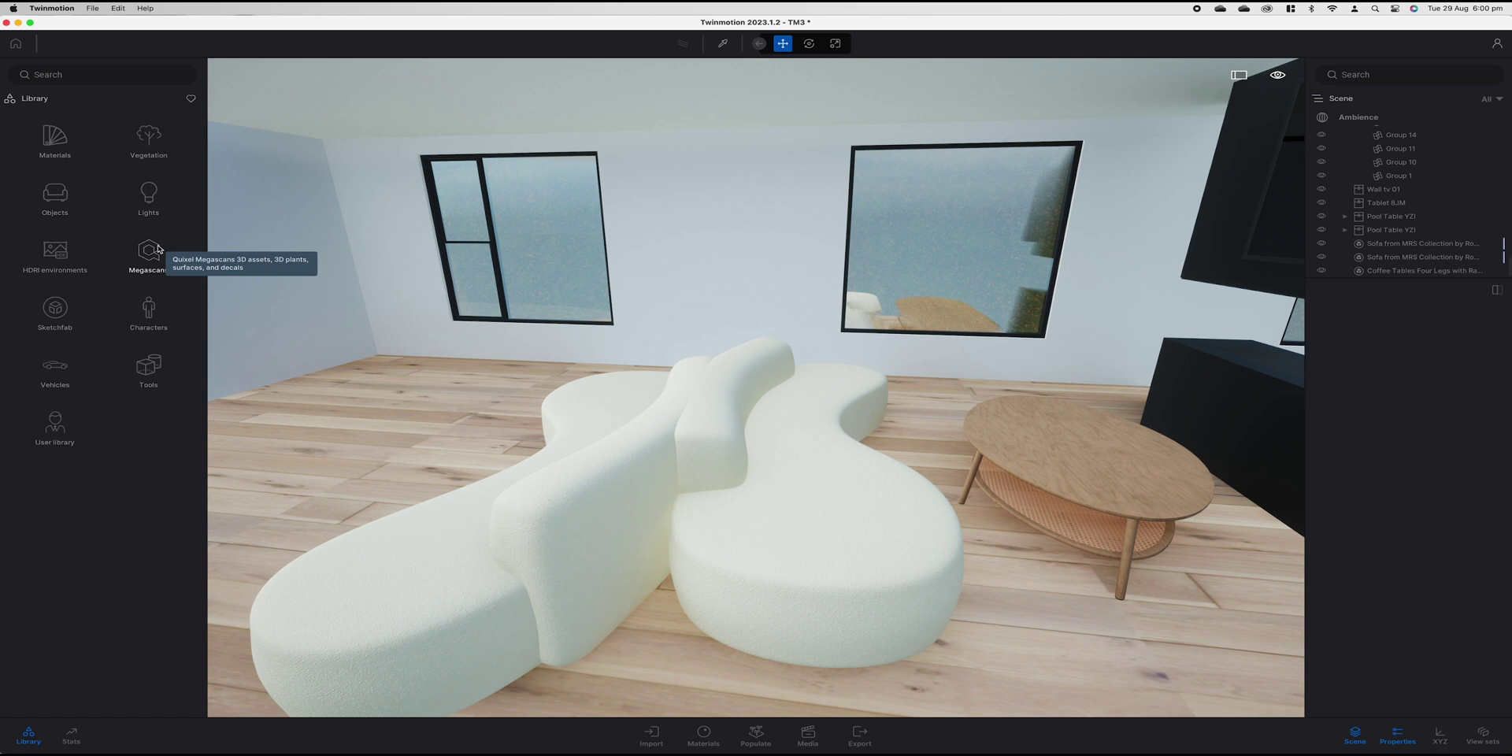
Open the Megascans 3D assets for interior furniture and show the table models
{"action": "left_click", "coordinate": [157, 249]}
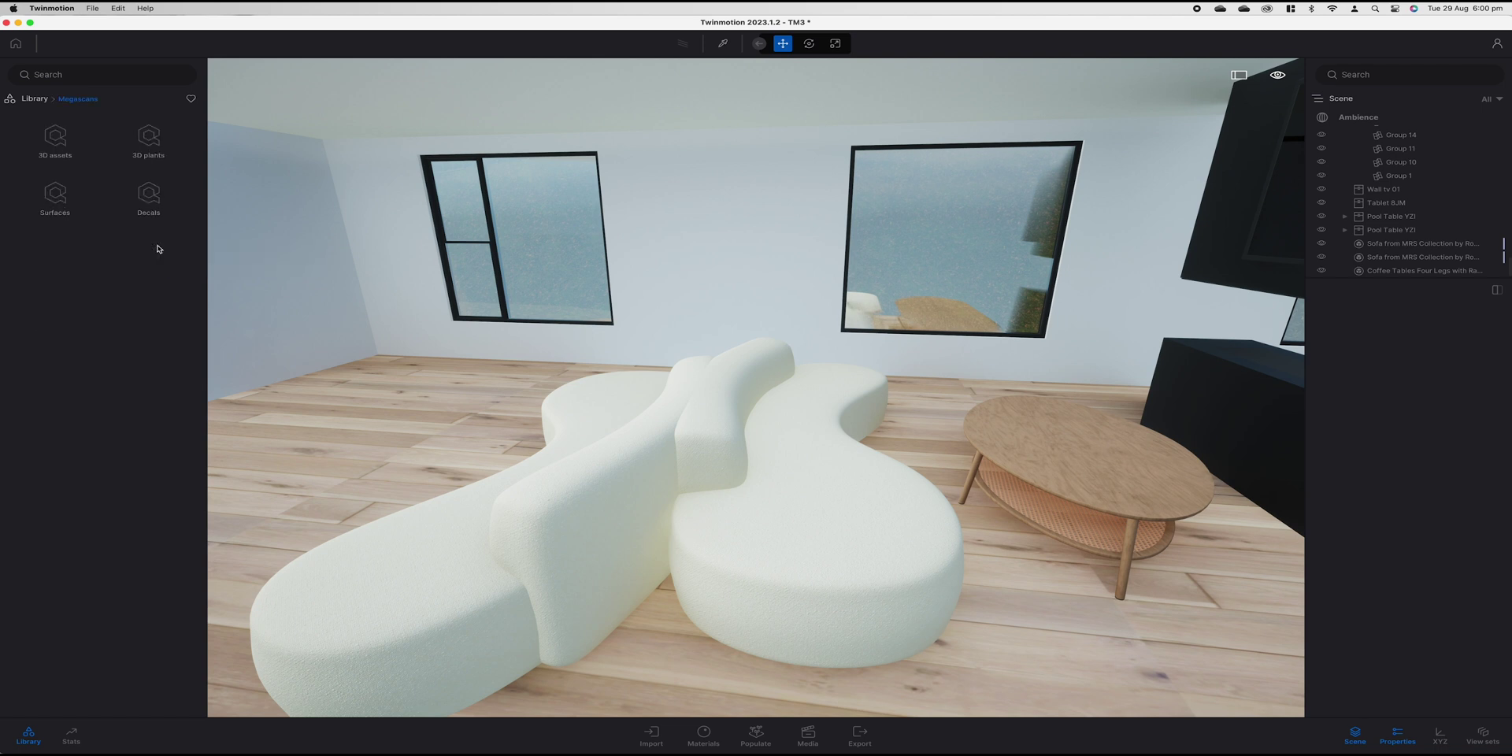
{"action": "left_click", "coordinate": [63, 140]}
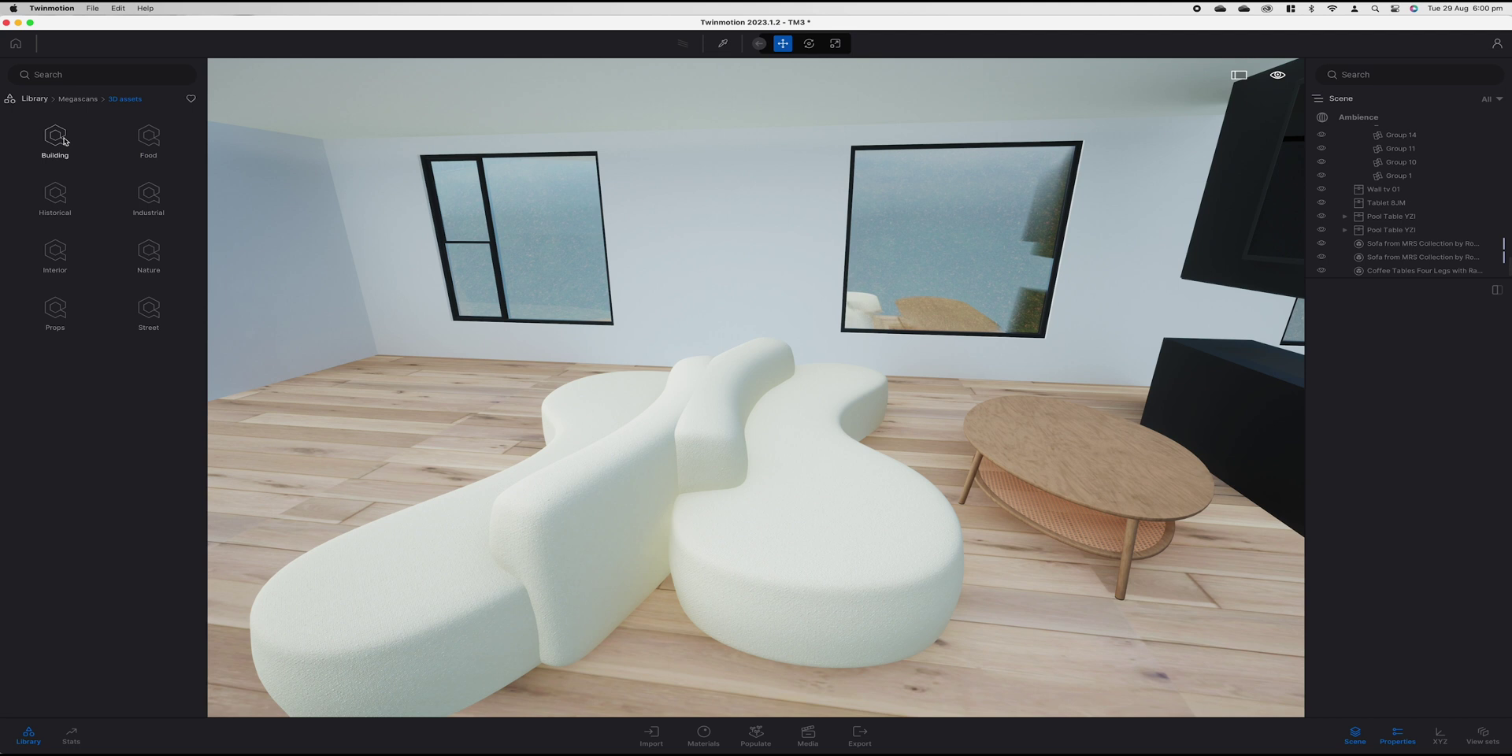
{"action": "left_click", "coordinate": [66, 251]}
{"action": "left_click", "coordinate": [57, 253]}
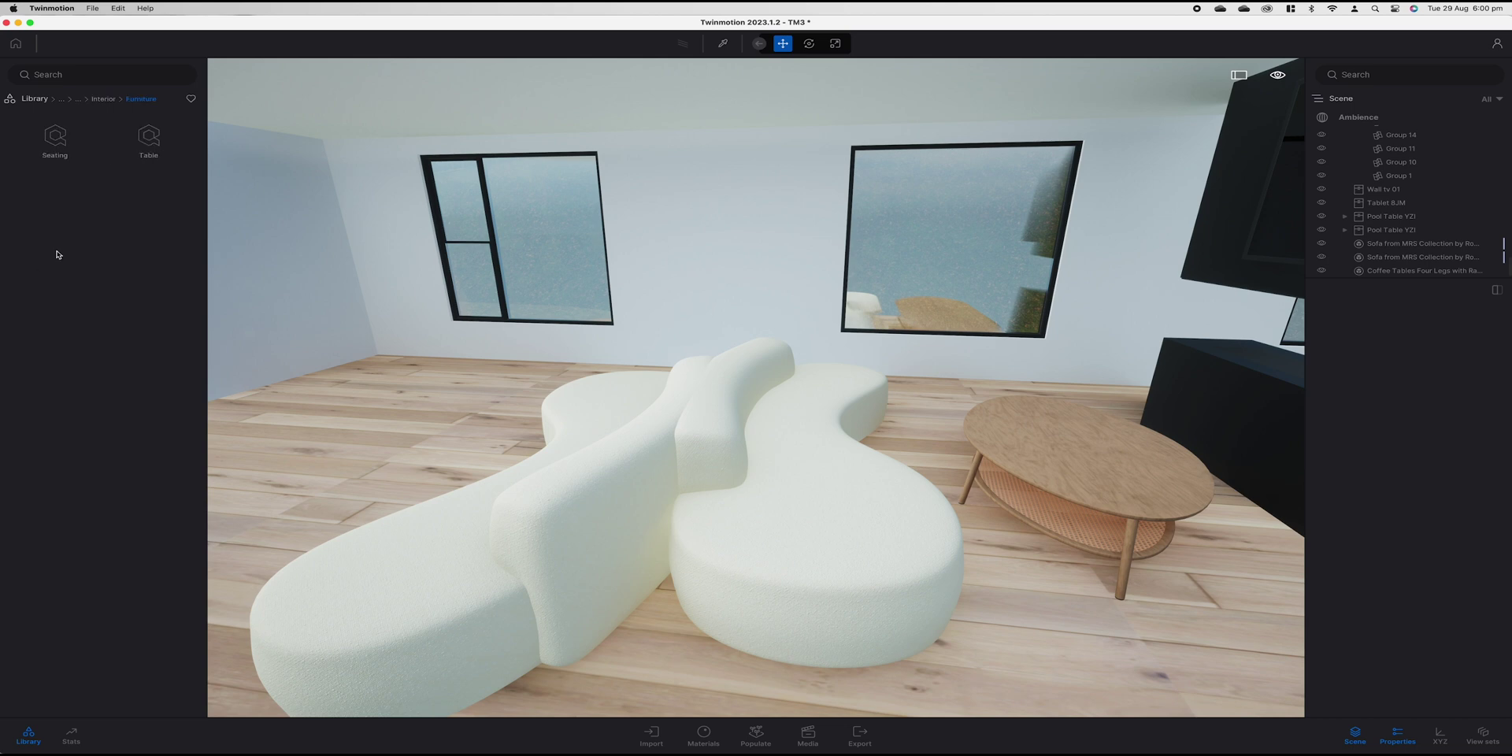
{"action": "left_click", "coordinate": [149, 139]}
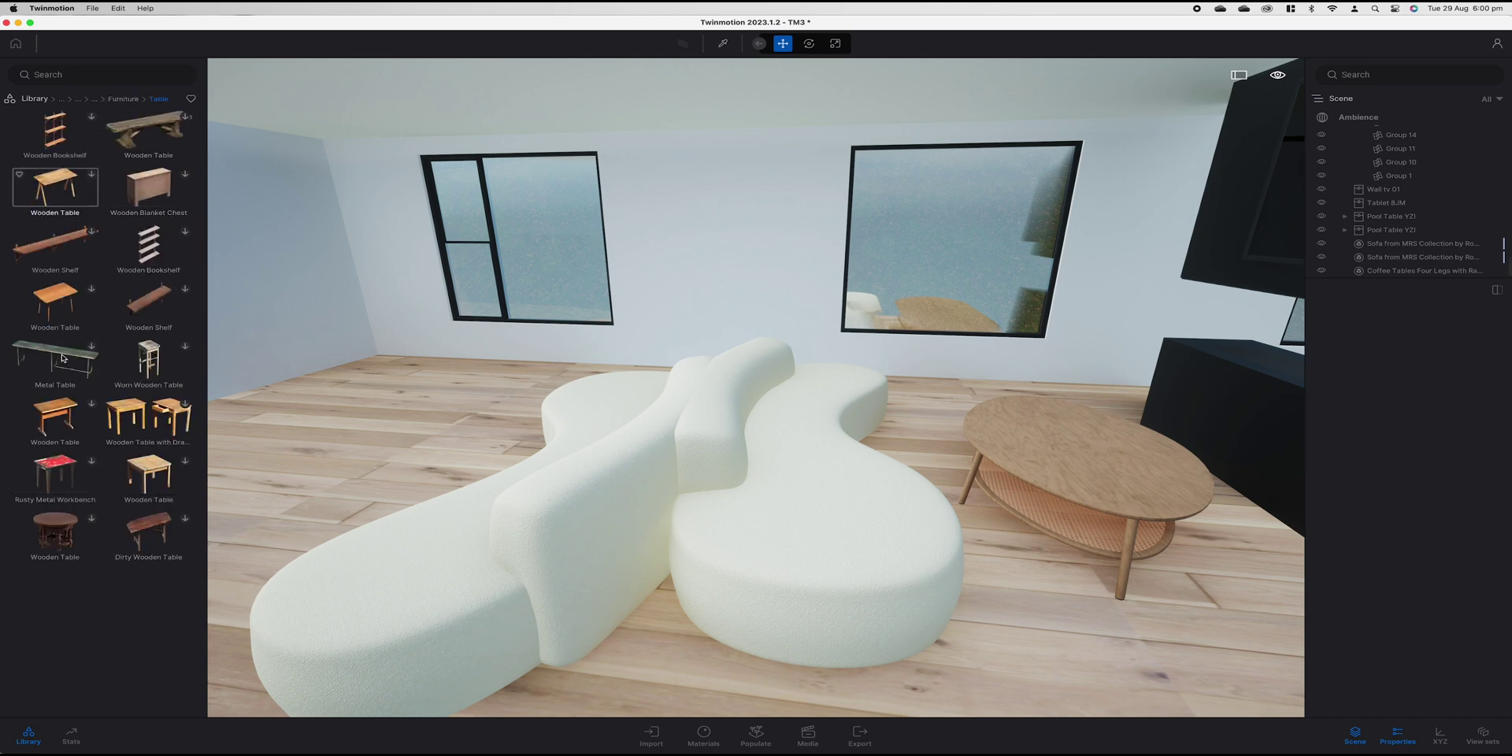
Download the Megascans Wooden Table with angled legs and place it on the open floor behind the sofas
{"action": "right_click_drag", "start_coordinate": [480, 530], "coordinate": [685, 530]}
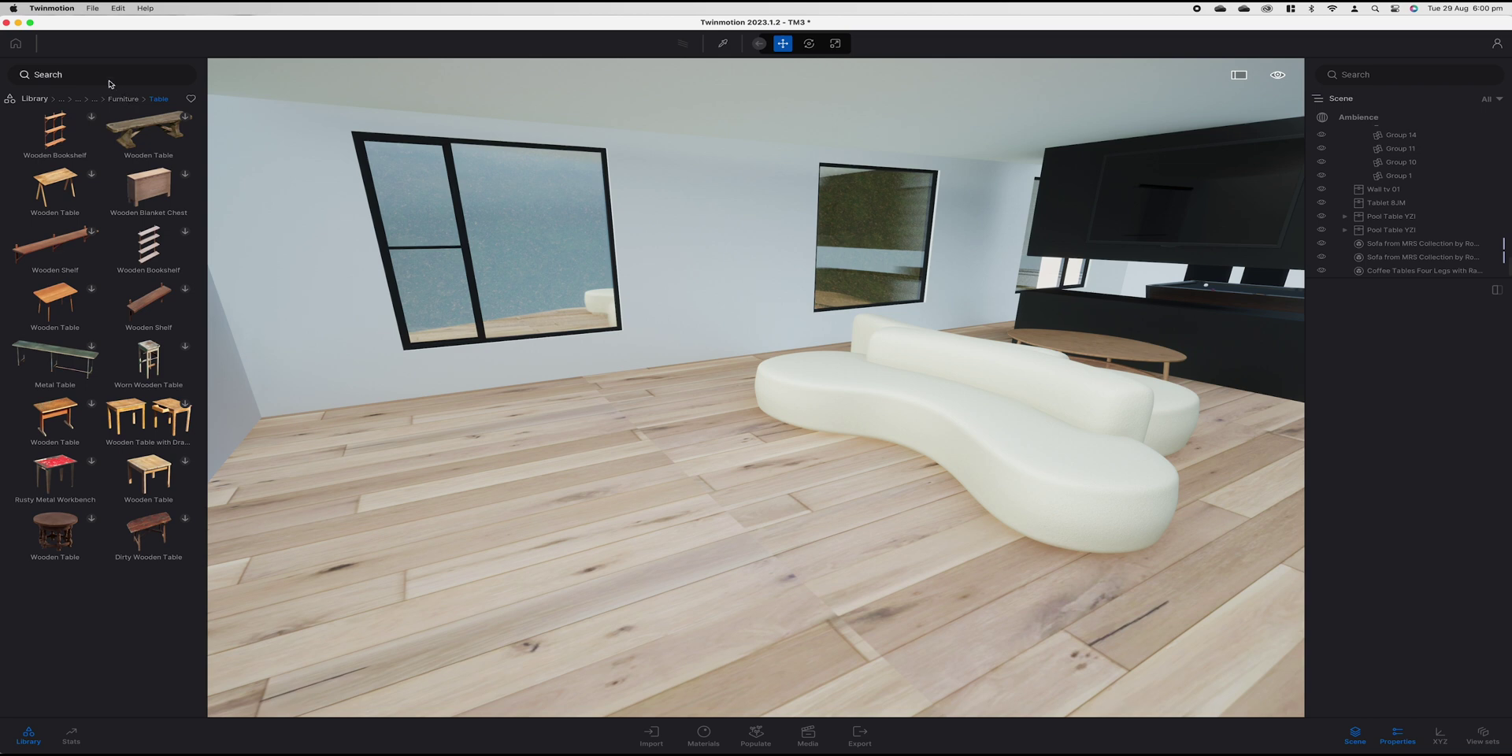
{"action": "key", "text": "s"}
{"action": "key", "text": "a"}
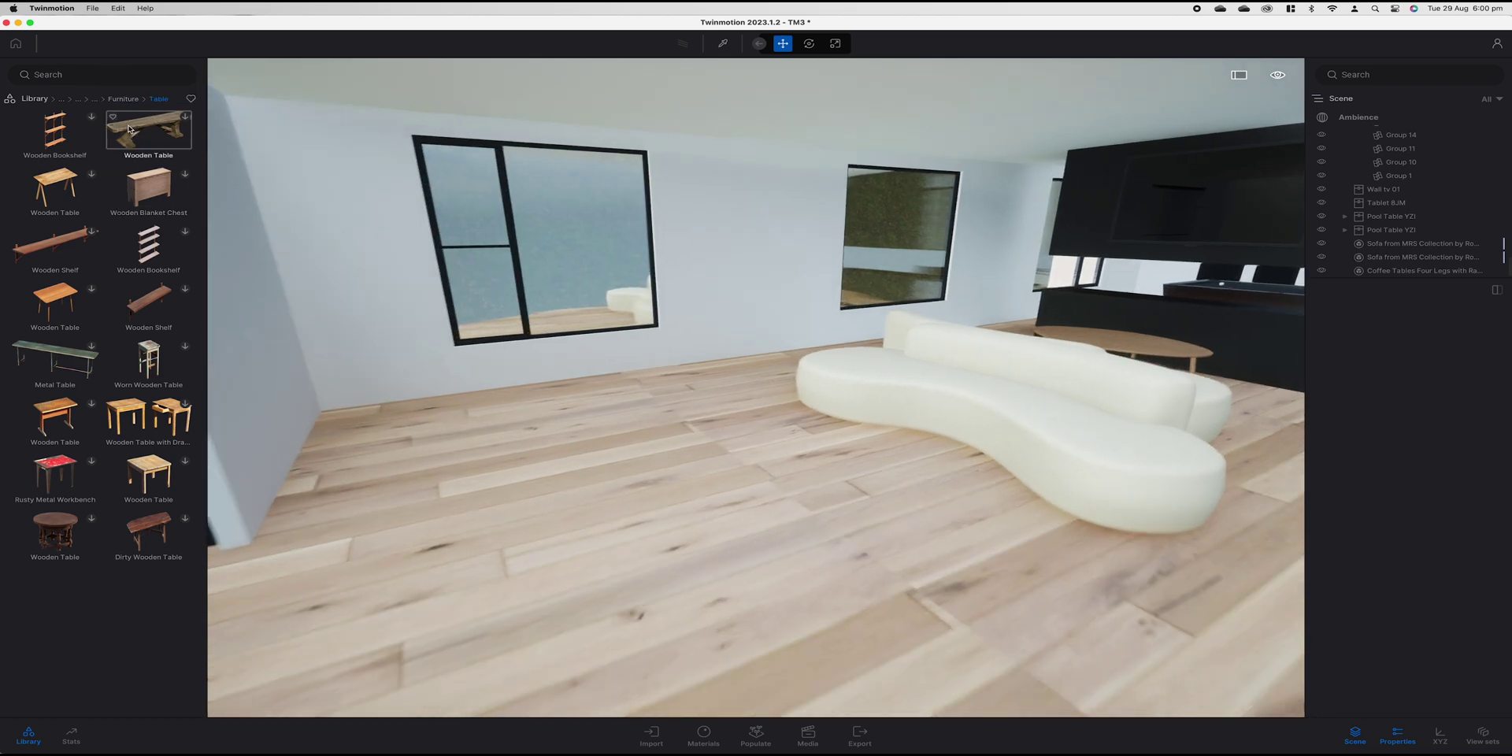
{"action": "key", "text": "w"}
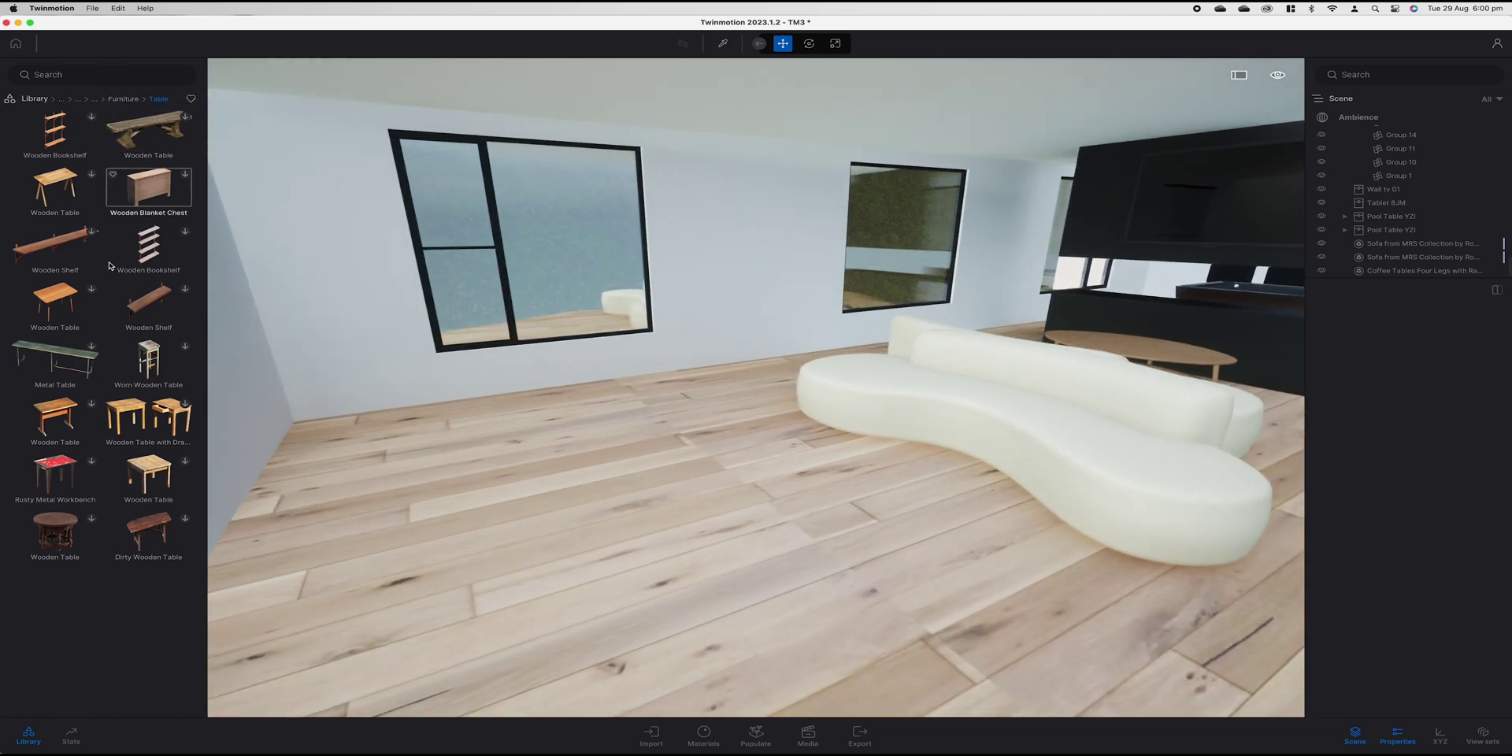
{"action": "left_click", "coordinate": [92, 175]}
{"action": "left_click_drag", "start_coordinate": [483, 448], "coordinate": [576, 566]}
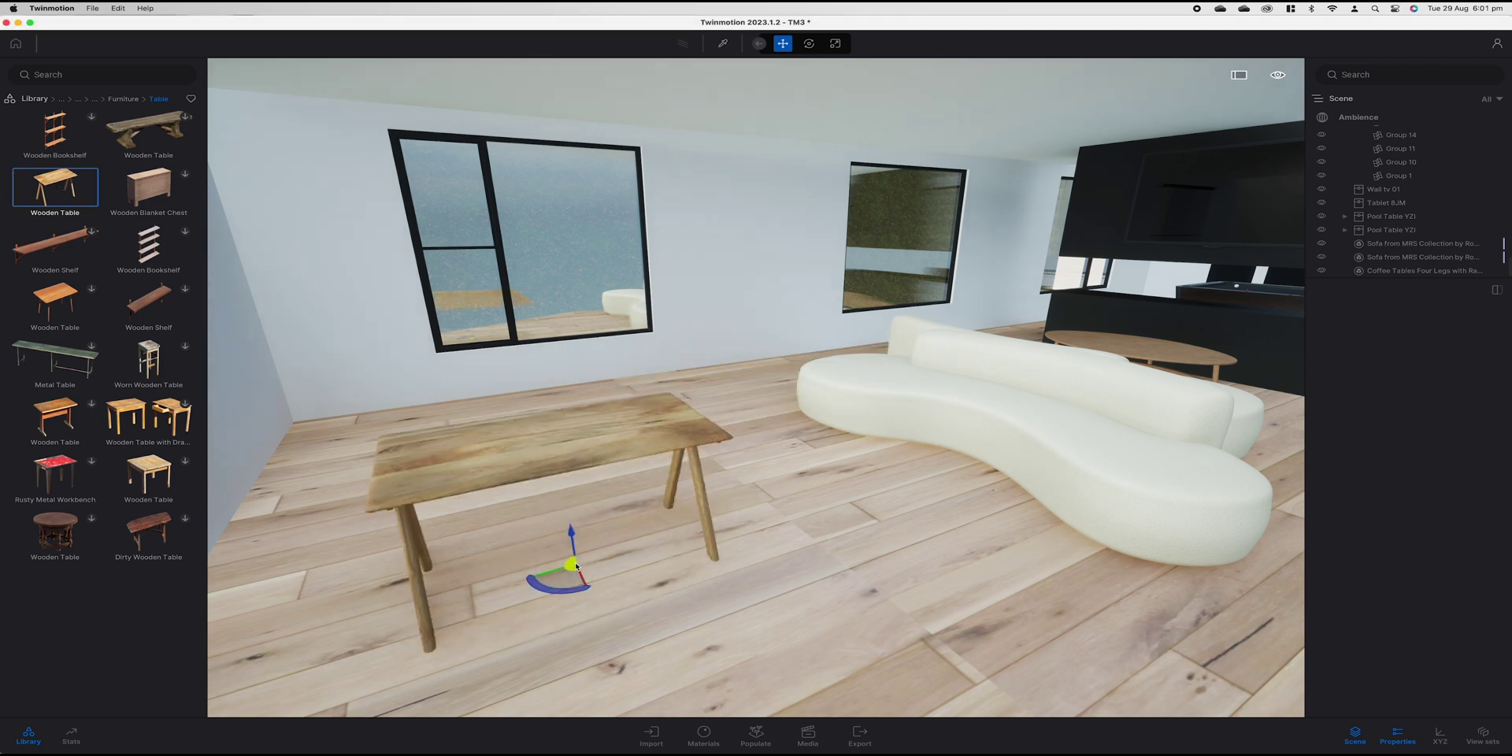
Inspect the wooden table's top, legs and underside up close from several sides
{"action": "key", "text": "Delete"}
{"action": "scroll", "coordinate": [587, 503], "scroll_direction": "up", "scroll_amount": 2}
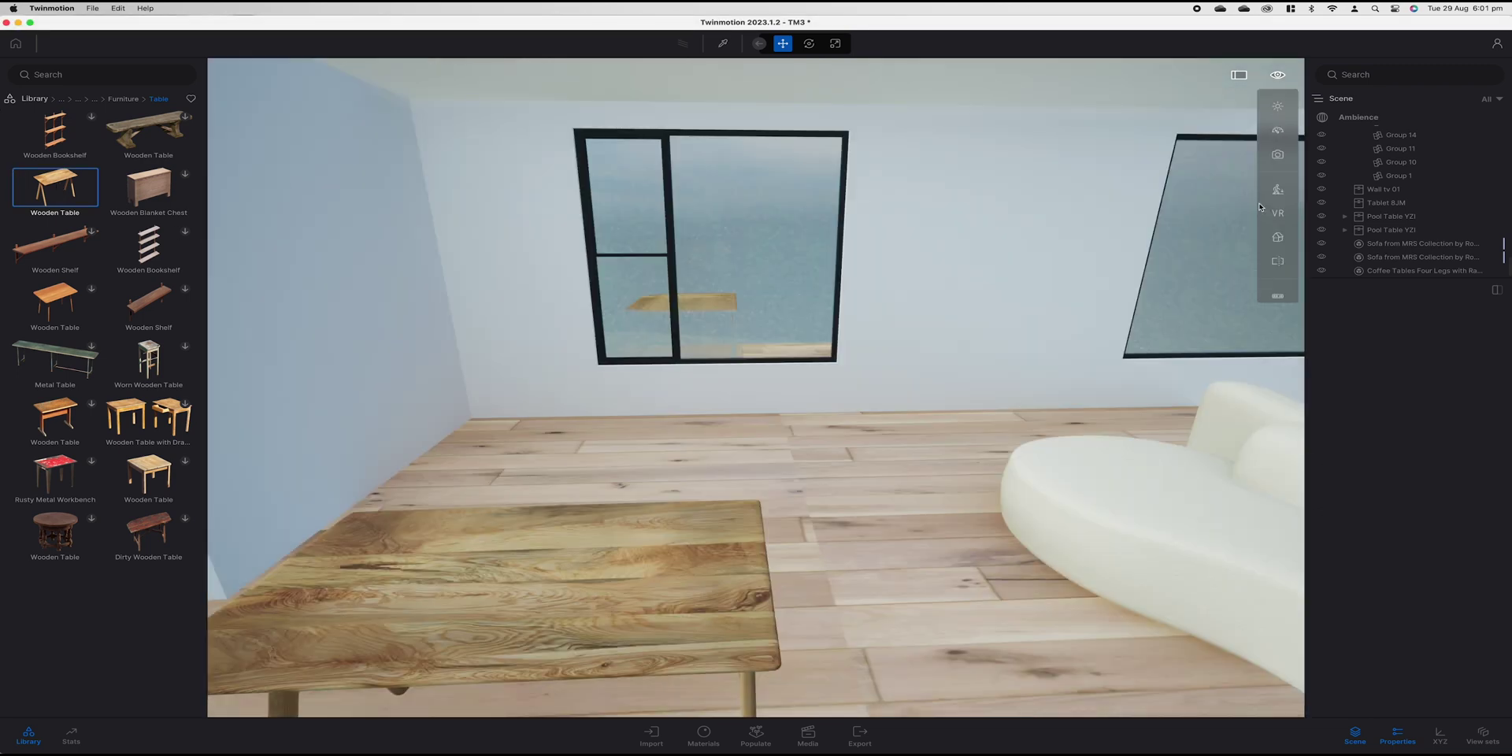
{"action": "left_click", "coordinate": [1278, 193]}
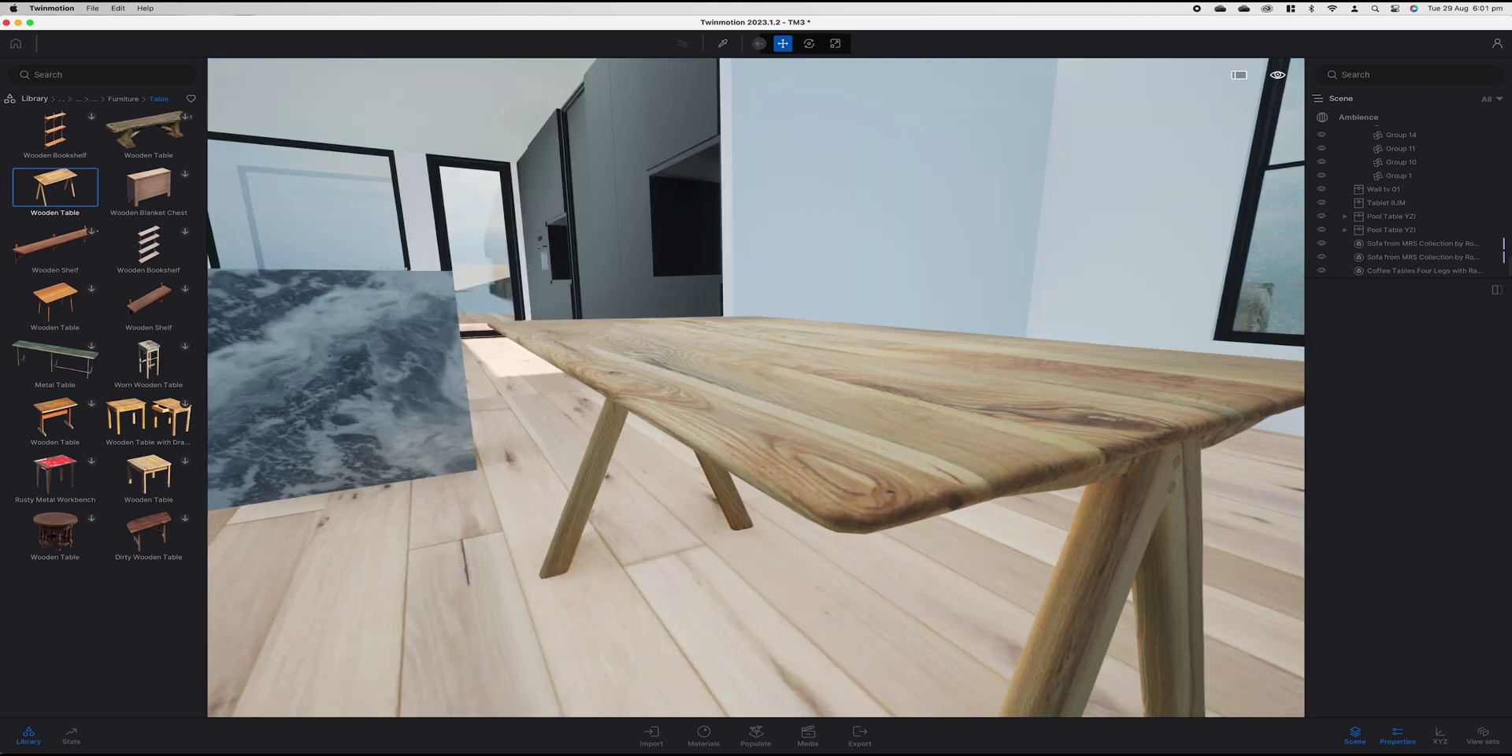
{"action": "key", "text": "a"}
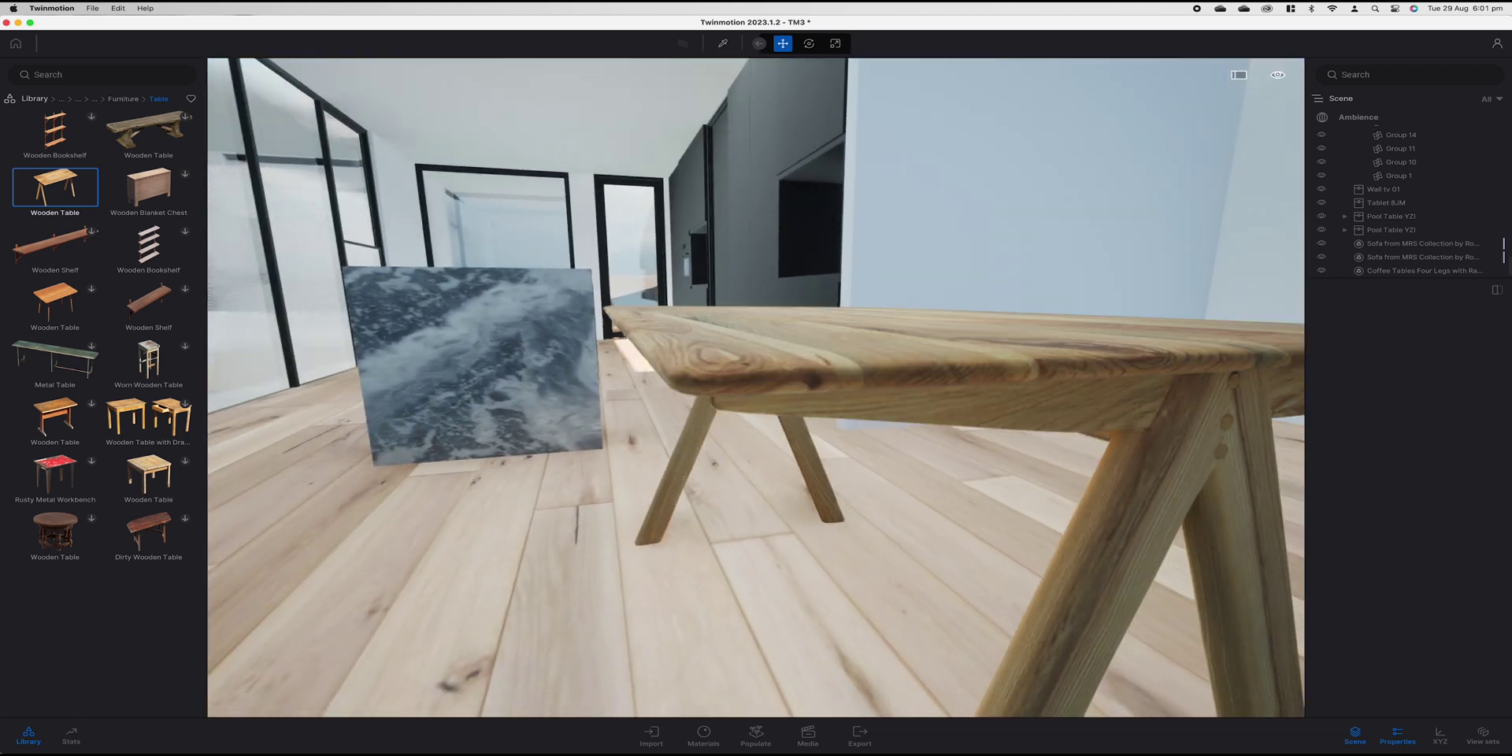
{"action": "key", "text": "w"}
{"action": "key", "text": "d"}
{"action": "key", "text": "q"}
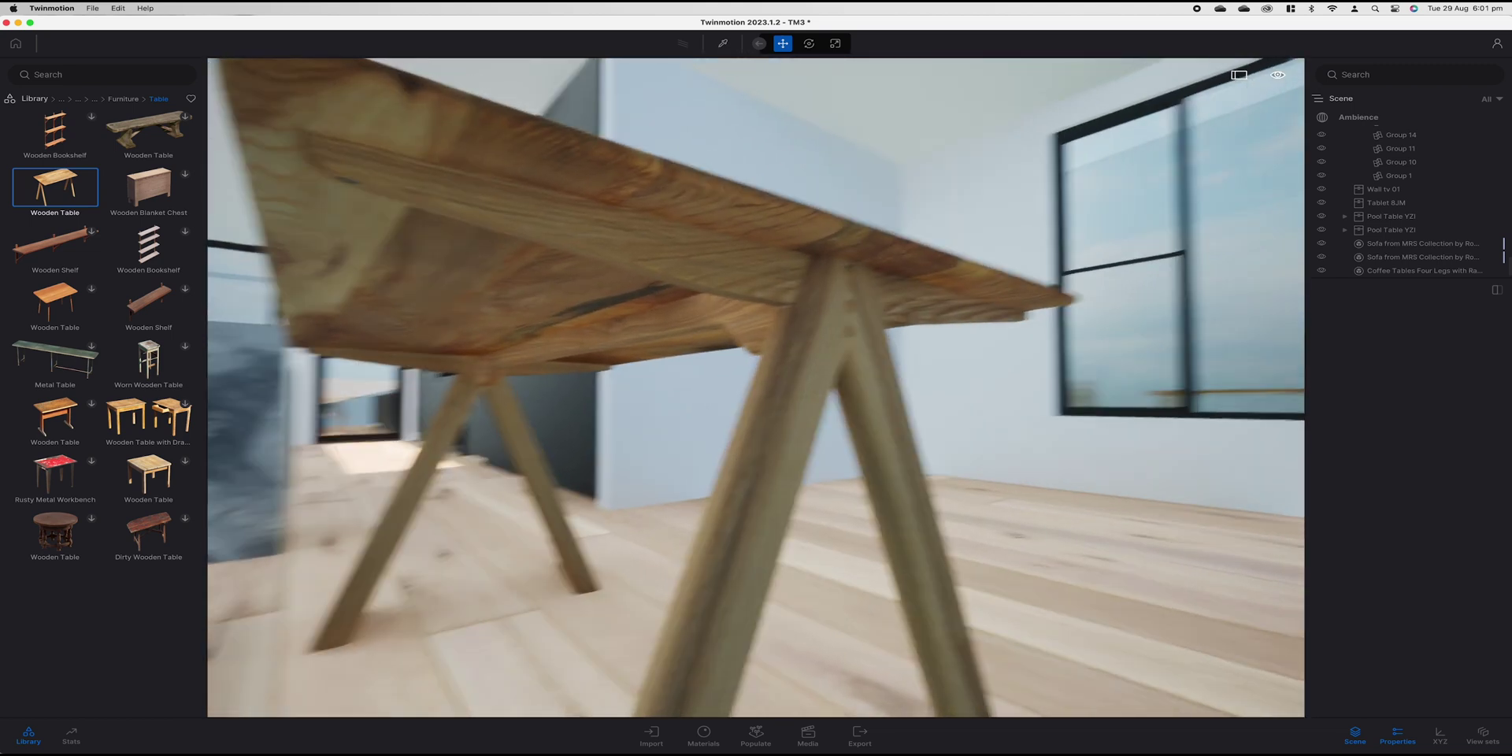
{"action": "right_click_drag", "start_coordinate": [512, 512], "coordinate": [992, 477]}
{"action": "key", "text": "a"}
{"action": "key", "text": "a"}
{"action": "key", "text": "s"}
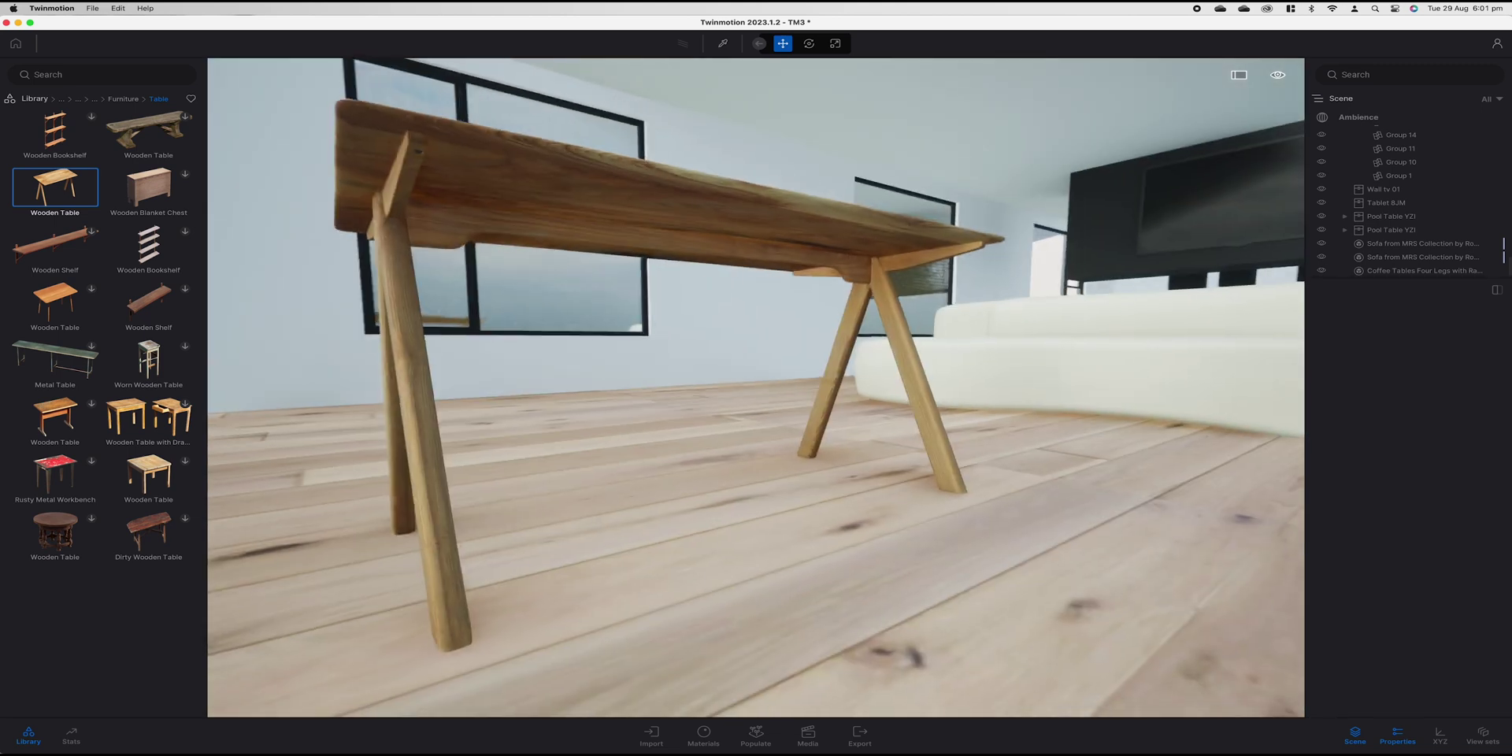
{"action": "key", "text": "e"}
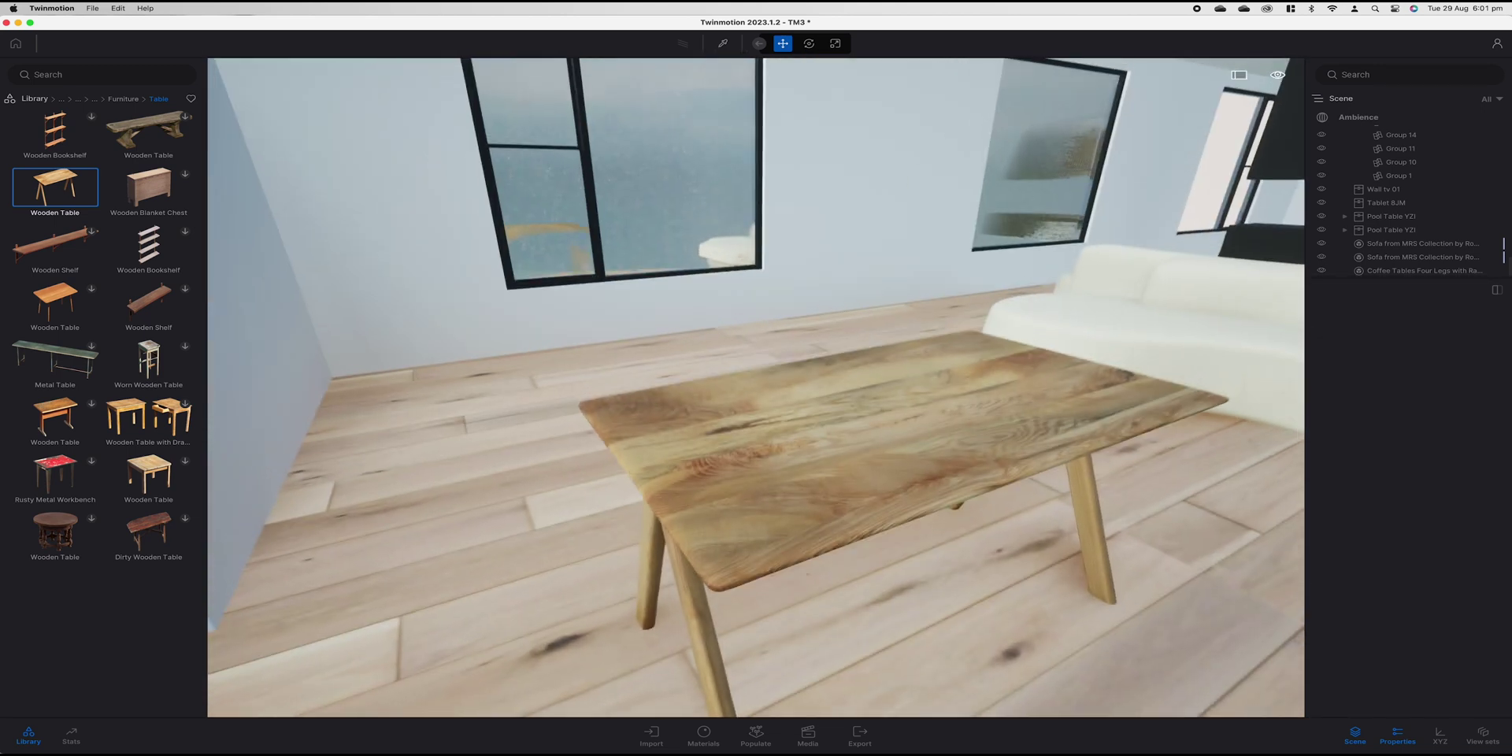
{"action": "key", "text": "s"}
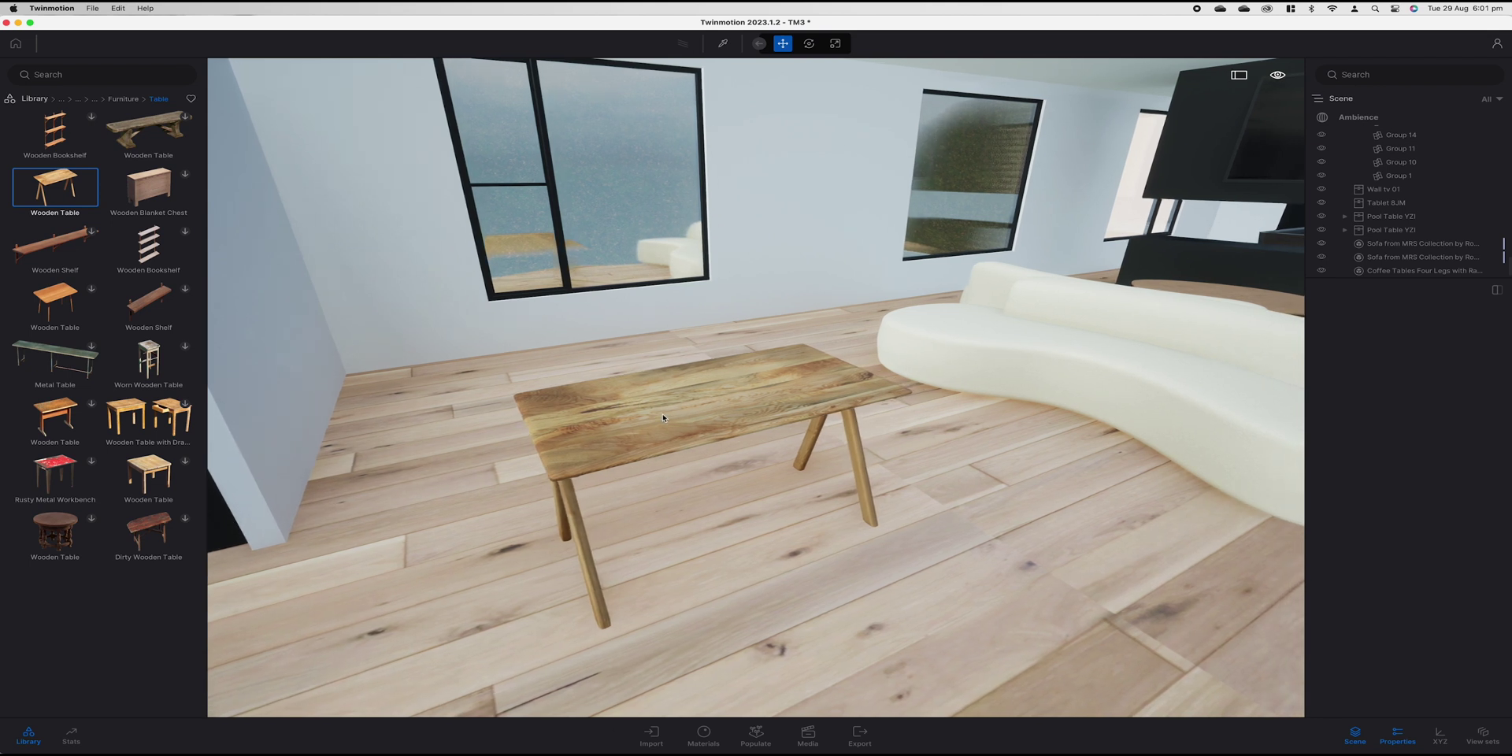
Delete the wooden table from the living room floor
{"action": "left_click", "coordinate": [664, 414]}
{"action": "key", "text": "Delete"}
Look through the Fireplace and Wall categories of the Megascans interior assets
{"action": "left_click", "coordinate": [95, 99]}
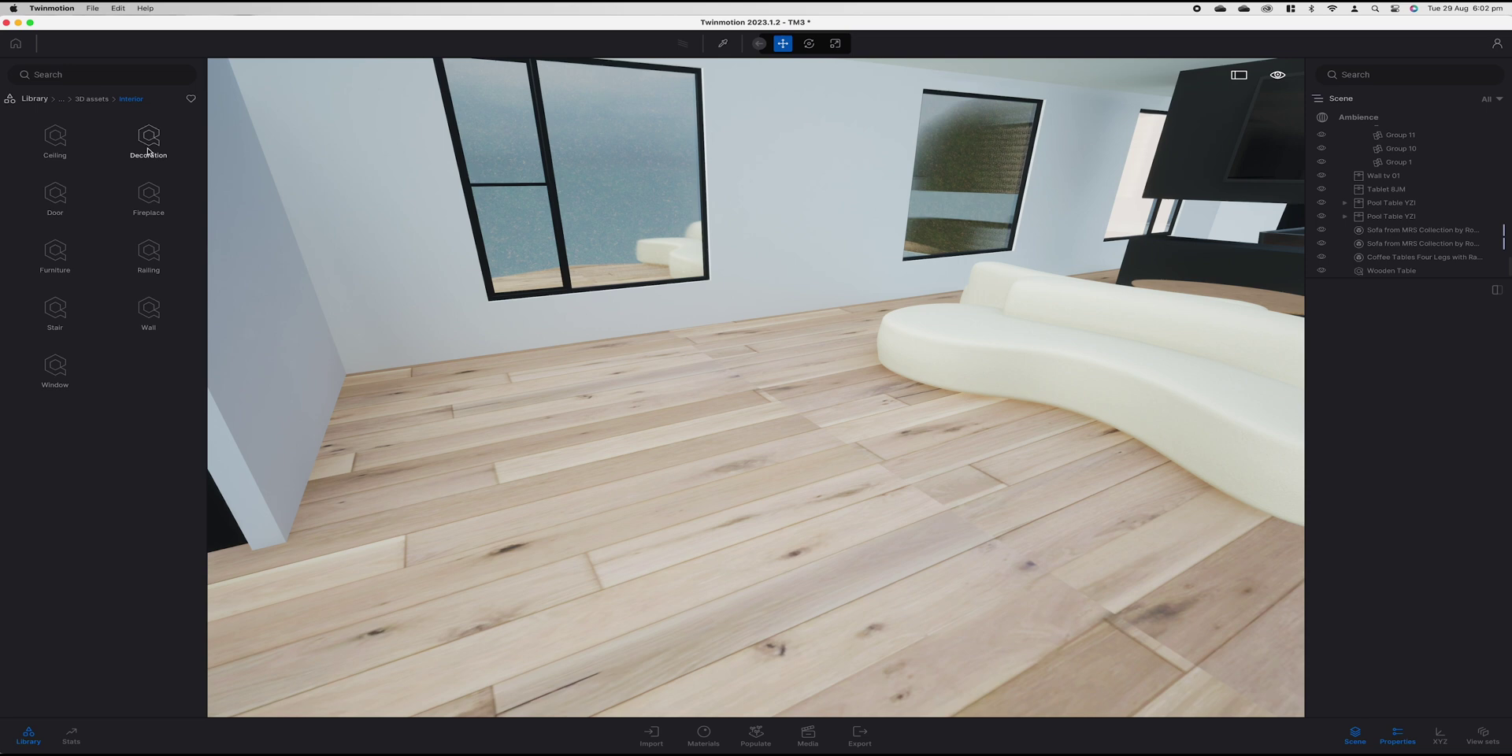
{"action": "left_click", "coordinate": [148, 197]}
{"action": "right_click_drag", "start_coordinate": [419, 470], "coordinate": [890, 469]}
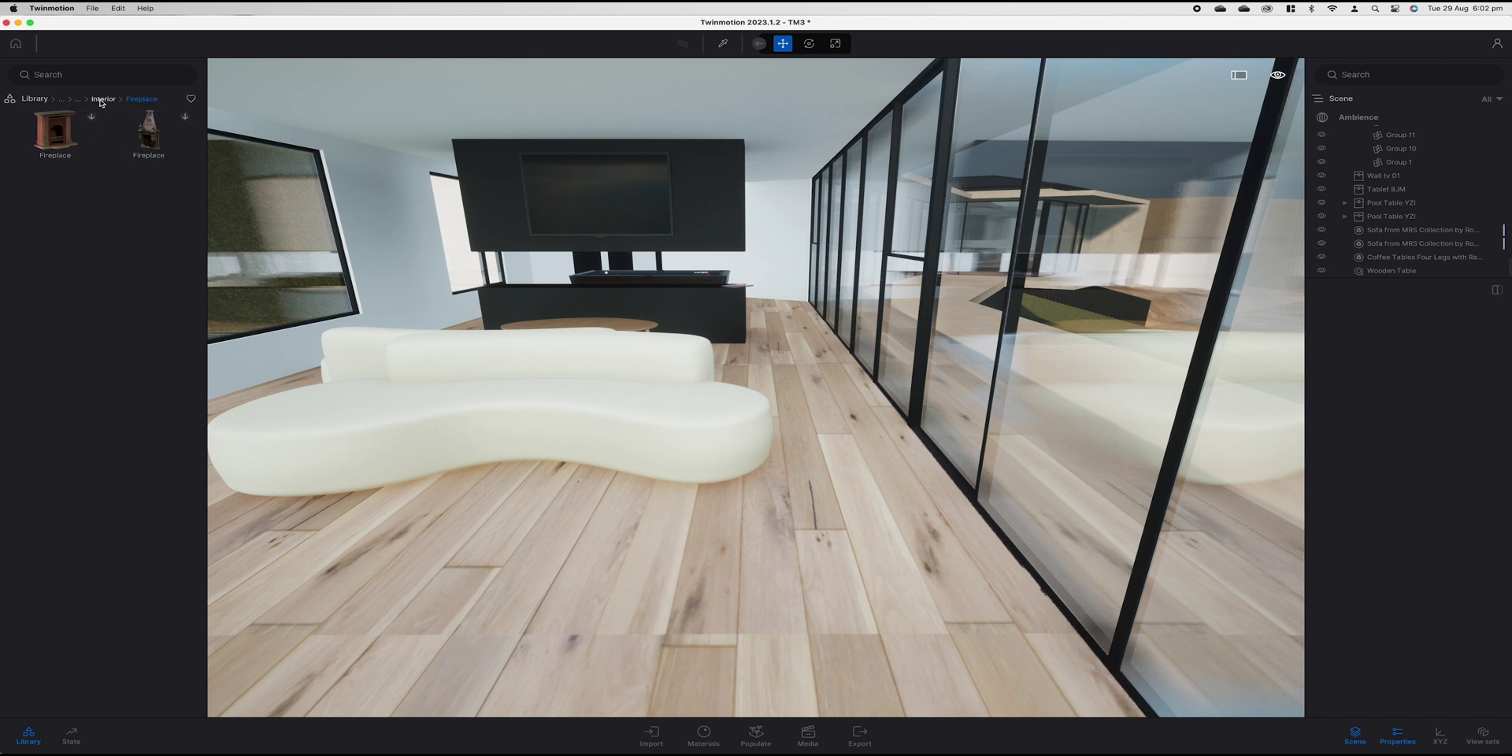
{"action": "left_click", "coordinate": [102, 100]}
{"action": "left_click", "coordinate": [149, 308]}
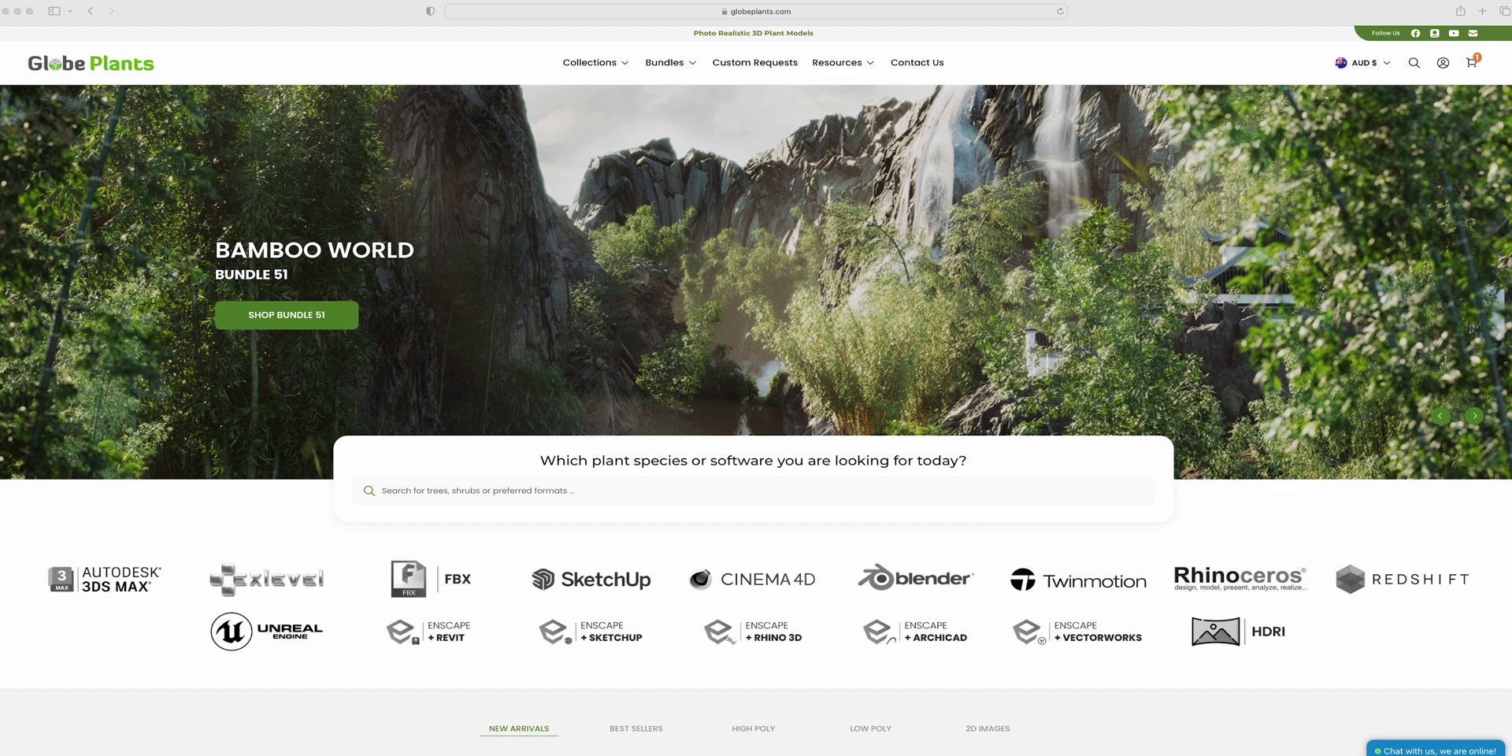
Switch to the Globe Plants website and examine its new arrivals, plant types and bundles
{"action": "scroll", "coordinate": [756, 378], "scroll_direction": "down", "scroll_amount": 5}
{"action": "scroll", "coordinate": [756, 378], "scroll_direction": "down", "scroll_amount": 5}
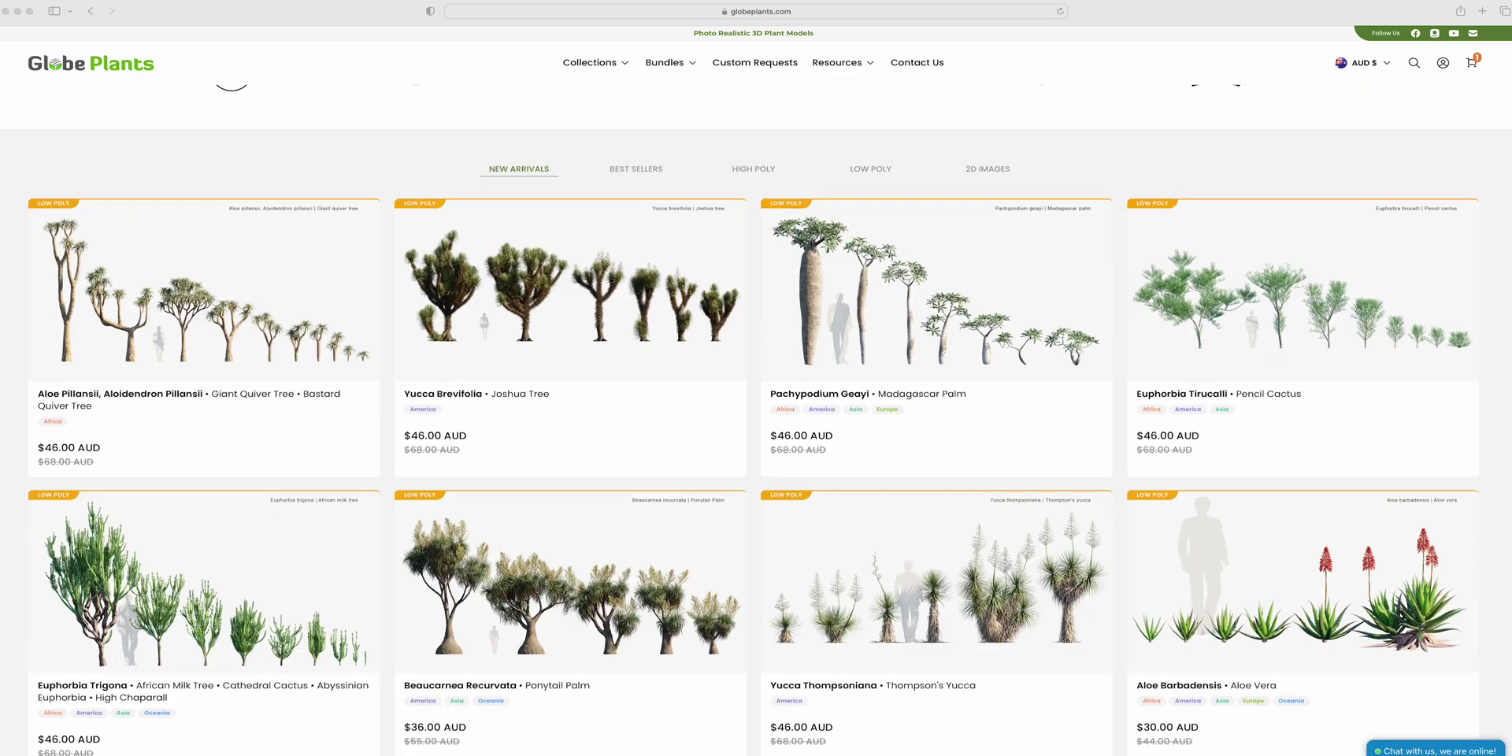
{"action": "scroll", "coordinate": [756, 379], "scroll_direction": "down", "scroll_amount": 10}
{"action": "scroll", "coordinate": [756, 378], "scroll_direction": "down", "scroll_amount": 10}
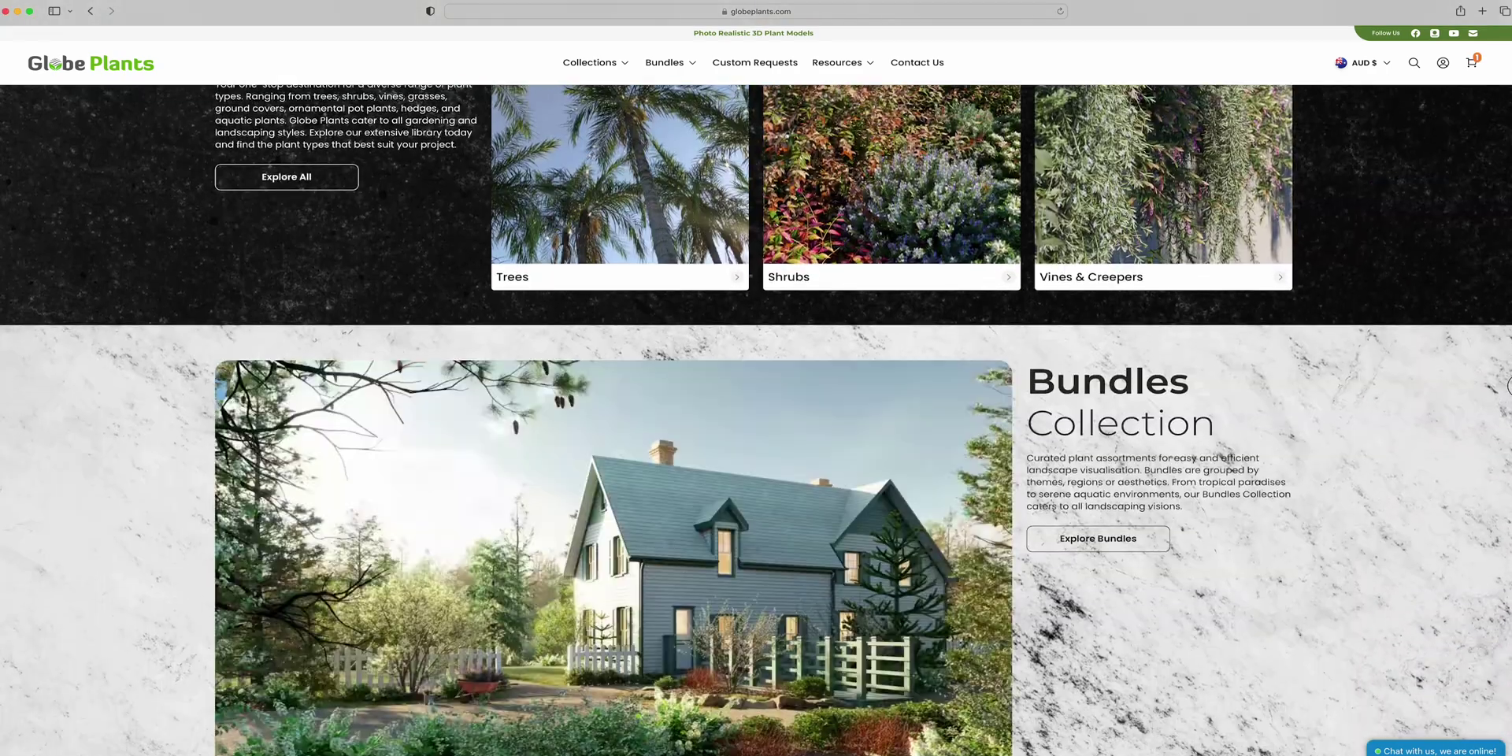
{"action": "scroll", "coordinate": [999, 592], "scroll_direction": "down", "scroll_amount": 6}
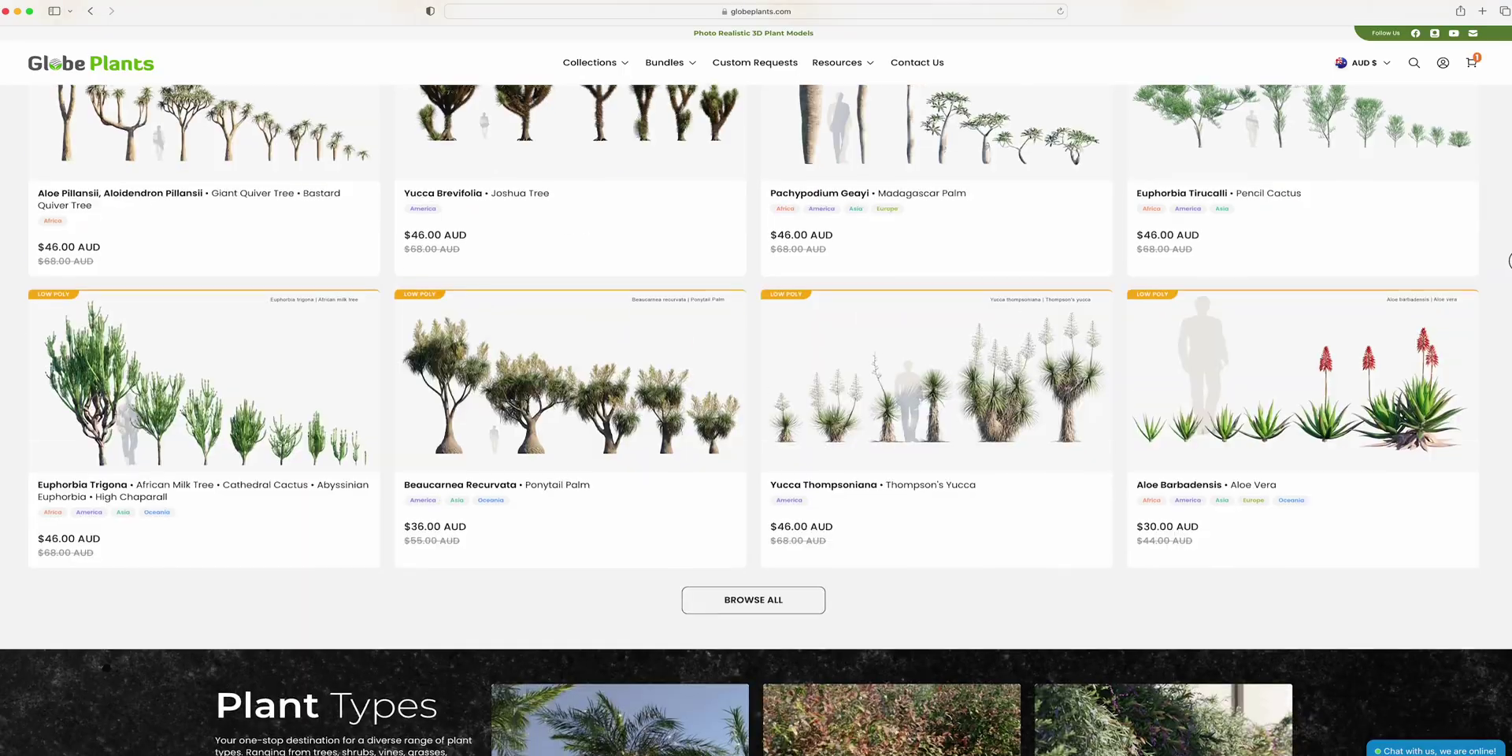
{"action": "scroll", "coordinate": [1000, 592], "scroll_direction": "down", "scroll_amount": 4}
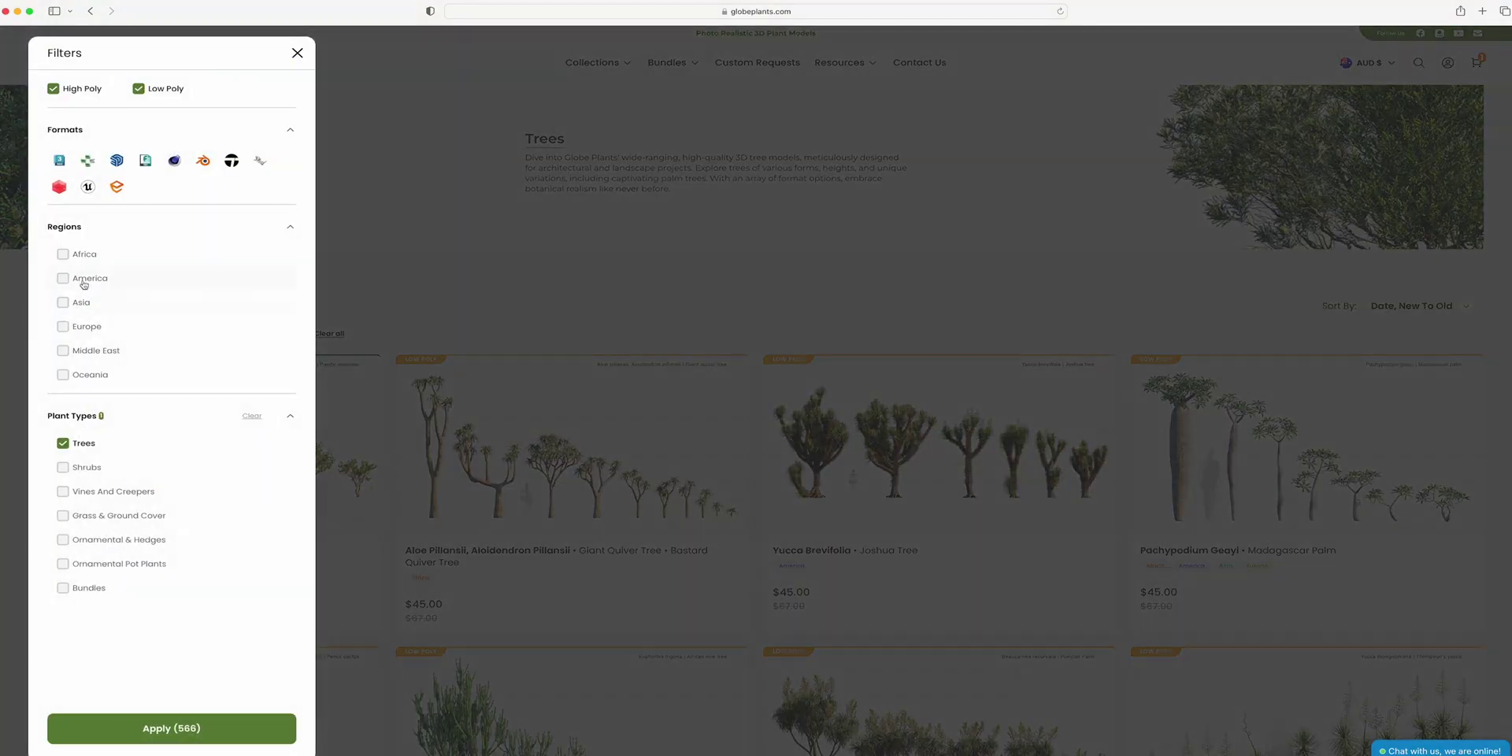
Filter the Trees collection to models in Twinmotion format and look through the matching trees
{"action": "left_click", "coordinate": [232, 160]}
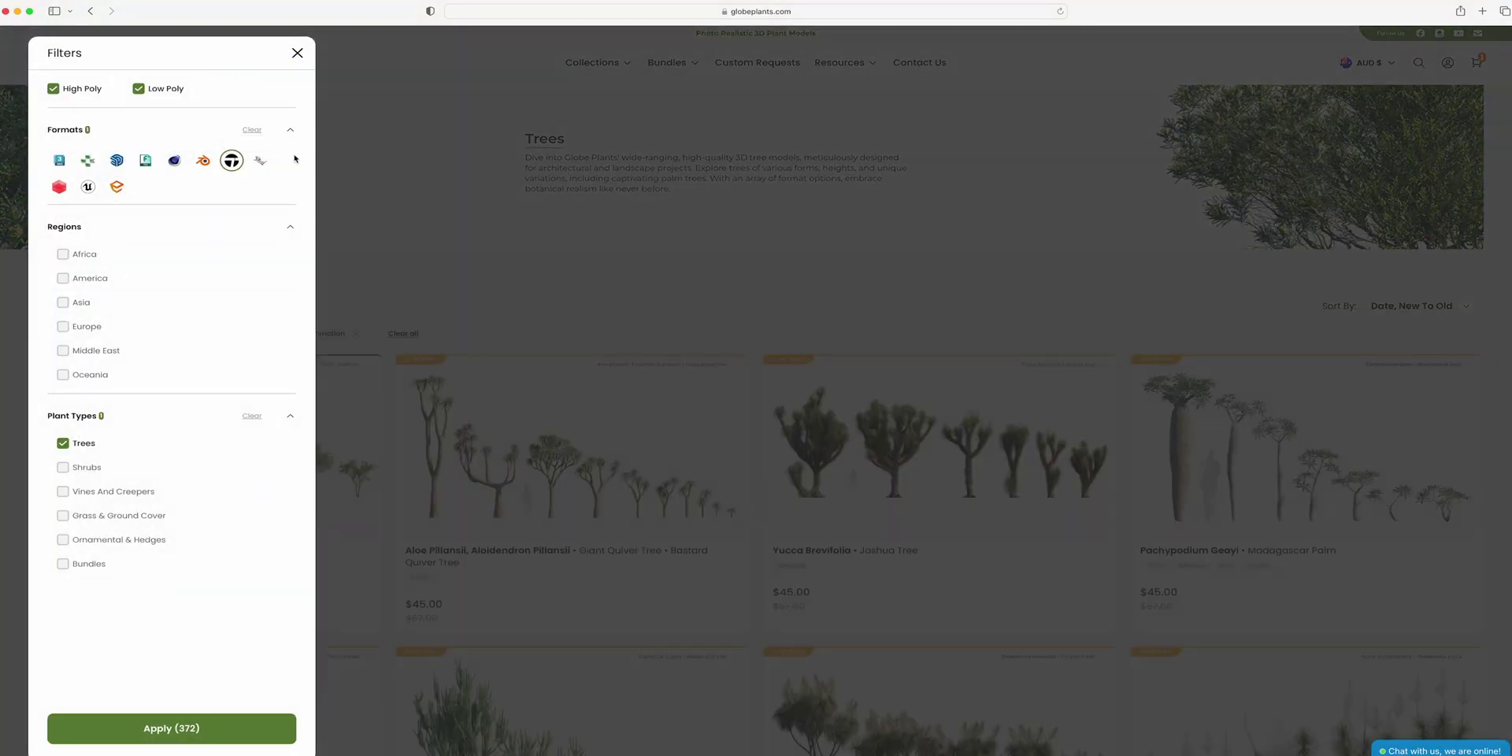
{"action": "left_click", "coordinate": [297, 54]}
{"action": "scroll", "coordinate": [1508, 241], "scroll_direction": "down", "scroll_amount": 1}
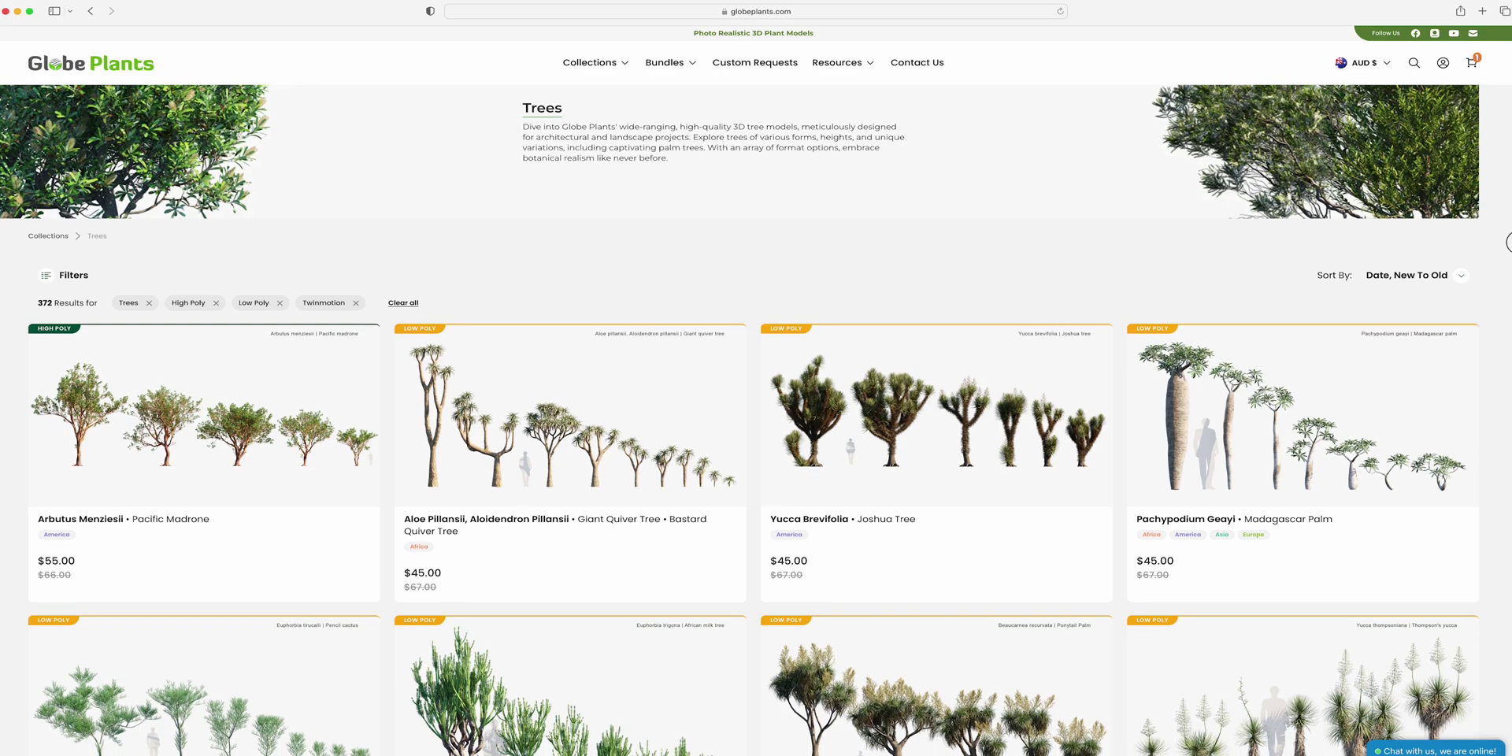
{"action": "scroll", "coordinate": [1507, 242], "scroll_direction": "down", "scroll_amount": 15}
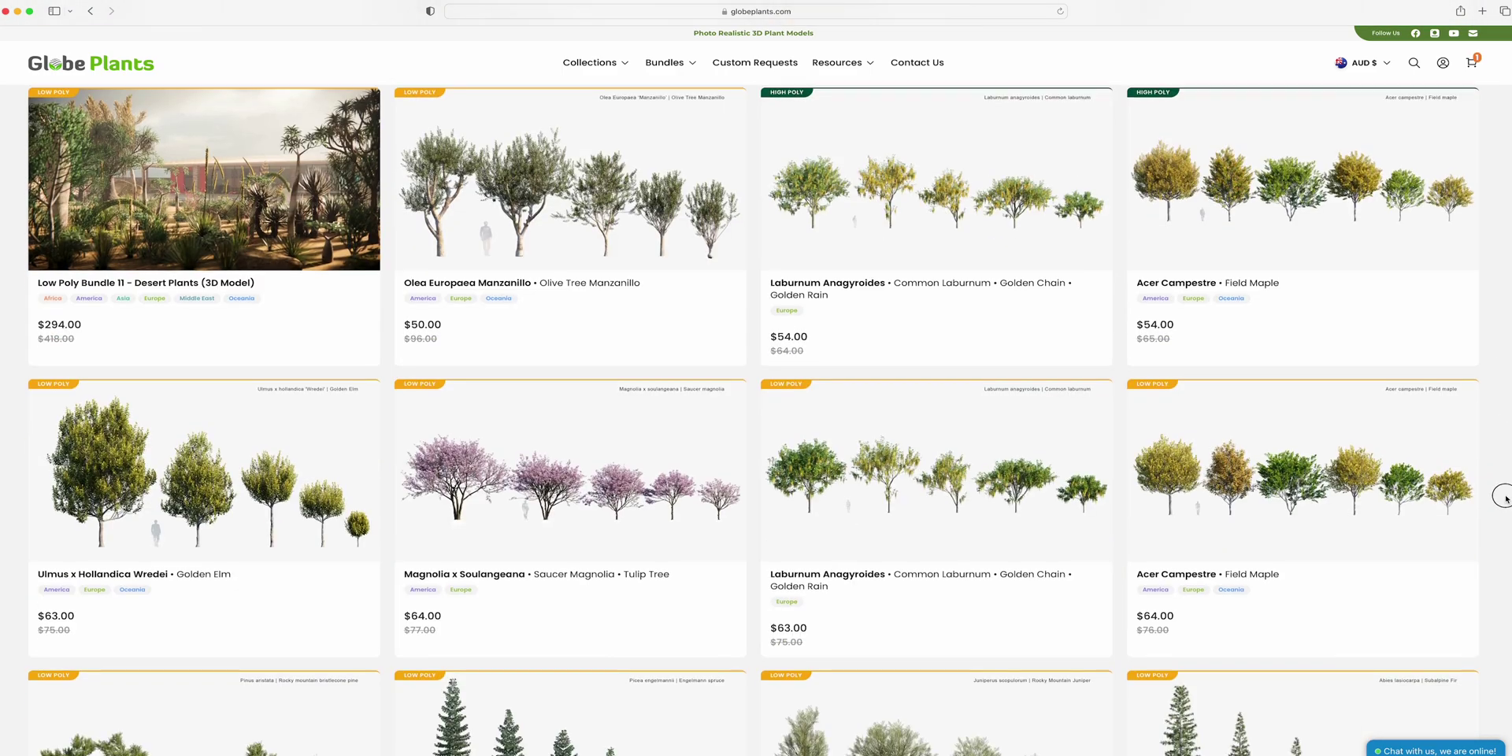
{"action": "scroll", "coordinate": [1501, 605], "scroll_direction": "down", "scroll_amount": 5}
{"action": "scroll", "coordinate": [1500, 605], "scroll_direction": "up", "scroll_amount": 20}
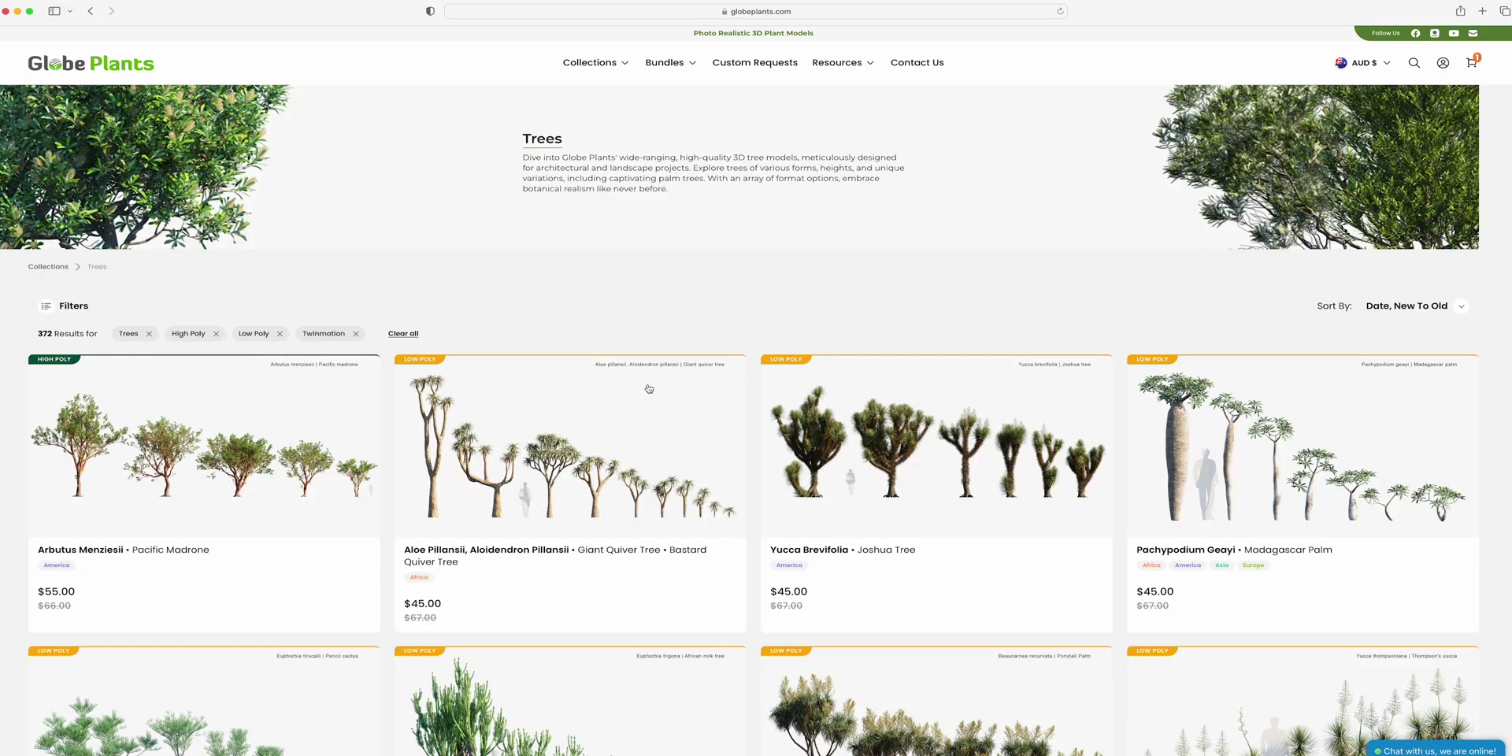
Order the low-poly Yucca Brevifolia (Joshua Tree) in Twinmotion format and enter the discount code at checkout
{"action": "left_click", "coordinate": [1075, 508]}
{"action": "left_click", "coordinate": [928, 211]}
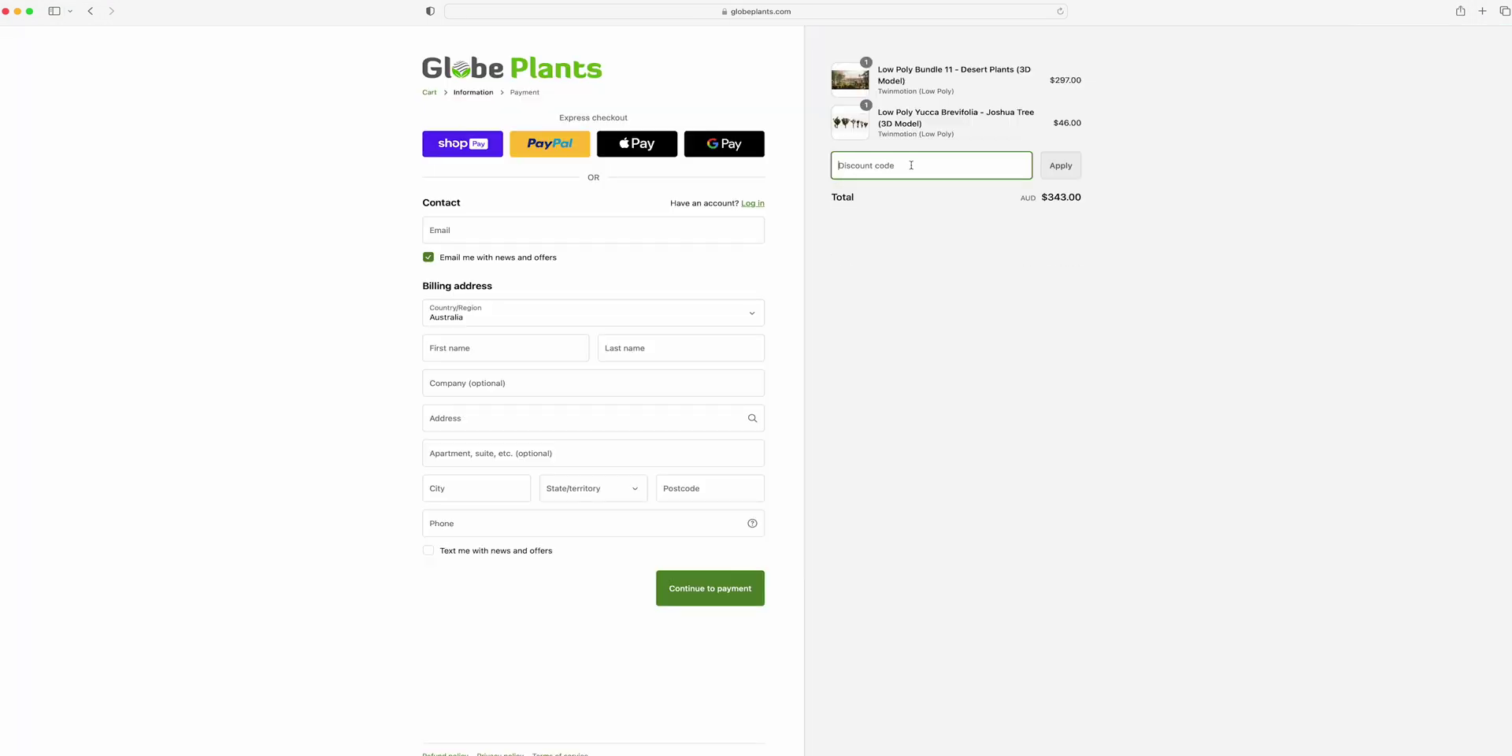
{"action": "type", "text": "DAVIDT"}
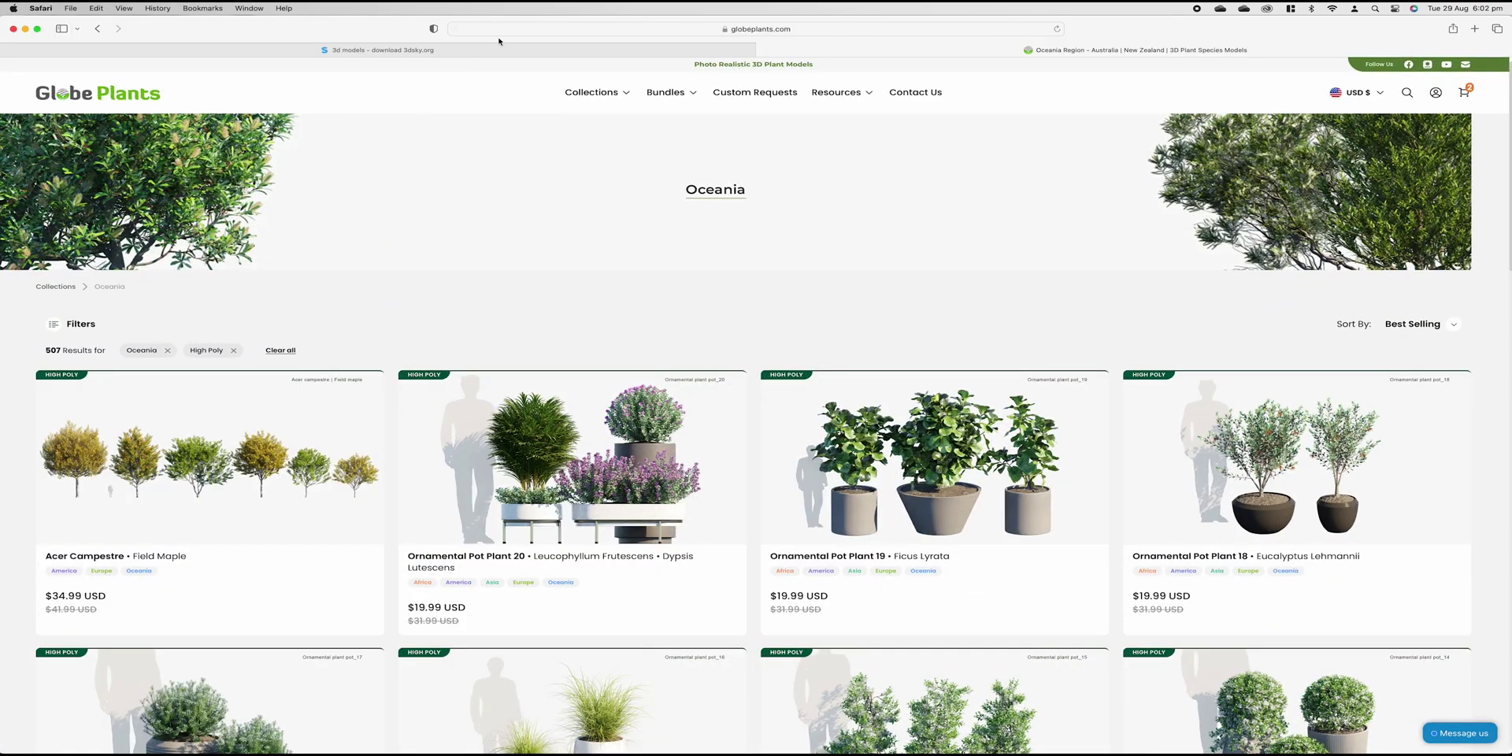
Look through the Oceania plant collection and examine the preview images of Ornamental Pot Plant 19 (Ficus Lyrata)
{"action": "mouse_move", "coordinate": [496, 48]}
{"action": "scroll", "coordinate": [745, 294], "scroll_direction": "down", "scroll_amount": 1}
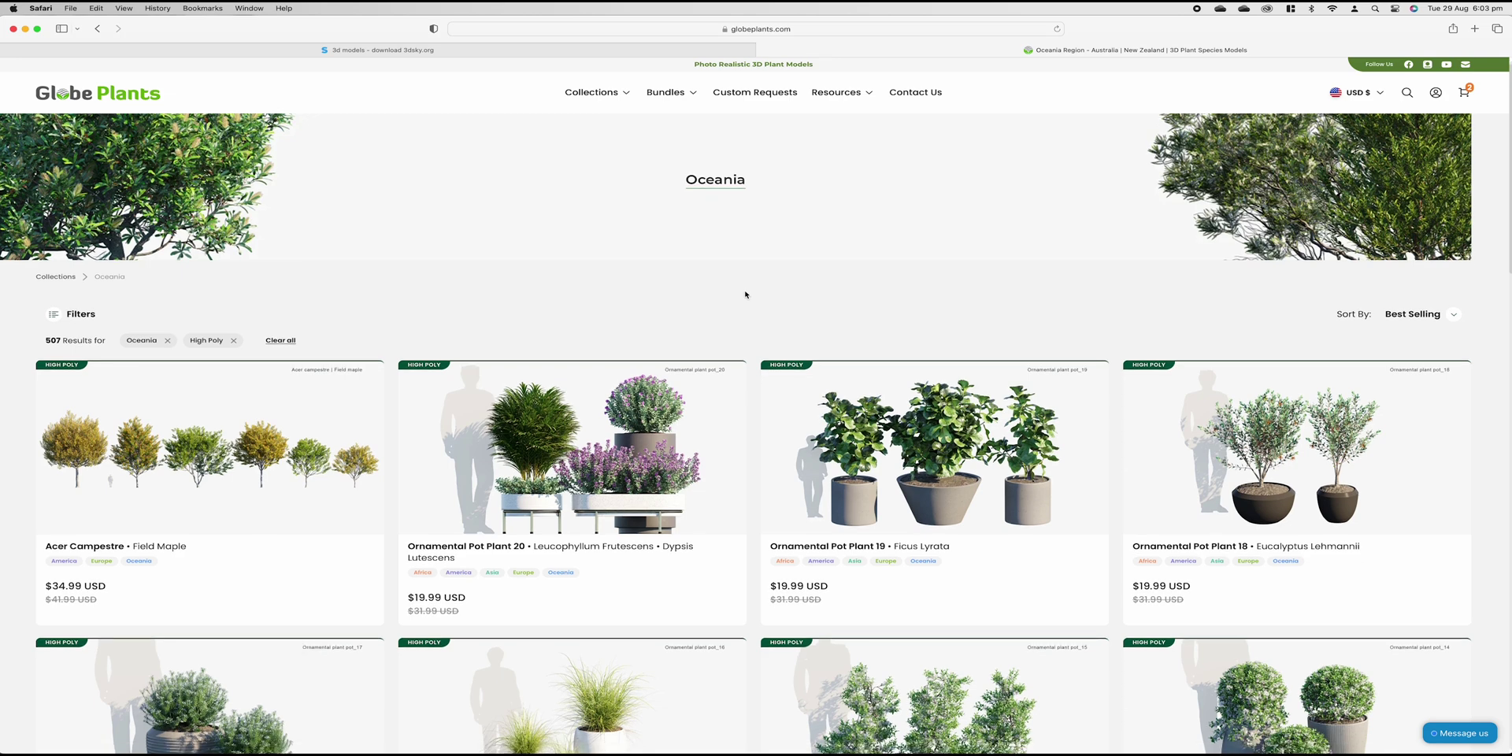
{"action": "scroll", "coordinate": [745, 295], "scroll_direction": "down", "scroll_amount": 1}
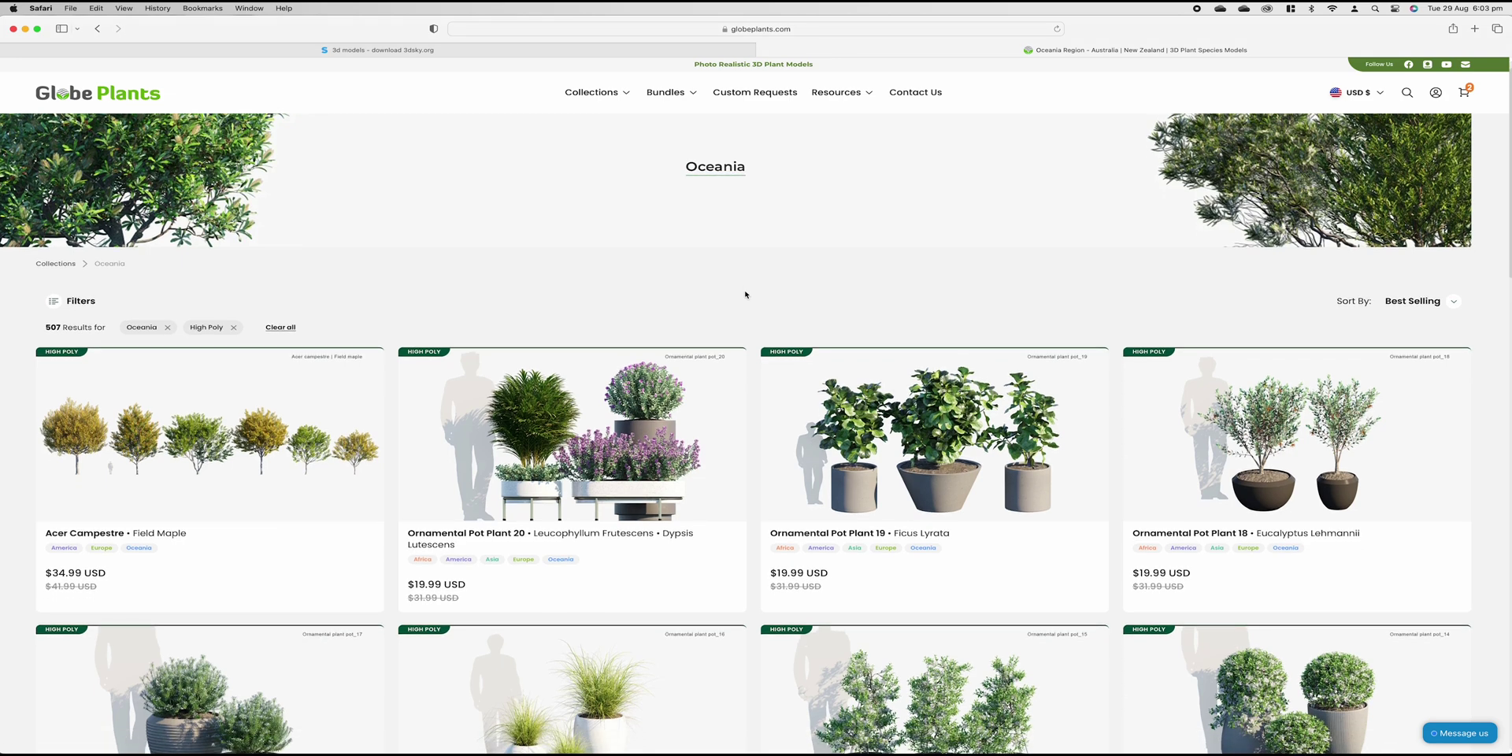
{"action": "scroll", "coordinate": [746, 294], "scroll_direction": "down", "scroll_amount": 5}
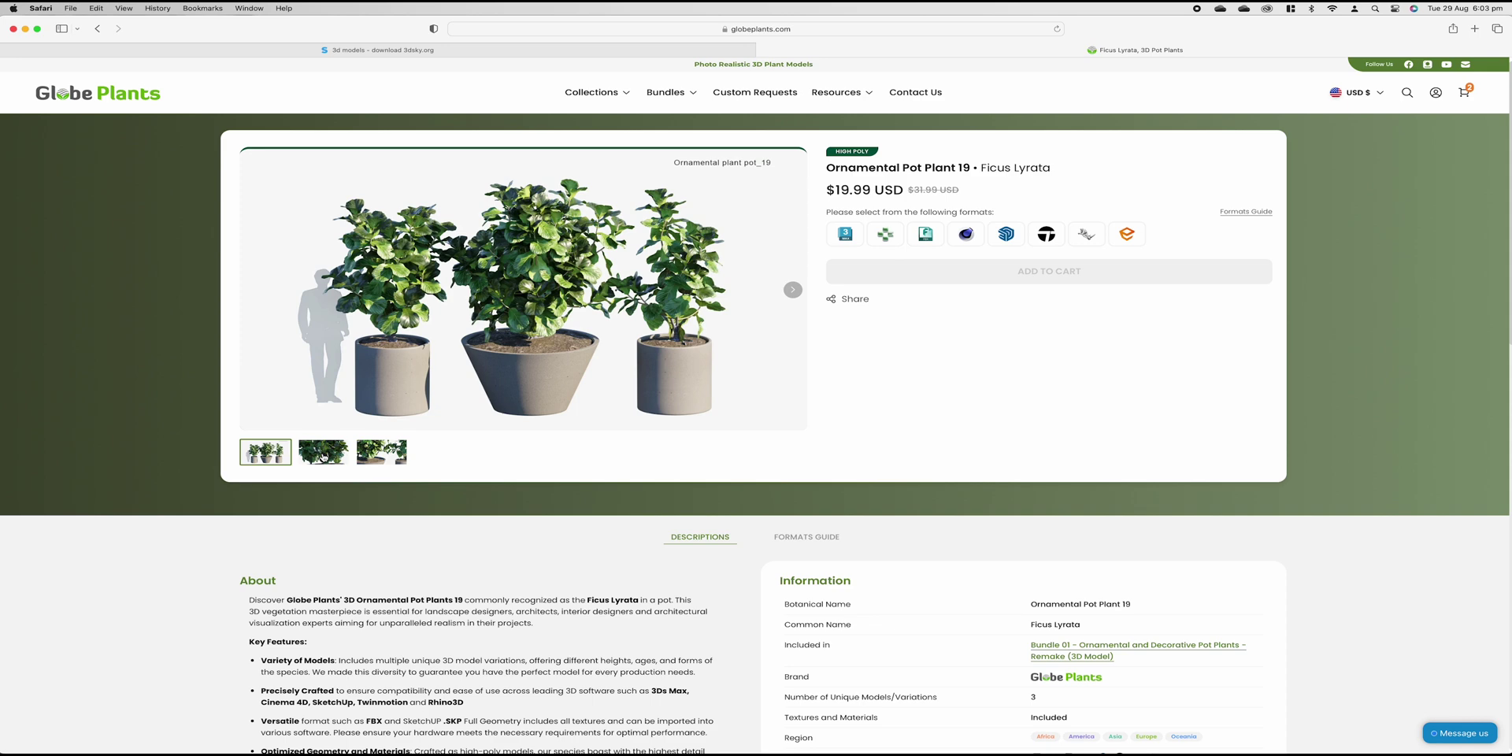
{"action": "left_click", "coordinate": [323, 453]}
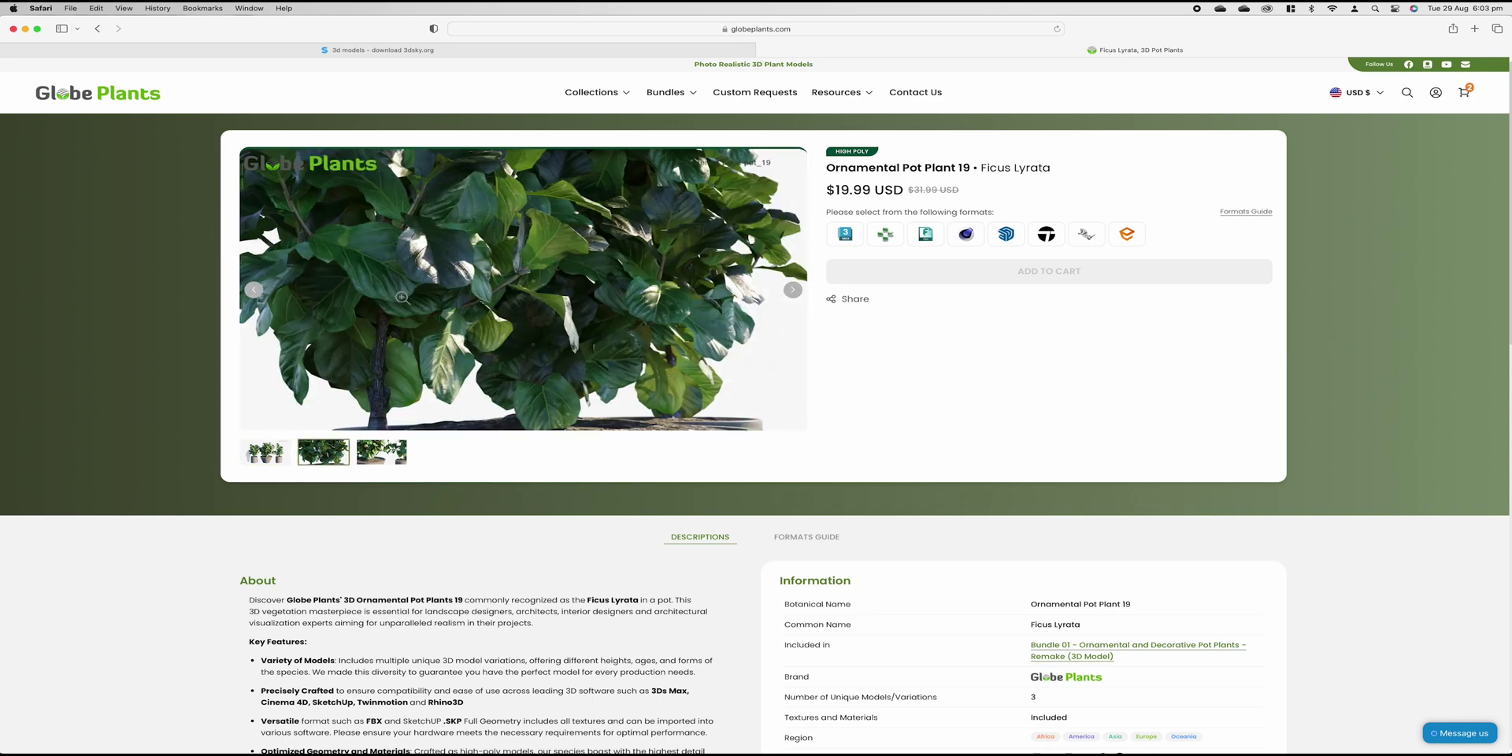
{"action": "left_click", "coordinate": [390, 455]}
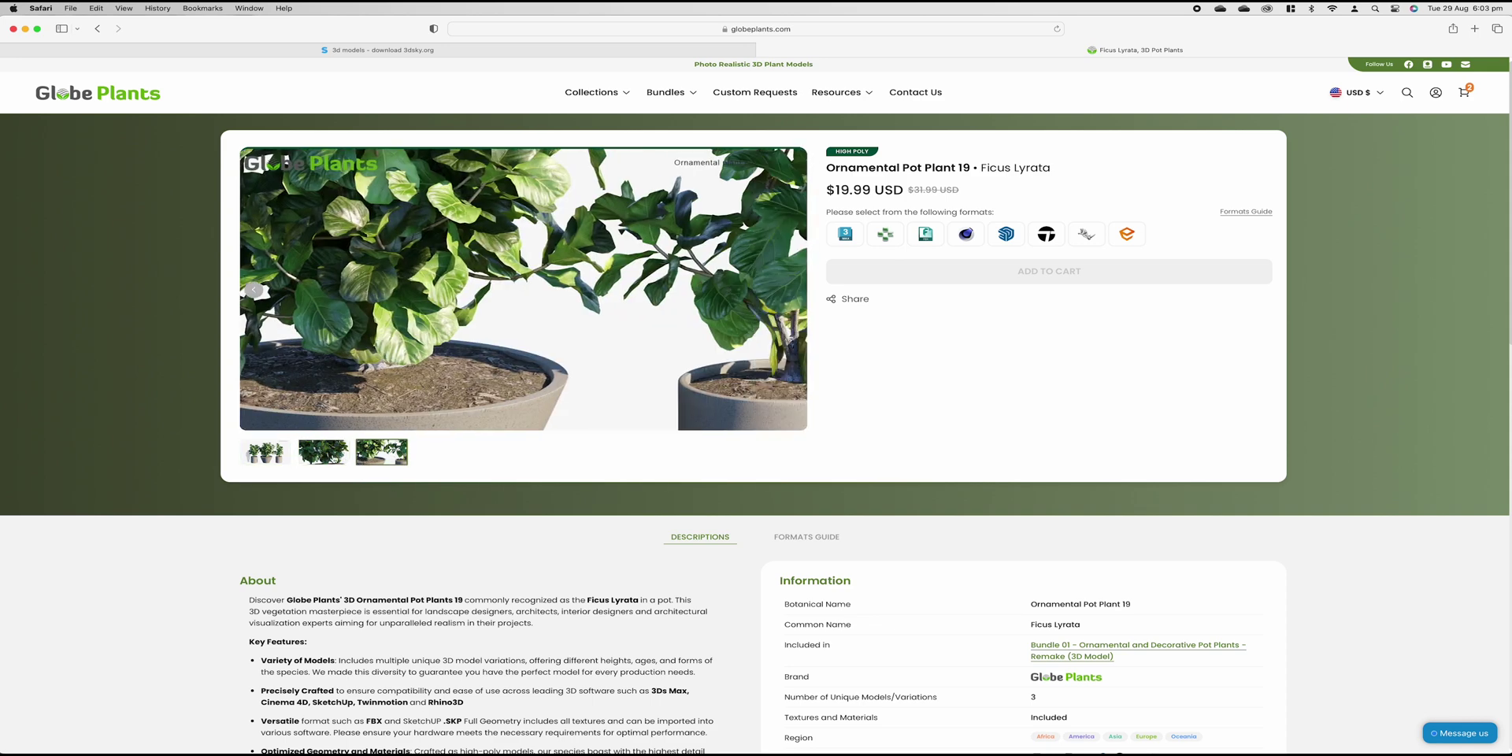
{"action": "left_click", "coordinate": [288, 458]}
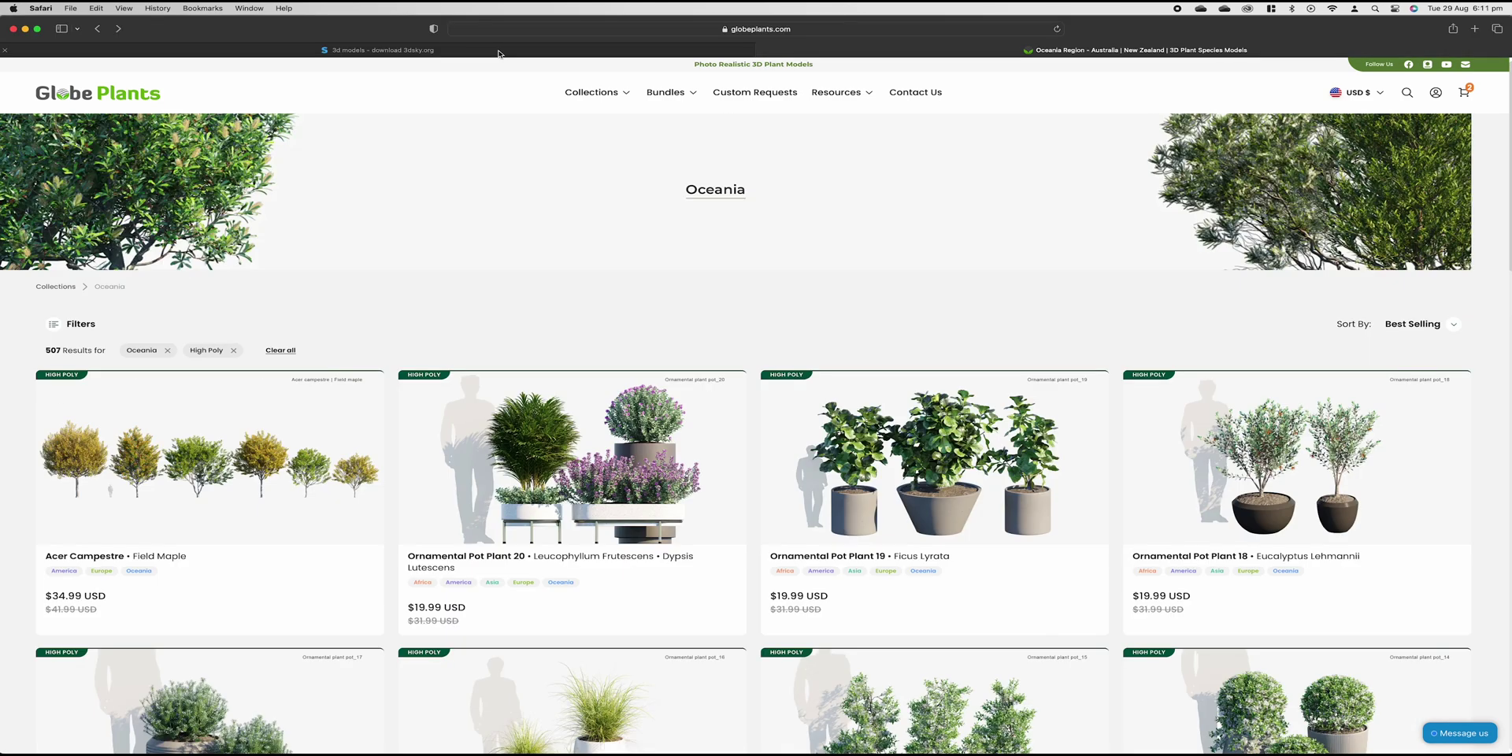
Switch to the 3dsky website and look over its new models and model categories
{"action": "left_click", "coordinate": [495, 52]}
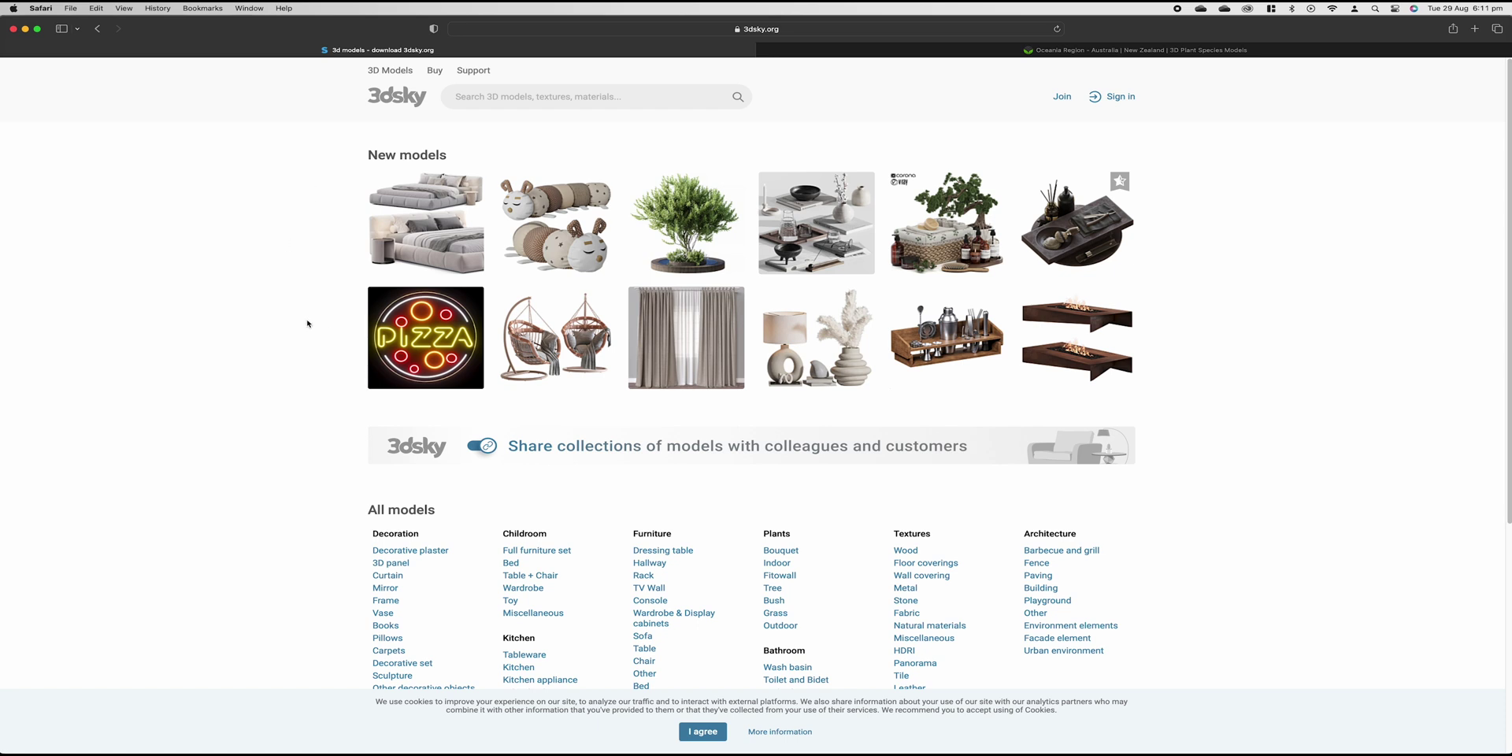
{"action": "scroll", "coordinate": [289, 341], "scroll_direction": "down", "scroll_amount": 1}
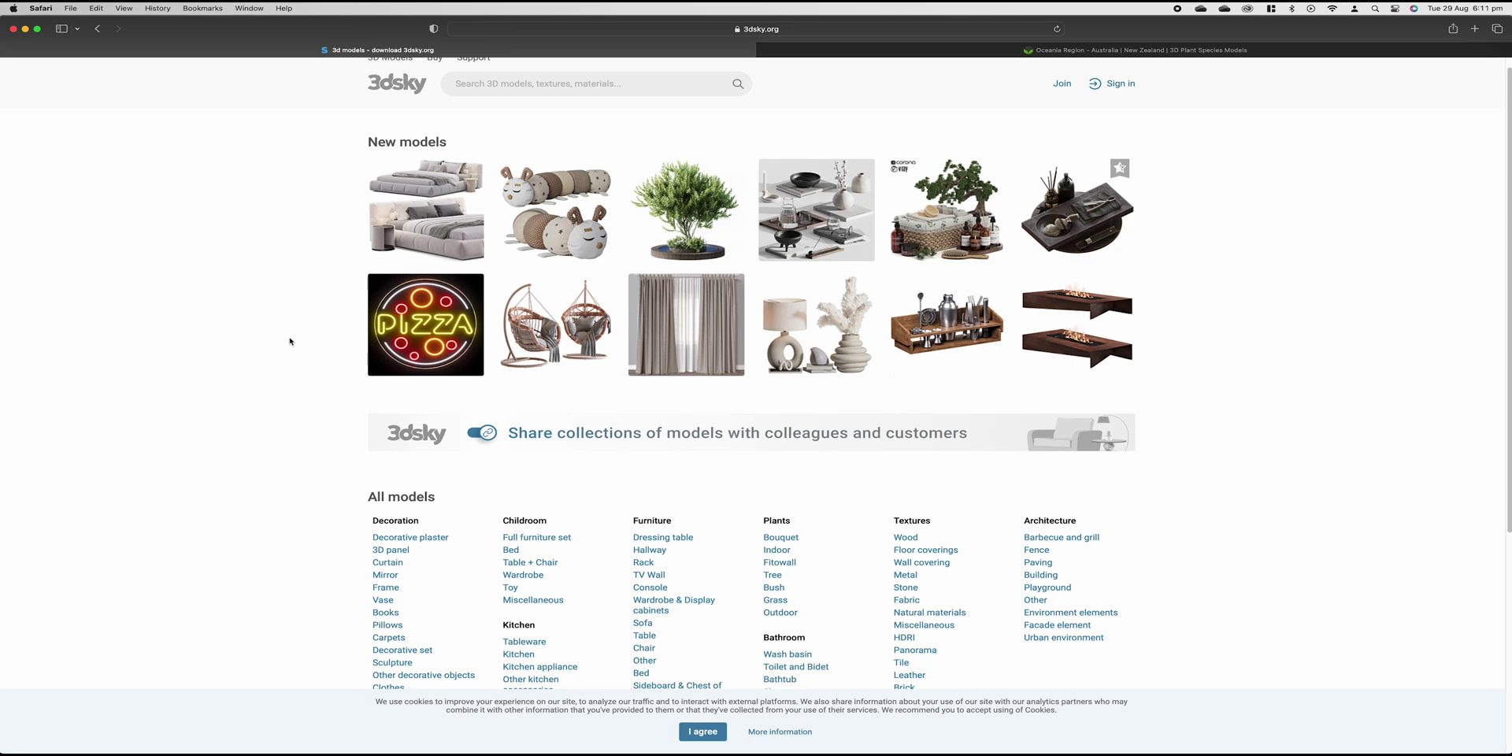
{"action": "scroll", "coordinate": [289, 341], "scroll_direction": "down", "scroll_amount": 5}
{"action": "scroll", "coordinate": [289, 342], "scroll_direction": "up", "scroll_amount": 5}
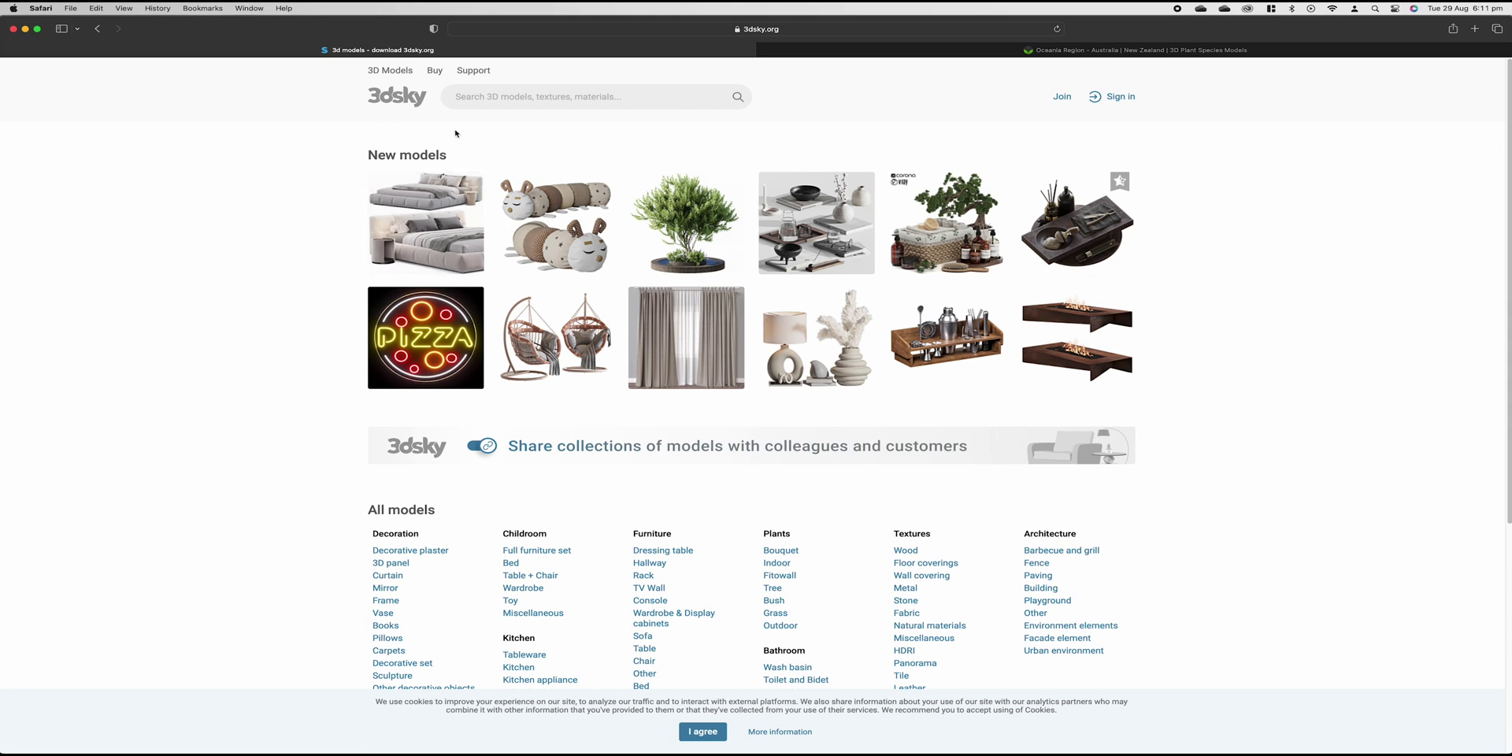
Search the 3dsky models for "dining table" and look through the tables offered
{"action": "left_click", "coordinate": [483, 98]}
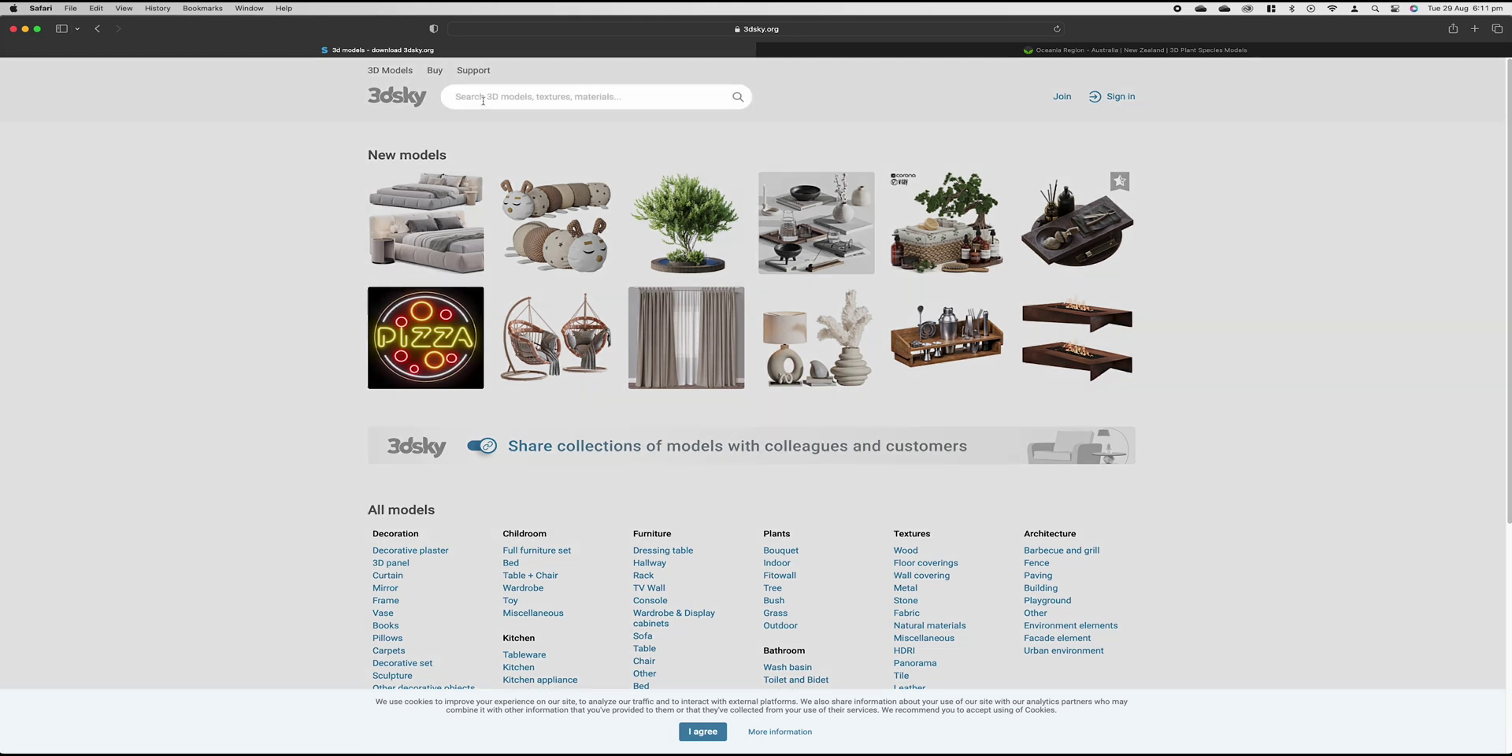
{"action": "type", "text": "dinning table"}
{"action": "key", "text": "Return"}
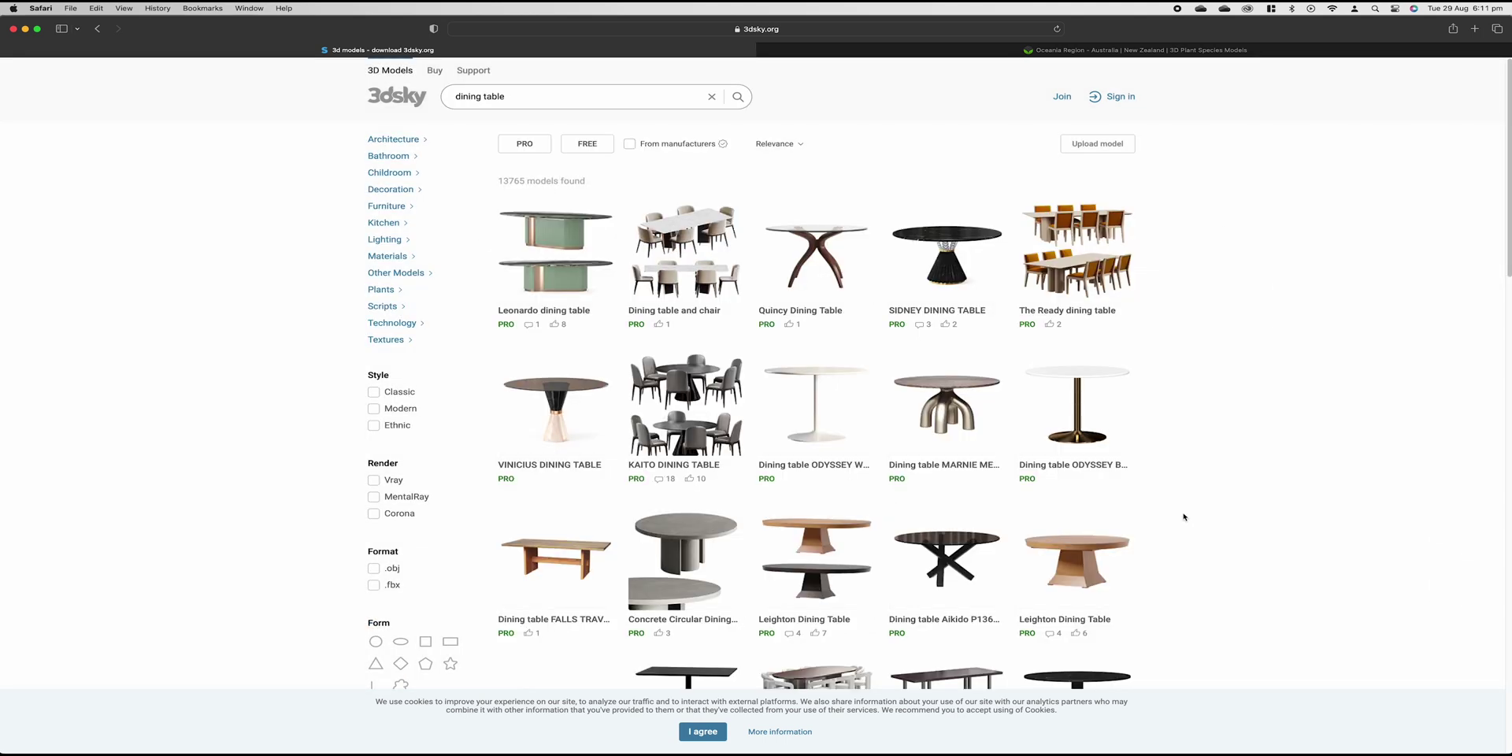
{"action": "scroll", "coordinate": [1194, 476], "scroll_direction": "down", "scroll_amount": 5}
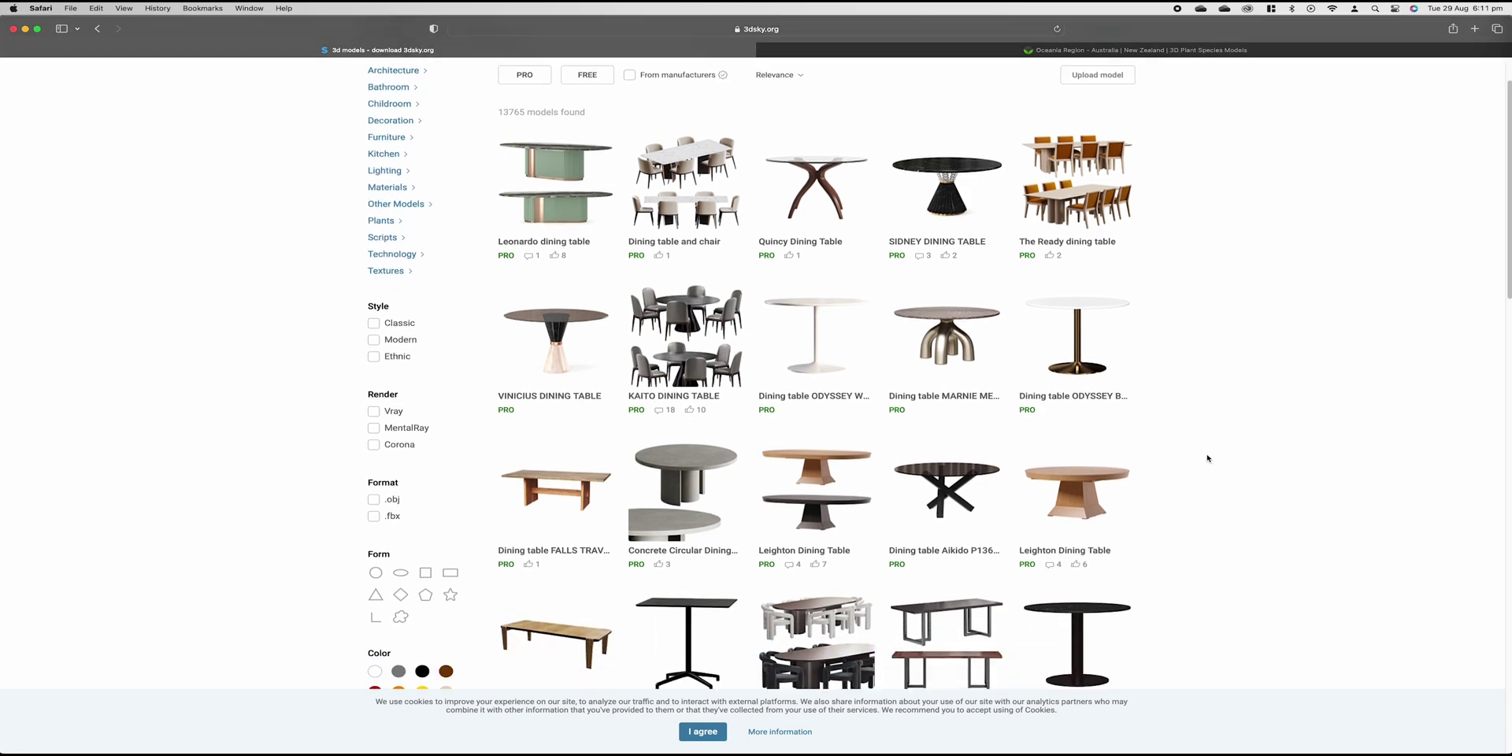
{"action": "scroll", "coordinate": [1211, 460], "scroll_direction": "down", "scroll_amount": 5}
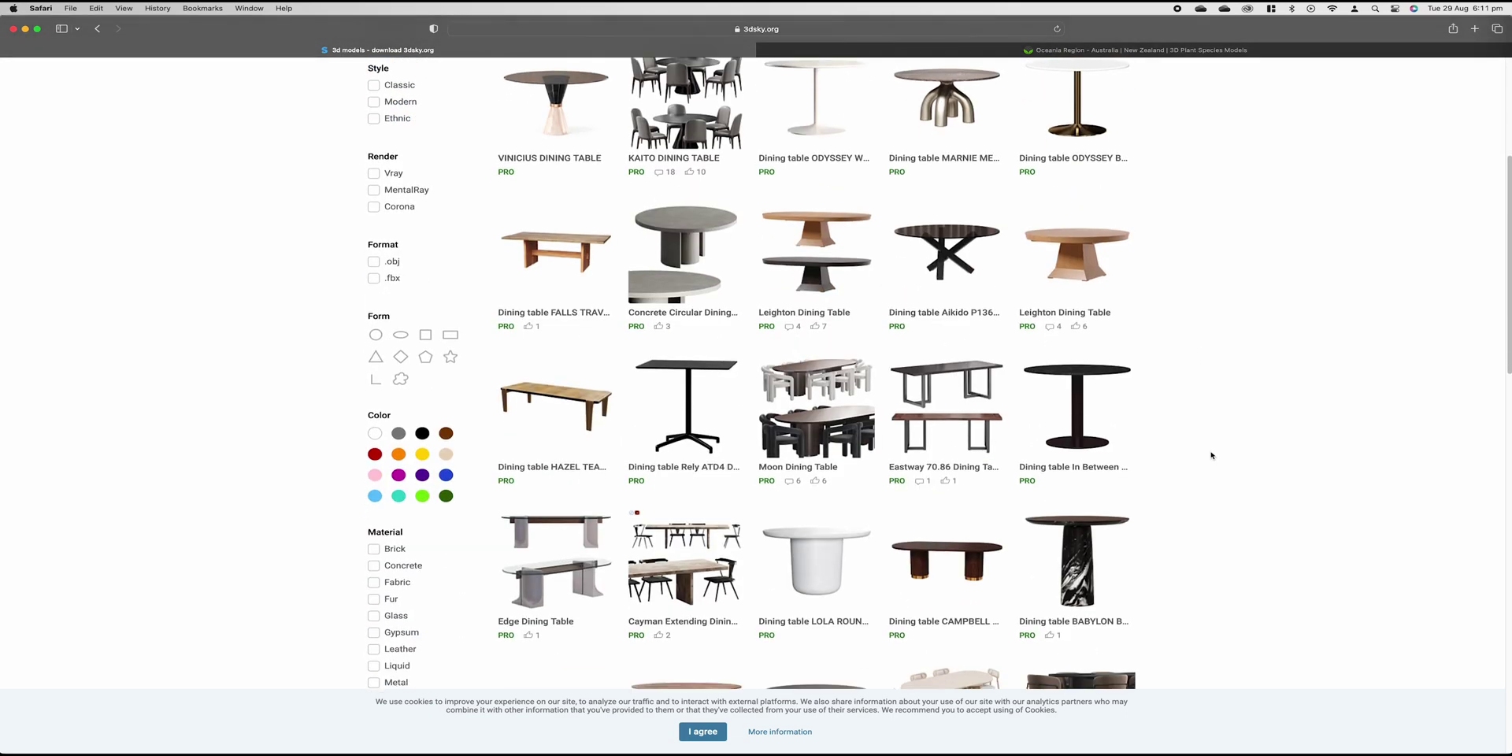
{"action": "scroll", "coordinate": [1211, 452], "scroll_direction": "down", "scroll_amount": 3}
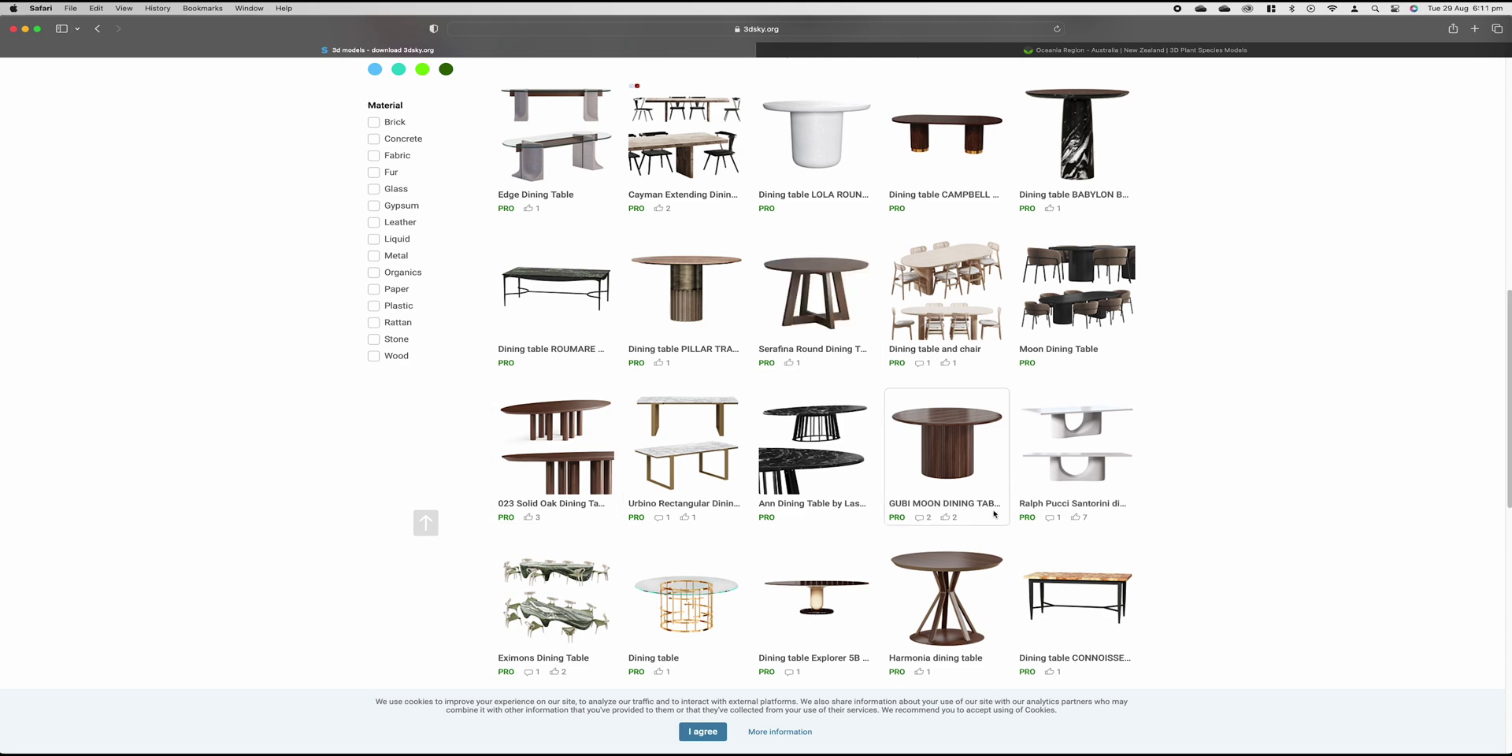
{"action": "scroll", "coordinate": [1253, 471], "scroll_direction": "up", "scroll_amount": 5}
{"action": "scroll", "coordinate": [1252, 471], "scroll_direction": "up", "scroll_amount": 7}
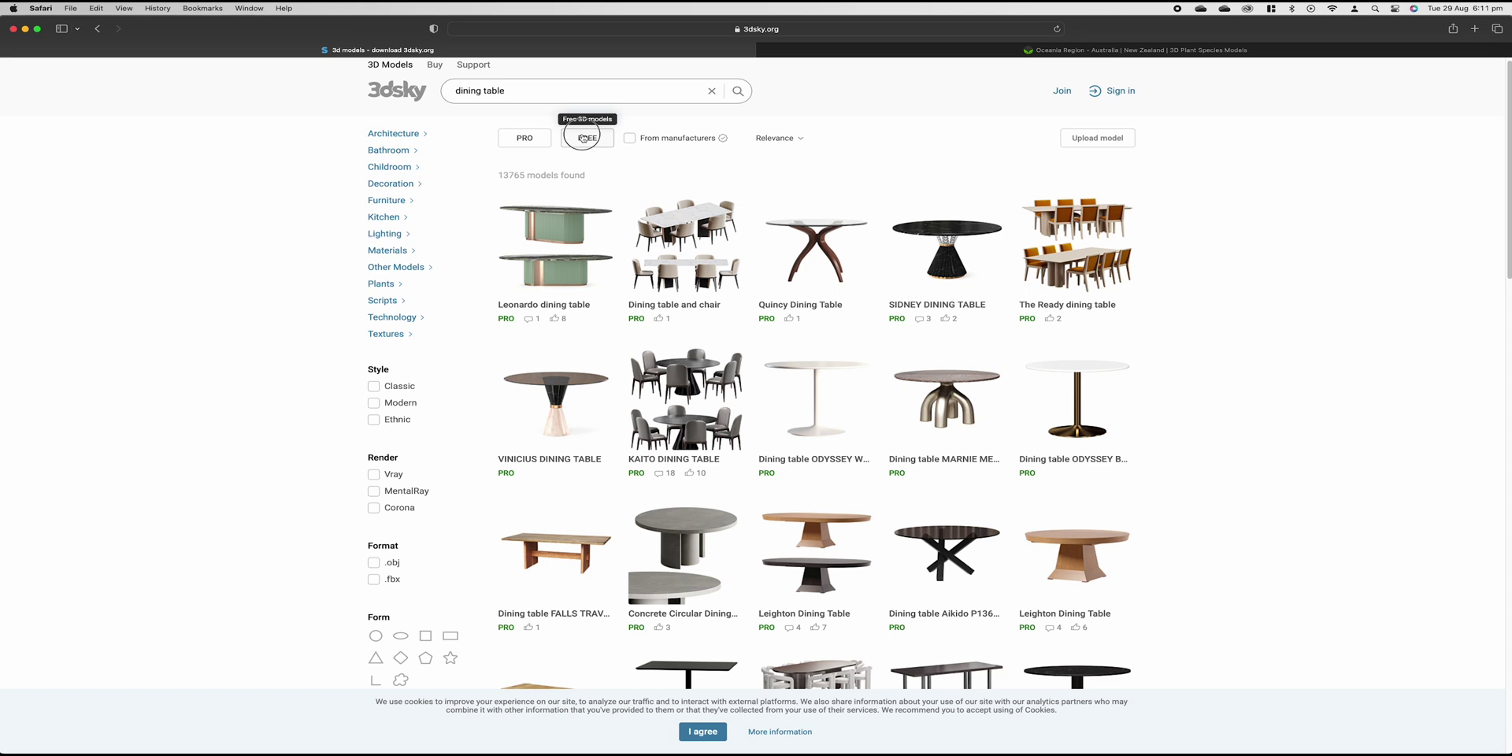
Restrict the dining table results to free models in .fbx format and browse them for a suitable table
{"action": "left_click", "coordinate": [582, 137]}
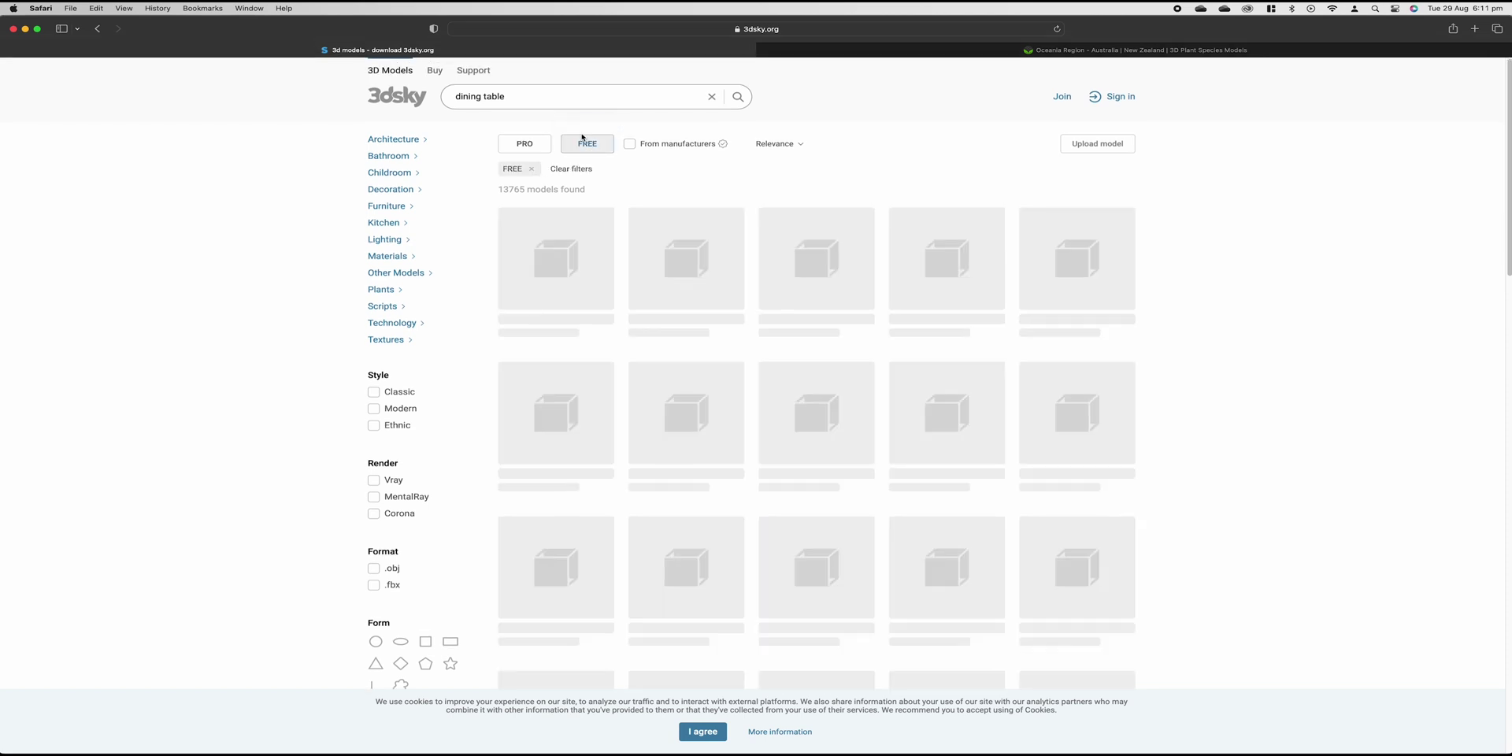
{"action": "left_click", "coordinate": [376, 585]}
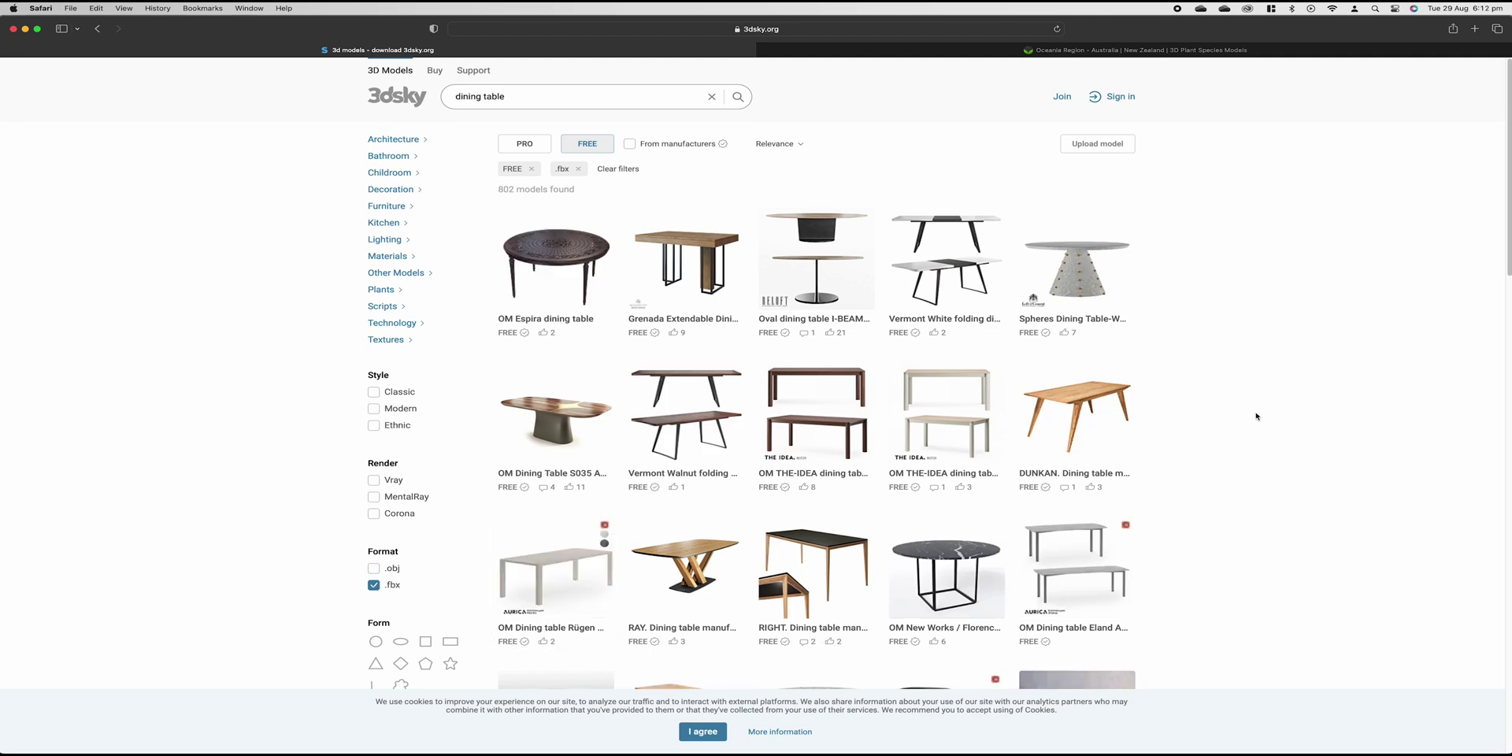
{"action": "scroll", "coordinate": [1257, 416], "scroll_direction": "down", "scroll_amount": 5}
{"action": "scroll", "coordinate": [1256, 414], "scroll_direction": "up", "scroll_amount": 5}
{"action": "scroll", "coordinate": [1255, 413], "scroll_direction": "down", "scroll_amount": 13}
{"action": "scroll", "coordinate": [1254, 411], "scroll_direction": "down", "scroll_amount": 4}
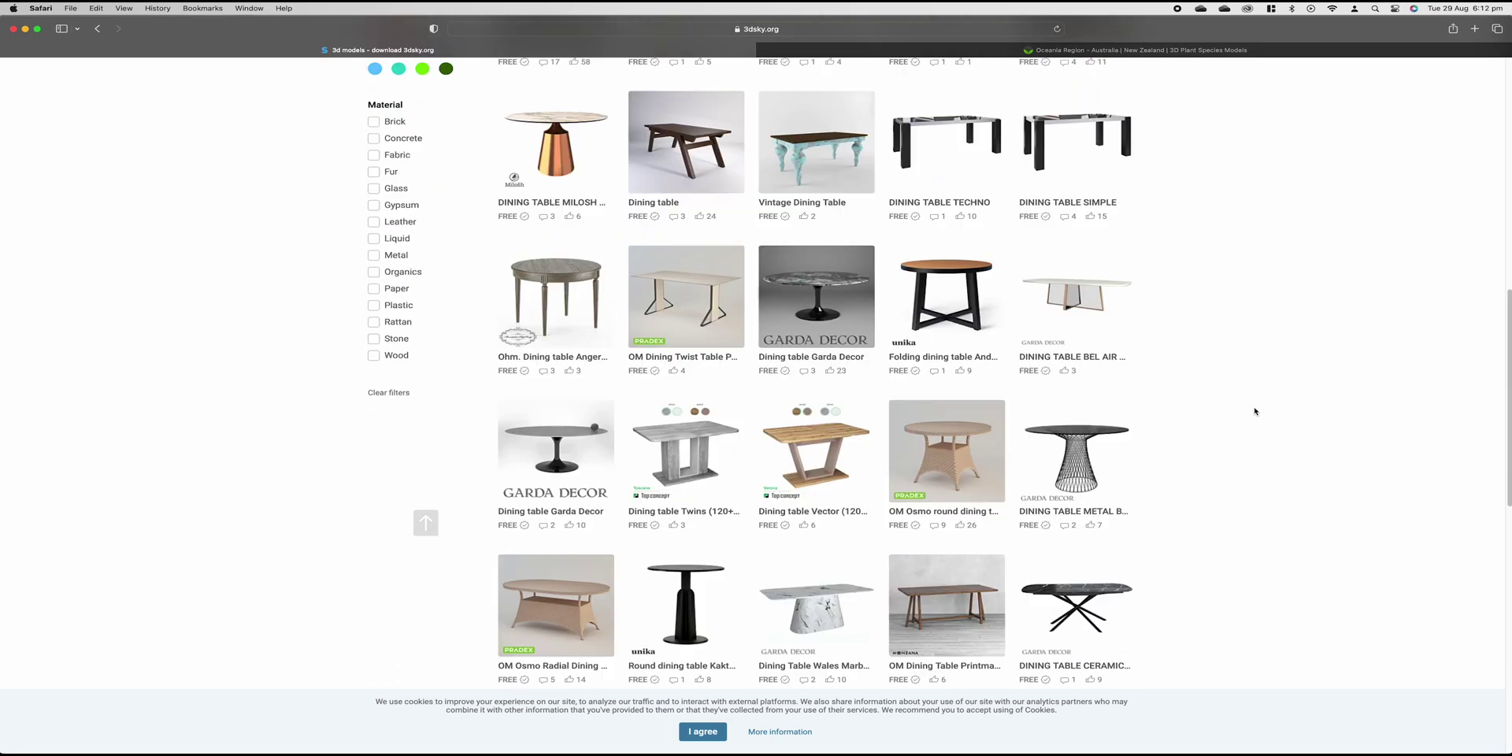
{"action": "scroll", "coordinate": [1253, 406], "scroll_direction": "up", "scroll_amount": 15}
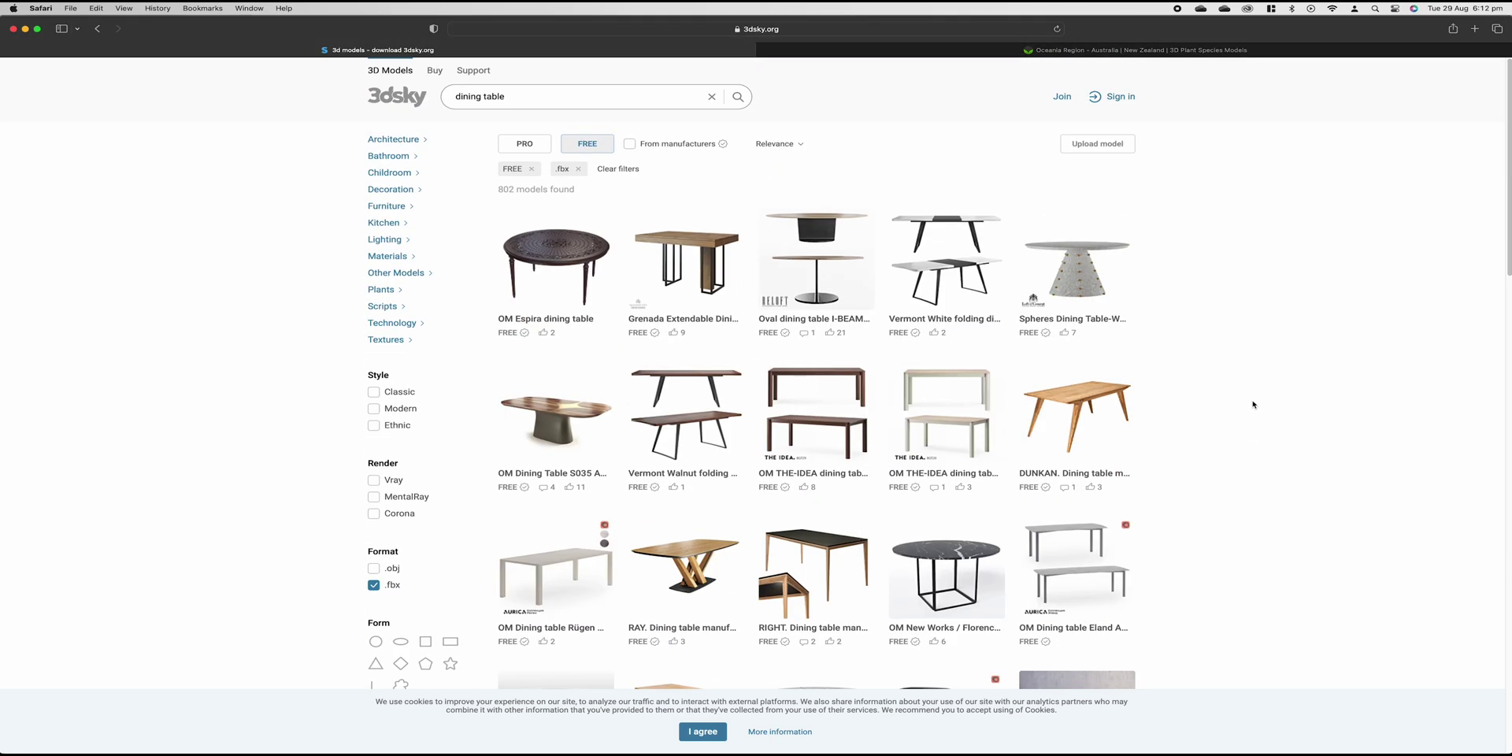
{"action": "scroll", "coordinate": [1249, 417], "scroll_direction": "down", "scroll_amount": 8}
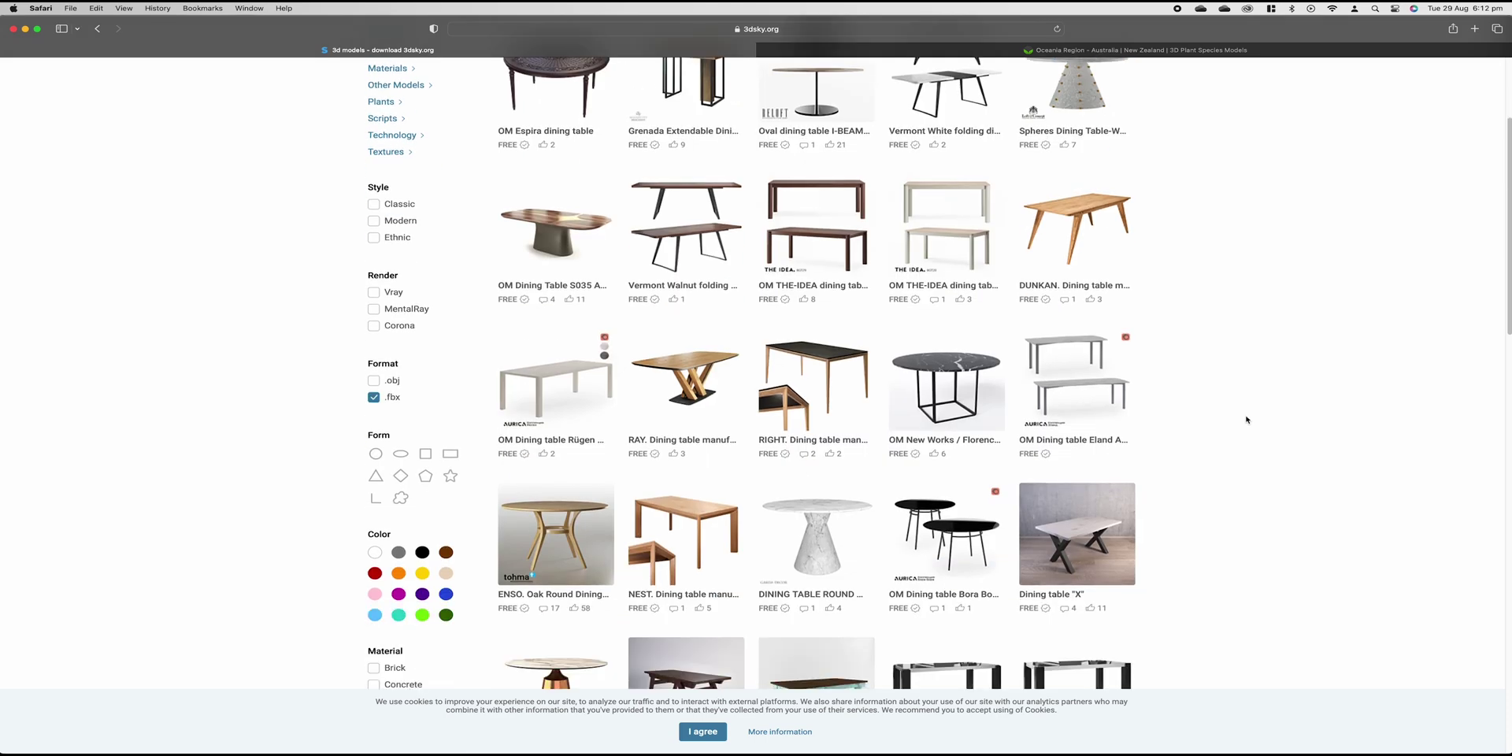
{"action": "scroll", "coordinate": [1247, 419], "scroll_direction": "down", "scroll_amount": 8}
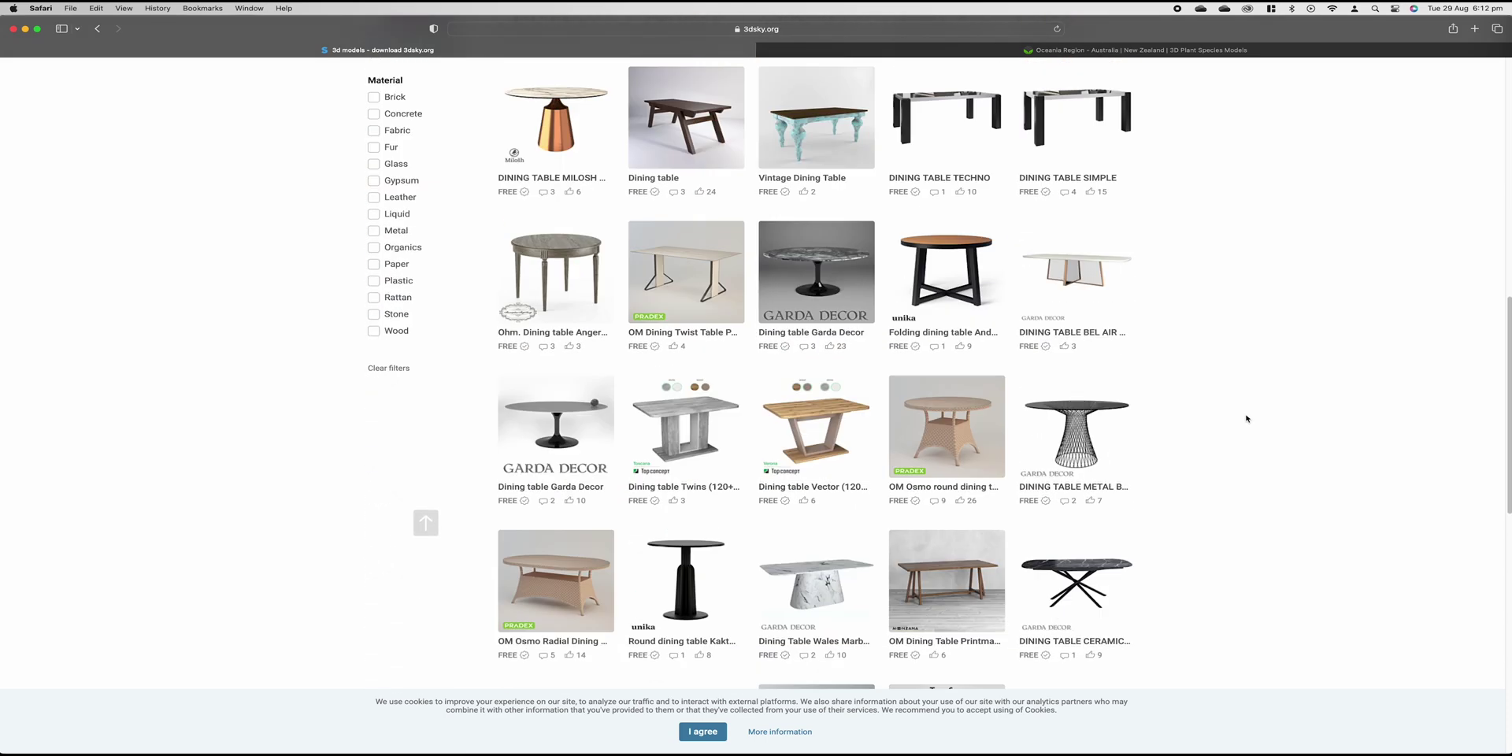
{"action": "scroll", "coordinate": [1246, 418], "scroll_direction": "down", "scroll_amount": 6}
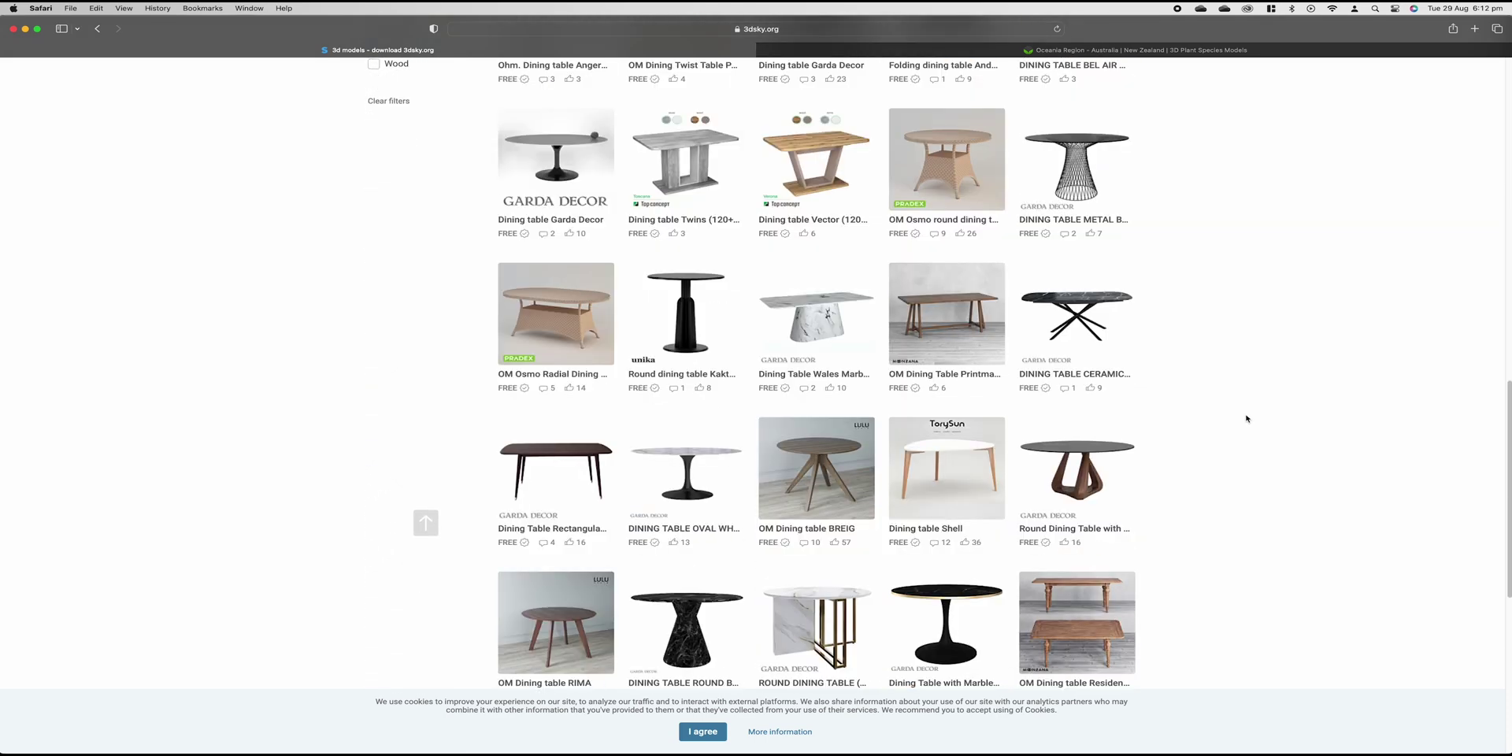
{"action": "scroll", "coordinate": [1247, 418], "scroll_direction": "down", "scroll_amount": 9}
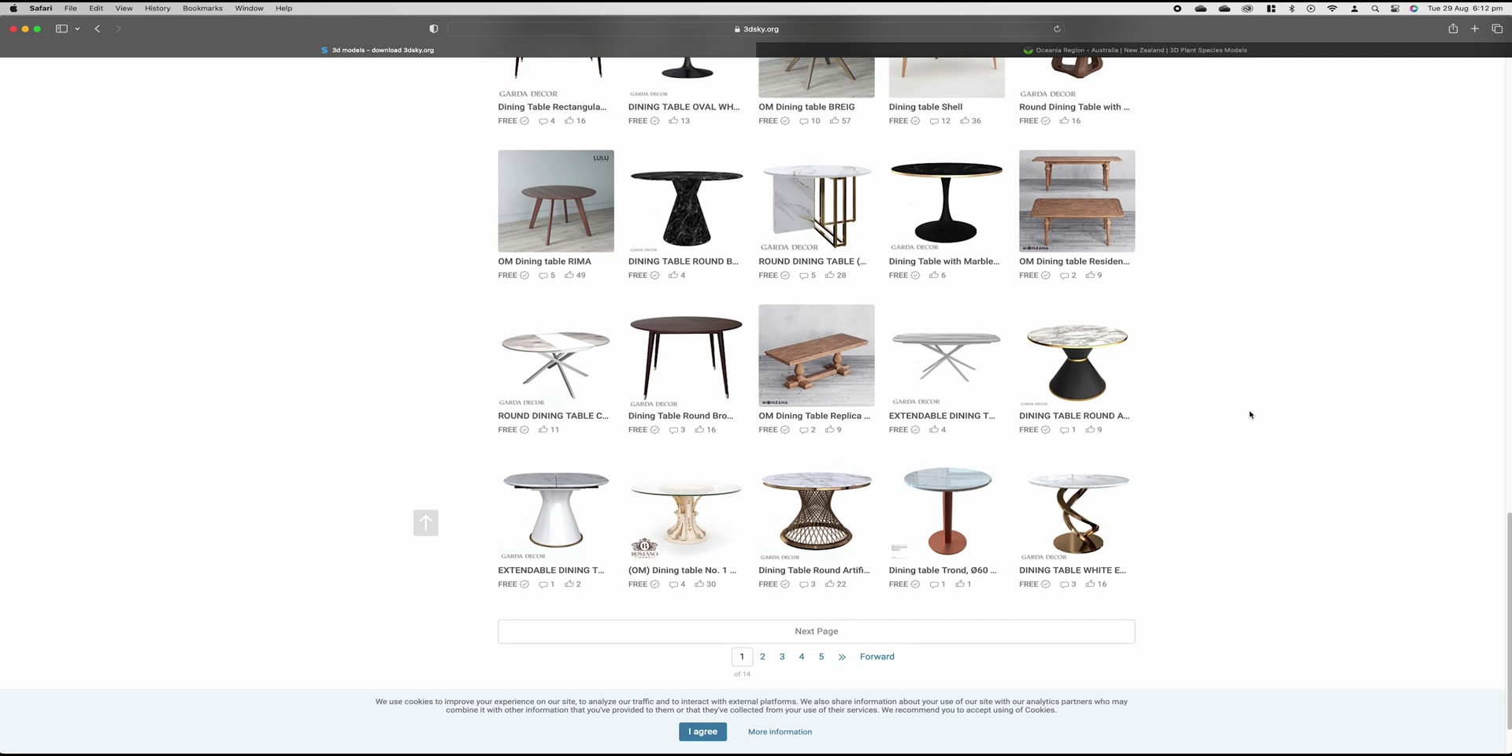
{"action": "left_click", "coordinate": [913, 631]}
{"action": "scroll", "coordinate": [608, 428], "scroll_direction": "down", "scroll_amount": 1}
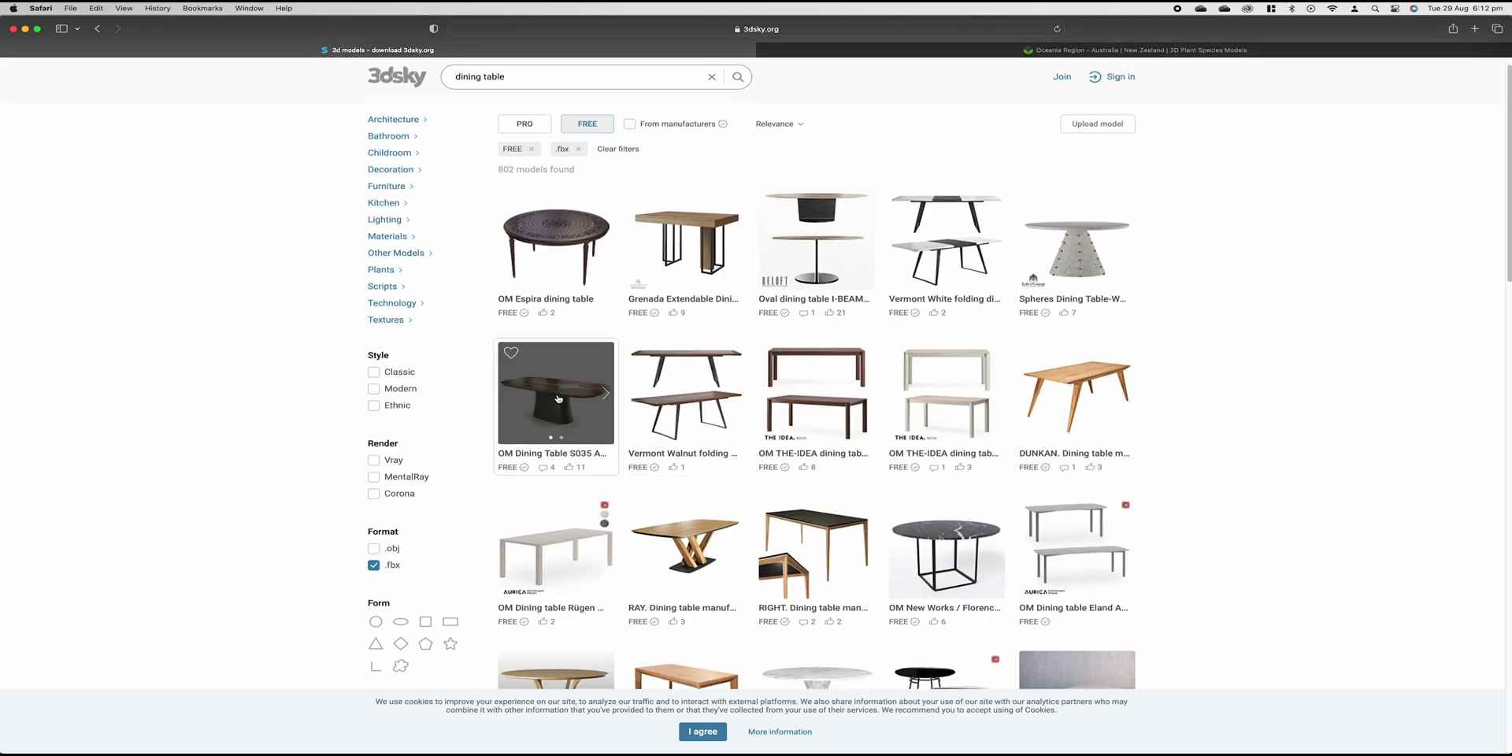
Open the OM Dining Table S035 Any-Home model, sign in to the 3dsky account and download the free model
{"action": "left_click", "coordinate": [558, 399]}
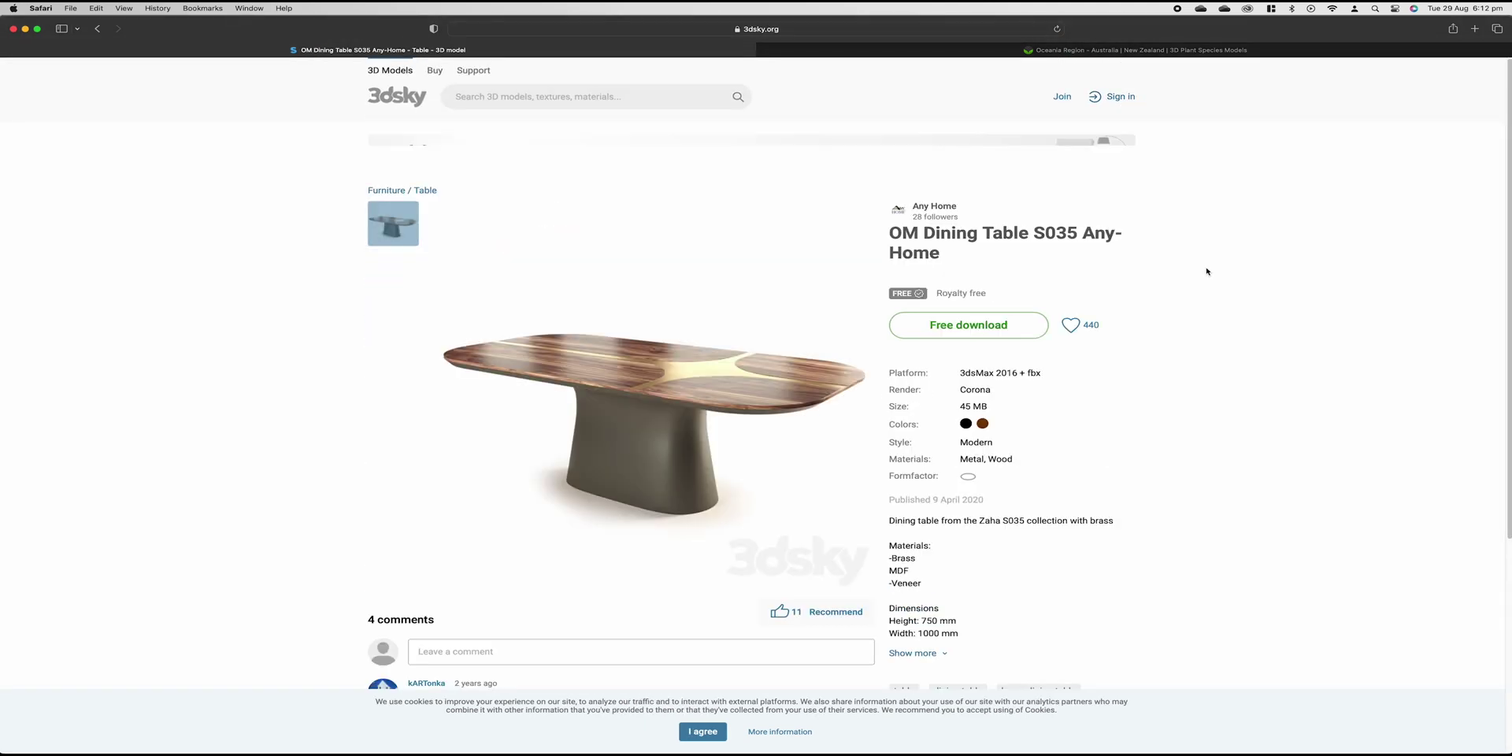
{"action": "left_click", "coordinate": [1132, 99]}
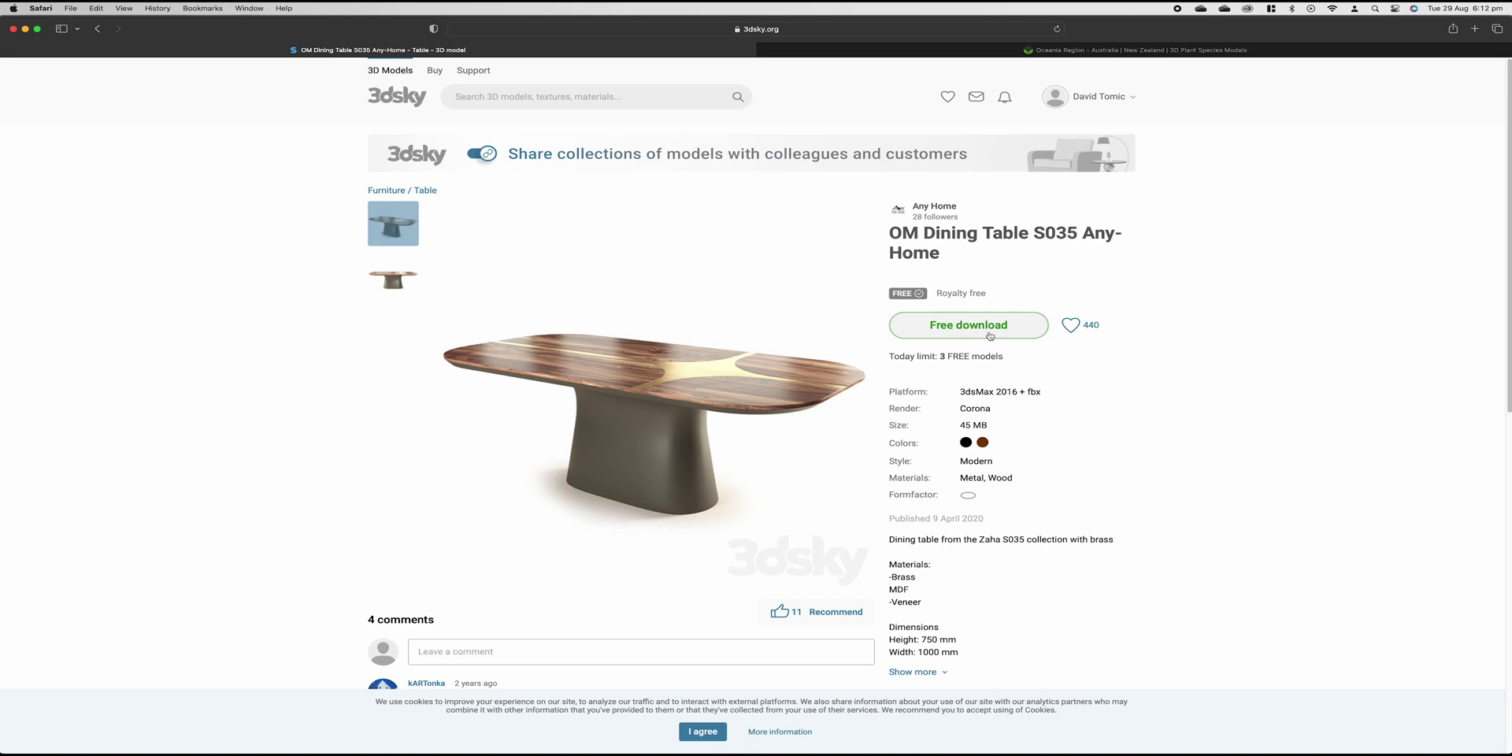
{"action": "left_click", "coordinate": [990, 335]}
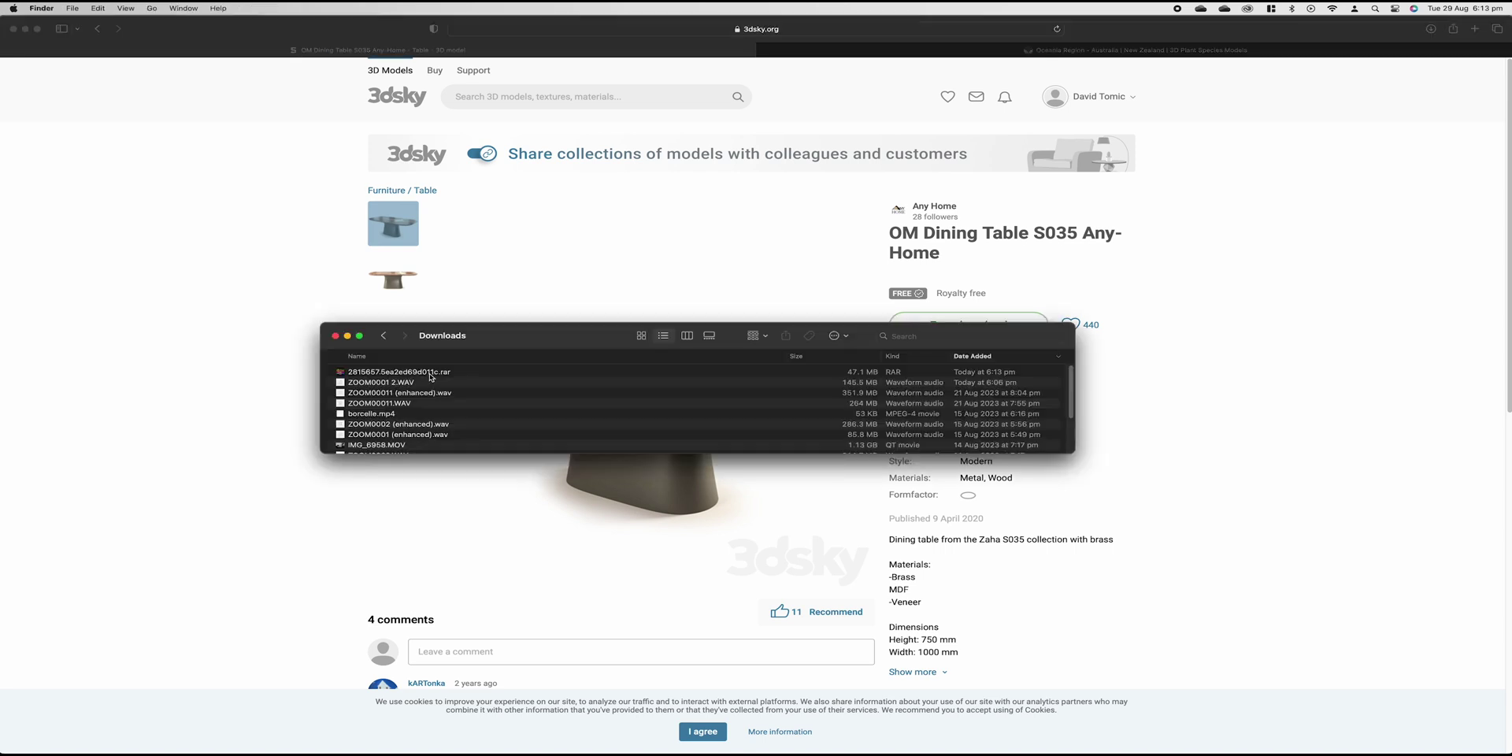
Open the newly downloaded .rar archive from the Downloads folder in the RAR ZIP 7Z Unarchiver
{"action": "left_click", "coordinate": [412, 378]}
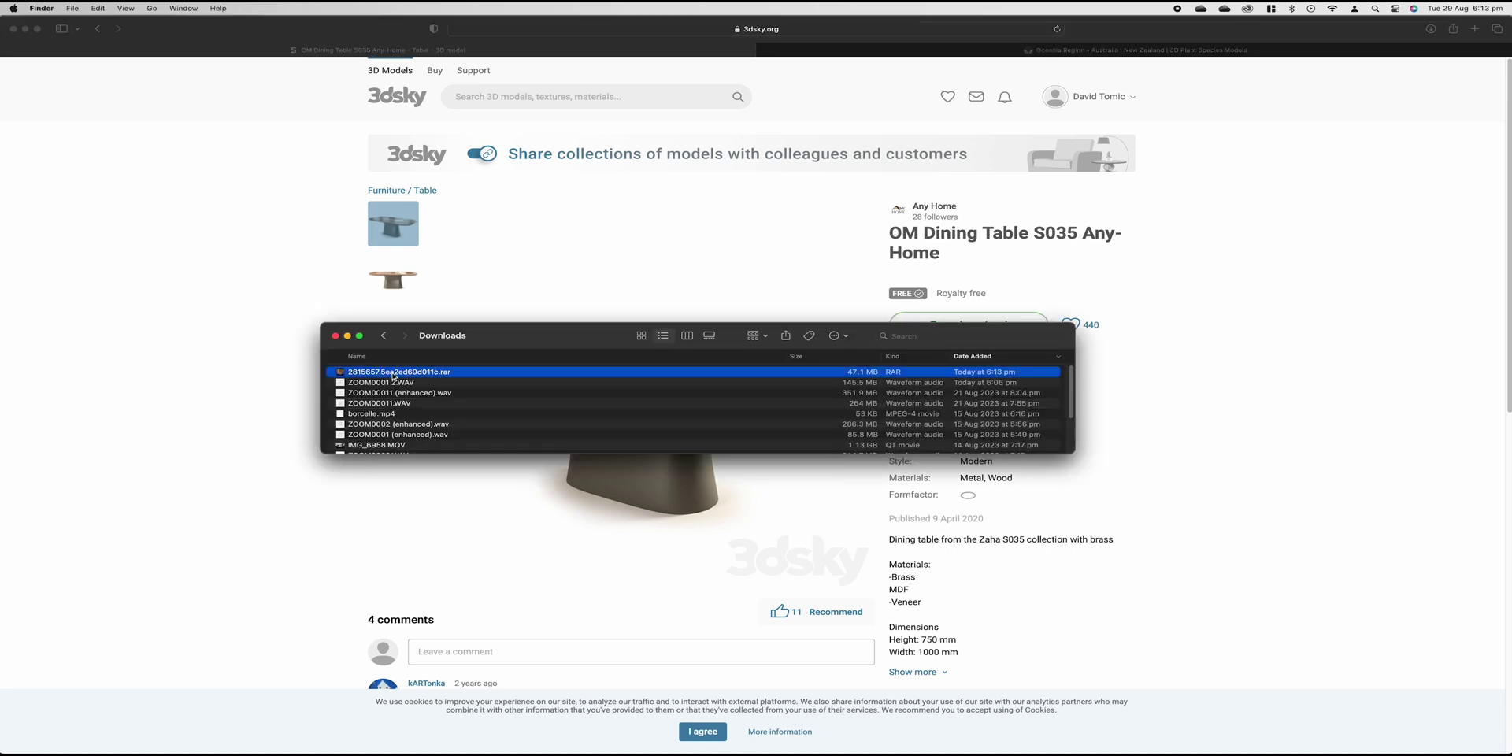
{"action": "right_click", "coordinate": [393, 376]}
{"action": "left_click", "coordinate": [421, 378]}
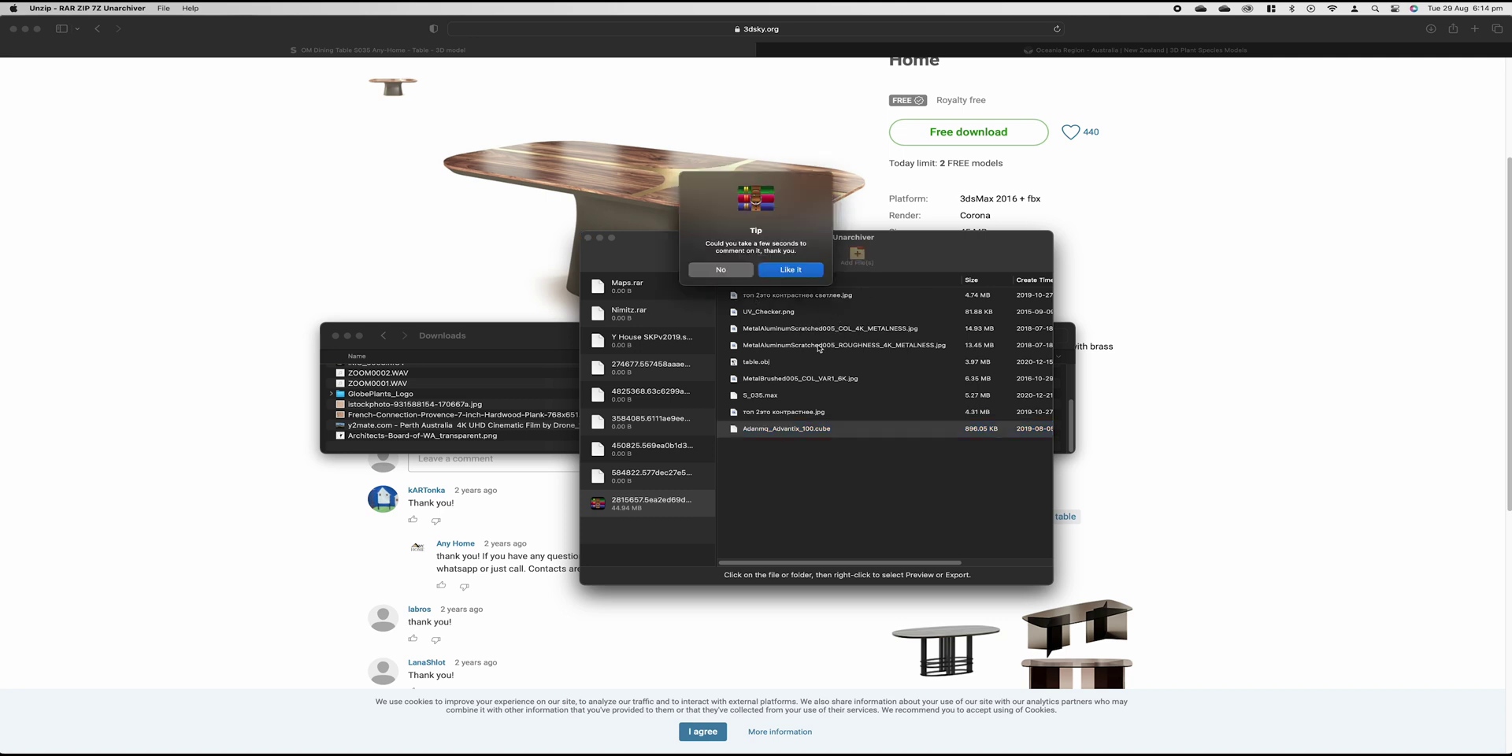
Dismiss the rating request, review the archive's files including table.obj, and extract them all into the Table folder in Downloads
{"action": "left_click", "coordinate": [721, 270]}
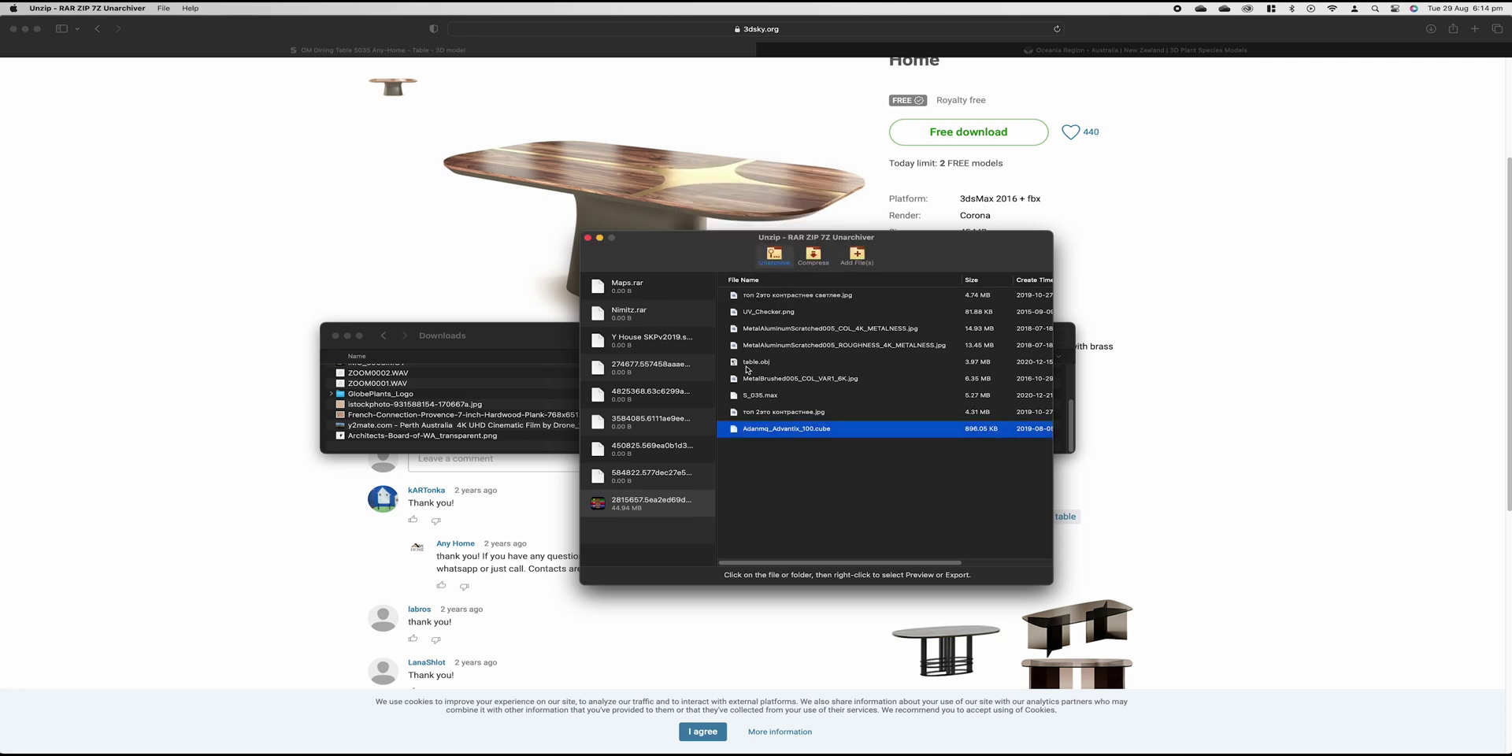
{"action": "left_click_drag", "start_coordinate": [899, 246], "coordinate": [853, 272]}
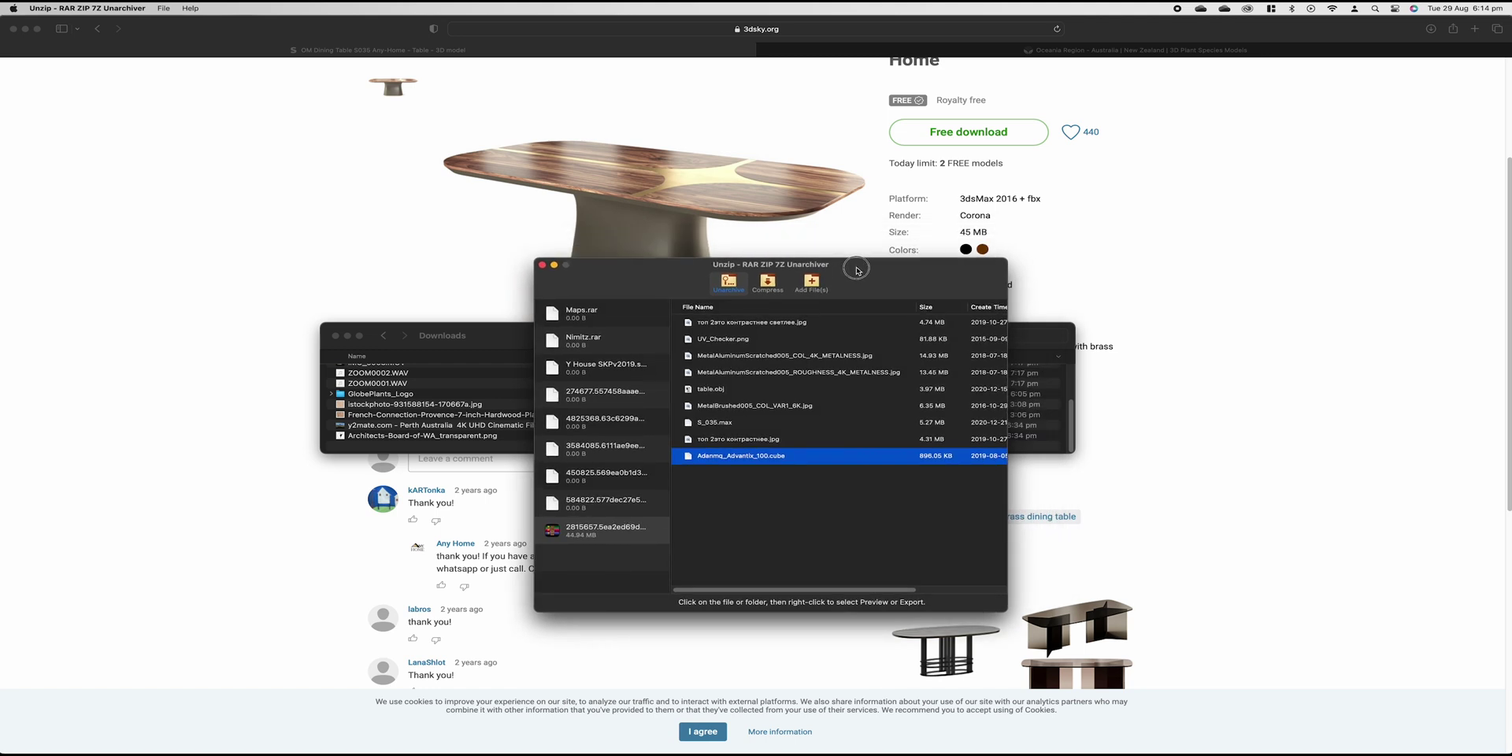
{"action": "left_click", "coordinate": [709, 390]}
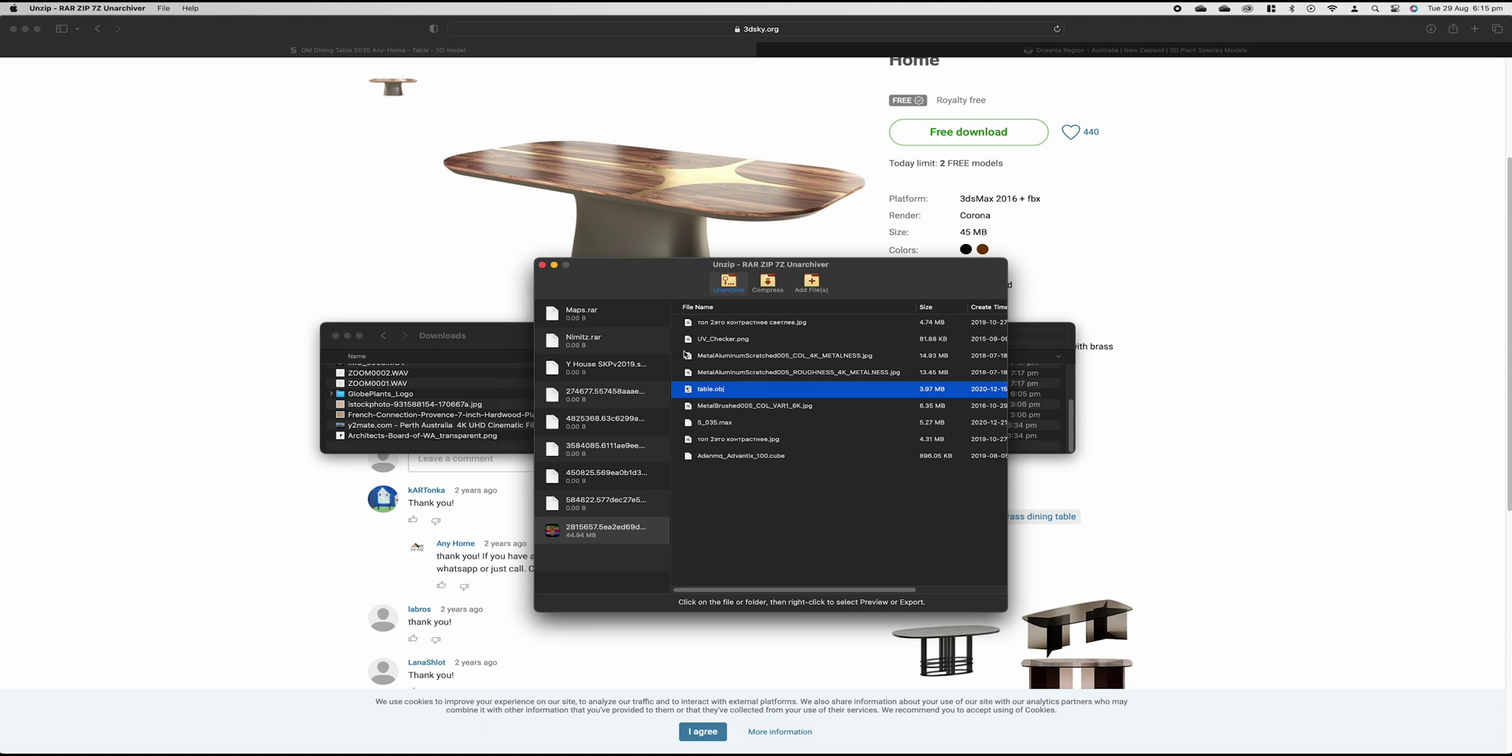
{"action": "left_click", "coordinate": [744, 459]}
{"action": "left_click", "coordinate": [736, 322]}
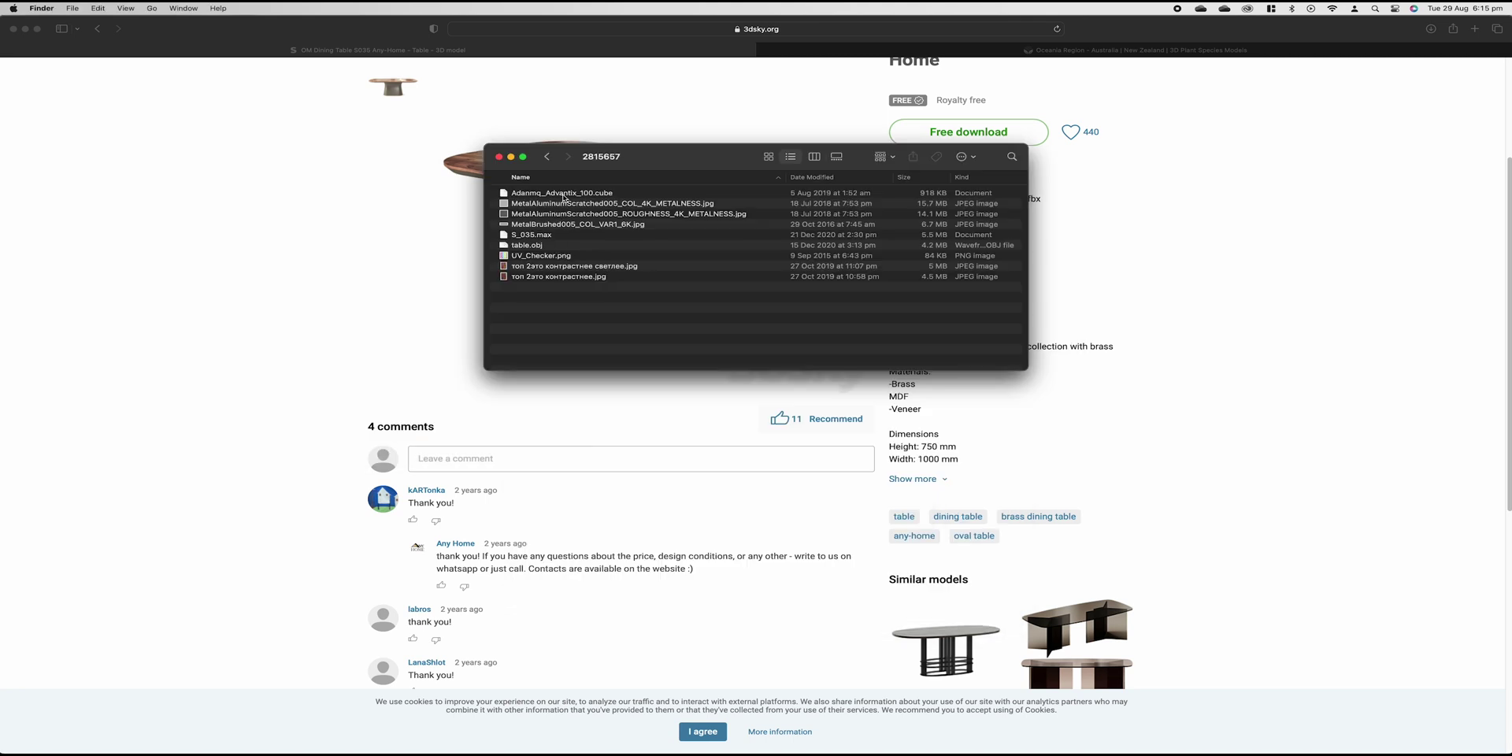
{"action": "left_click_drag", "start_coordinate": [630, 156], "coordinate": [571, 275]}
Switch to Twinmotion and import table.obj from the Table/2815657 download folder with the default geometry options
{"action": "mouse_move", "coordinate": [792, 740]}
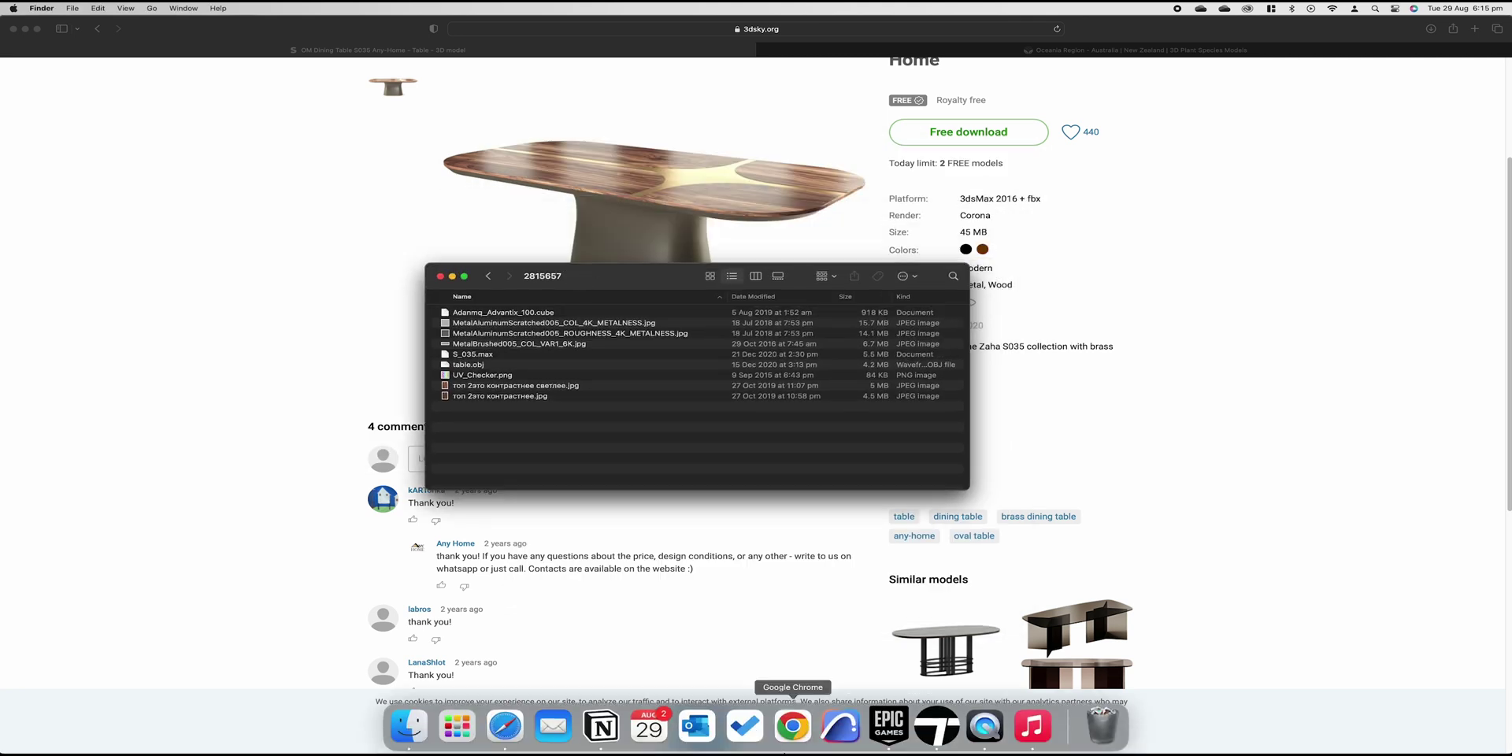
{"action": "left_click", "coordinate": [937, 726]}
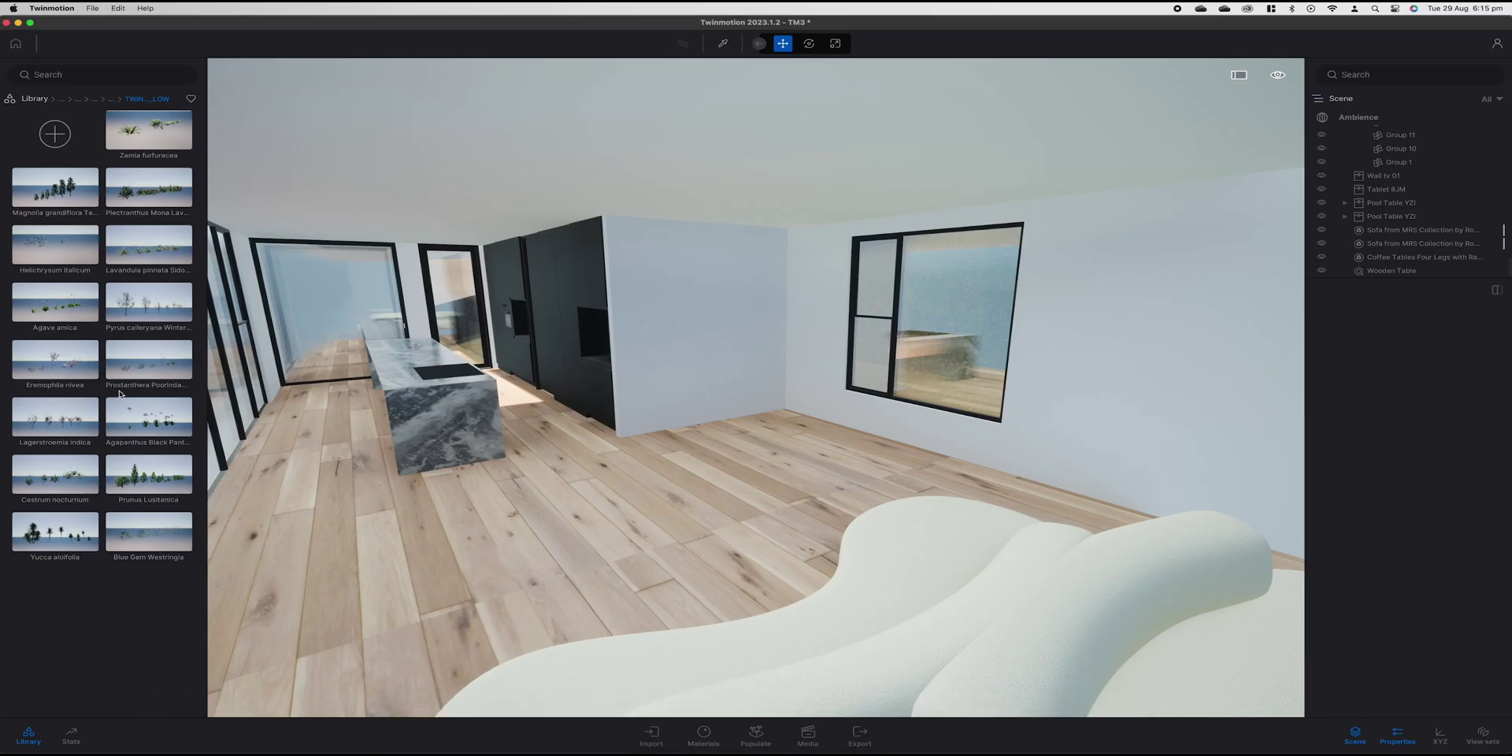
{"action": "left_click", "coordinate": [650, 734]}
{"action": "left_click", "coordinate": [240, 633]}
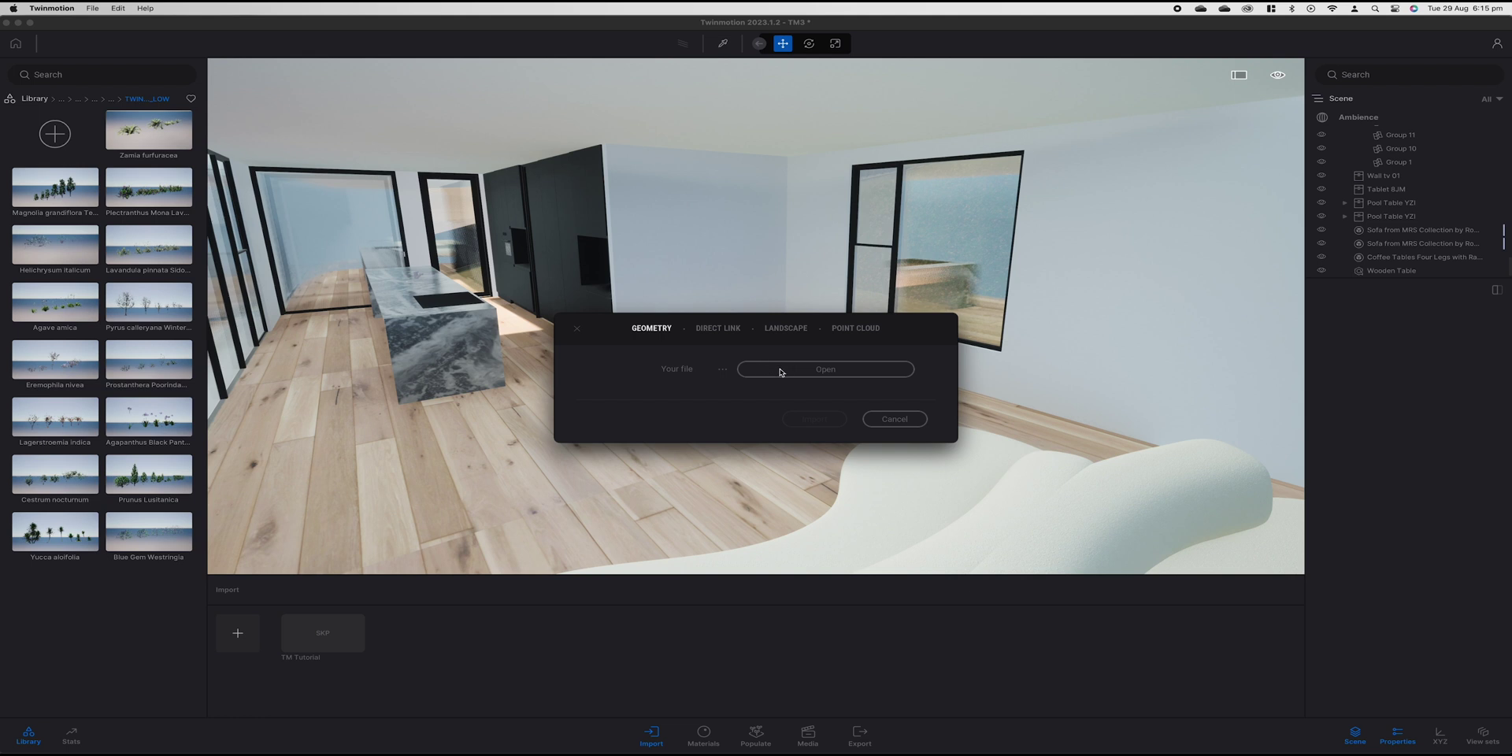
{"action": "left_click", "coordinate": [781, 371]}
{"action": "left_click", "coordinate": [481, 167]}
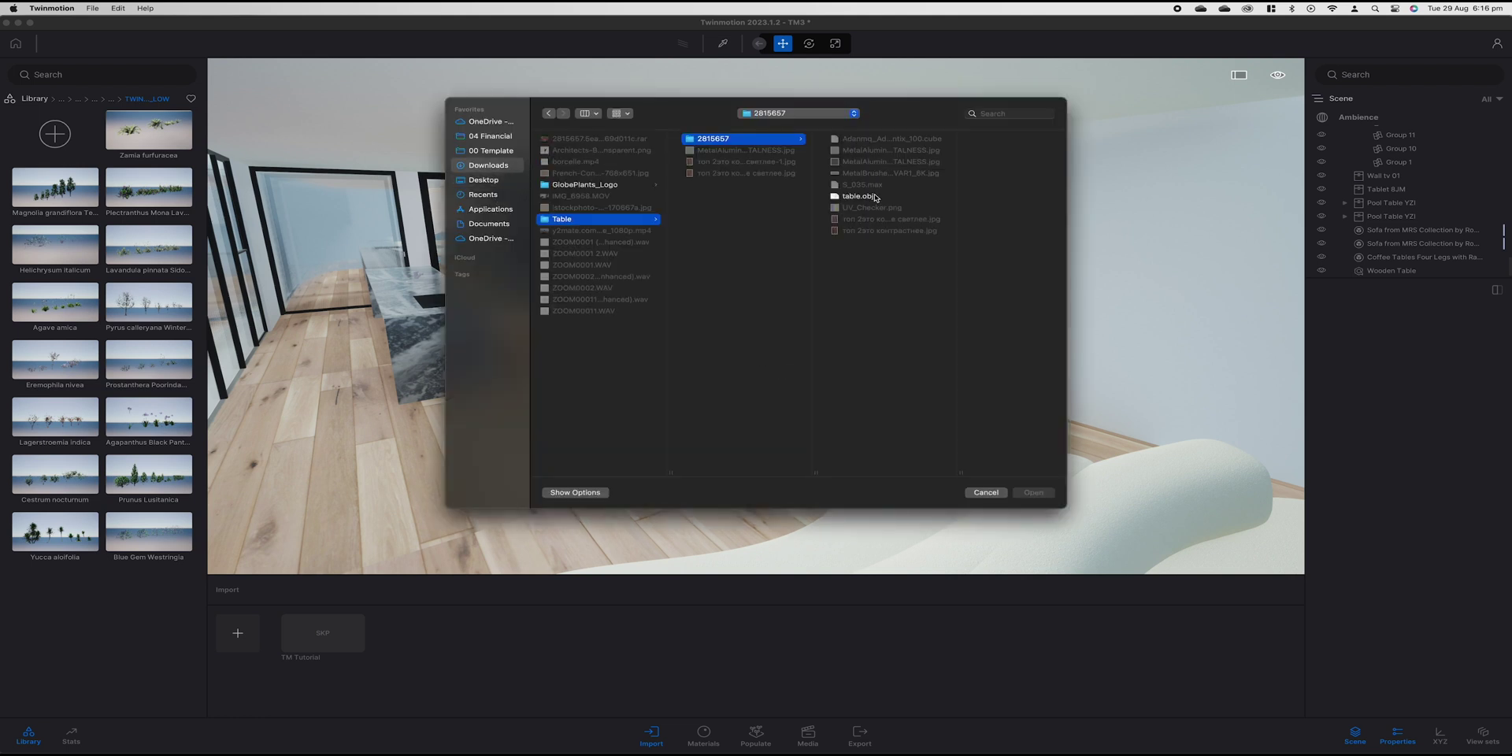
{"action": "left_click", "coordinate": [861, 196]}
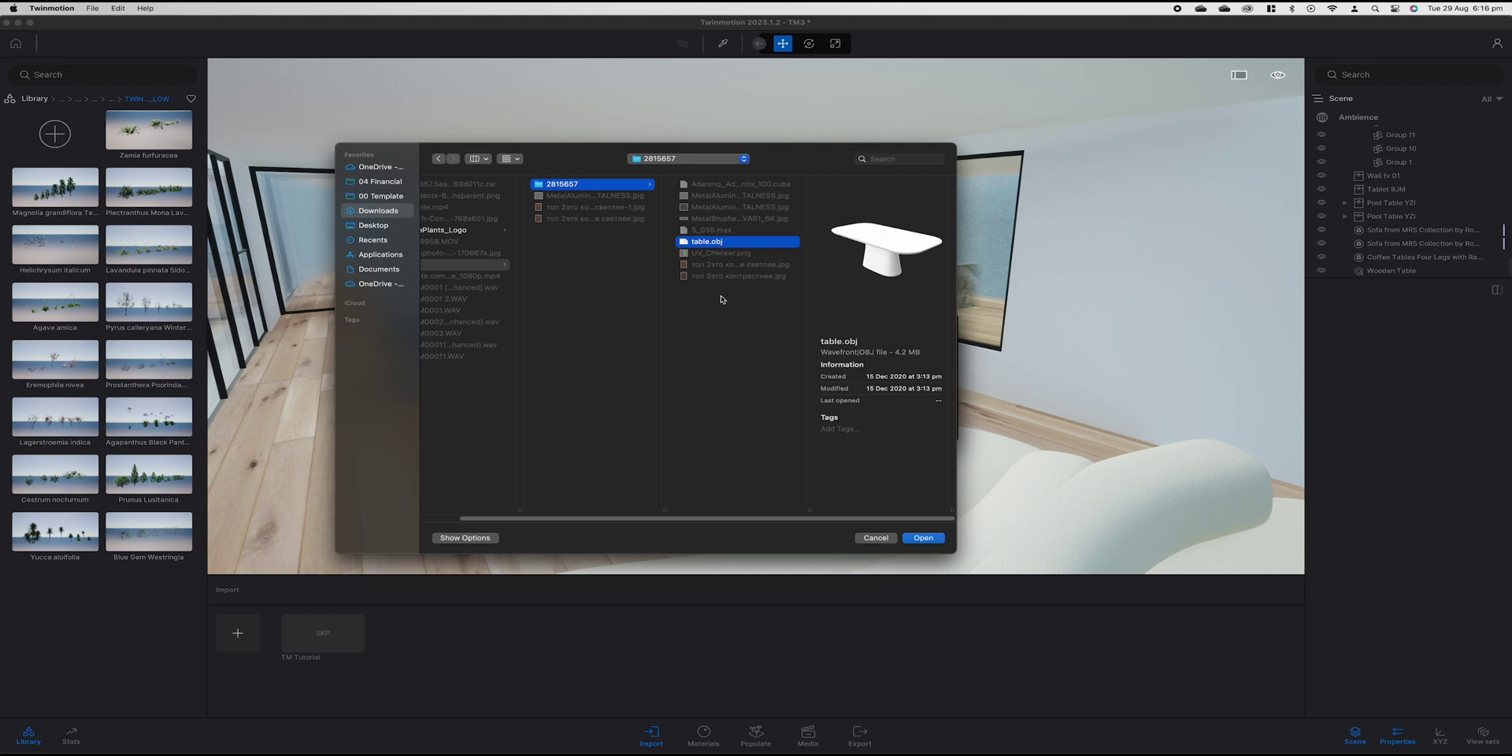
{"action": "left_click", "coordinate": [921, 539]}
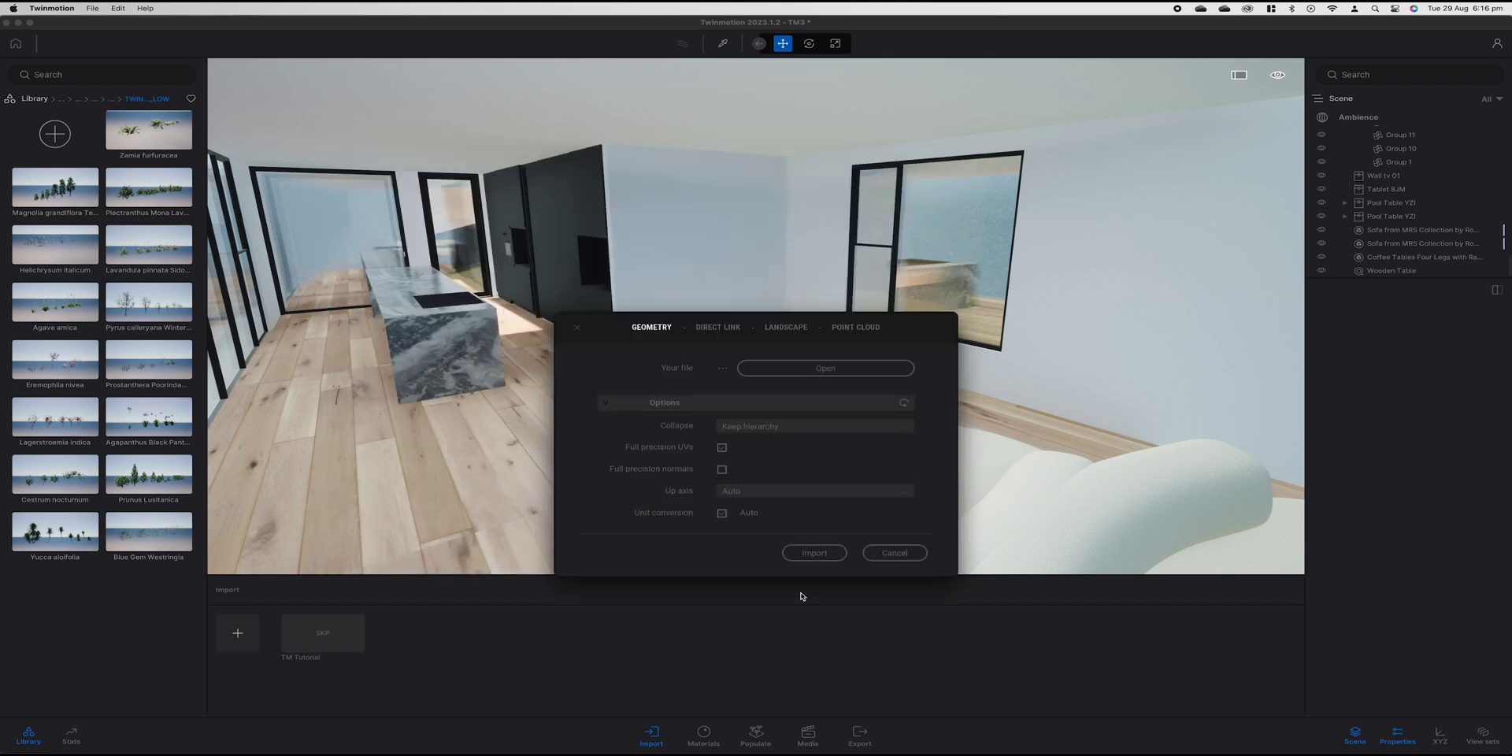
{"action": "left_click", "coordinate": [816, 553]}
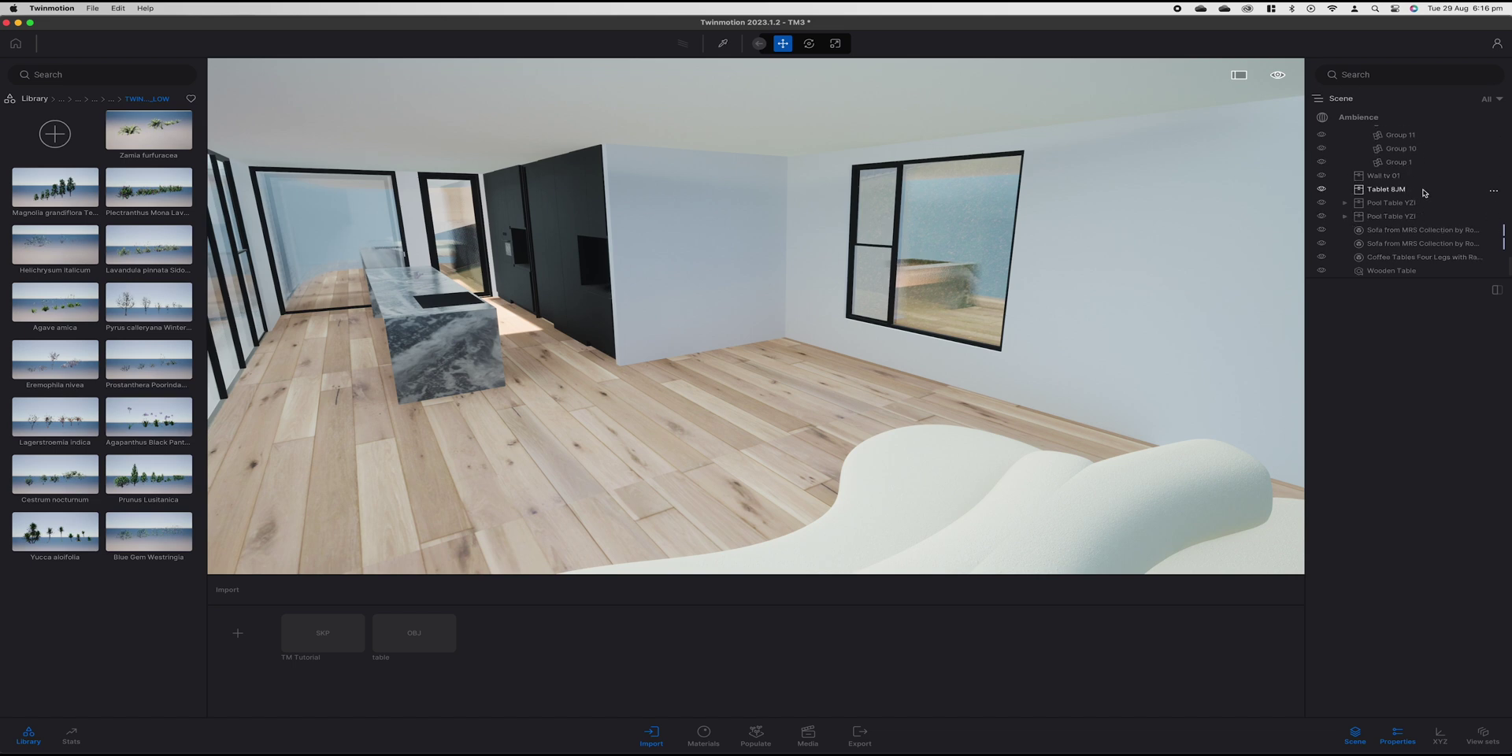
Select the imported table.obj in the scene and move it inside onto the timber floor in front of the kitchen island
{"action": "scroll", "coordinate": [1406, 229], "scroll_direction": "down", "scroll_amount": 1}
{"action": "left_click", "coordinate": [1404, 257]}
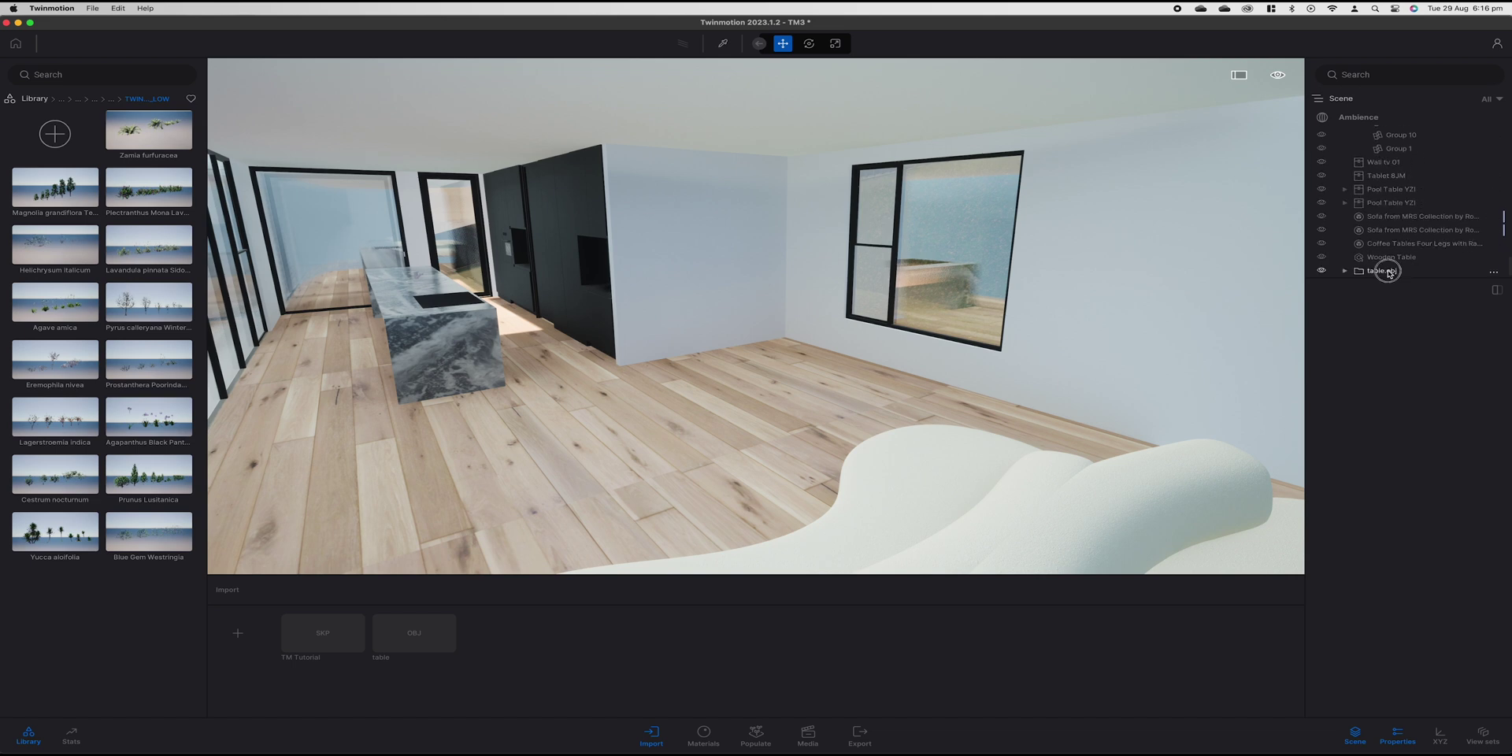
{"action": "left_click", "coordinate": [1383, 270]}
{"action": "right_click_drag", "start_coordinate": [692, 241], "coordinate": [1182, 244]}
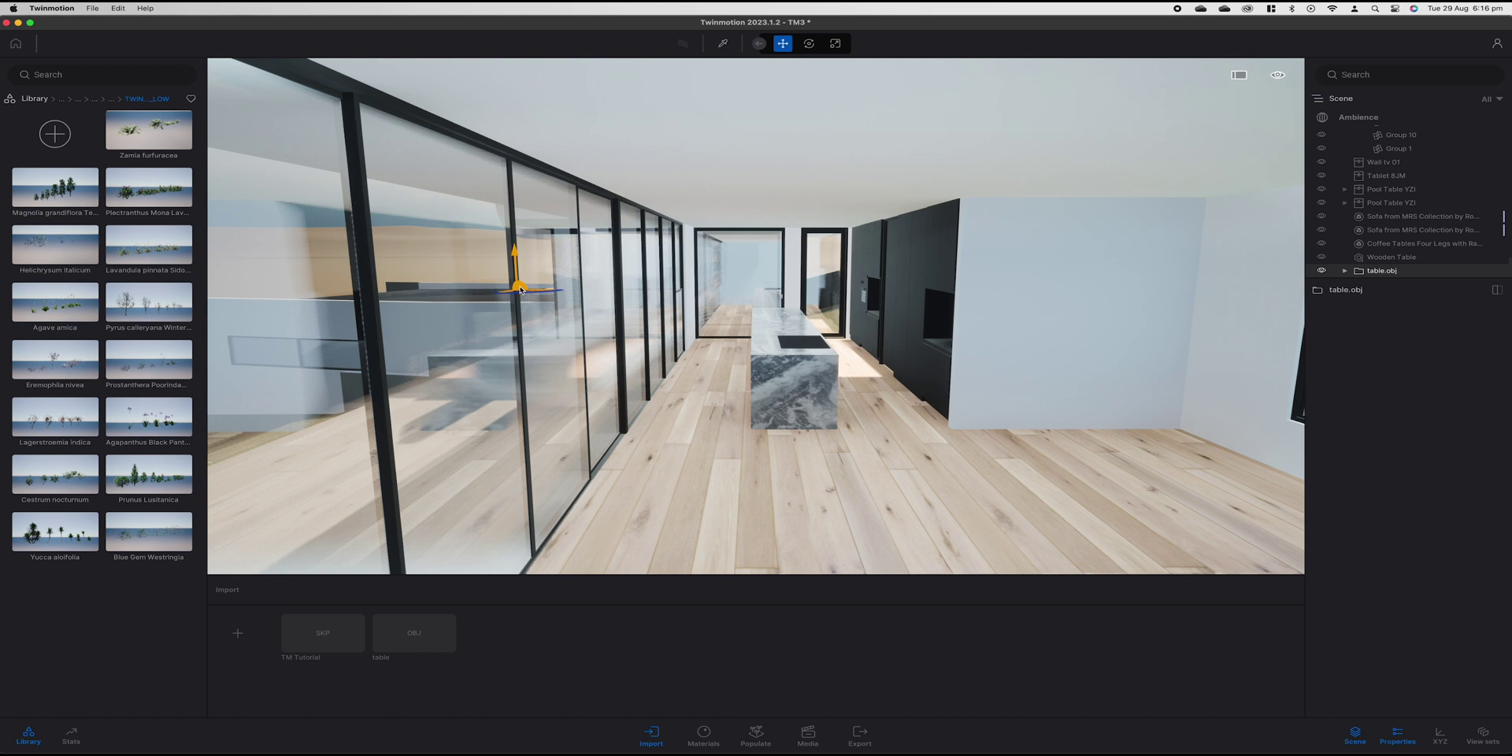
{"action": "left_click_drag", "start_coordinate": [520, 290], "coordinate": [918, 501]}
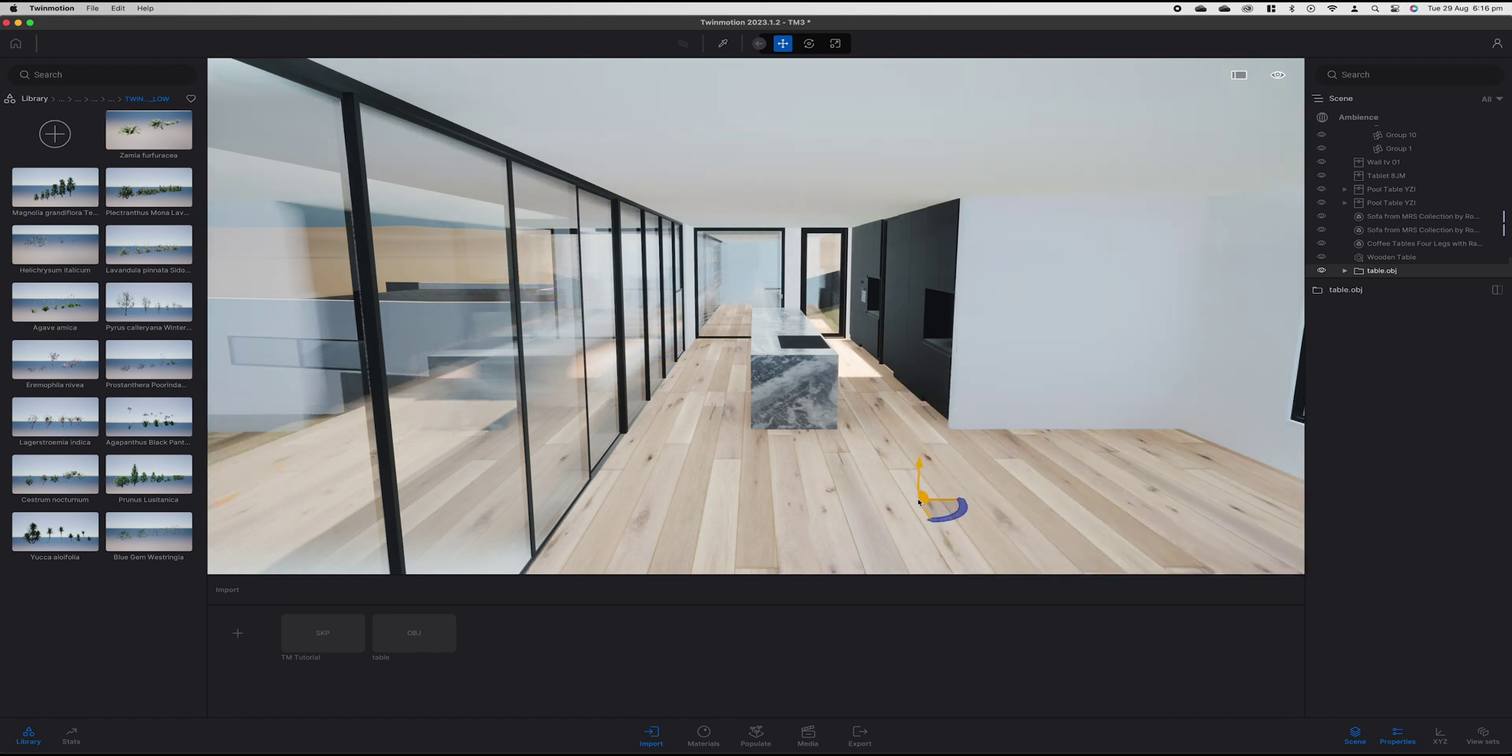
Rotate the imported table.obj so the table stands upright on its base
{"action": "key", "text": "space"}
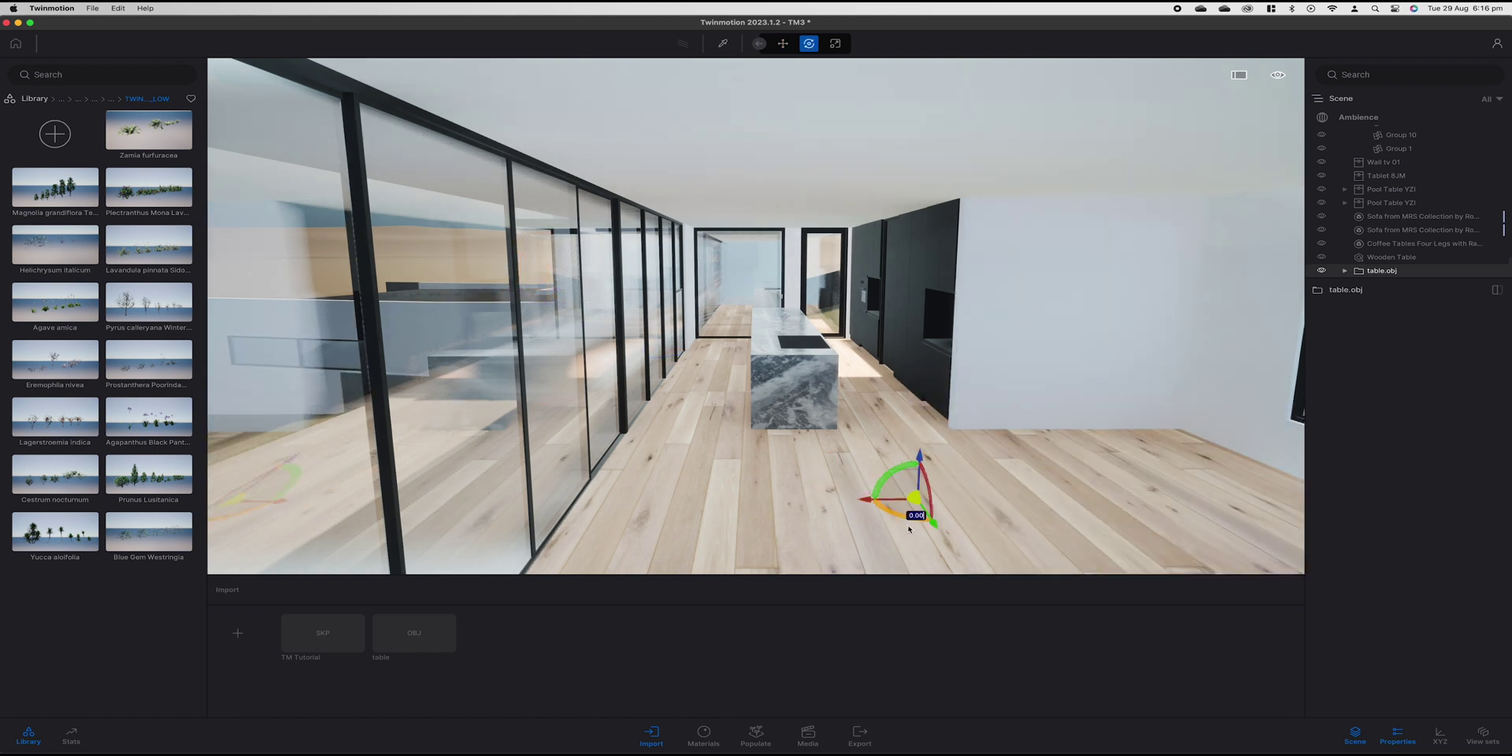
{"action": "key", "text": "space"}
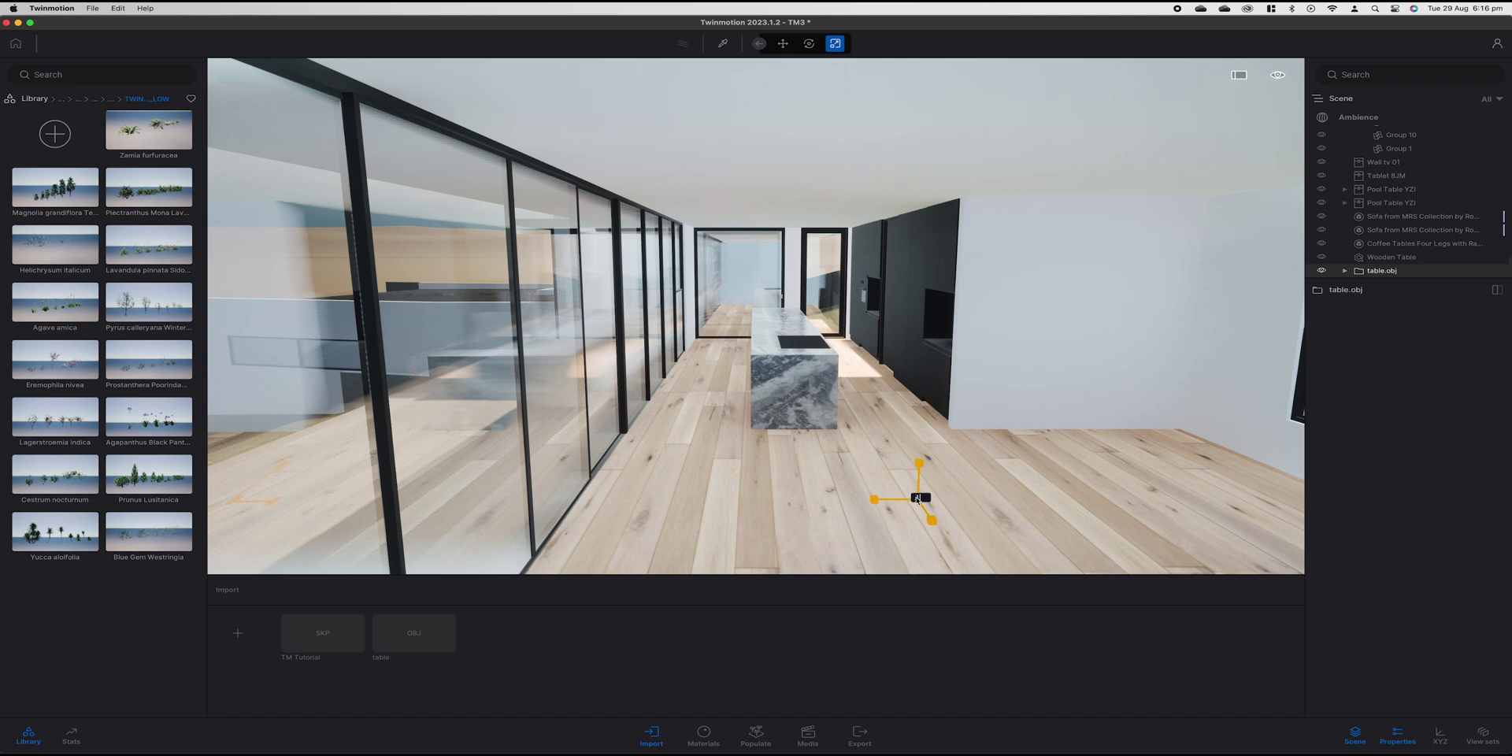
{"action": "right_click_drag", "start_coordinate": [1016, 493], "coordinate": [931, 504]}
{"action": "key", "text": "d"}
{"action": "right_click_drag", "start_coordinate": [688, 388], "coordinate": [715, 396]}
{"action": "key", "text": "a"}
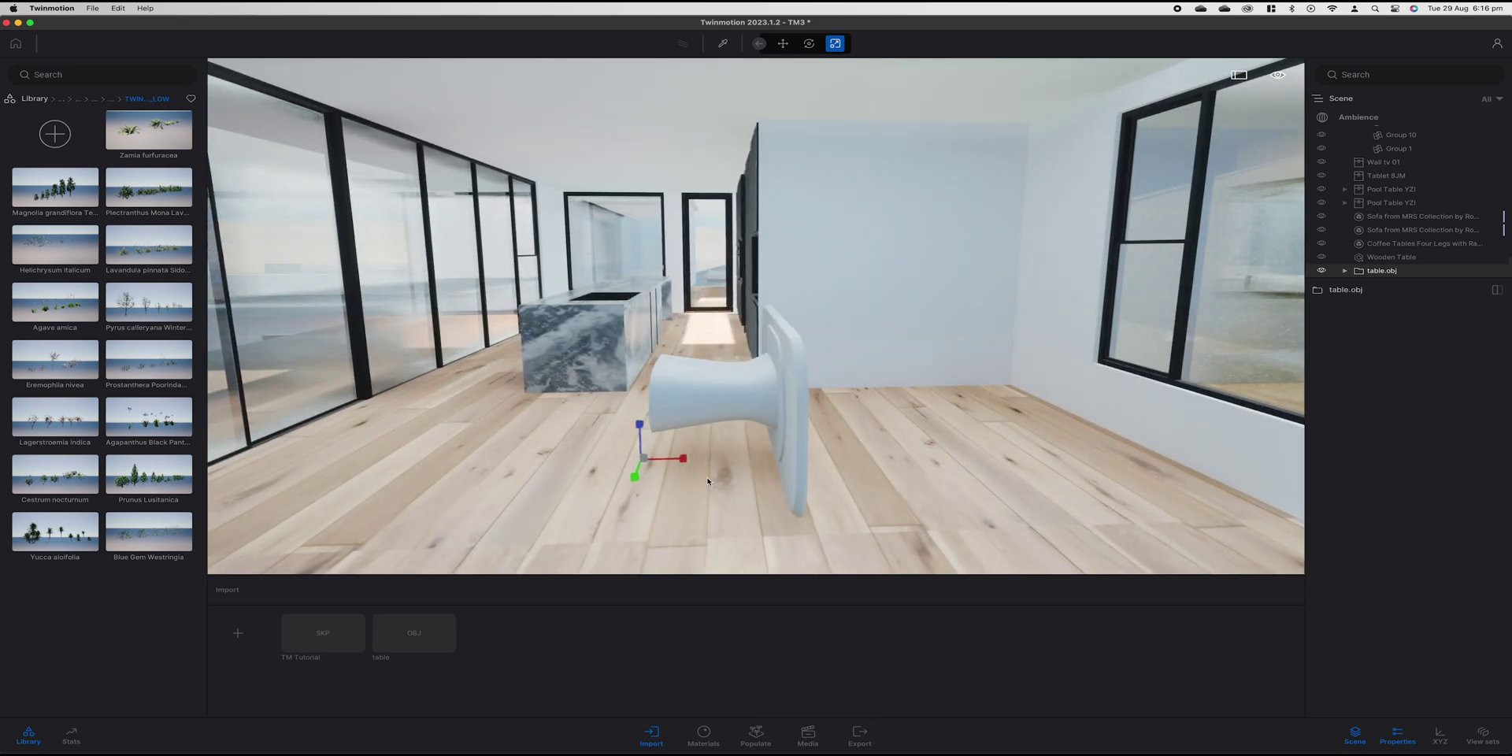
{"action": "key", "text": "w"}
{"action": "key", "text": "e"}
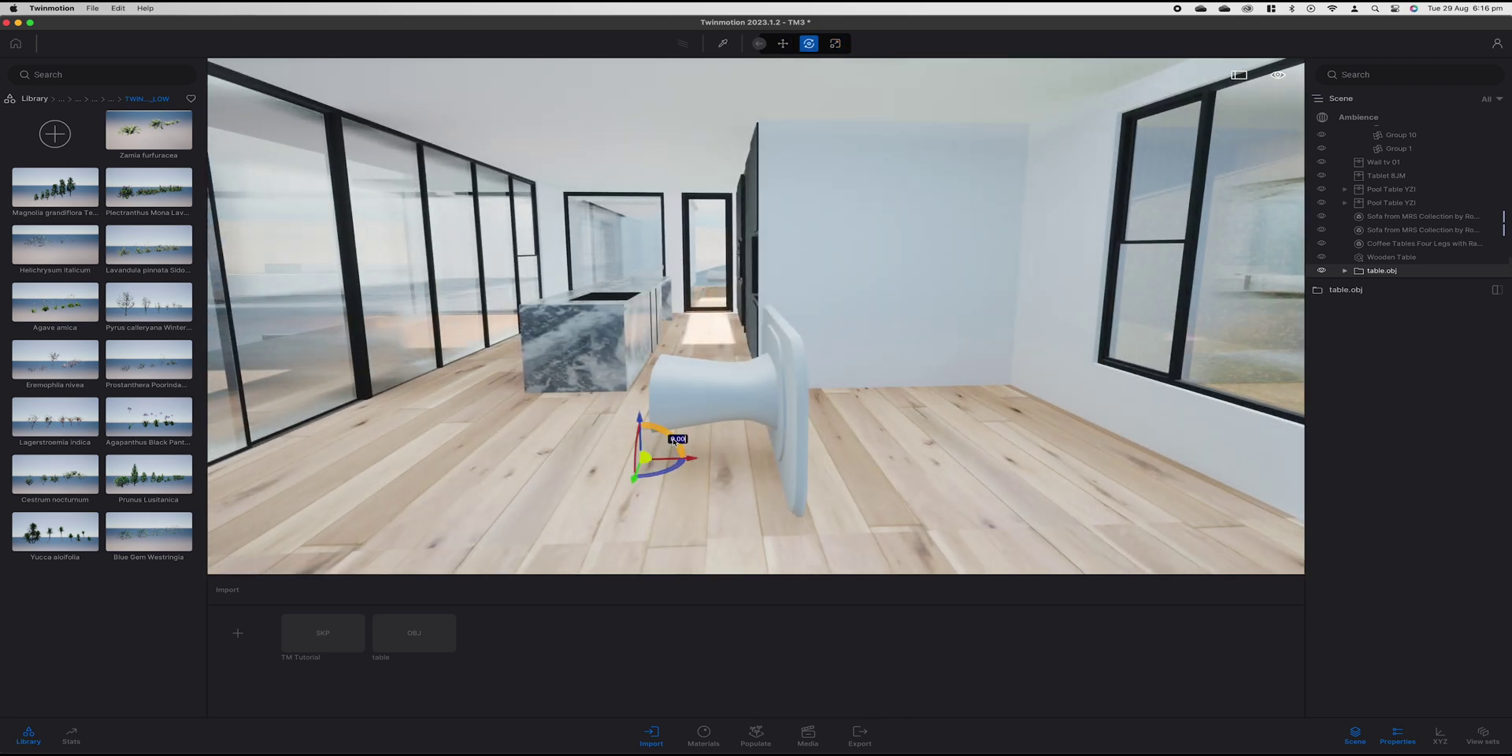
{"action": "left_click_drag", "start_coordinate": [673, 441], "coordinate": [740, 449]}
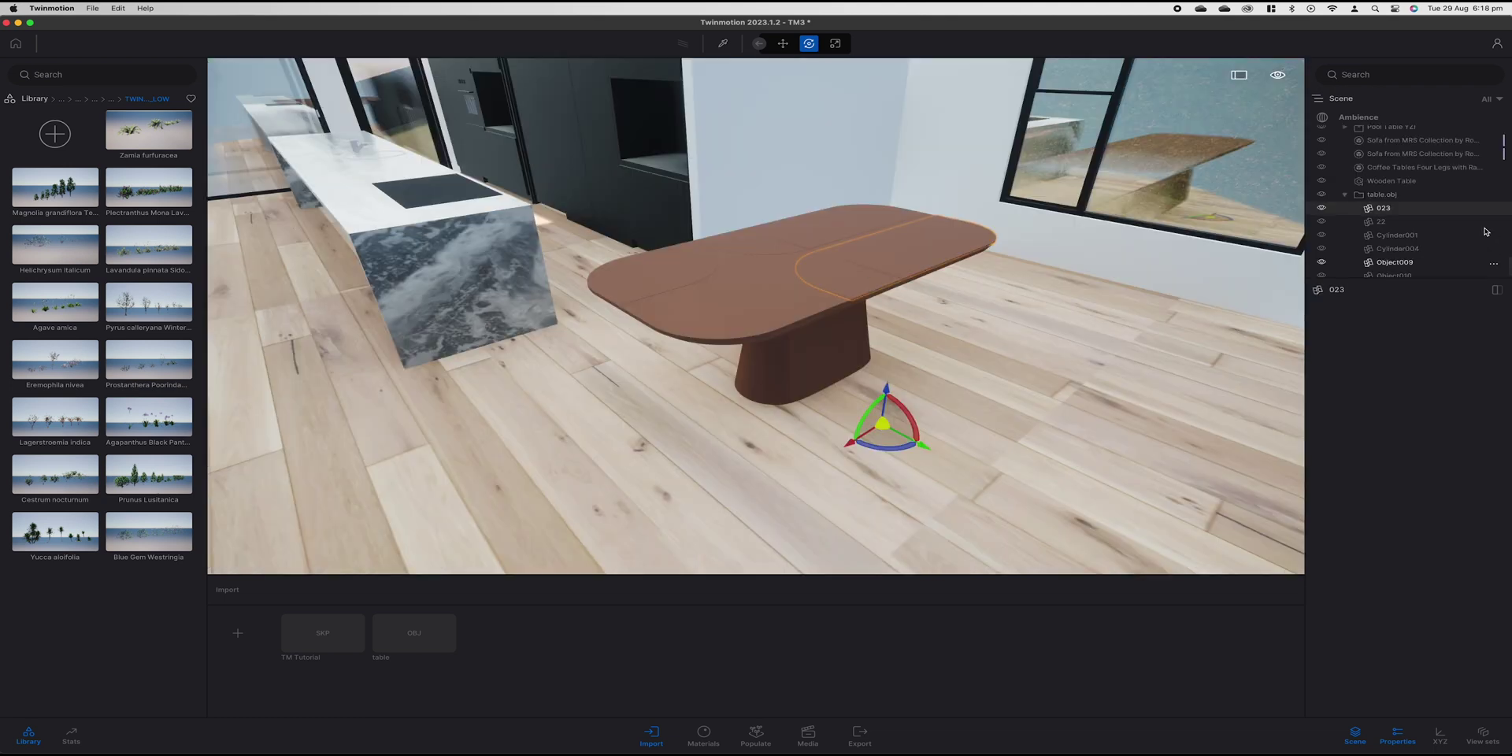
Delete the imported table from the scene and return to 3dsky in Safari to get a replacement model
{"action": "key", "text": "Delete"}
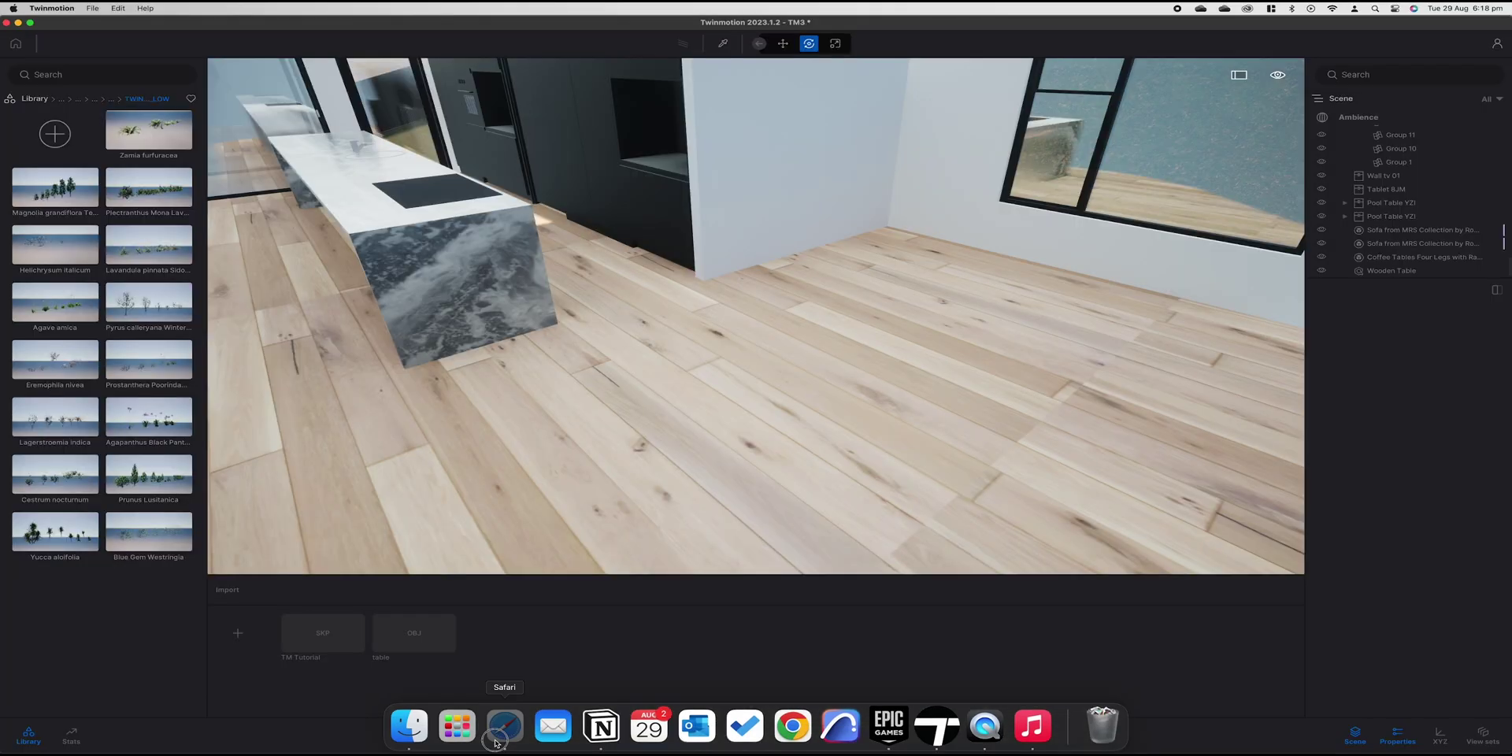
{"action": "left_click", "coordinate": [501, 732]}
{"action": "scroll", "coordinate": [397, 194], "scroll_direction": "left", "scroll_amount": 3}
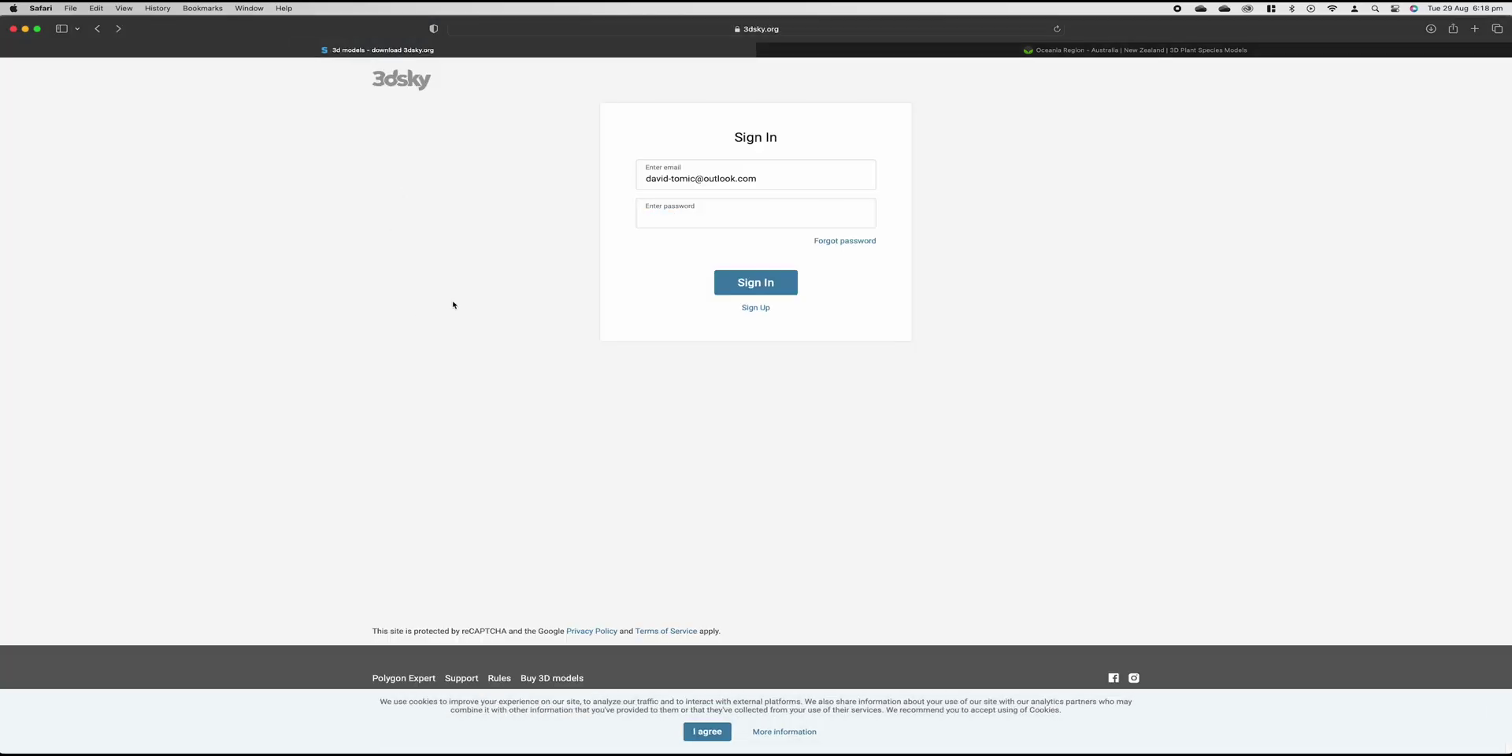
{"action": "key", "text": "super+bracketright"}
{"action": "left_click", "coordinate": [818, 423]}
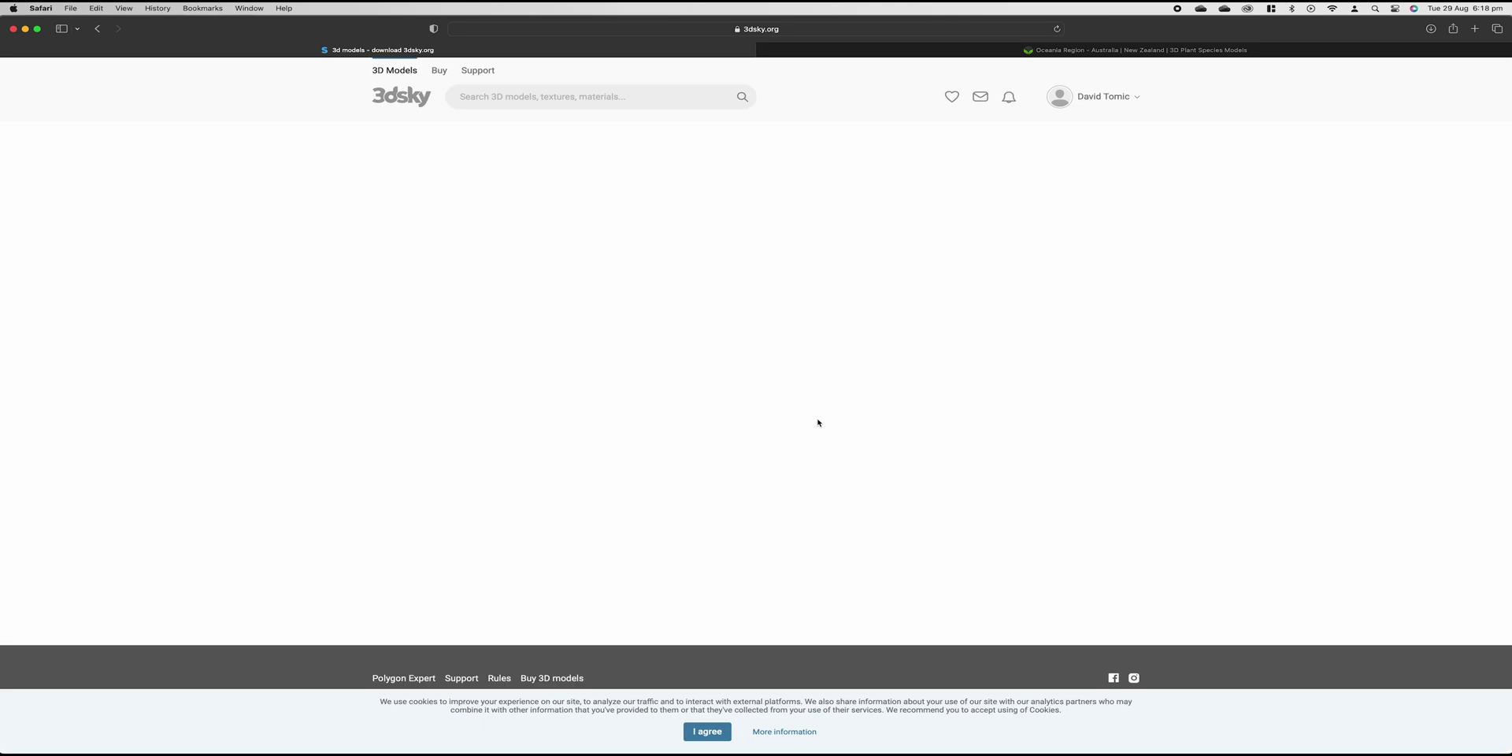
{"action": "left_click", "coordinate": [959, 326]}
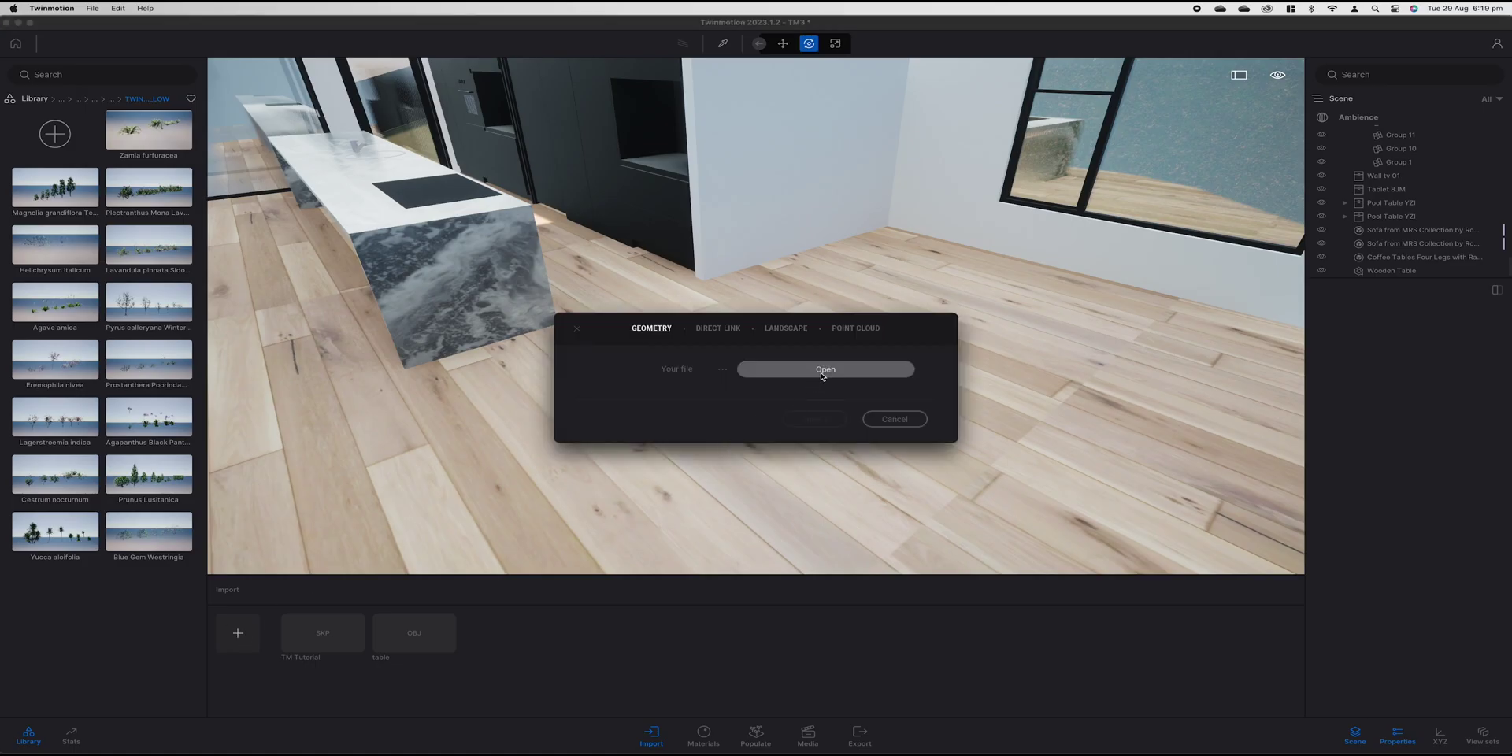
Import RIGHT fbx.fbx from the 5227573 download folder into Twinmotion with the default geometry options
{"action": "left_click", "coordinate": [820, 373]}
{"action": "left_click", "coordinate": [871, 153]}
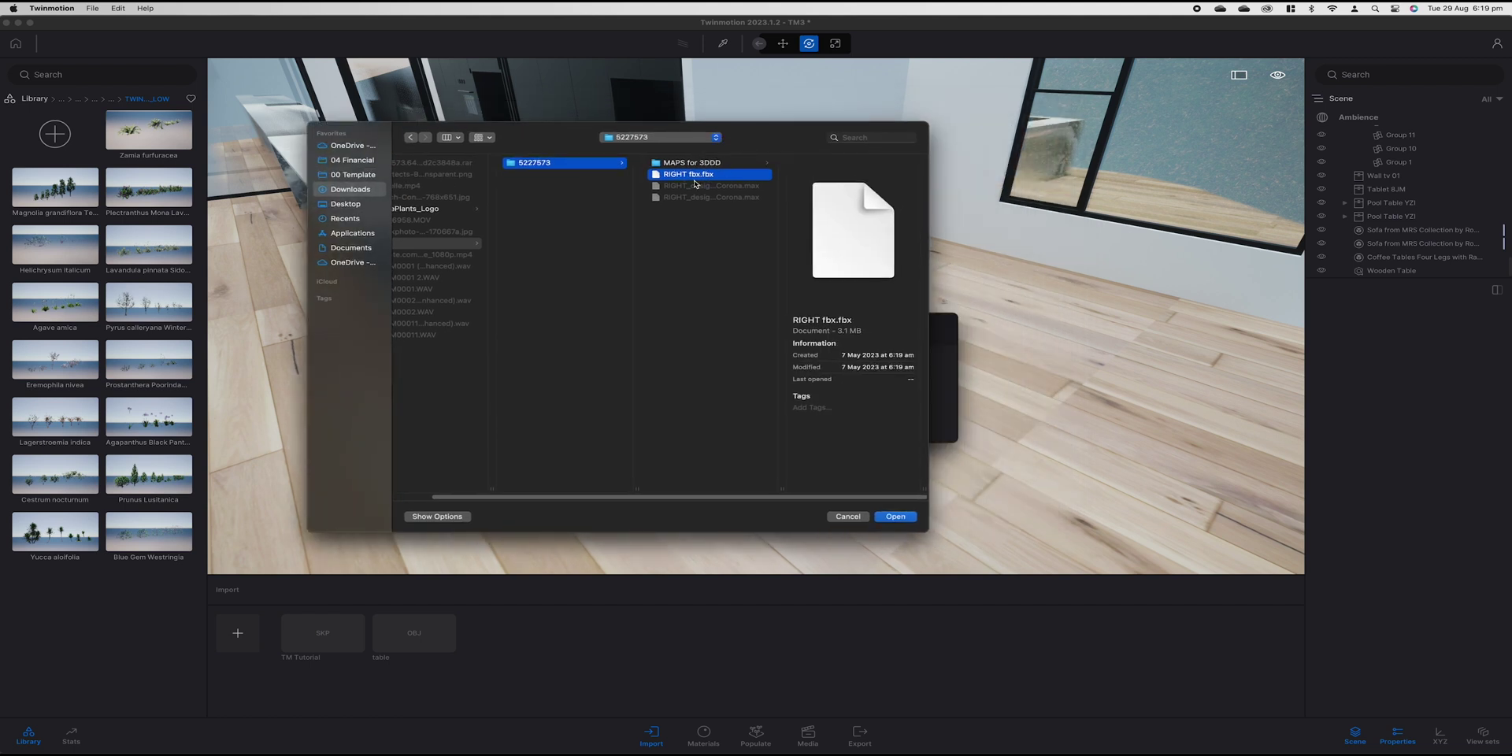
{"action": "left_click", "coordinate": [895, 516]}
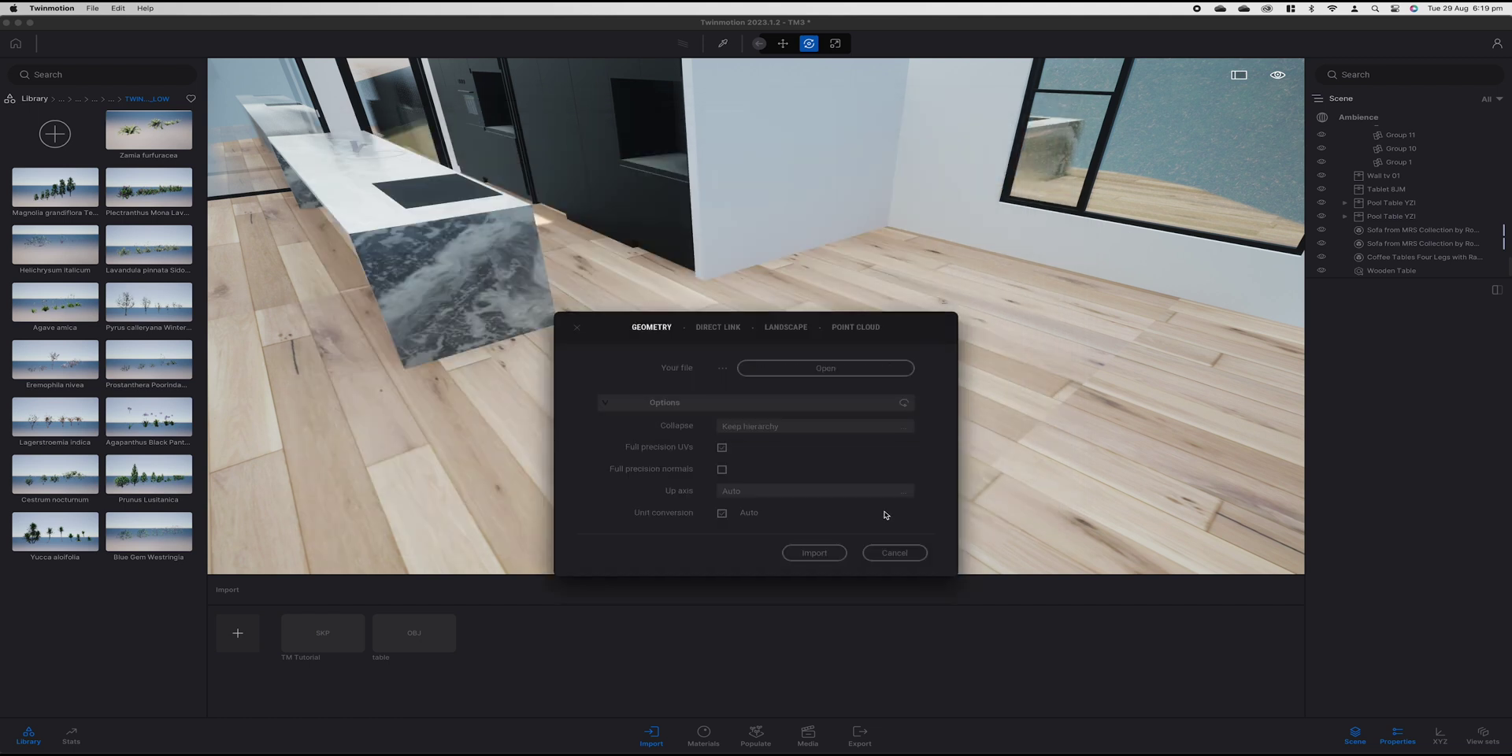
{"action": "left_click", "coordinate": [805, 555]}
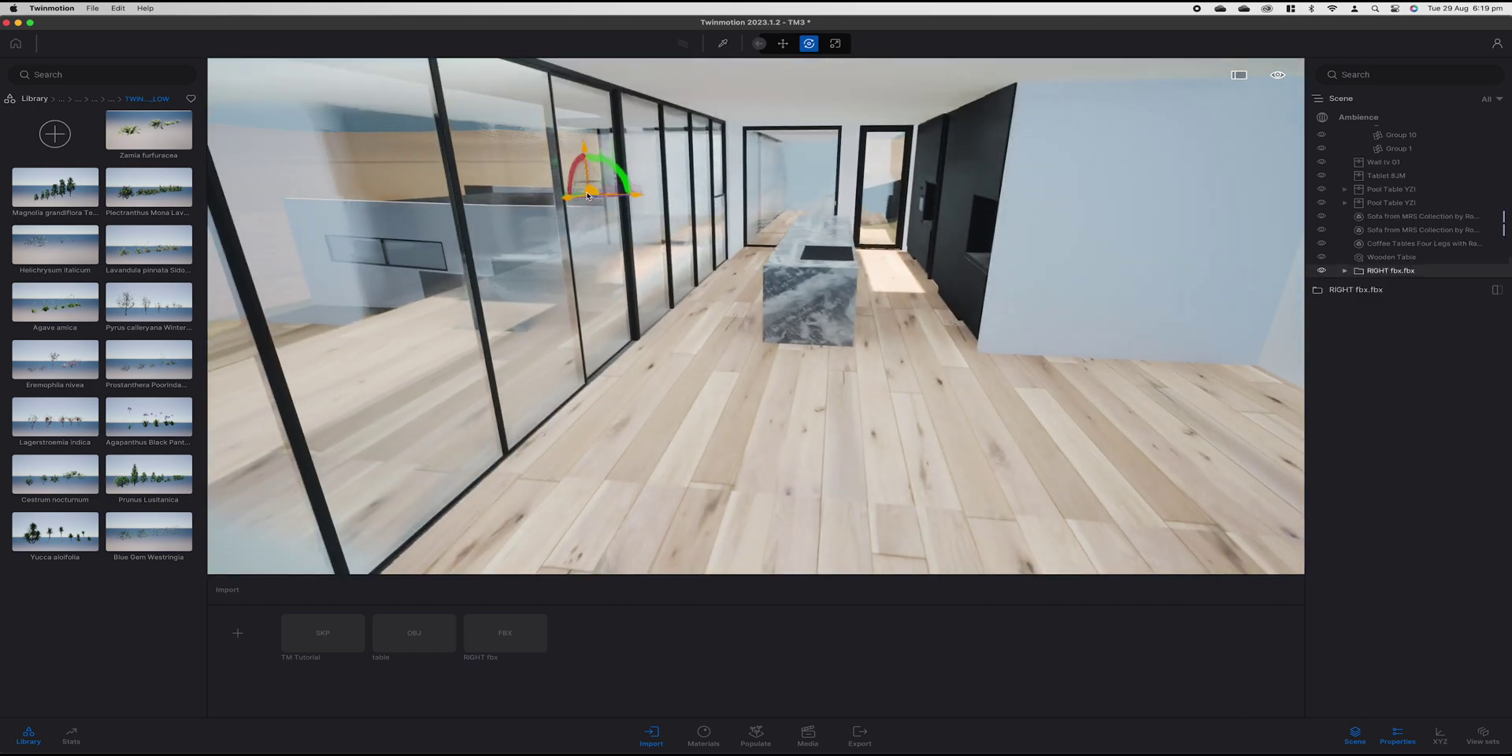
Move the imported black-topped table onto the floor near the sofa and rotate it to run perpendicular to the kitchen island
{"action": "left_click_drag", "start_coordinate": [644, 226], "coordinate": [945, 492]}
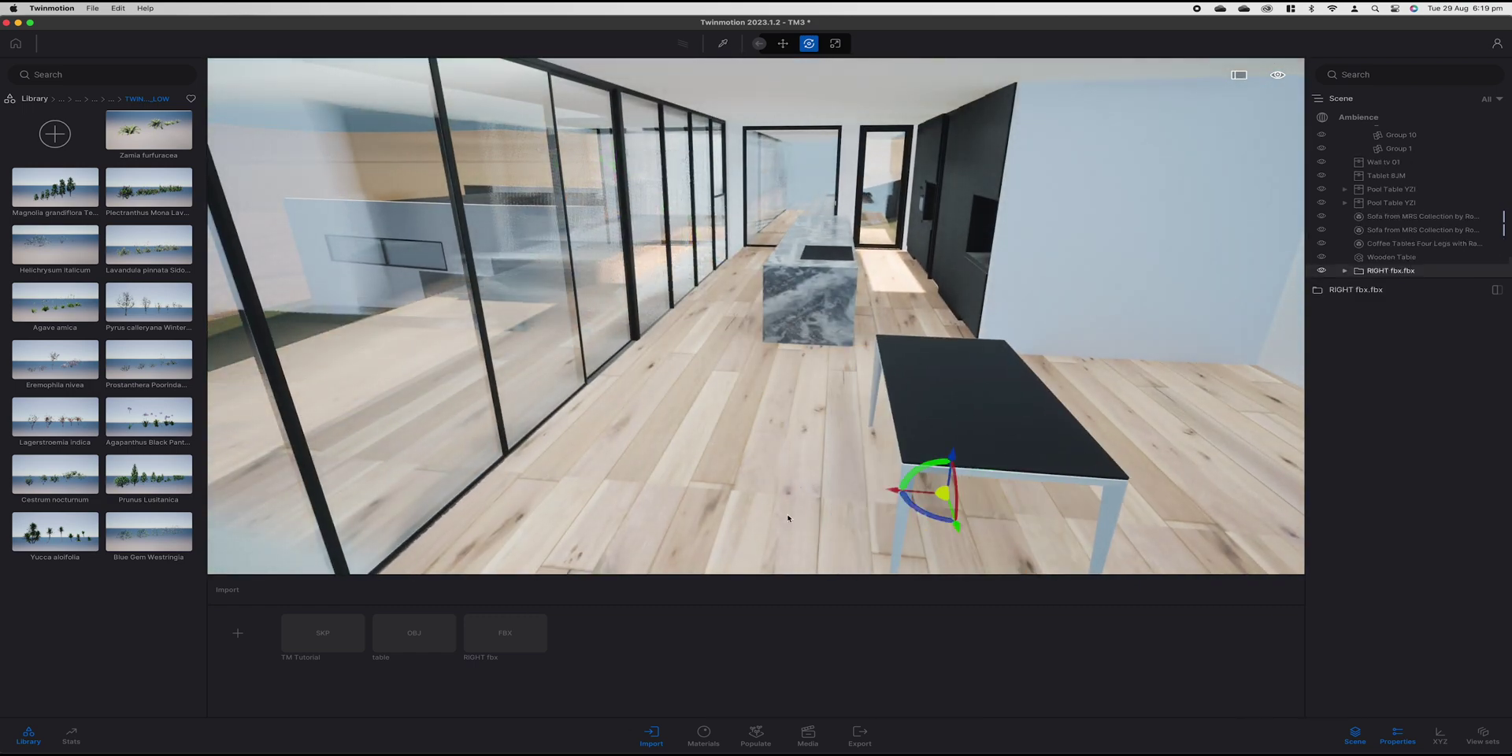
{"action": "right_click_drag", "start_coordinate": [946, 492], "coordinate": [964, 493]}
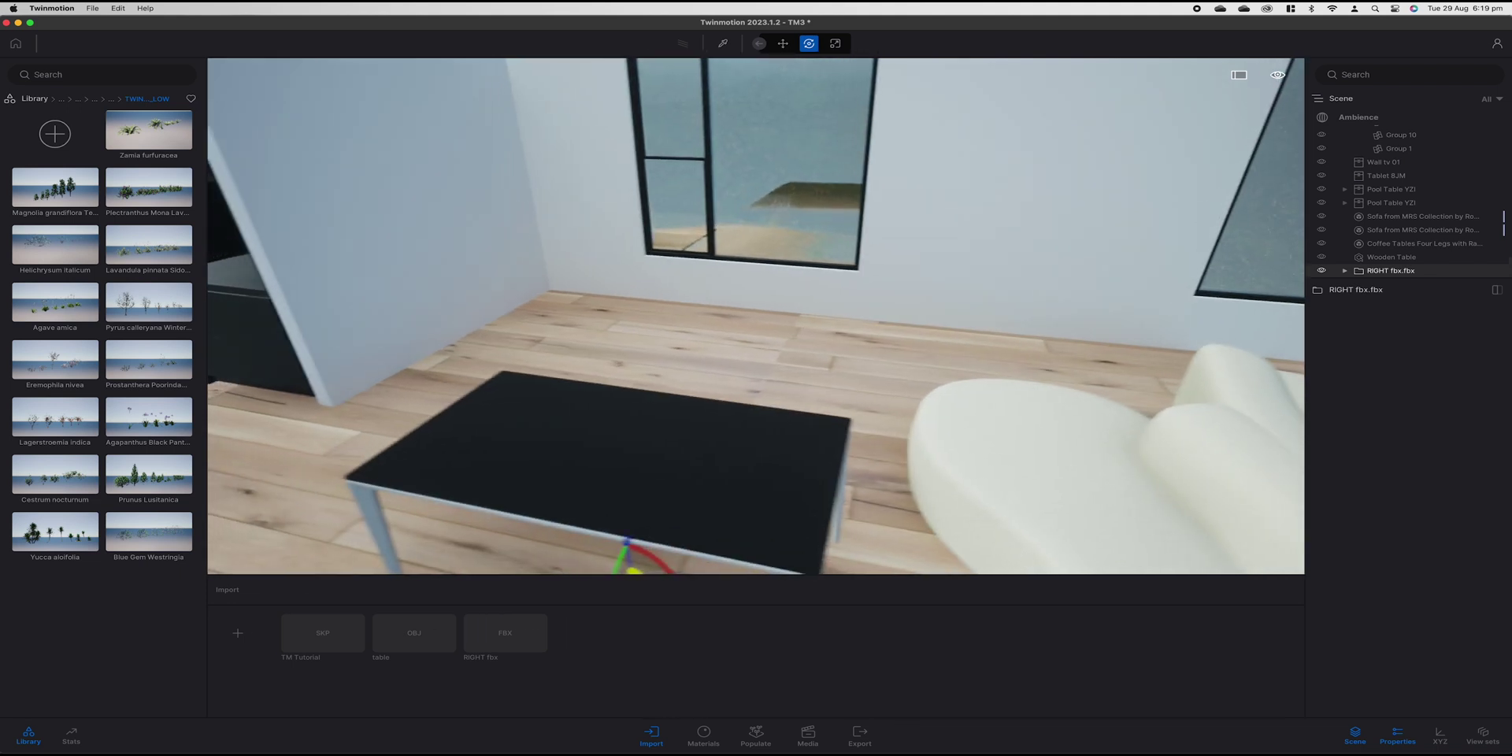
{"action": "left_click_drag", "start_coordinate": [676, 490], "coordinate": [567, 450]}
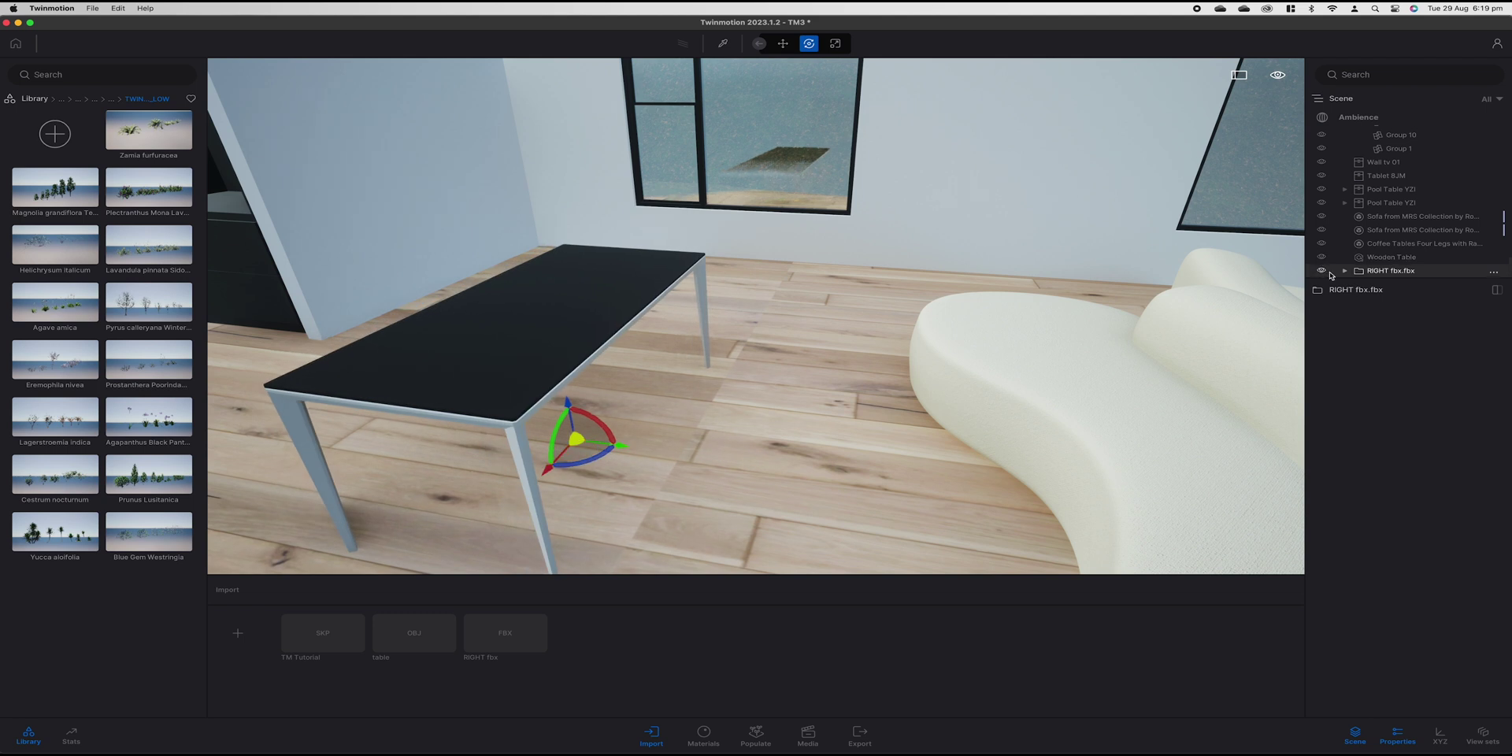
Pick the black-topped table's materials and give its frame and legs a brown wood texture, keeping the top black
{"action": "left_click", "coordinate": [723, 44]}
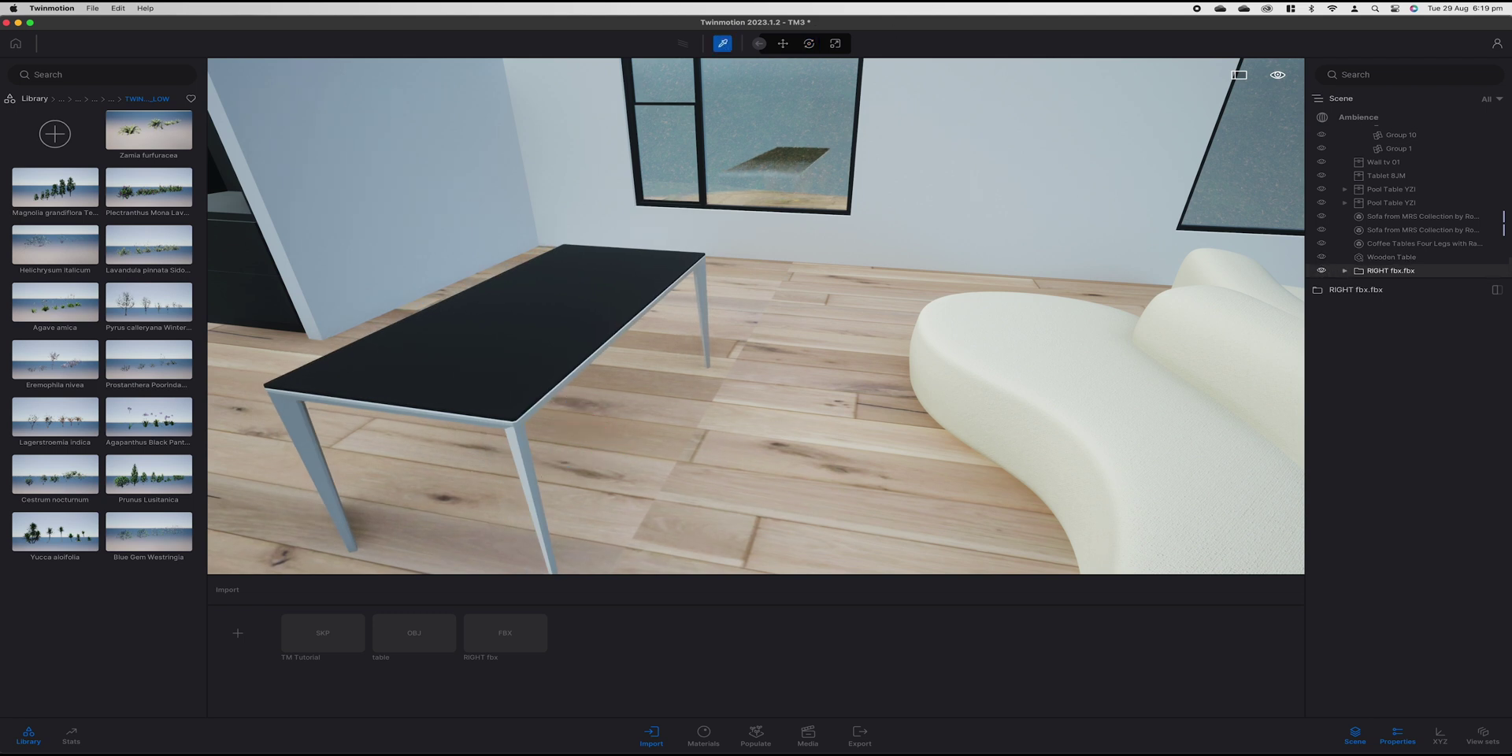
{"action": "left_click", "coordinate": [608, 251]}
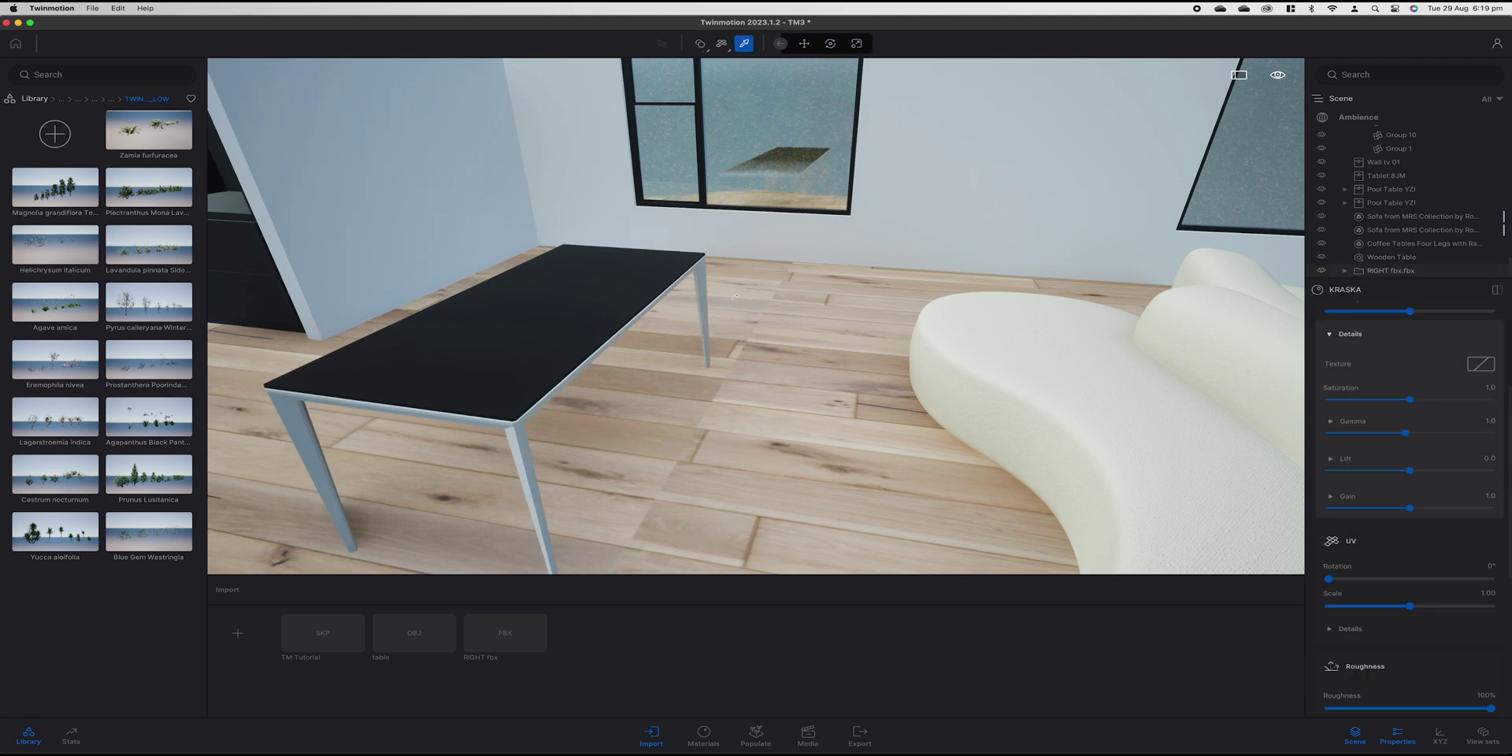
{"action": "left_click", "coordinate": [707, 299]}
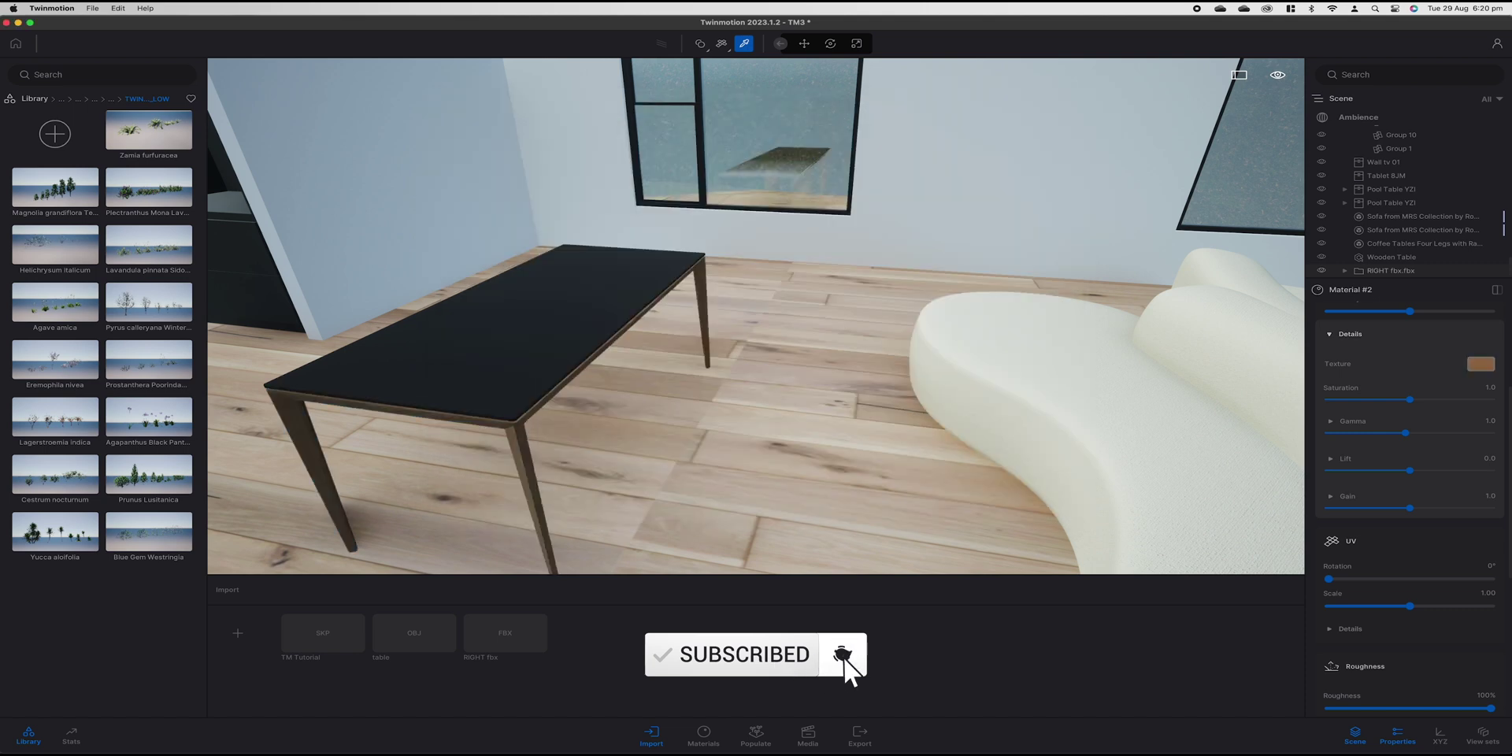
{"action": "left_click", "coordinate": [478, 400]}
{"action": "right_click_drag", "start_coordinate": [478, 401], "coordinate": [331, 481]}
{"action": "right_click_drag", "start_coordinate": [693, 392], "coordinate": [804, 365]}
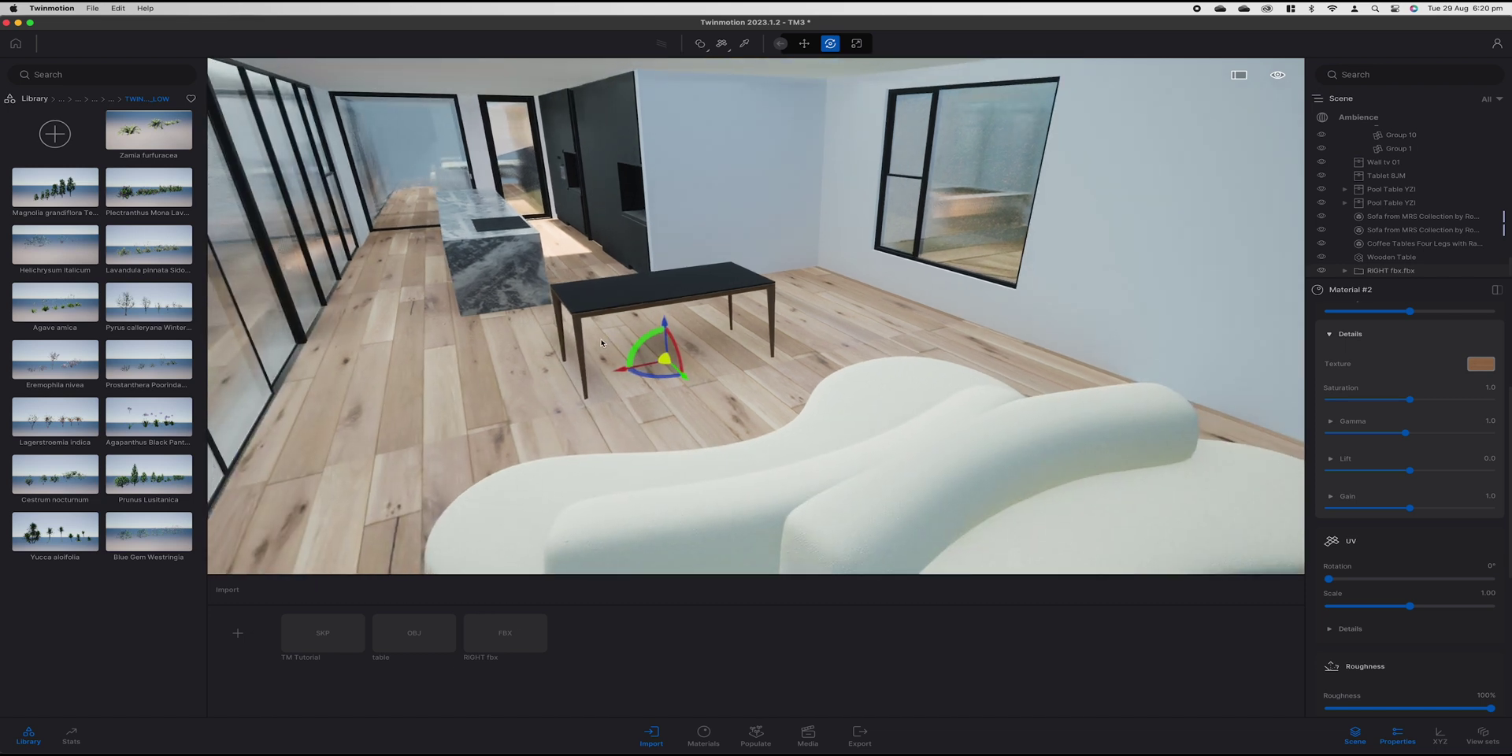
Place the bed from the Sketchfab Furniture & Home collection on the floor of the empty glass-walled room, near the white wall
{"action": "key", "text": "q"}
{"action": "left_click", "coordinate": [35, 99]}
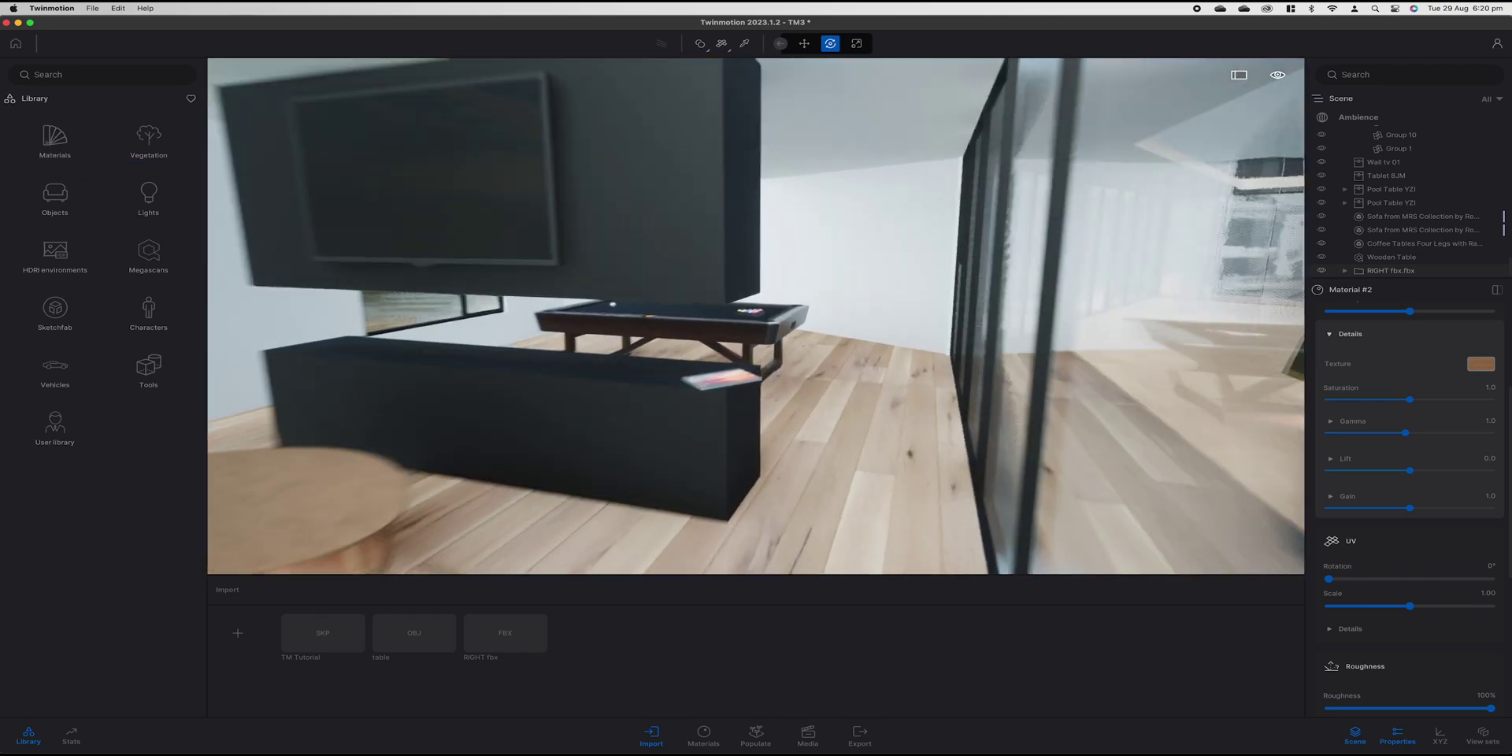
{"action": "key", "text": "w"}
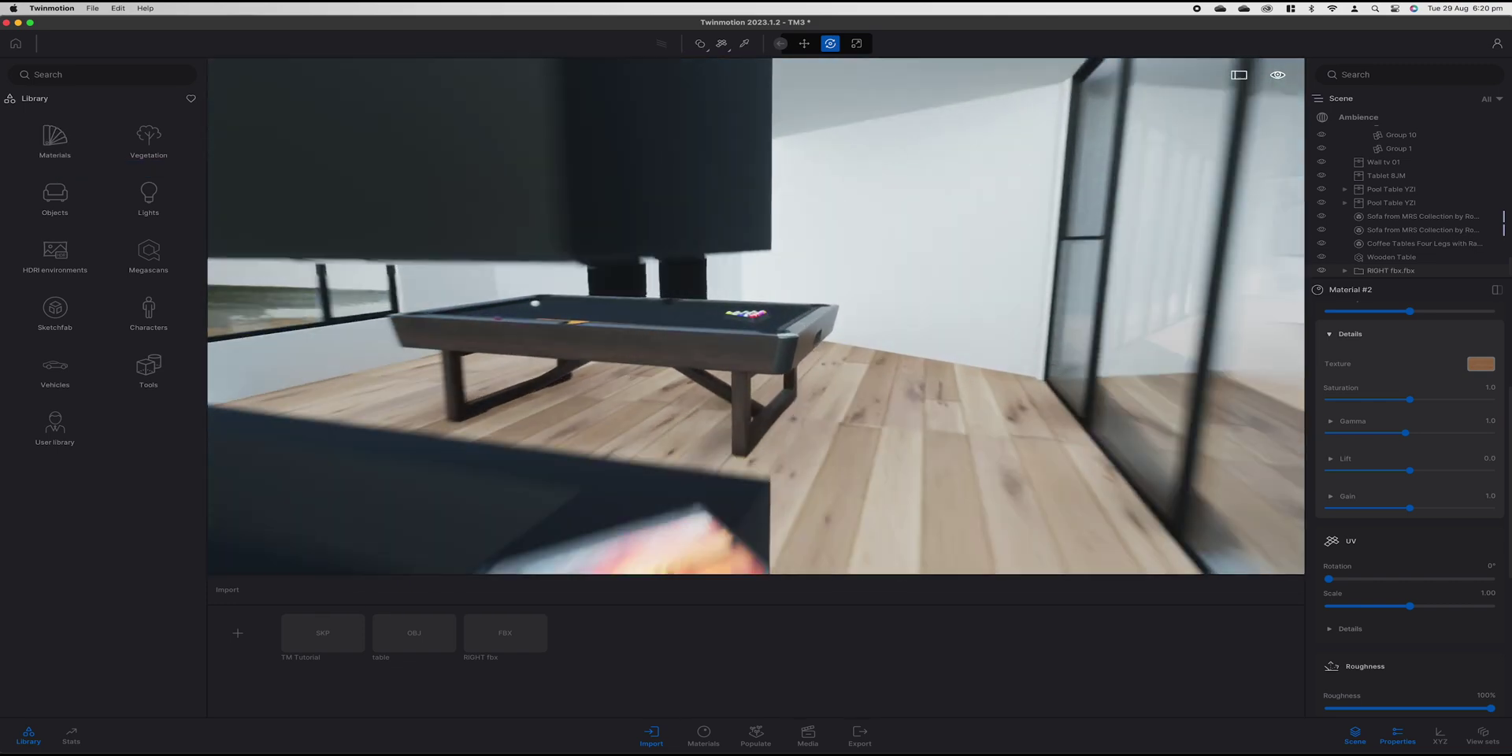
{"action": "key", "text": "w"}
{"action": "right_click_drag", "start_coordinate": [608, 319], "coordinate": [797, 408]}
{"action": "key", "text": "s"}
{"action": "key", "text": "w"}
{"action": "key", "text": "s"}
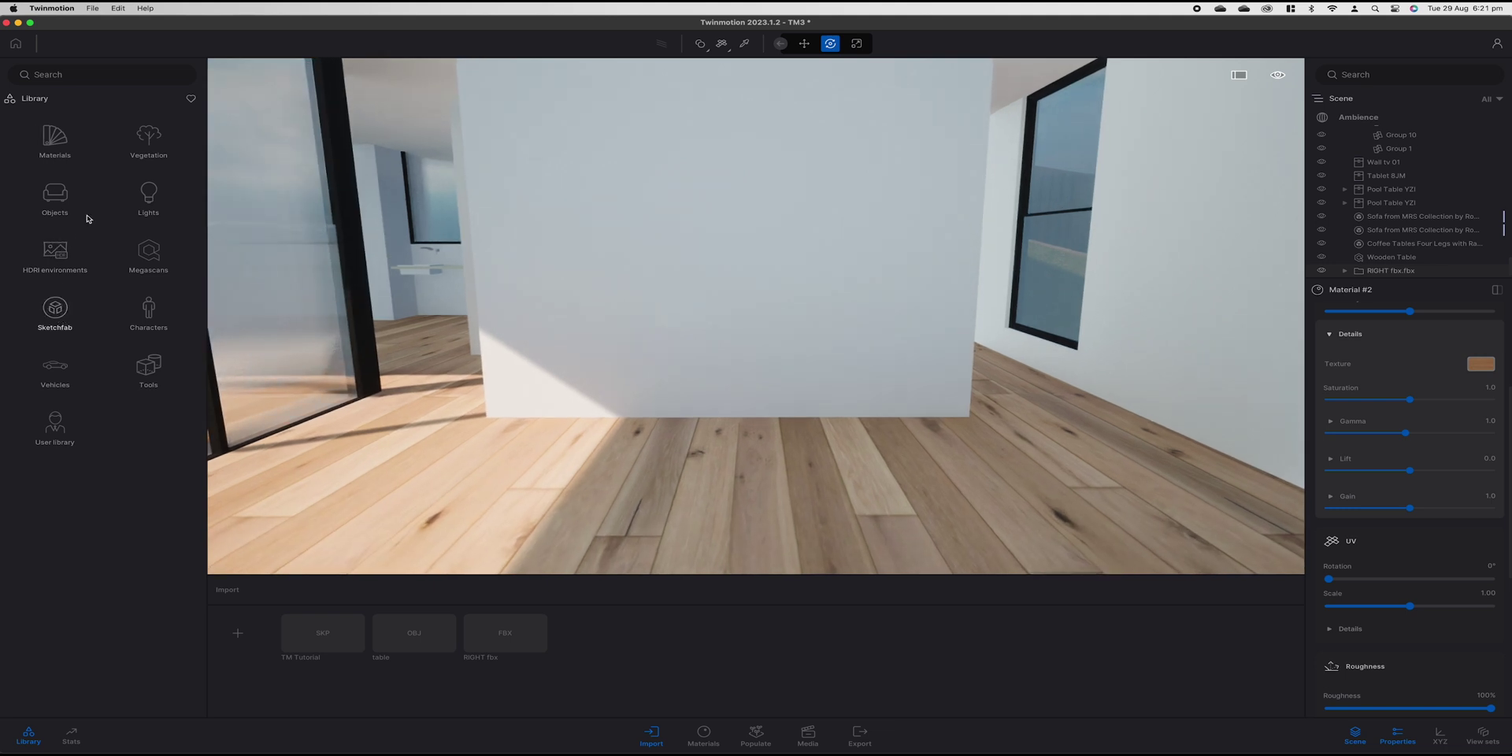
{"action": "left_click", "coordinate": [58, 313]}
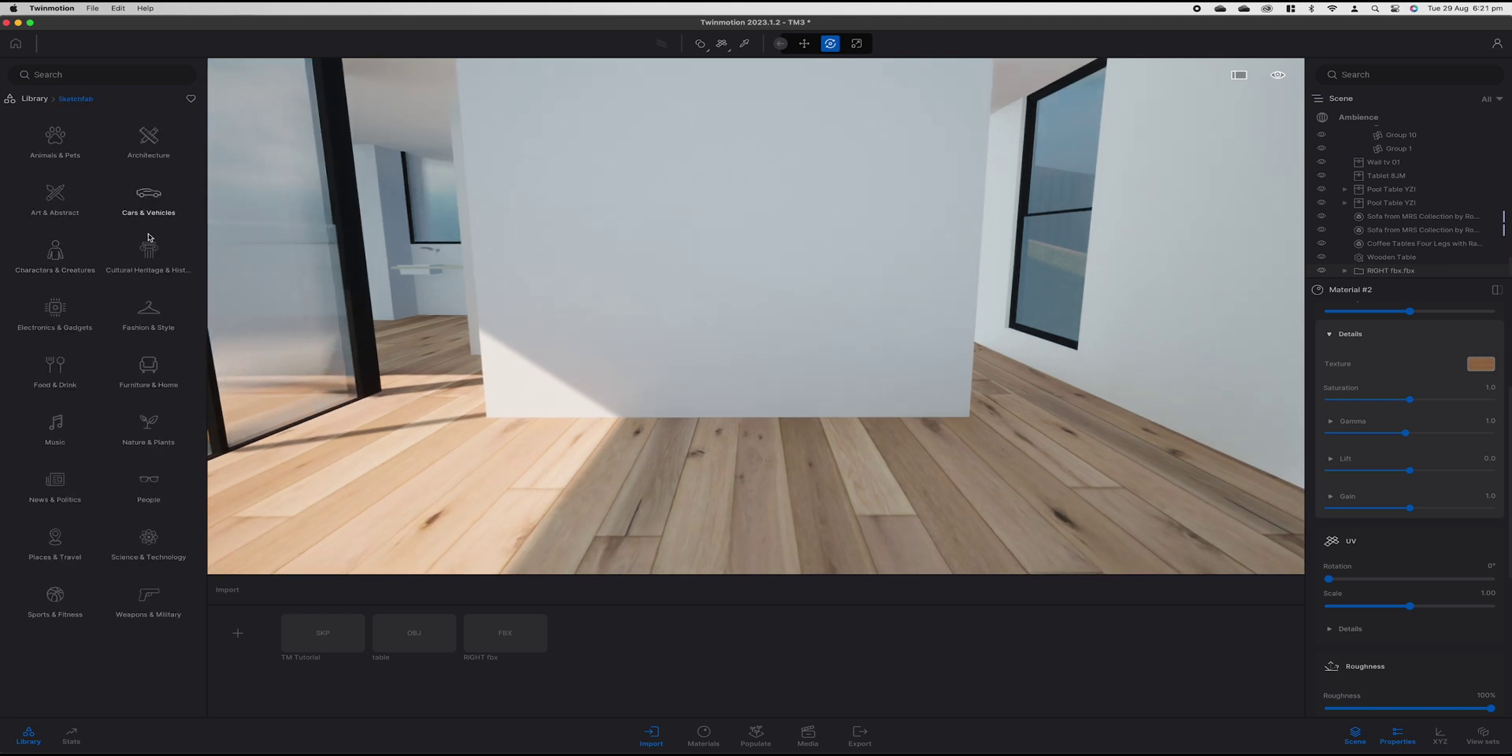
{"action": "left_click", "coordinate": [165, 379]}
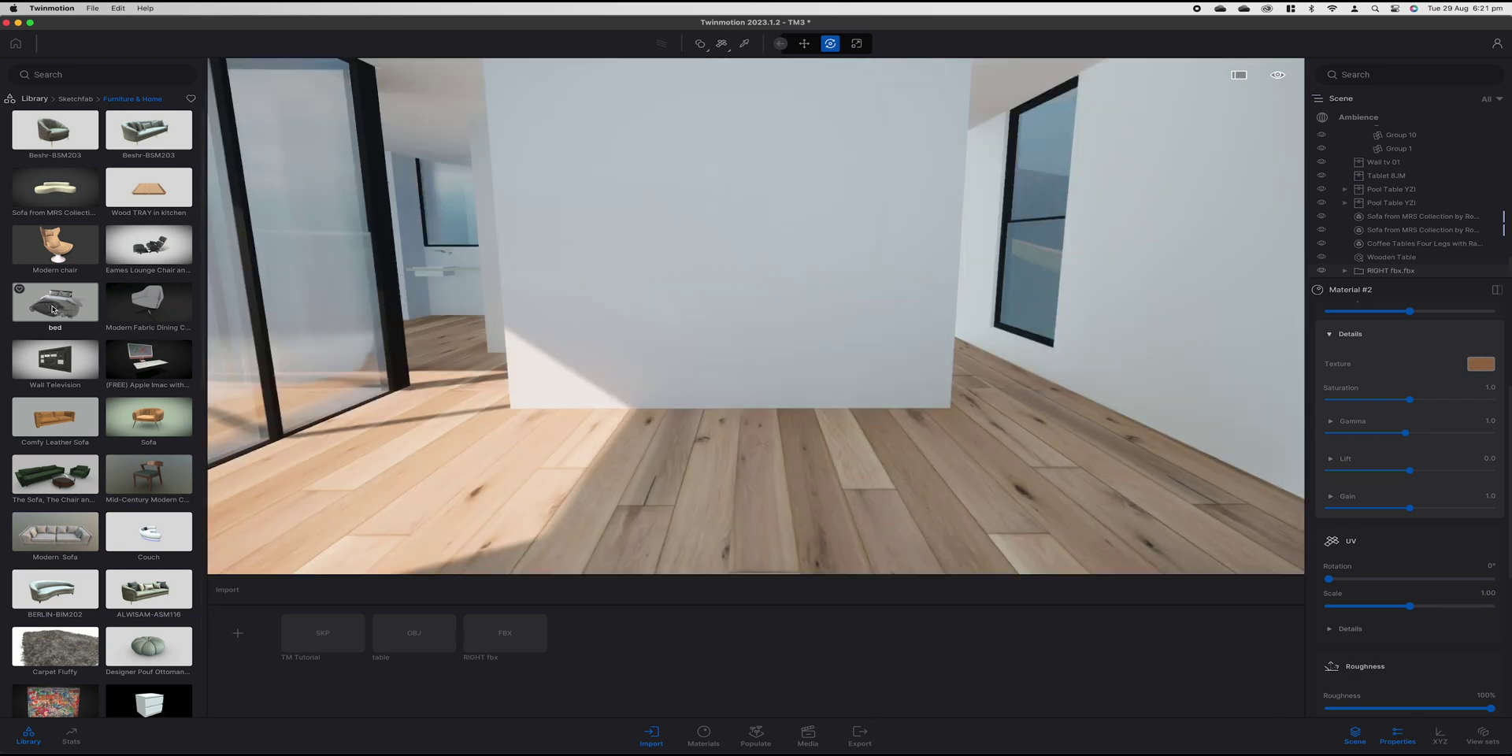
{"action": "left_click", "coordinate": [53, 309]}
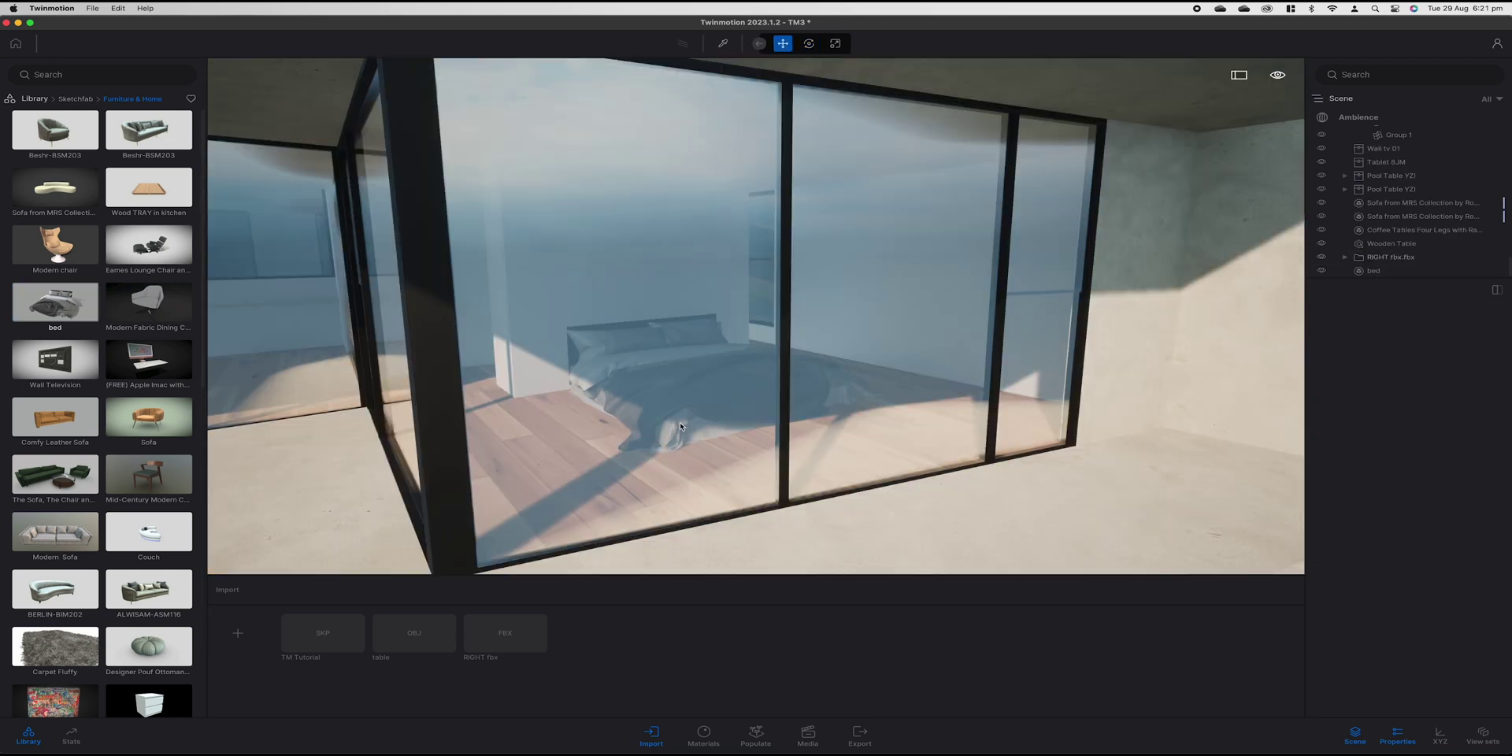
Examine the house from outside, from the glass-walled bedroom corner to the full length of the glazed facade above the lawn
{"action": "key", "text": "s"}
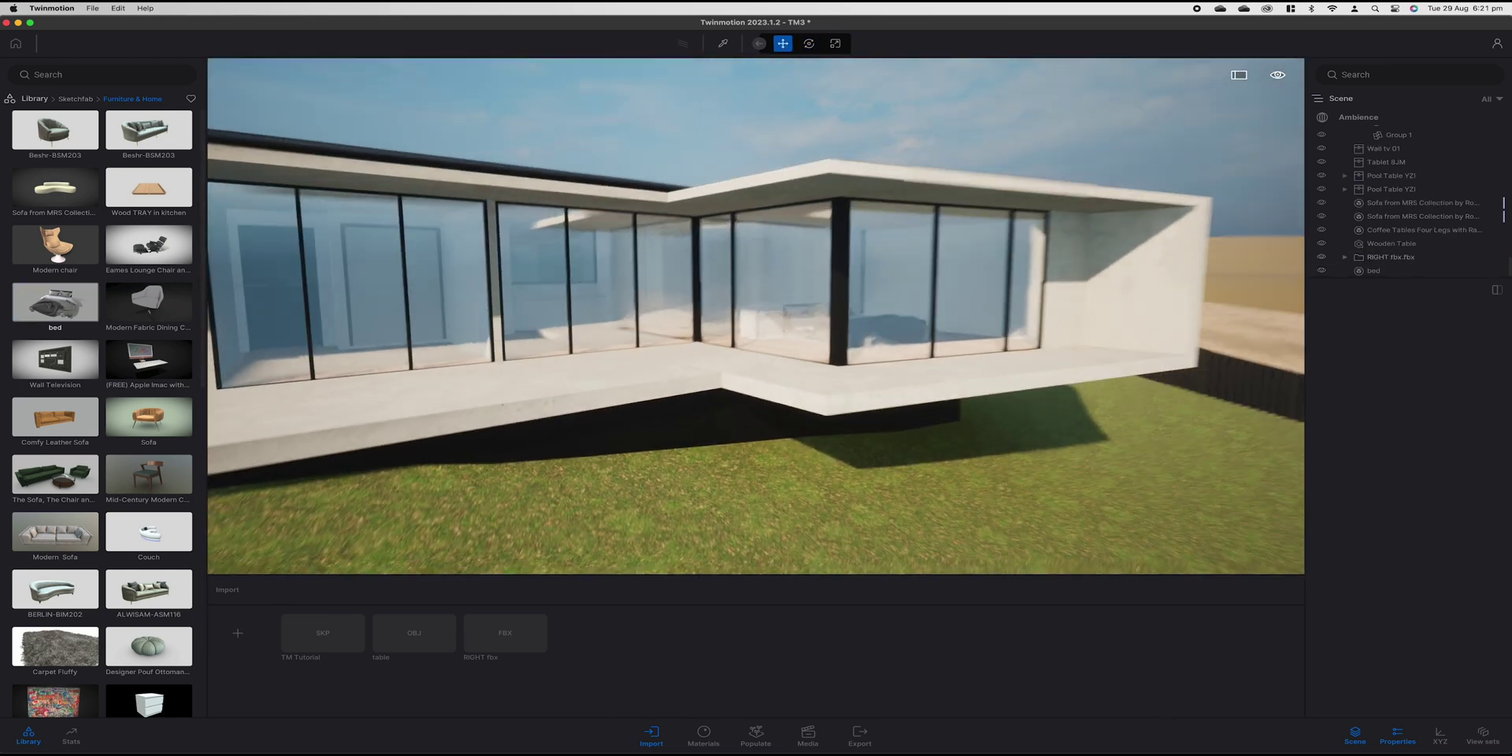
{"action": "key", "text": "d"}
{"action": "right_click_drag", "start_coordinate": [584, 453], "coordinate": [583, 399]}
{"action": "key", "text": "a"}
{"action": "right_click_drag", "start_coordinate": [787, 339], "coordinate": [473, 339]}
{"action": "key", "text": "d"}
{"action": "key", "text": "d"}
{"action": "key", "text": "s"}
{"action": "key", "text": "s"}
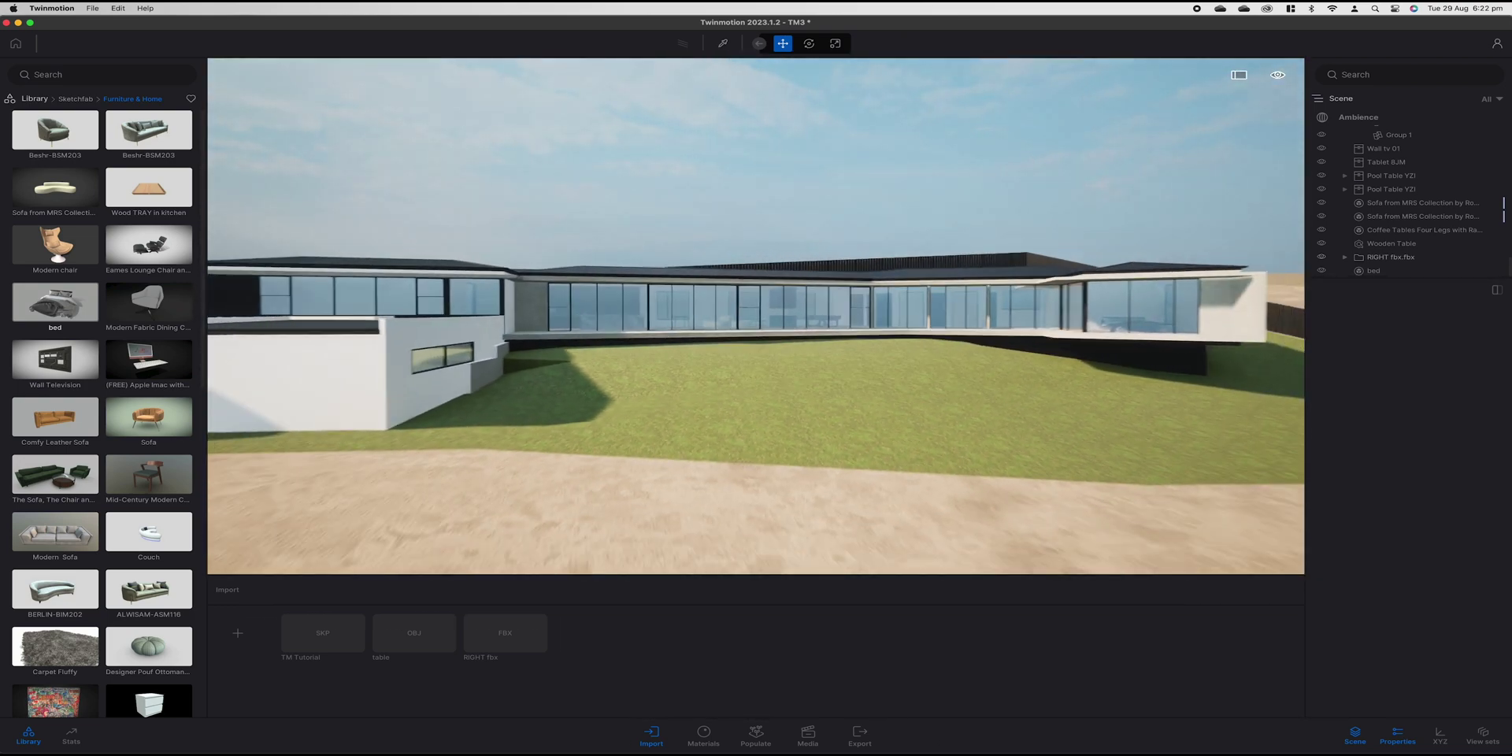